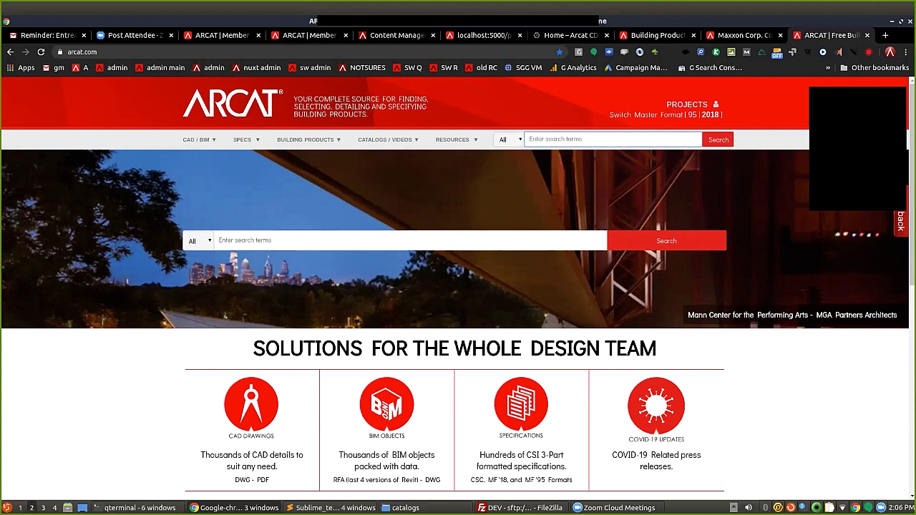
Search ARCAT for 'coiling doors' with the search category left on All.
left_click(198, 241)
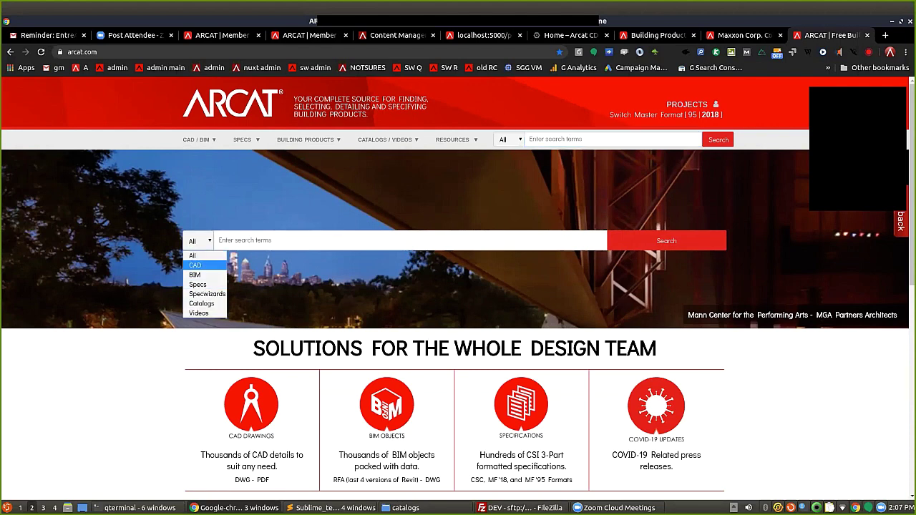
key("Escape")
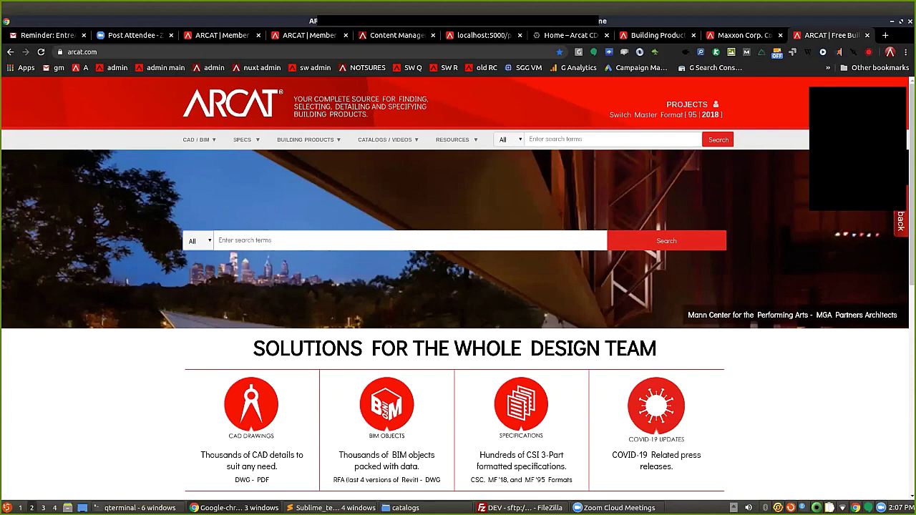
key("Down")
key("space")
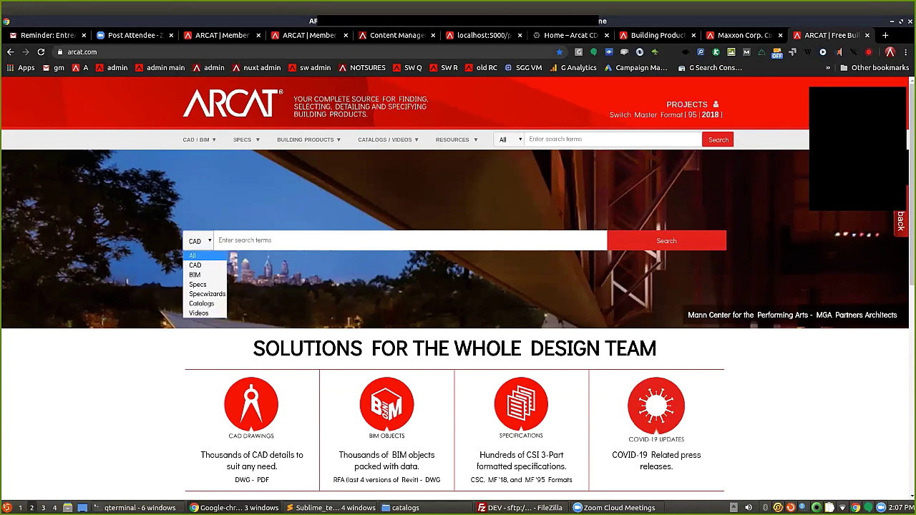
key("Up")
key("Return")
key("Tab")
type("coiling doors")
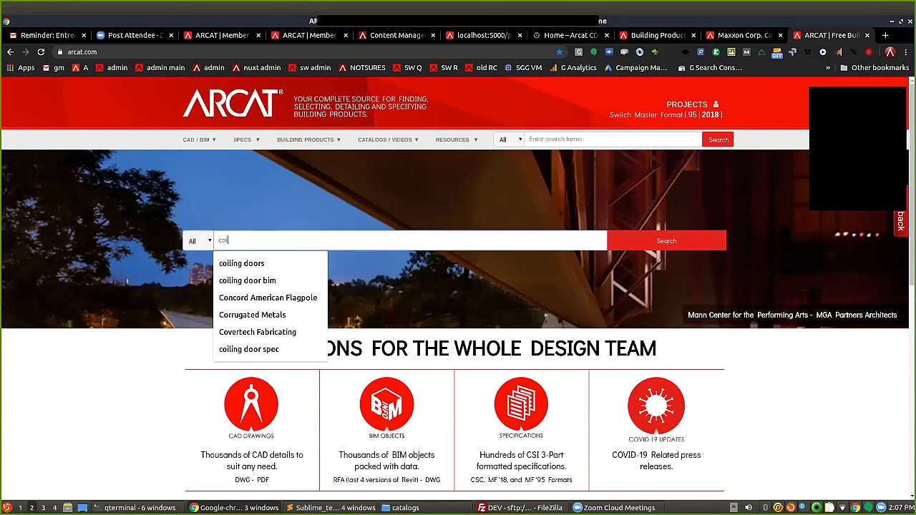
key("Return")
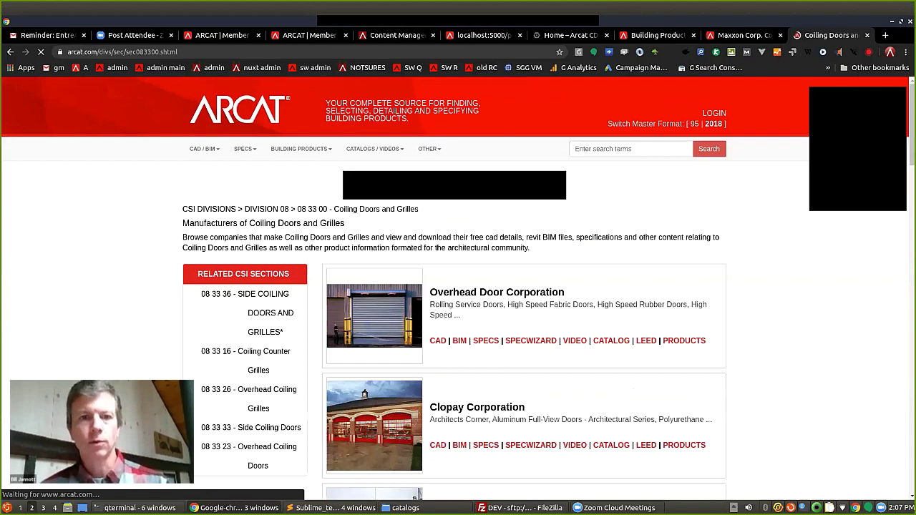
Open and review the DYNACO/Entrematic result, then close it and return to the coiling doors results.
scroll(458, 286, "down", 3)
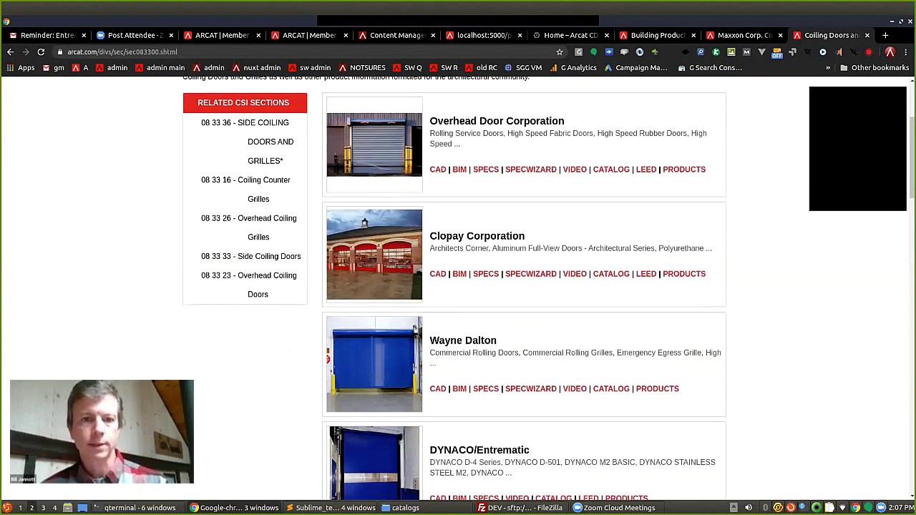
scroll(525, 286, "down", 3)
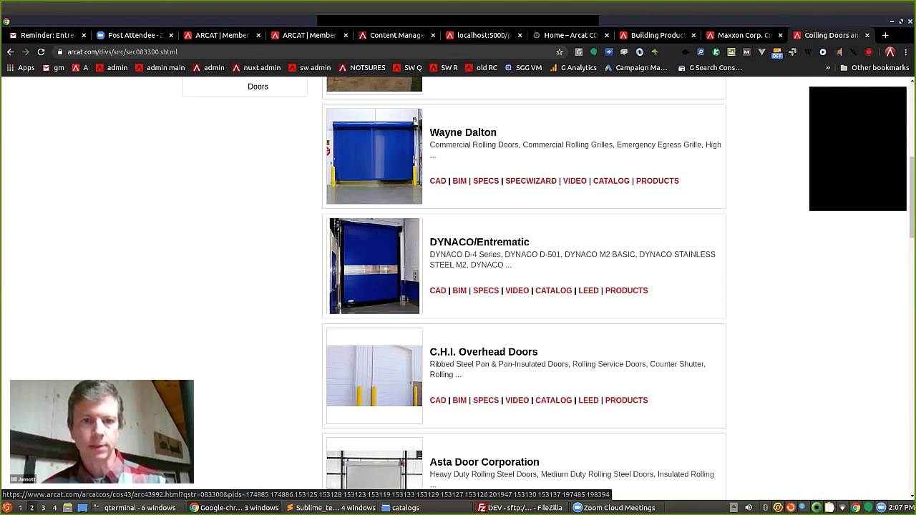
left_click(657, 180)
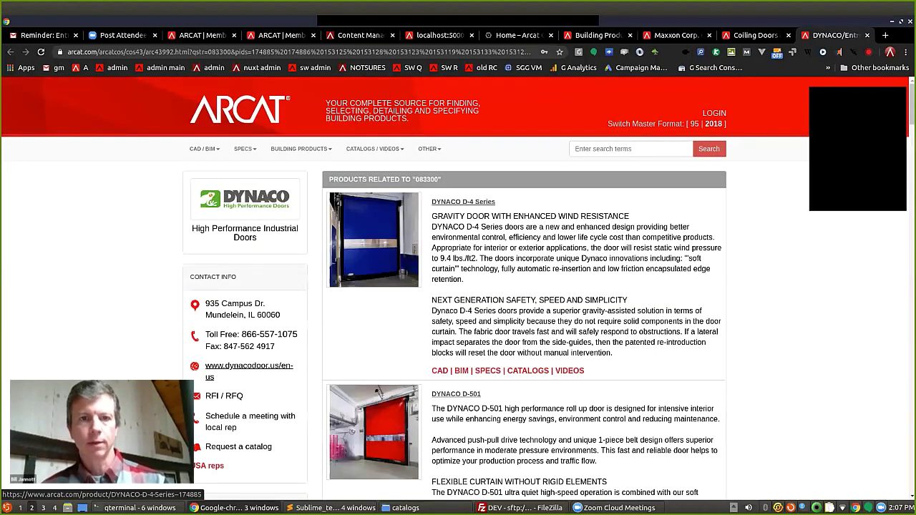
scroll(458, 287, "down", 3)
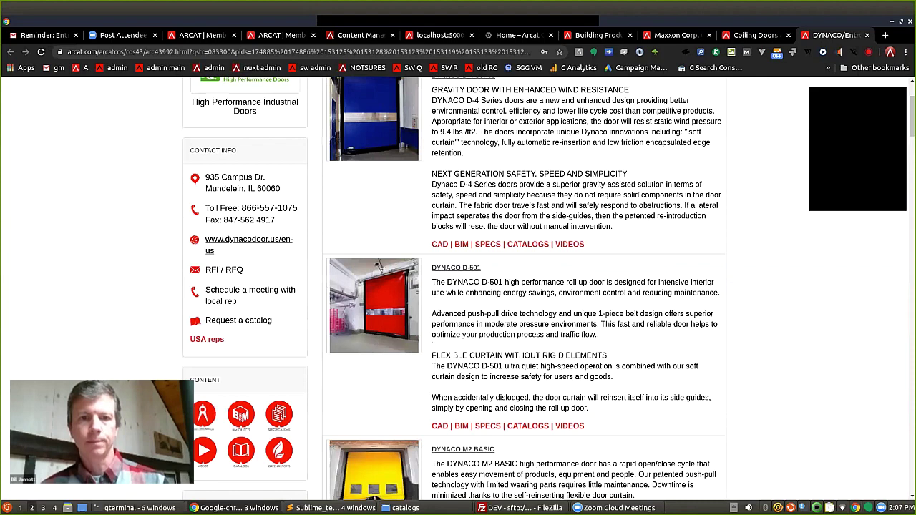
scroll(458, 287, "down", 3)
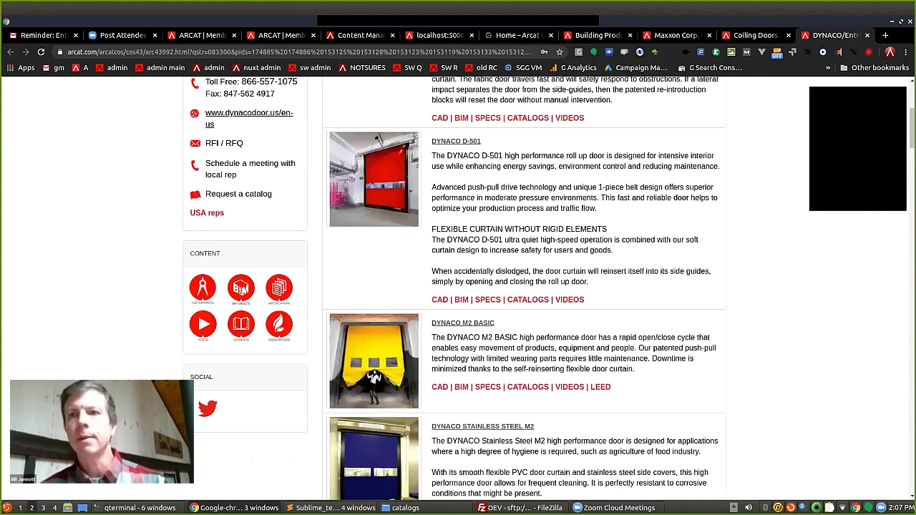
scroll(458, 286, "up", 1)
key("ctrl+w")
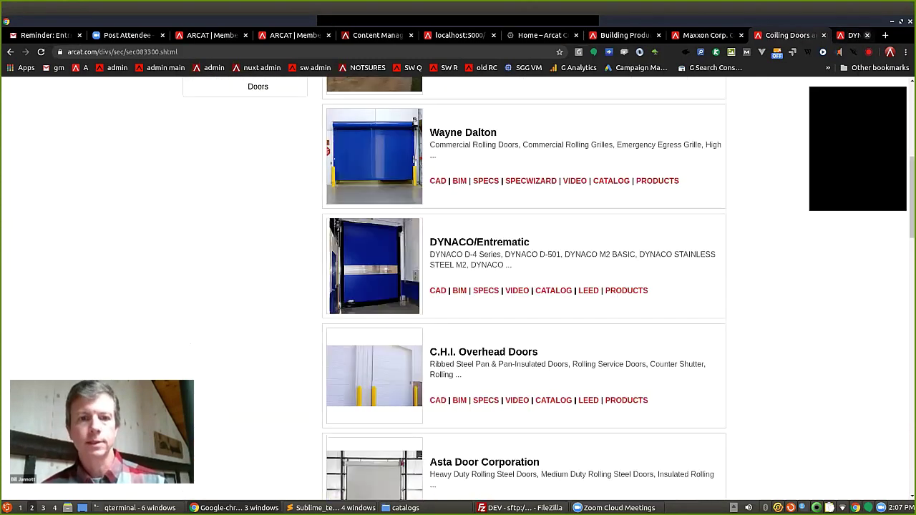
scroll(525, 286, "down", 2)
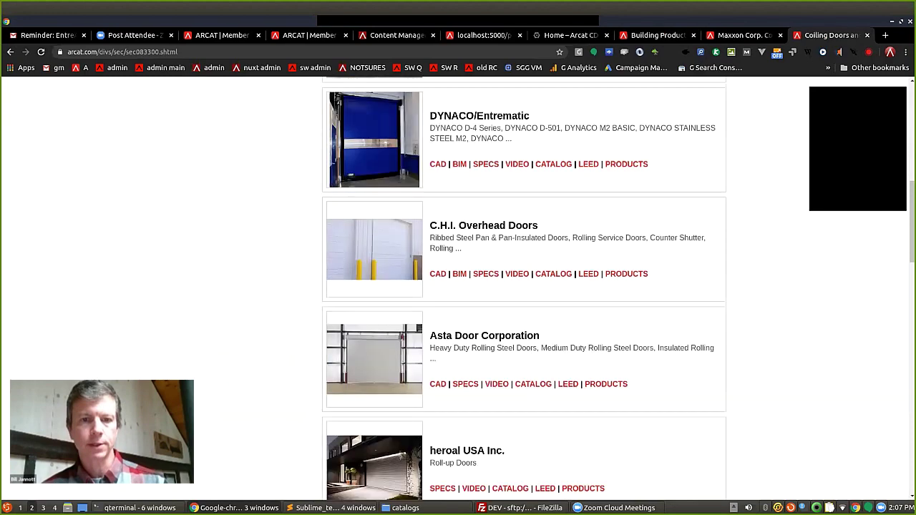
Open Asta Door Corporation's listing and its Insulated Rolling Steel Doors Series 600 page.
left_click(485, 336)
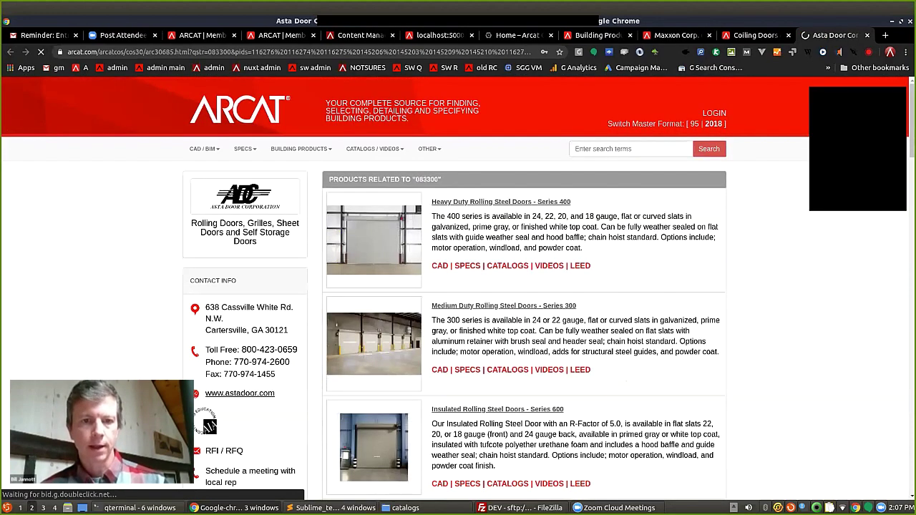
scroll(379, 304, "down", 2)
left_click(375, 304)
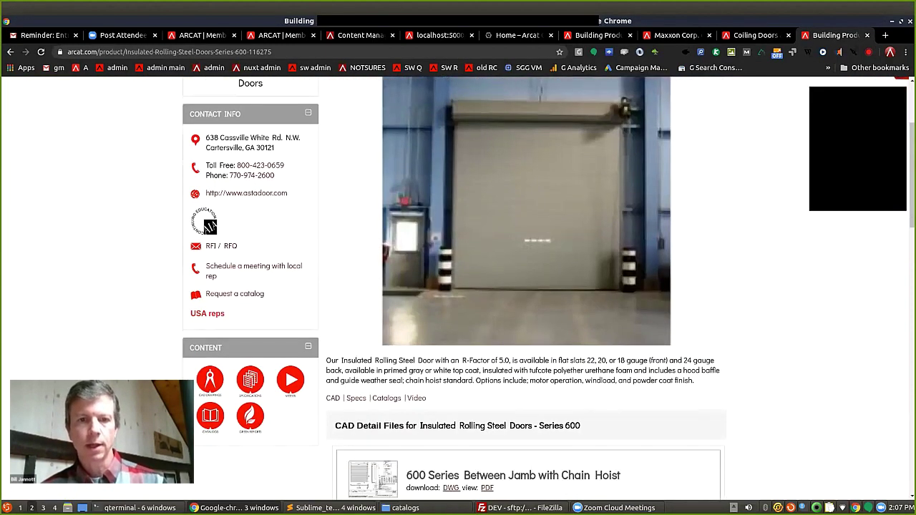
scroll(459, 286, "down", 4)
scroll(528, 286, "down", 6)
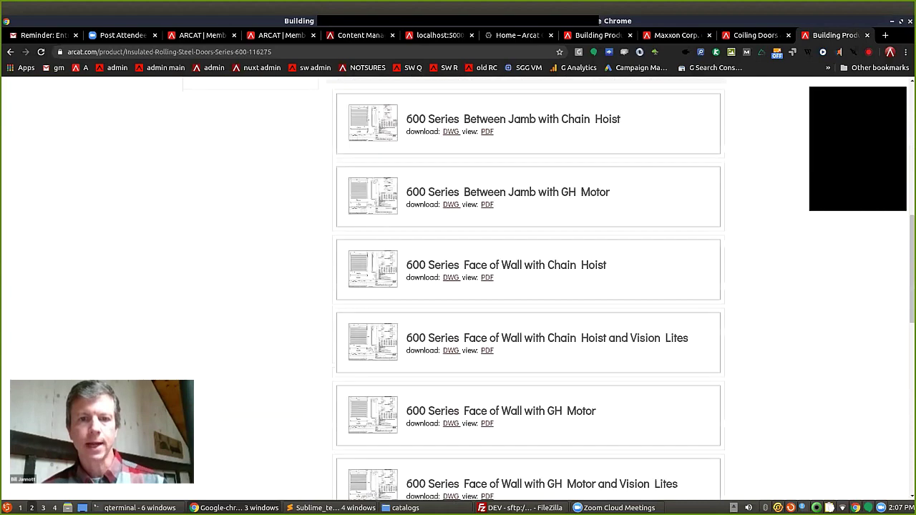
scroll(529, 286, "down", 2)
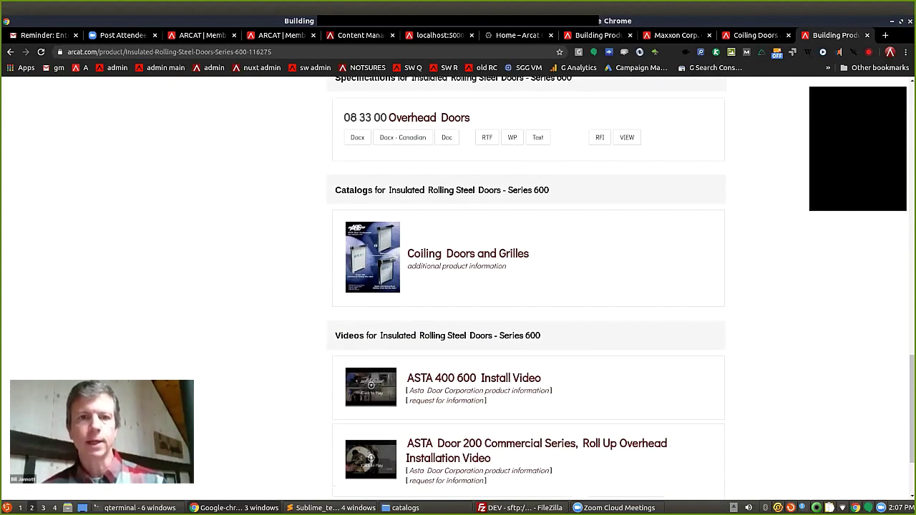
scroll(528, 287, "up", 3)
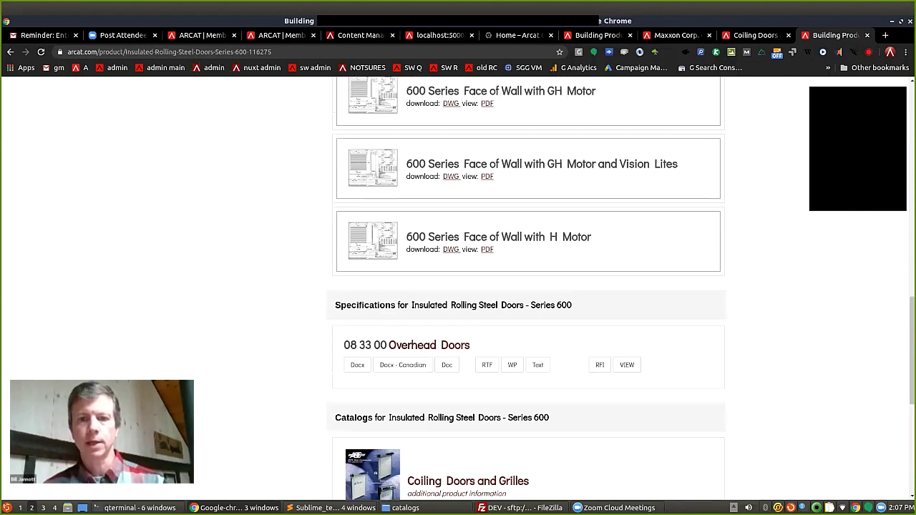
View the 08 33 00 Overhead Doors spec as text and as a web page.
left_click(538, 365)
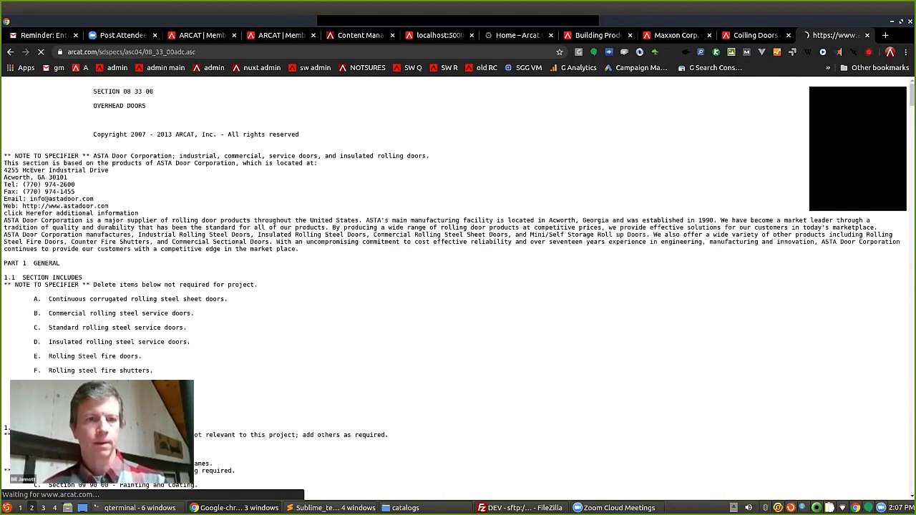
key("alt+Left")
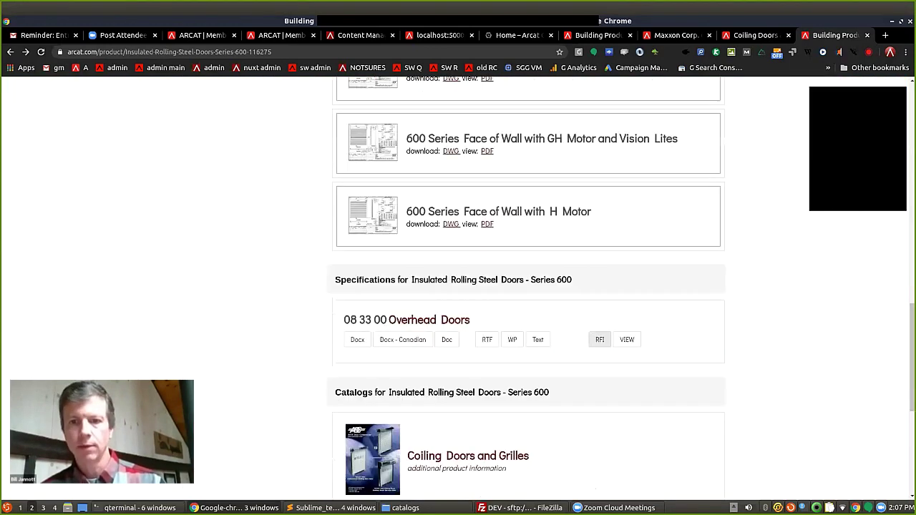
left_click(627, 339)
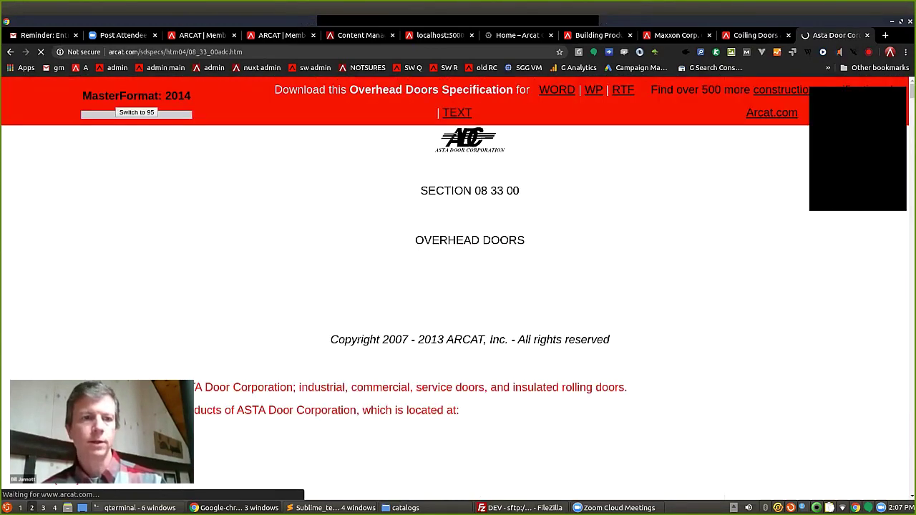
scroll(458, 286, "down", 4)
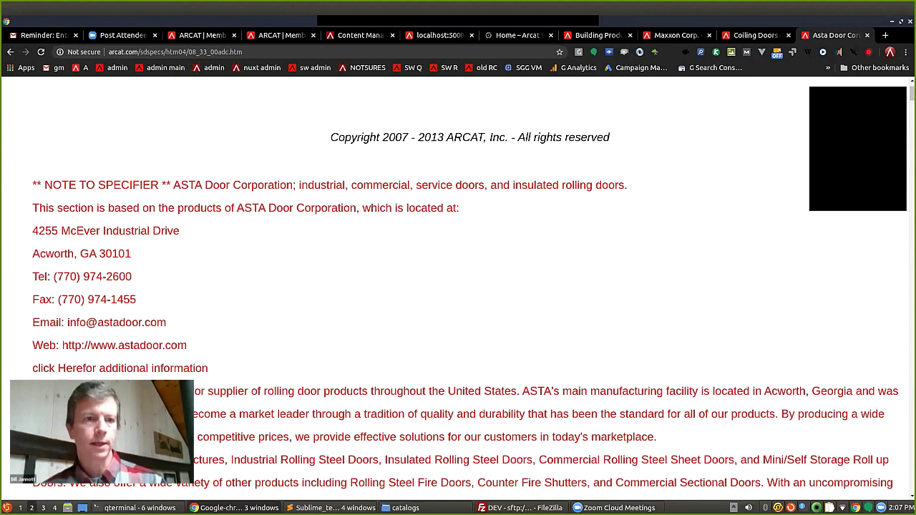
scroll(458, 286, "down", 10)
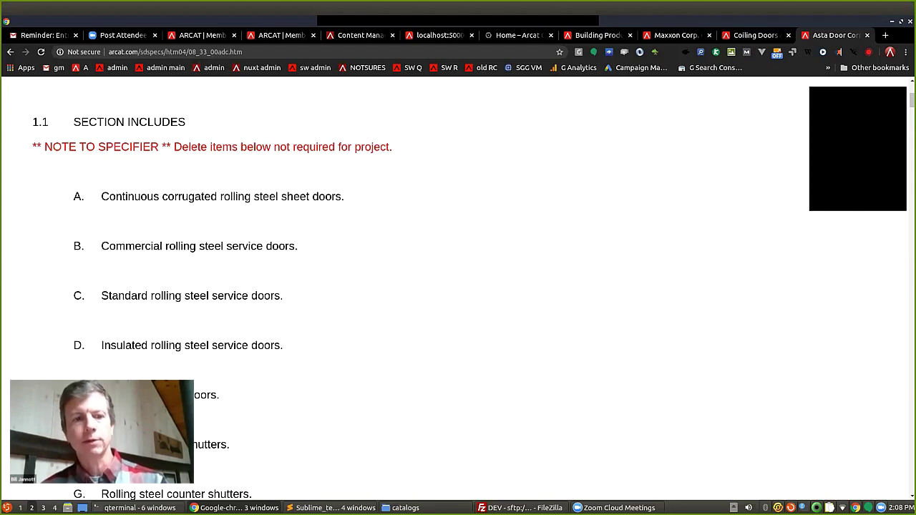
key("alt+Left")
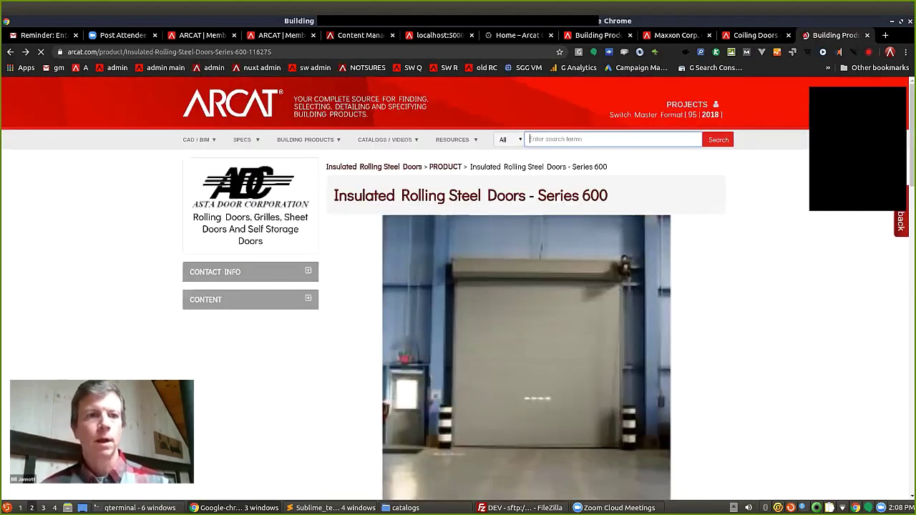
From the homepage, open CSI 3-Part specs for 07 Thermal and Moisture Protection.
key("alt+Left")
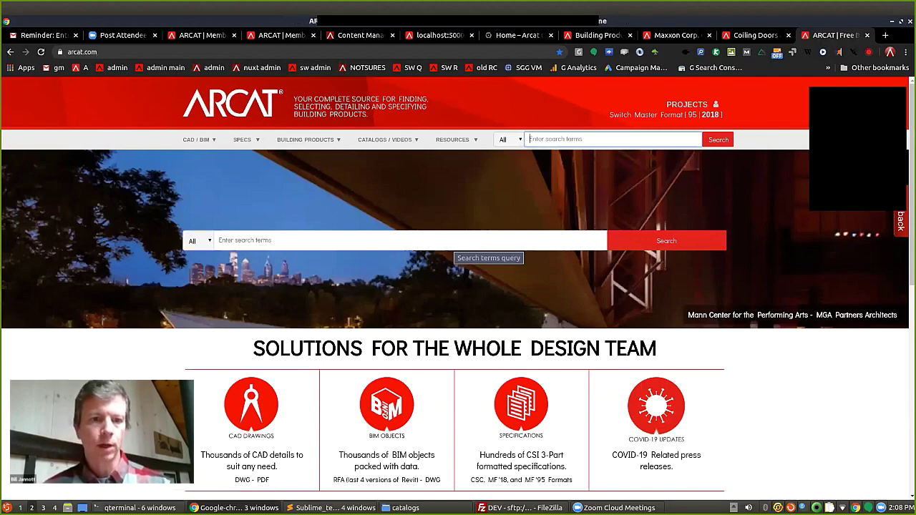
scroll(458, 243, "down", 1)
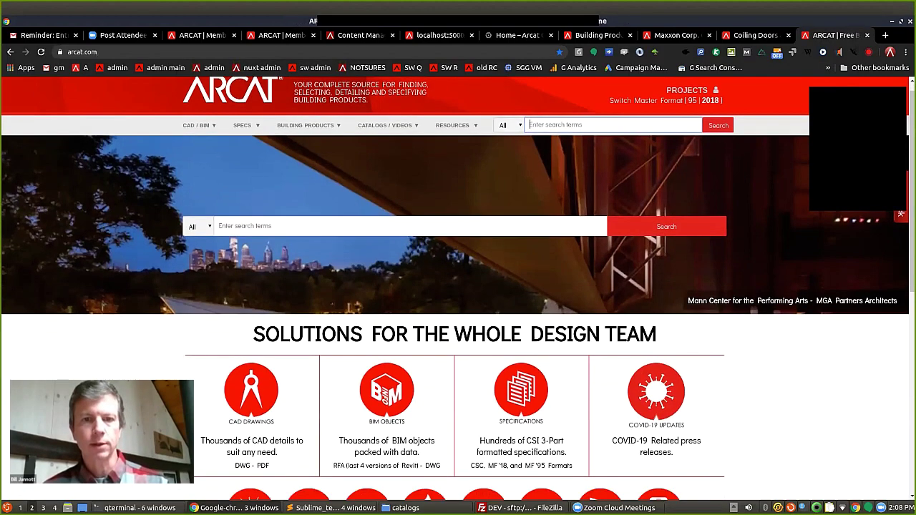
scroll(458, 287, "down", 2)
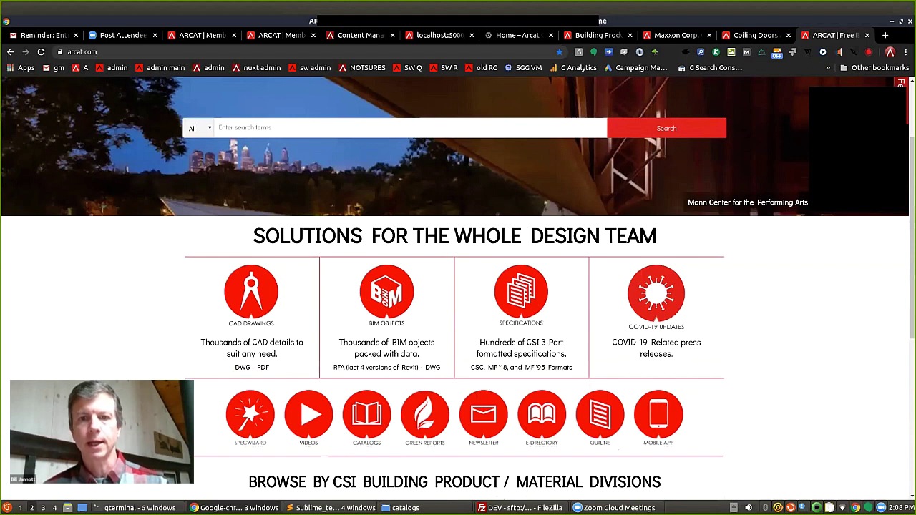
scroll(458, 286, "down", 1)
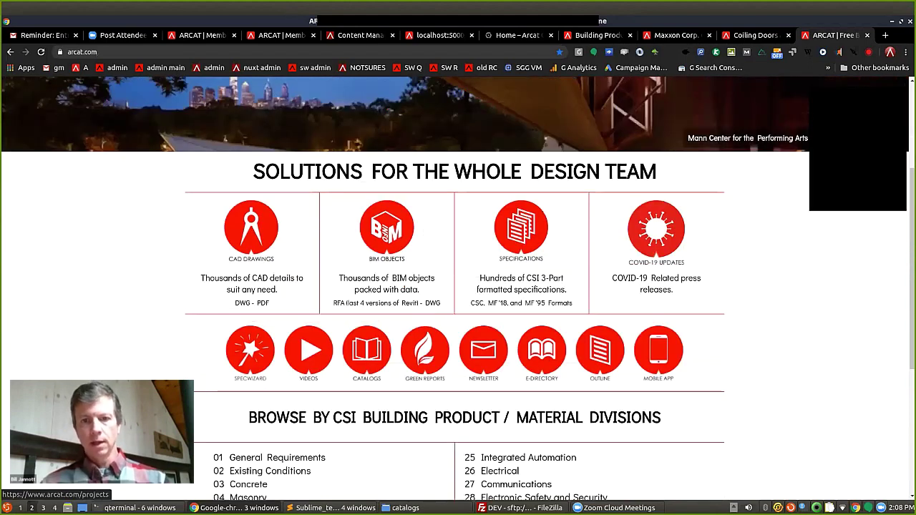
left_click(521, 228)
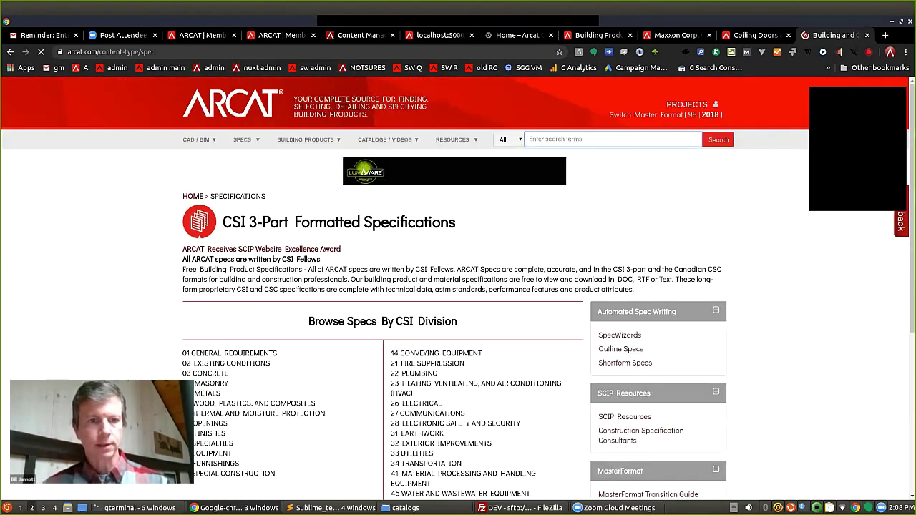
scroll(253, 312, "down", 2)
left_click(253, 312)
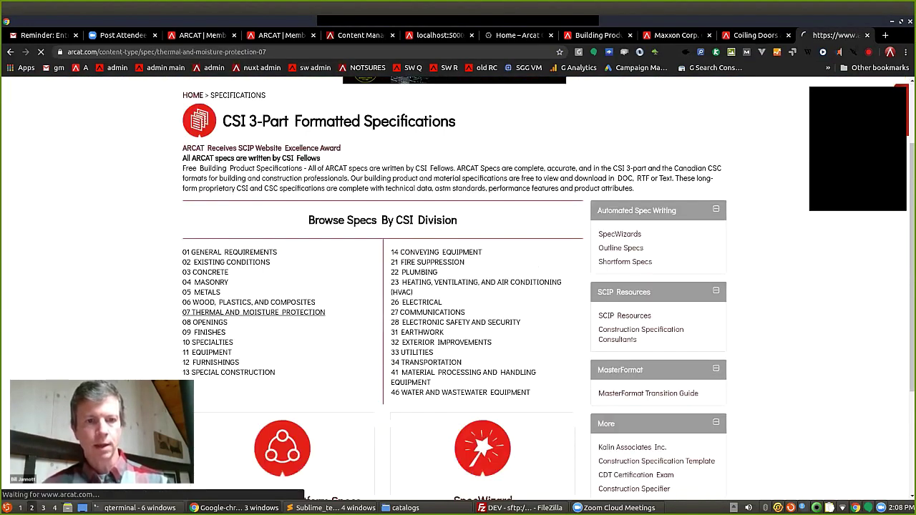
Read KARNAK's 07 10 00 Dampproofing spec, highlighting 'Low odor coating', then return to its top.
scroll(383, 286, "down", 7)
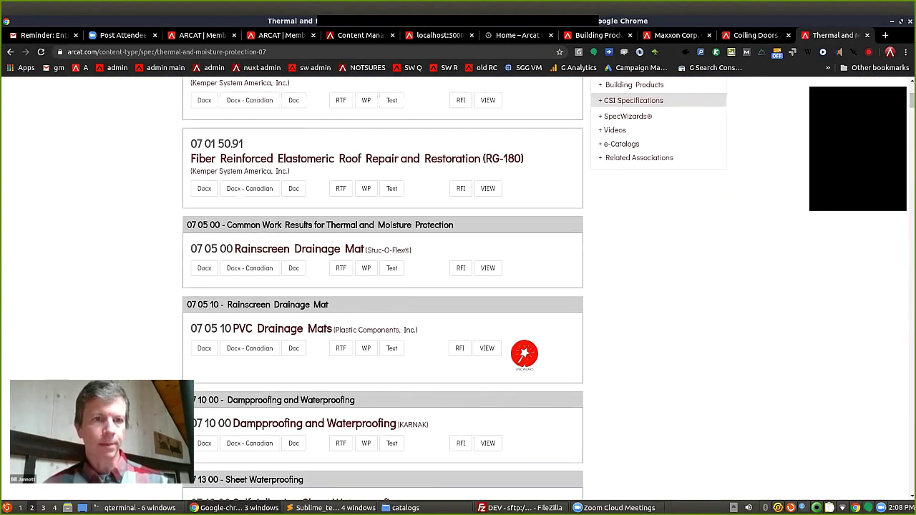
scroll(383, 286, "down", 4)
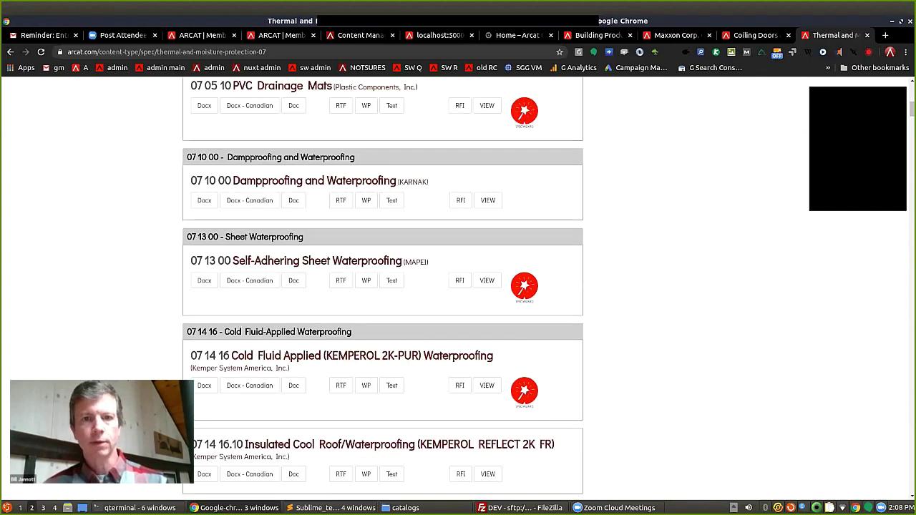
left_click(487, 200)
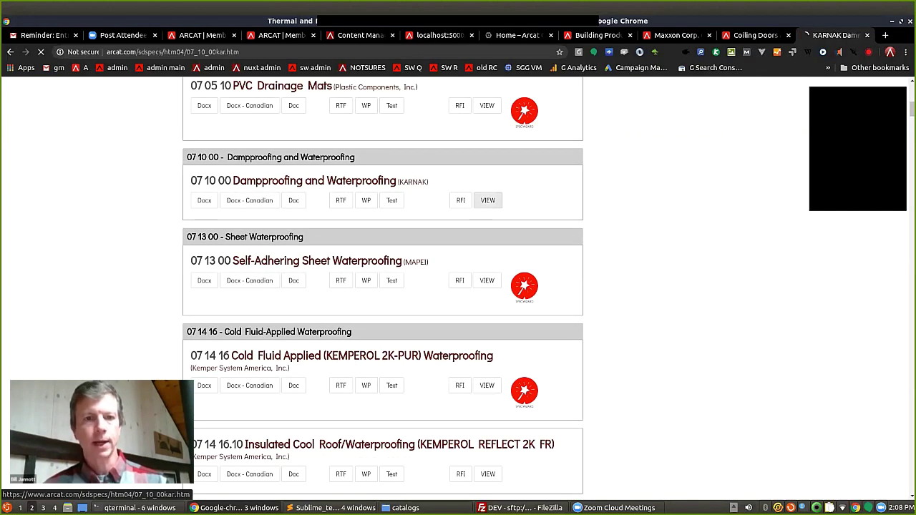
scroll(458, 286, "down", 2)
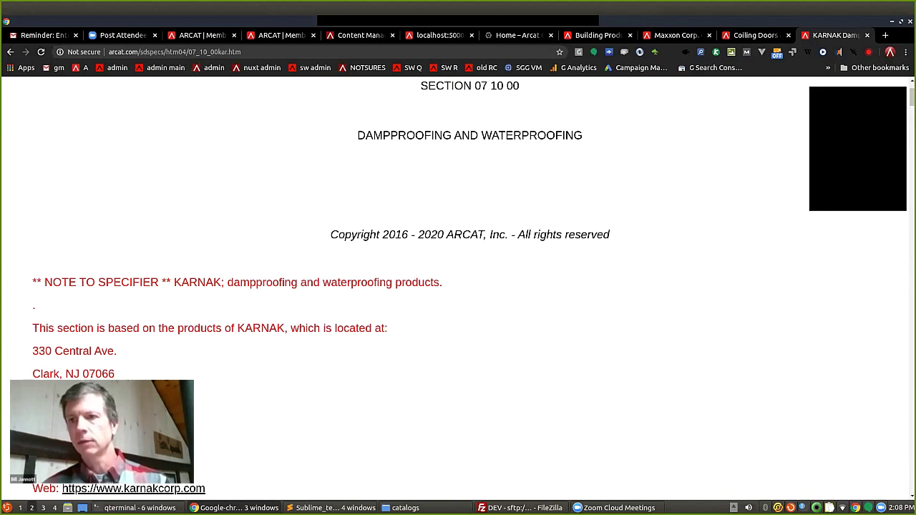
scroll(458, 286, "down", 2)
scroll(458, 287, "down", 1)
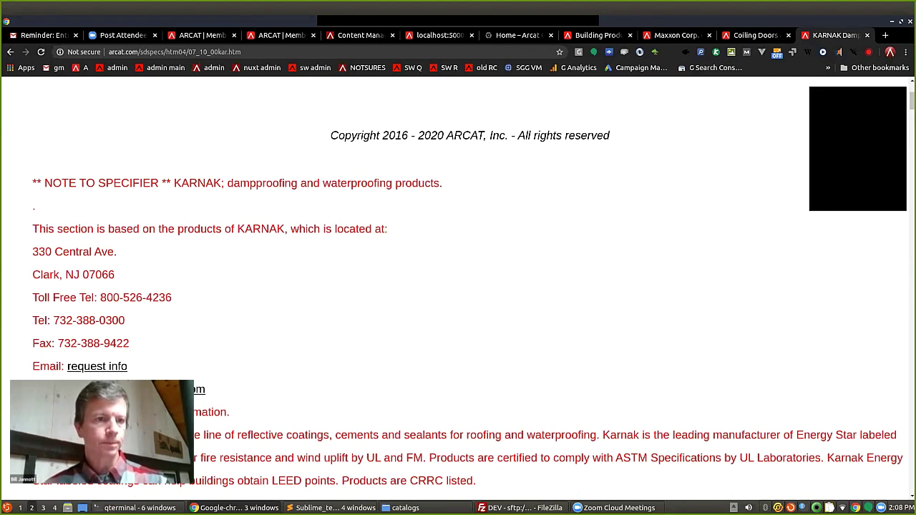
scroll(458, 286, "down", 10)
scroll(458, 286, "down", 8)
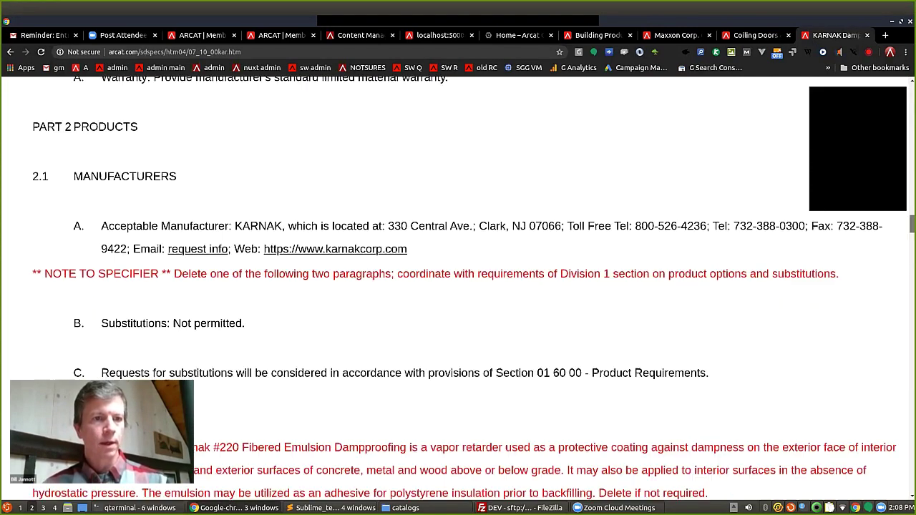
scroll(458, 286, "down", 9)
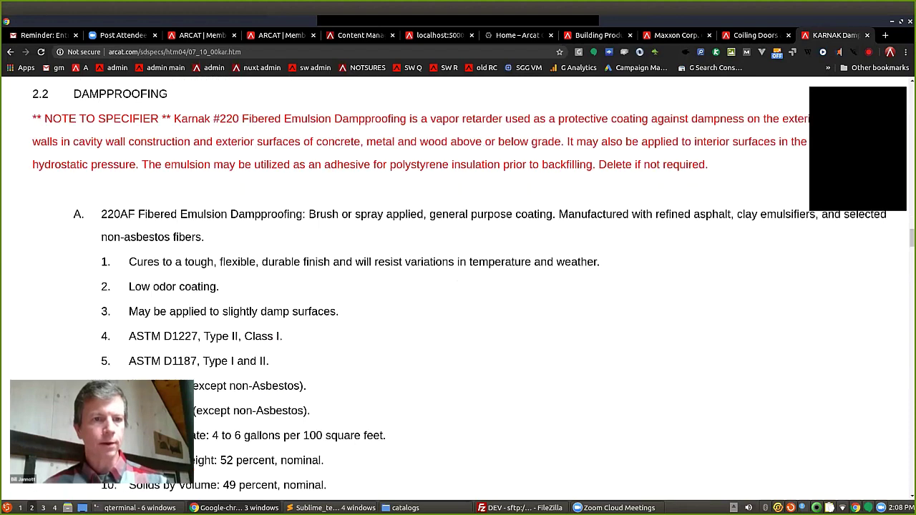
left_click_drag(129, 286, 216, 287)
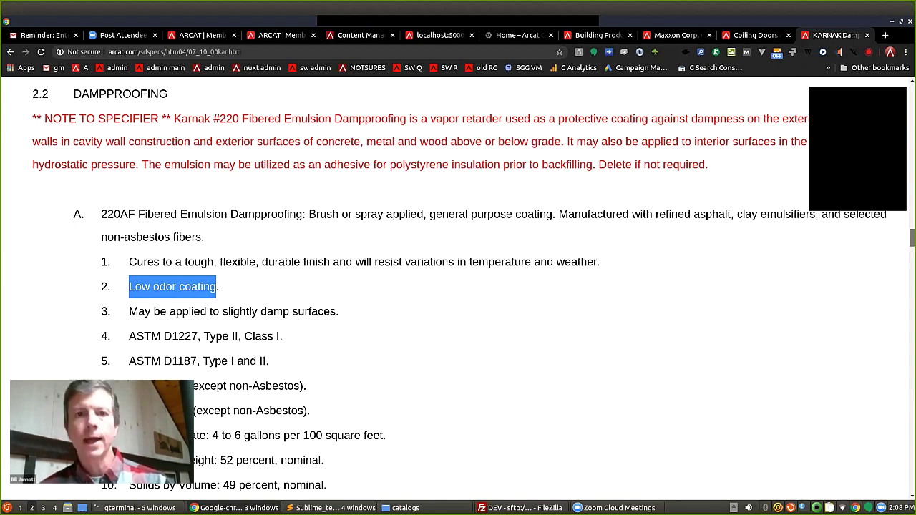
scroll(458, 287, "up", 4)
key("Home")
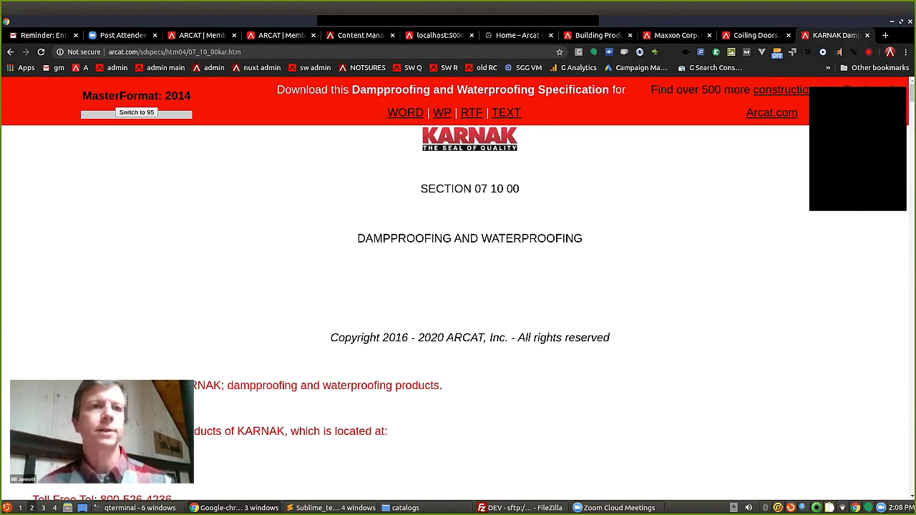
Go to the ARCAT homepage and browse the Free BIM Objects library's categories and CSI divisions.
left_click(82, 67)
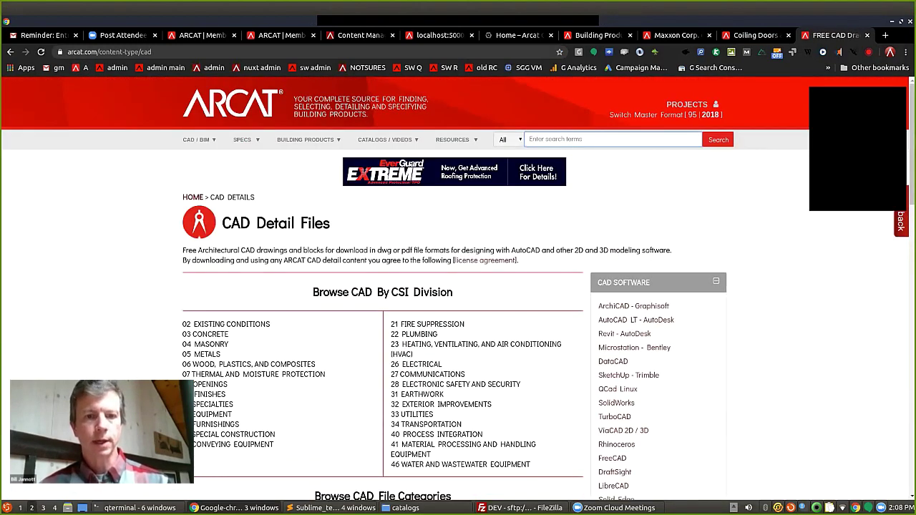
key("alt+Left")
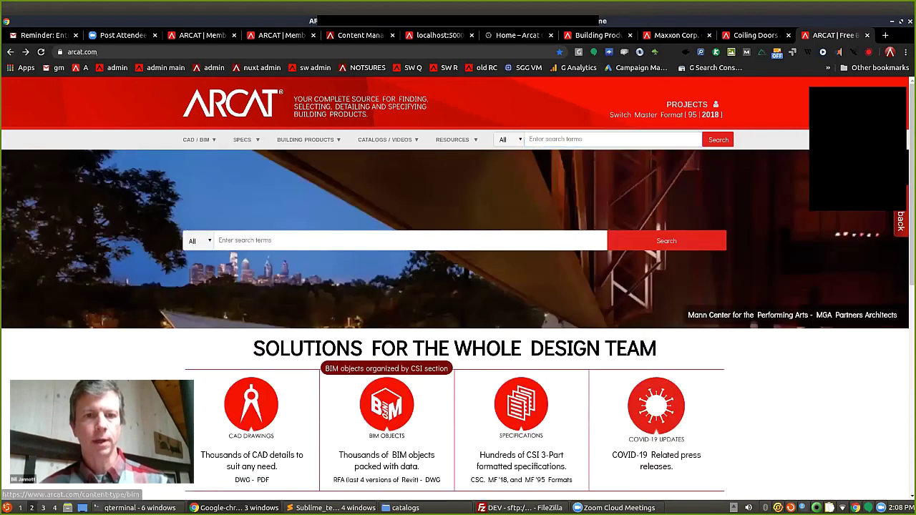
left_click(386, 405)
scroll(419, 370, "down", 3)
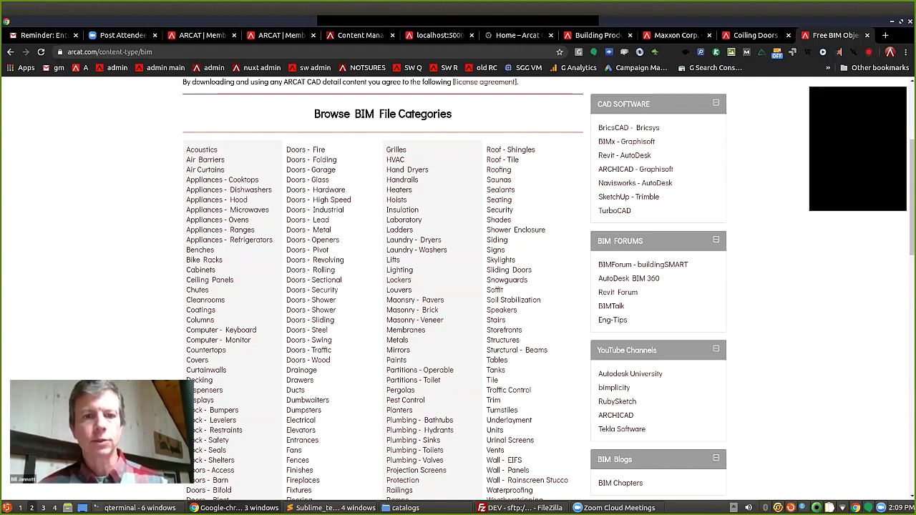
scroll(383, 286, "down", 2)
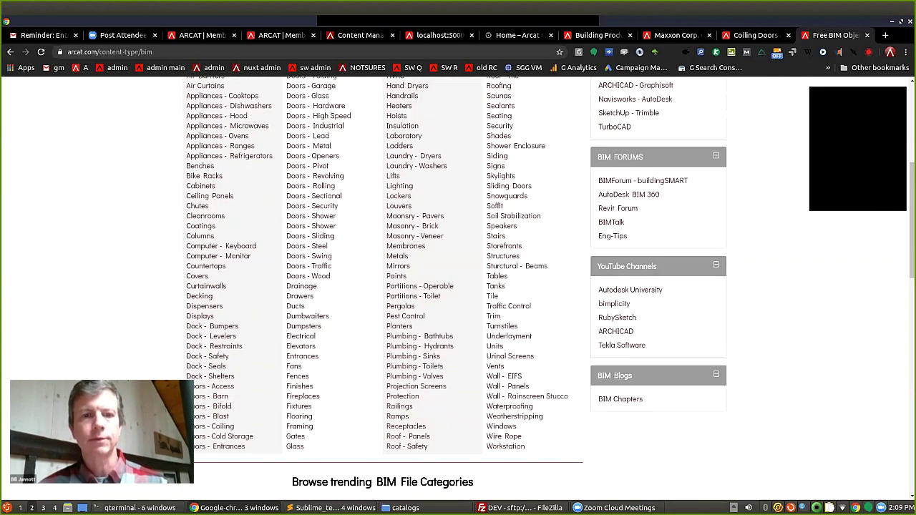
scroll(383, 286, "down", 1)
scroll(383, 287, "down", 1)
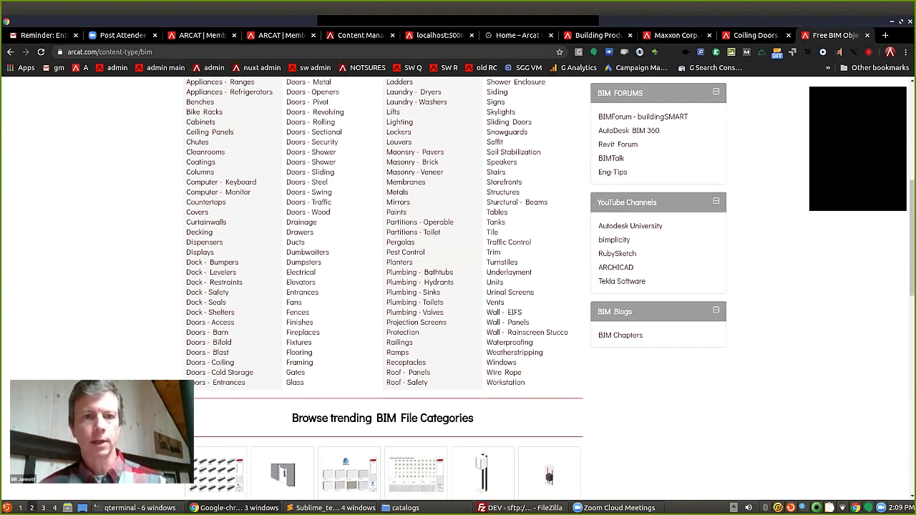
scroll(383, 286, "down", 8)
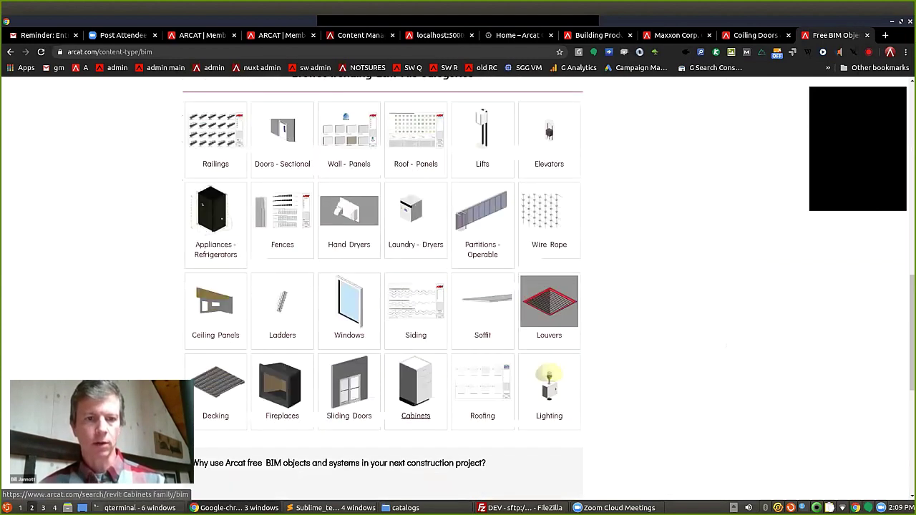
scroll(382, 286, "down", 2)
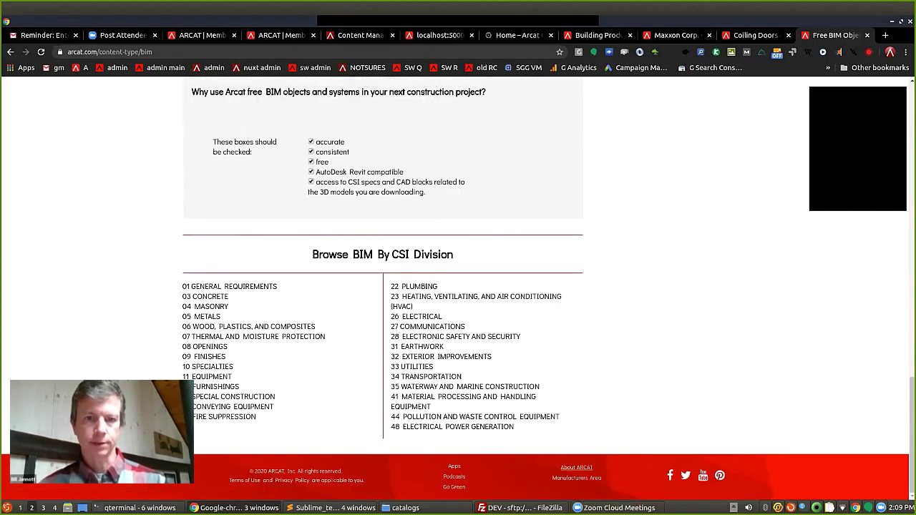
From 09 Finishes, search 'coiling door bim' and open Raynor's BIM downloads.
left_click(204, 357)
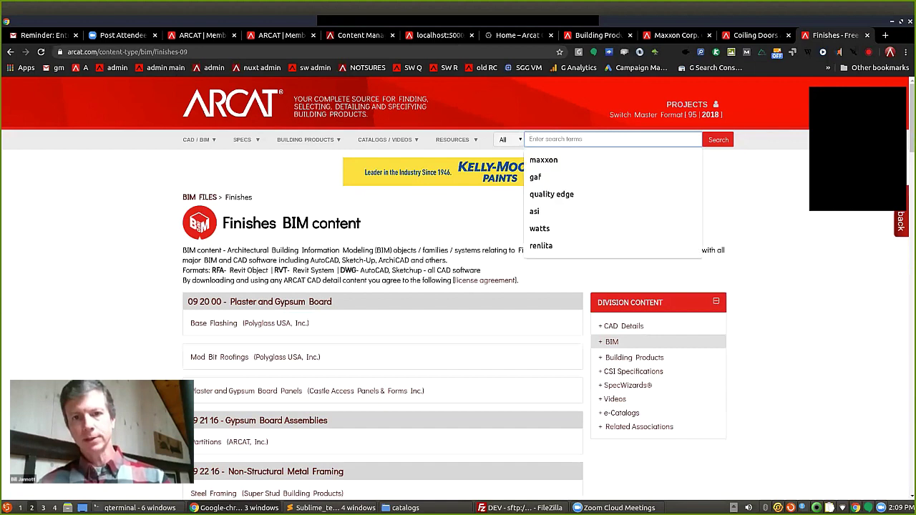
type("coili")
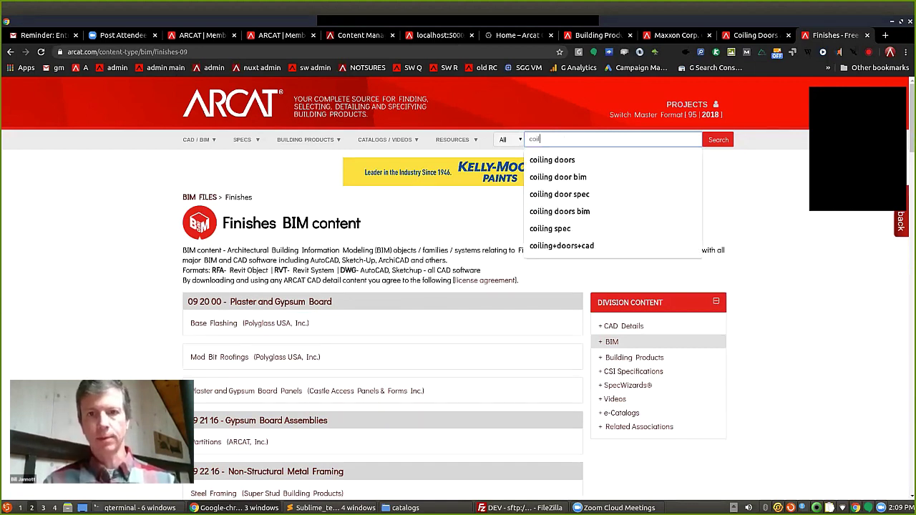
type("ng door bim")
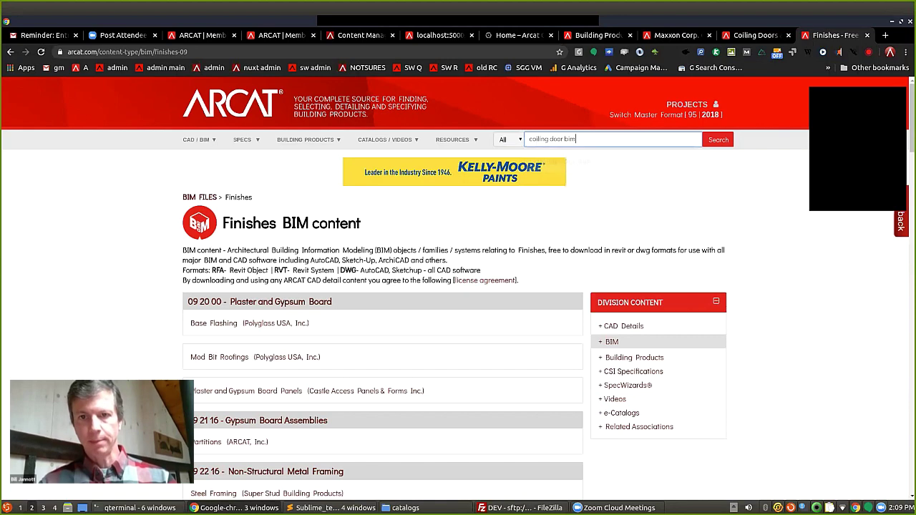
key("Return")
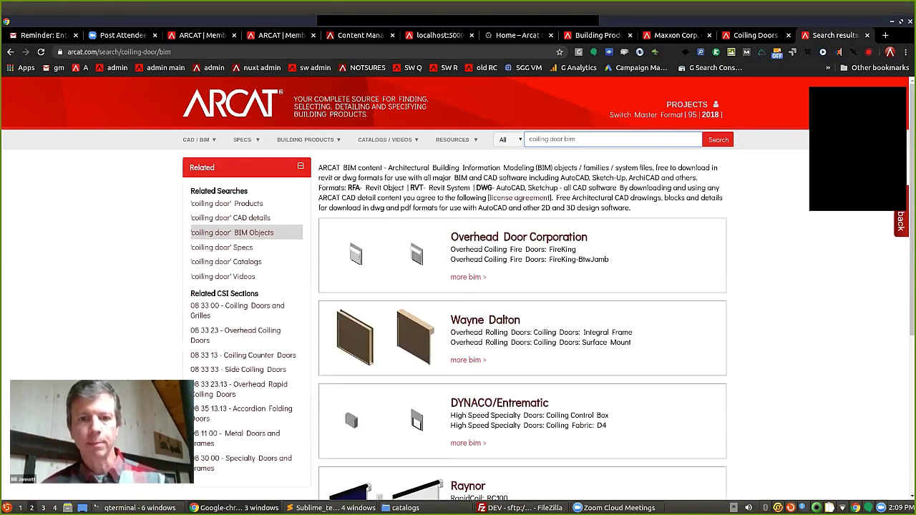
scroll(522, 287, "down", 3)
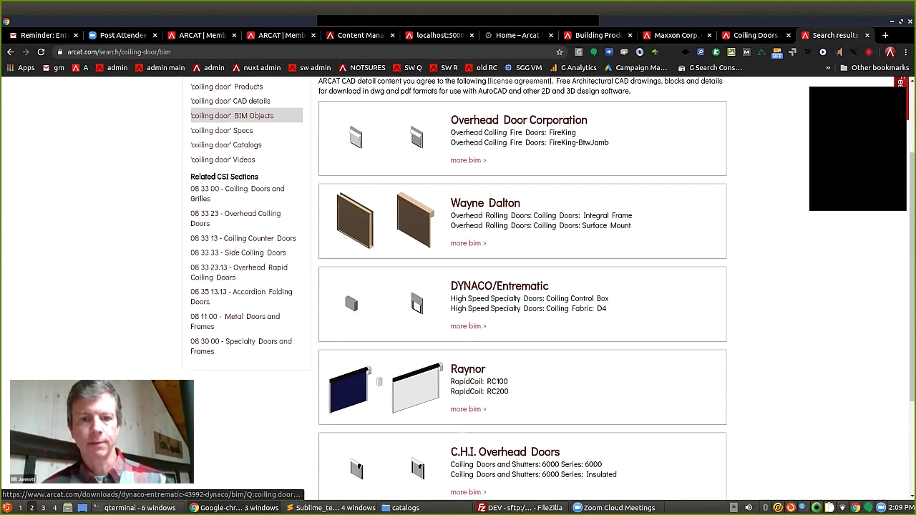
left_click(469, 375)
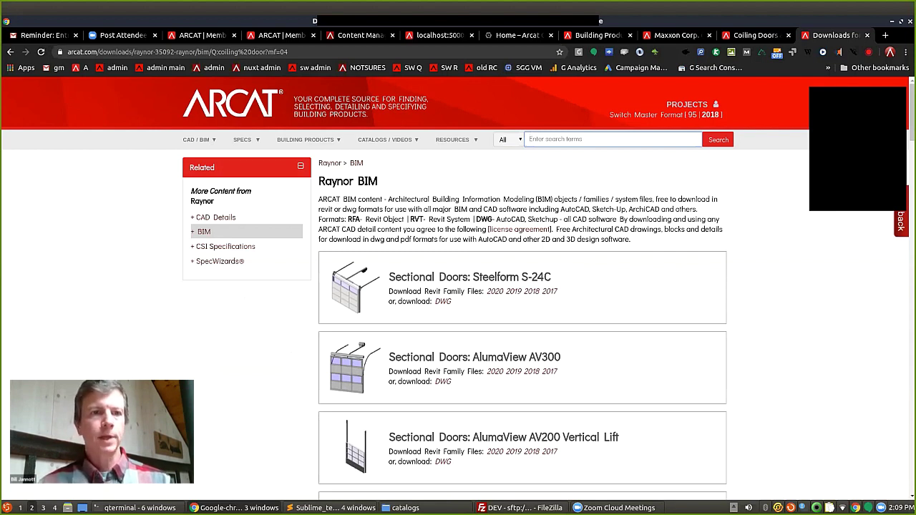
Look over the top navigation menus, then return to the ARCAT homepage and scroll through it.
mouse_move(198, 140)
mouse_move(243, 140)
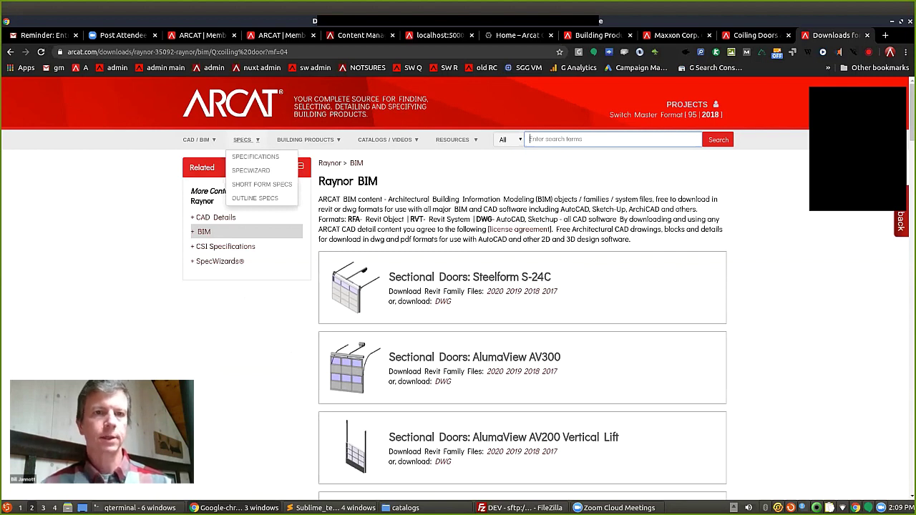
mouse_move(455, 140)
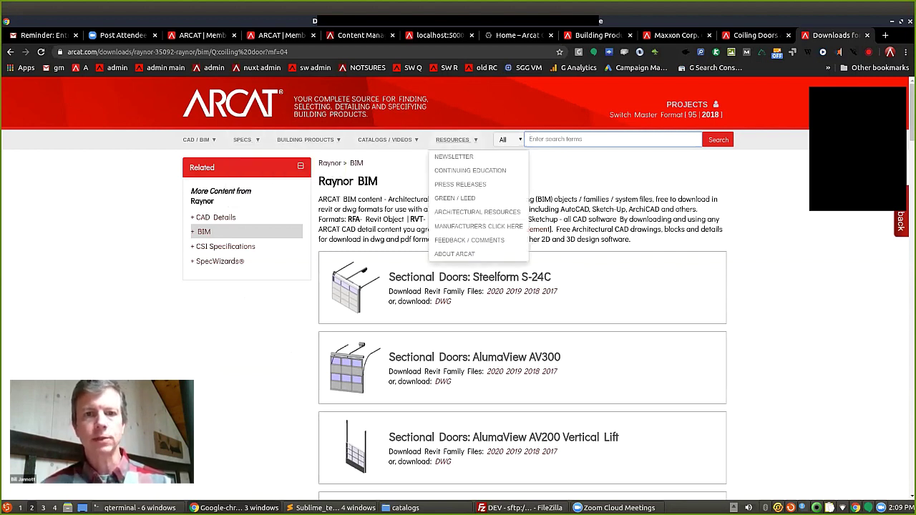
left_click(229, 104)
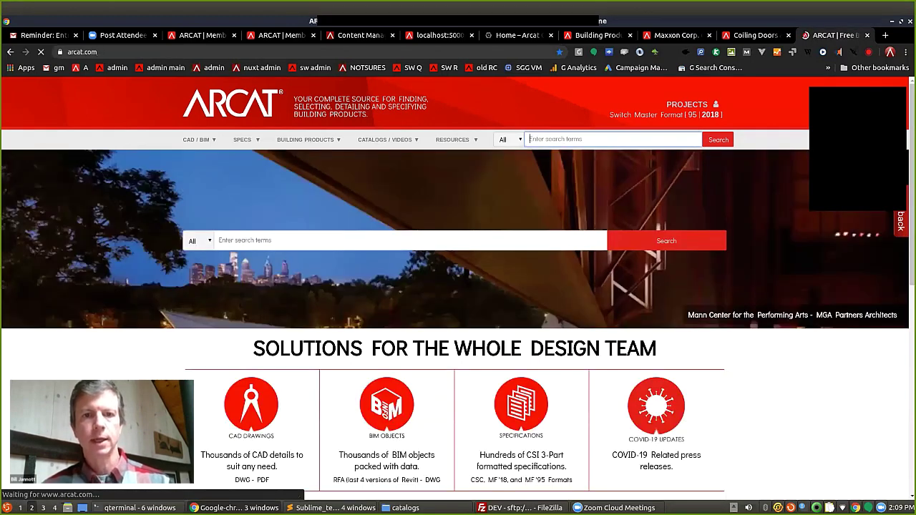
scroll(458, 287, "down", 3)
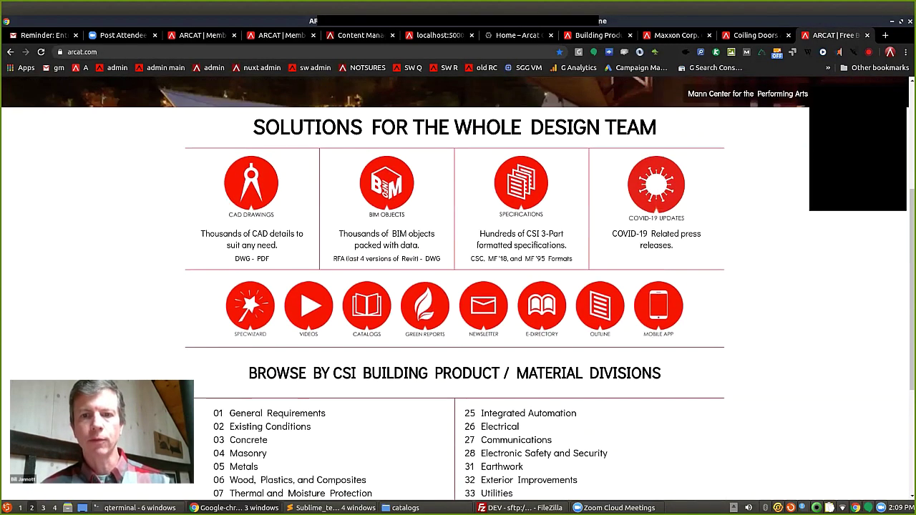
scroll(458, 286, "up", 1)
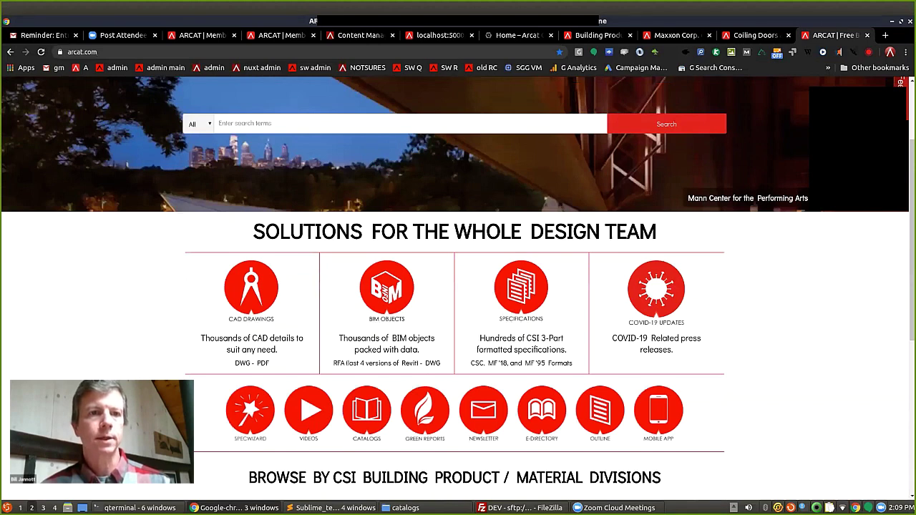
scroll(459, 286, "up", 2)
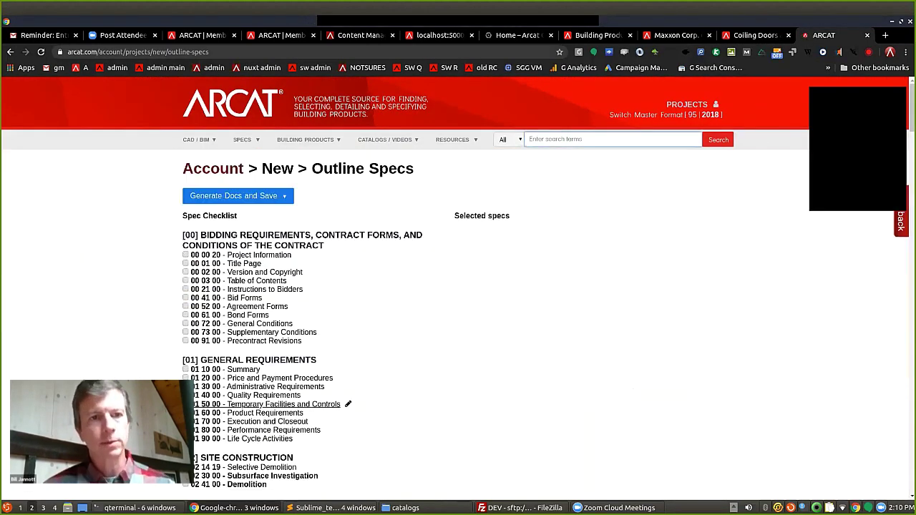
Open the Les Schwab Headquarters project's outline specs from Account and scroll through its checklist.
left_click(213, 168)
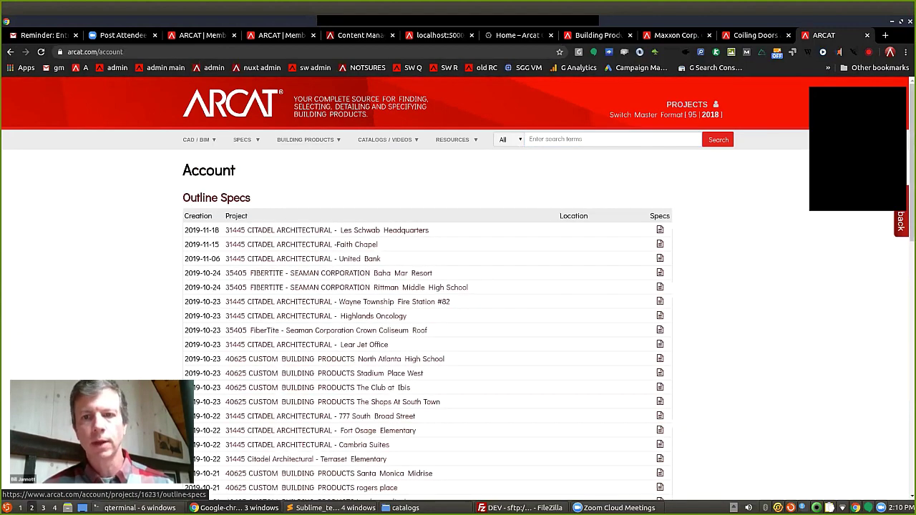
left_click(187, 429)
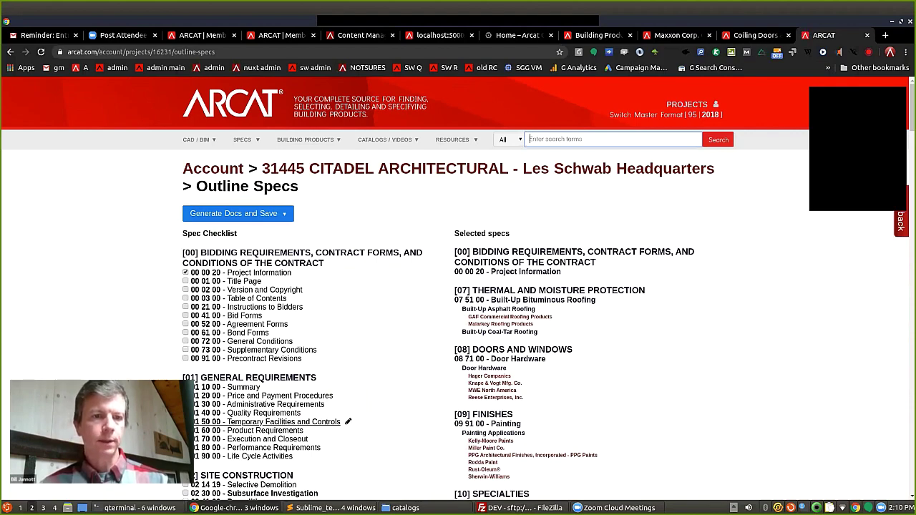
scroll(458, 286, "down", 3)
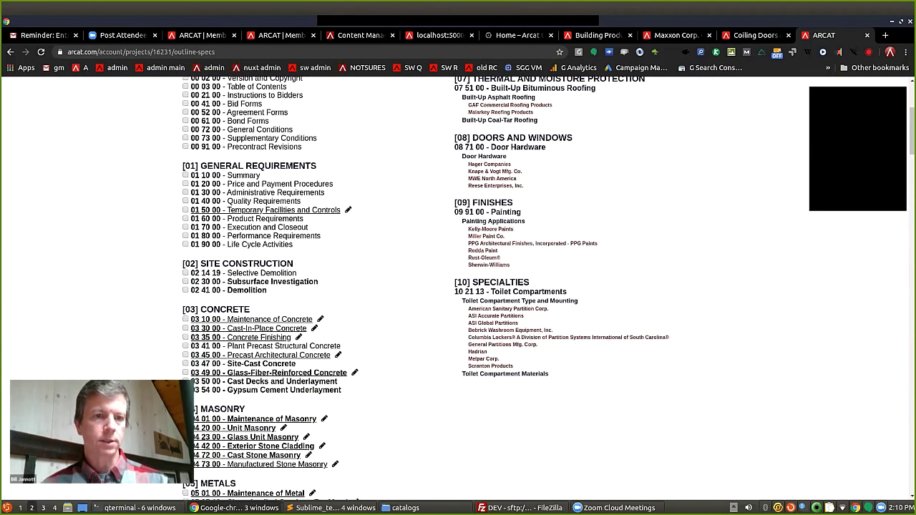
scroll(459, 286, "down", 6)
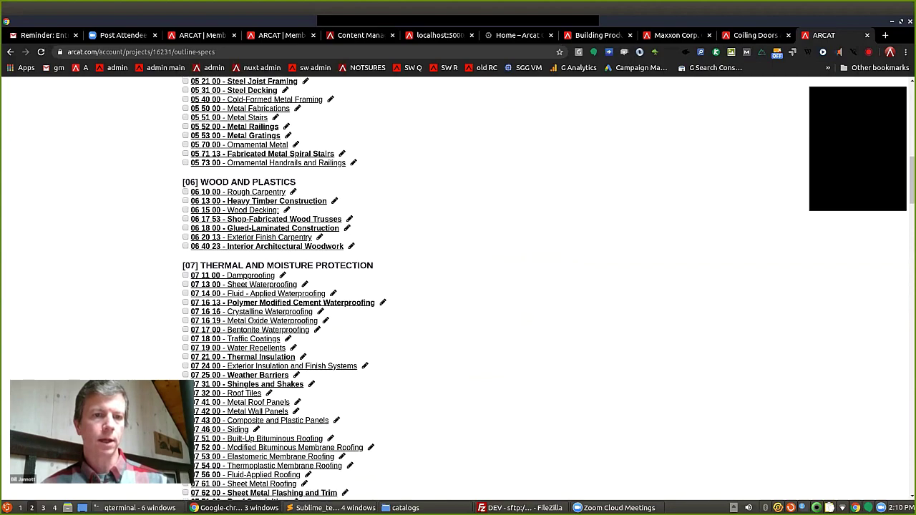
scroll(459, 287, "down", 2)
left_click(185, 293)
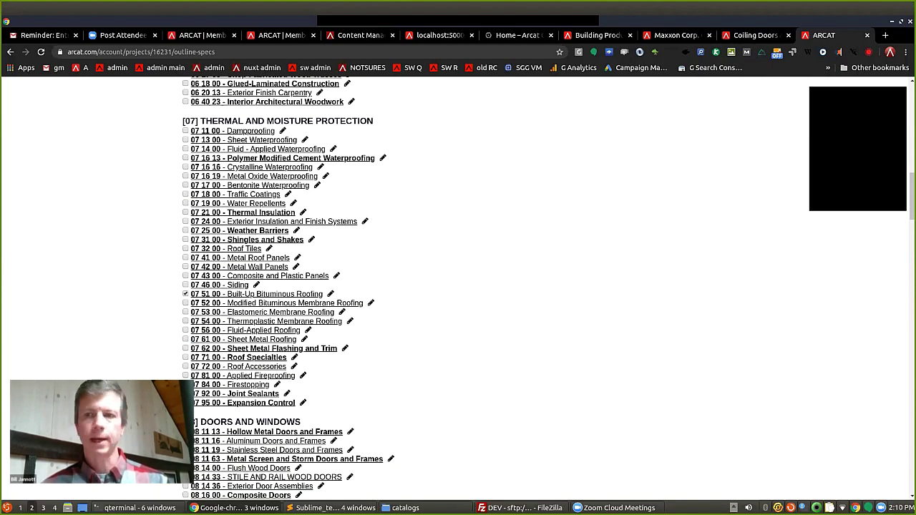
scroll(458, 287, "down", 1)
scroll(458, 287, "down", 11)
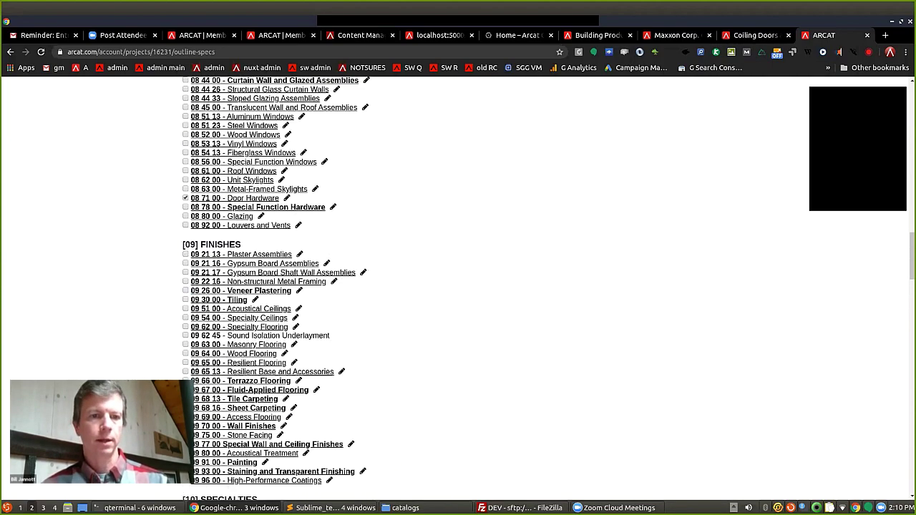
scroll(458, 287, "down", 3)
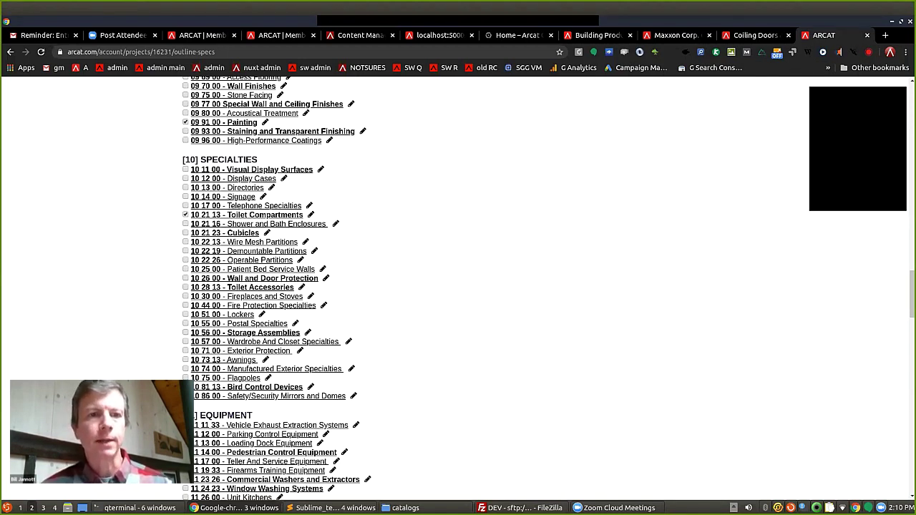
Review and close the 10 21 13 Toilet Compartments options, then show the SPECS tools list.
left_click(311, 215)
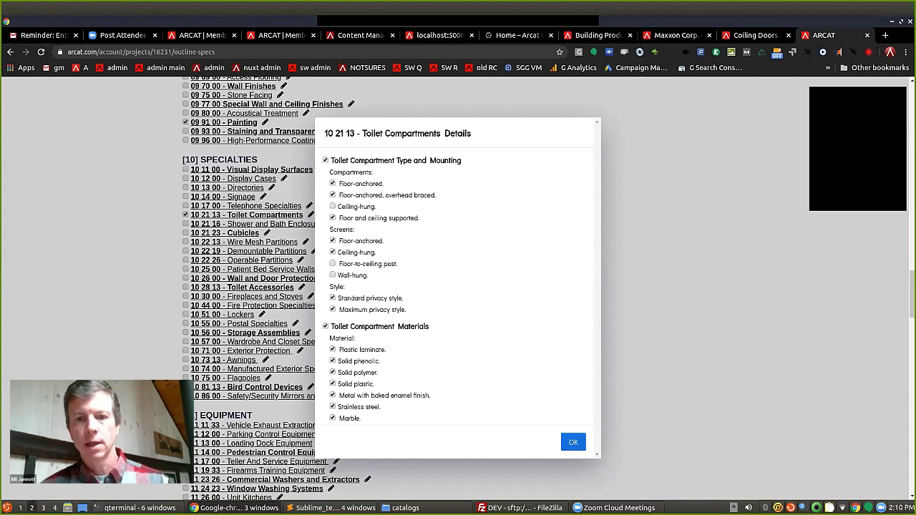
key("Return")
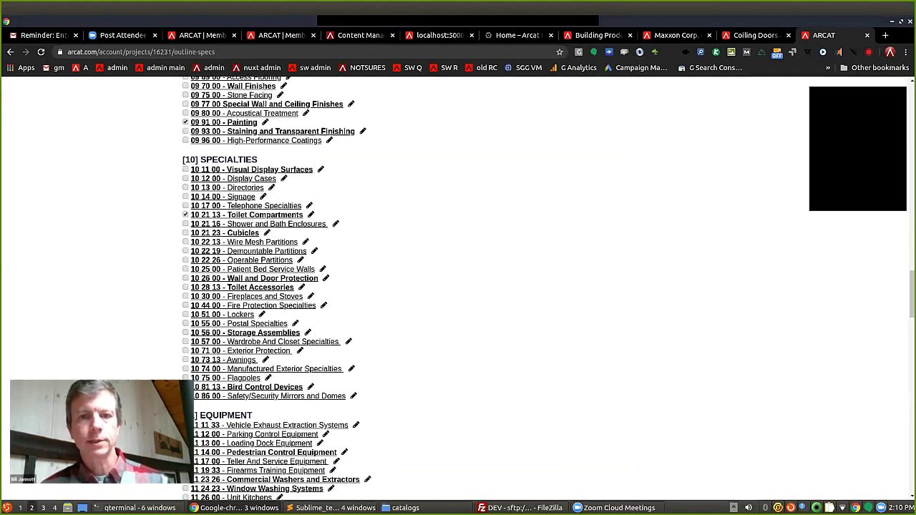
scroll(458, 286, "up", 6)
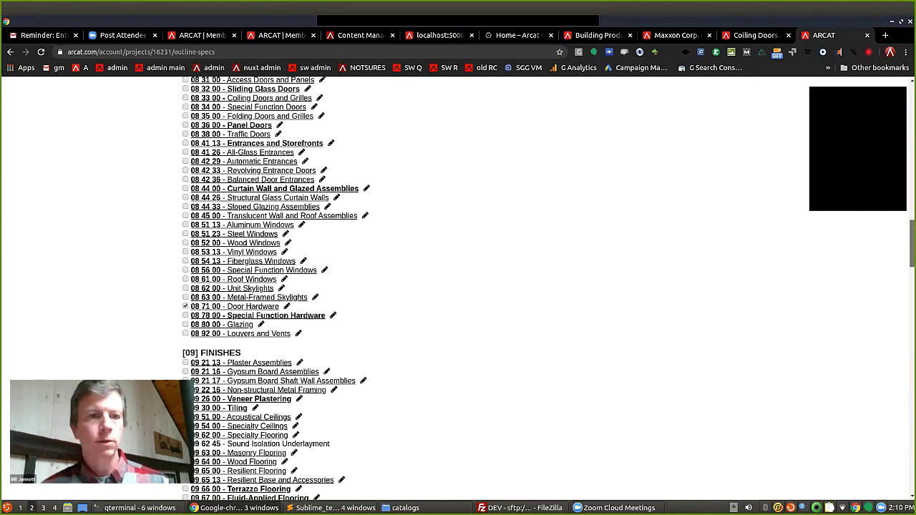
scroll(458, 287, "up", 15)
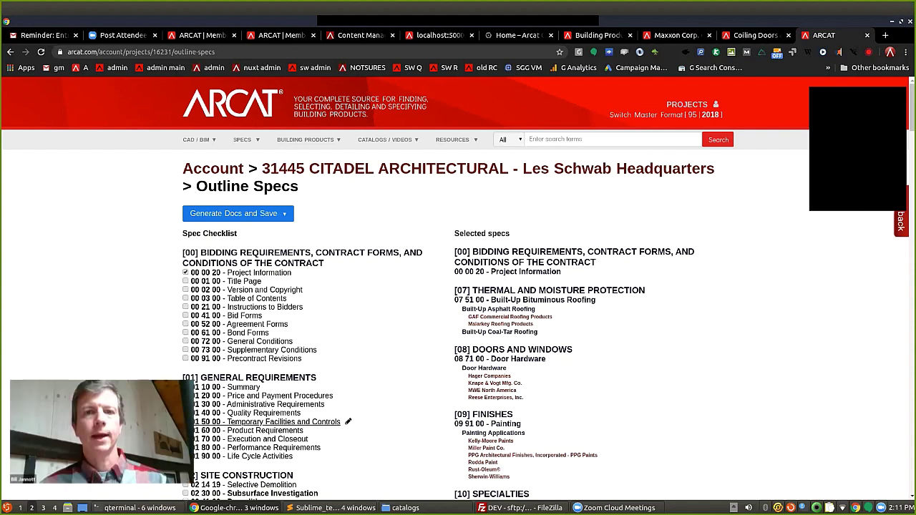
mouse_move(245, 140)
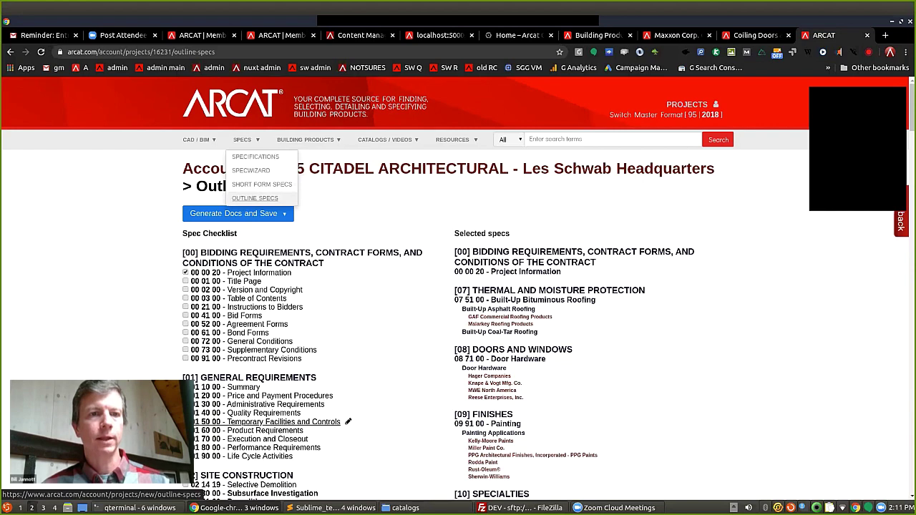
Start new Outline Specs with 00 03 00, 00 41 00 and 00 72 00 checked.
left_click(255, 198)
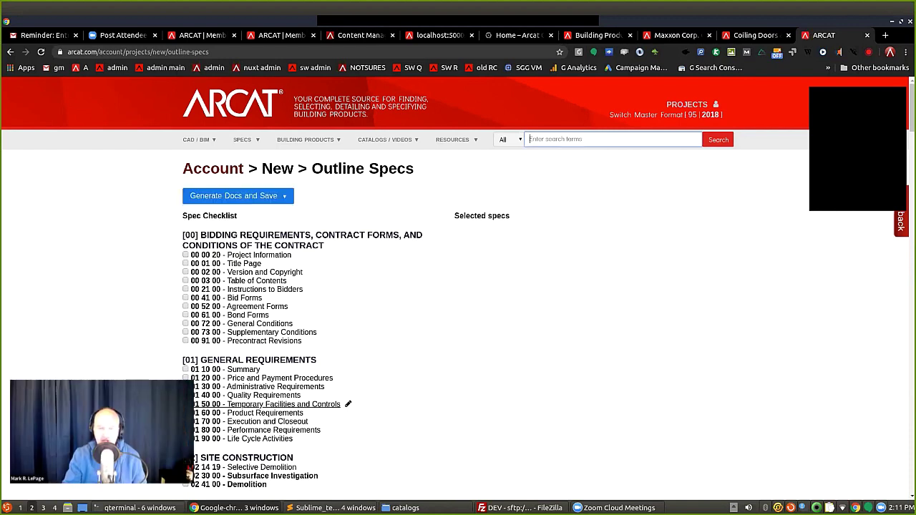
left_click(186, 280)
left_click(186, 298)
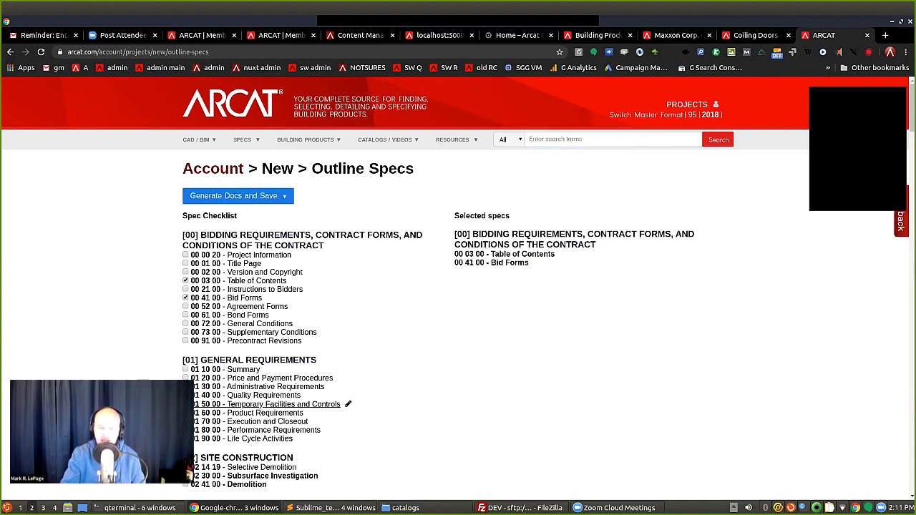
left_click(185, 323)
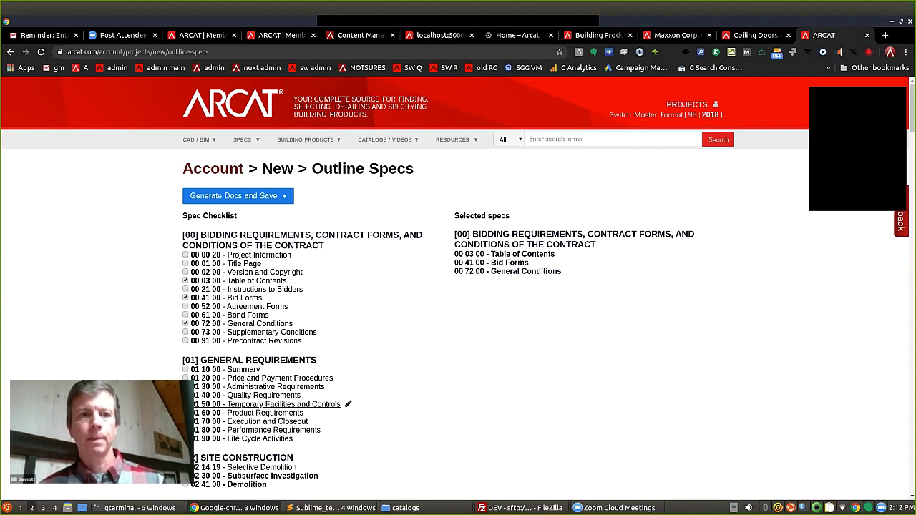
Preview the Normal/Short generation choices without generating, then return to the Account project list.
left_click(238, 196)
key("Escape")
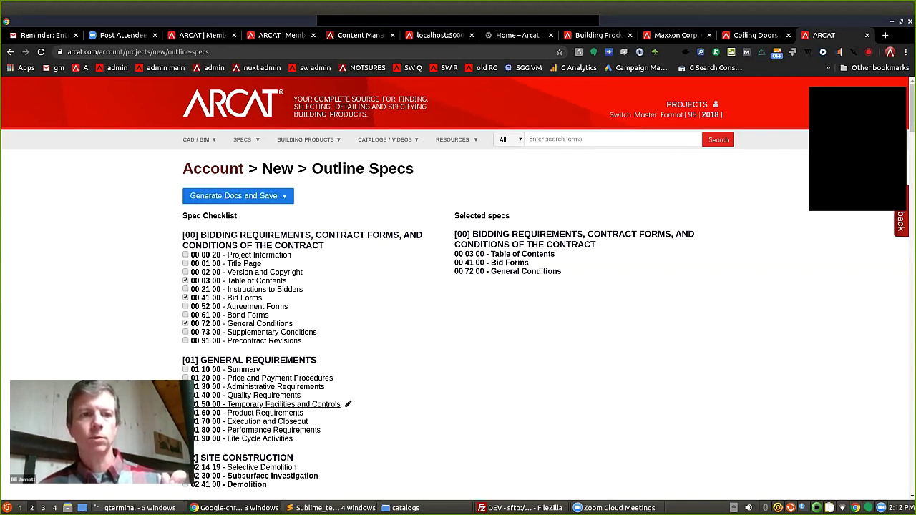
key("Return")
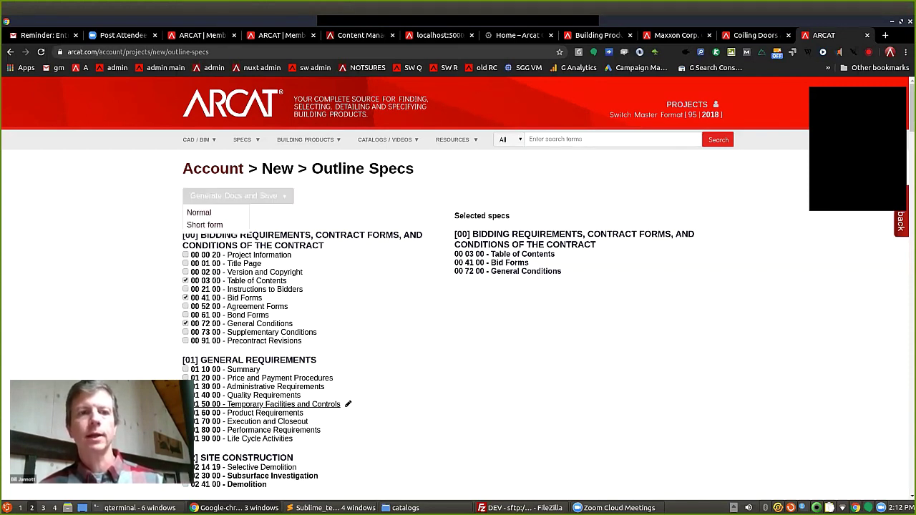
key("Escape")
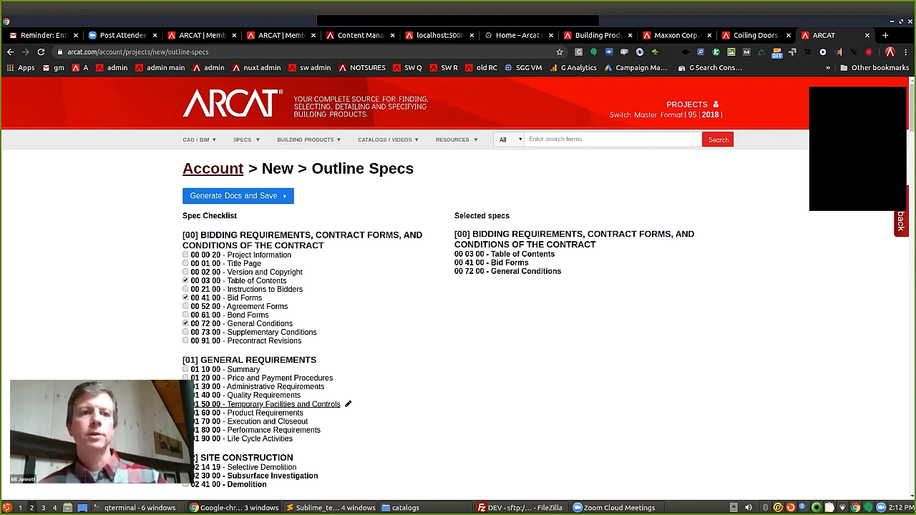
left_click(212, 169)
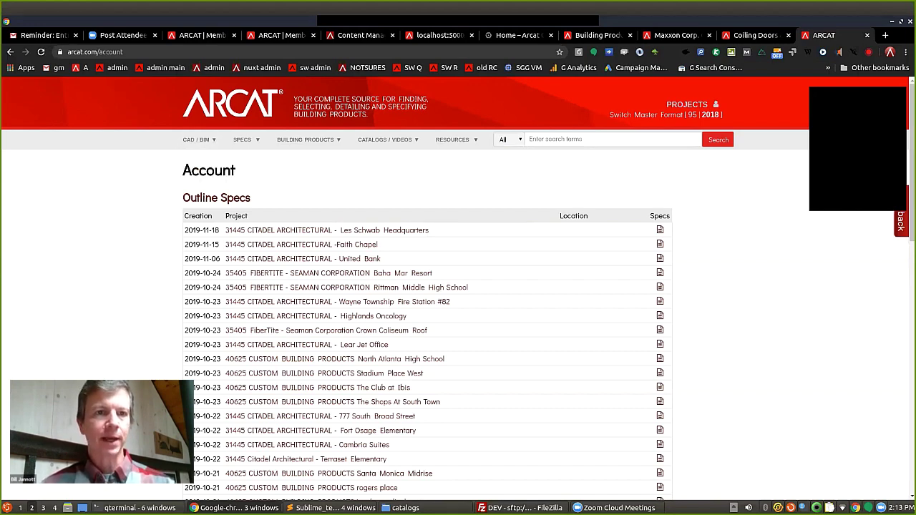
Open ARCAT's COVID-19 Updates press releases from the home page.
left_click(229, 103)
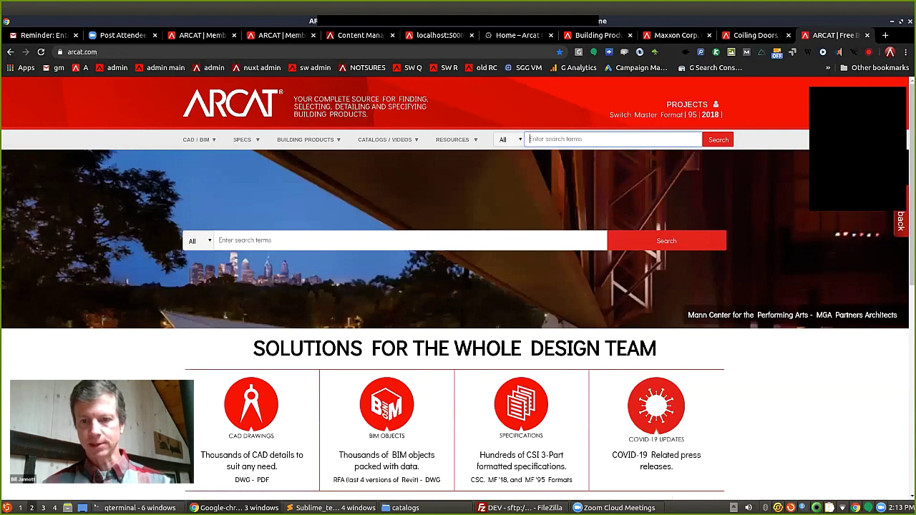
left_click(656, 406)
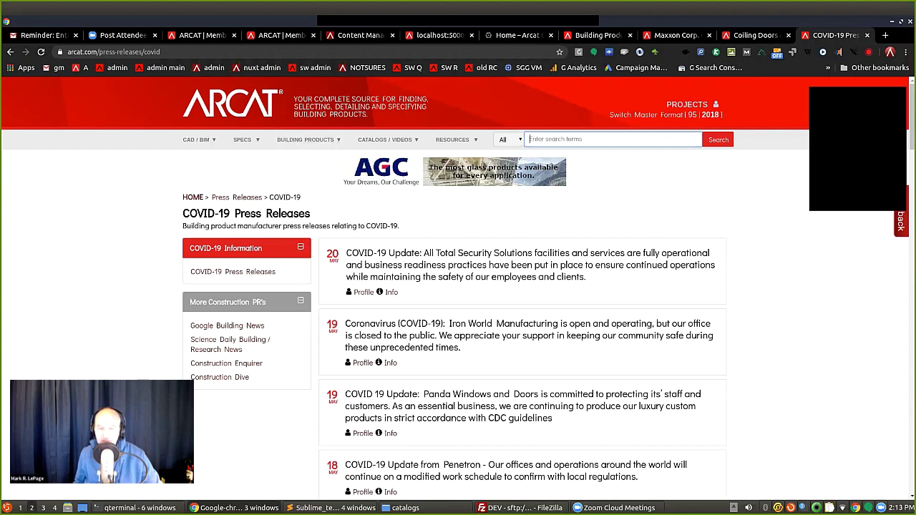
Go back to the ARCAT home page from the logo, which brings up the Comments feedback form.
left_click(230, 104)
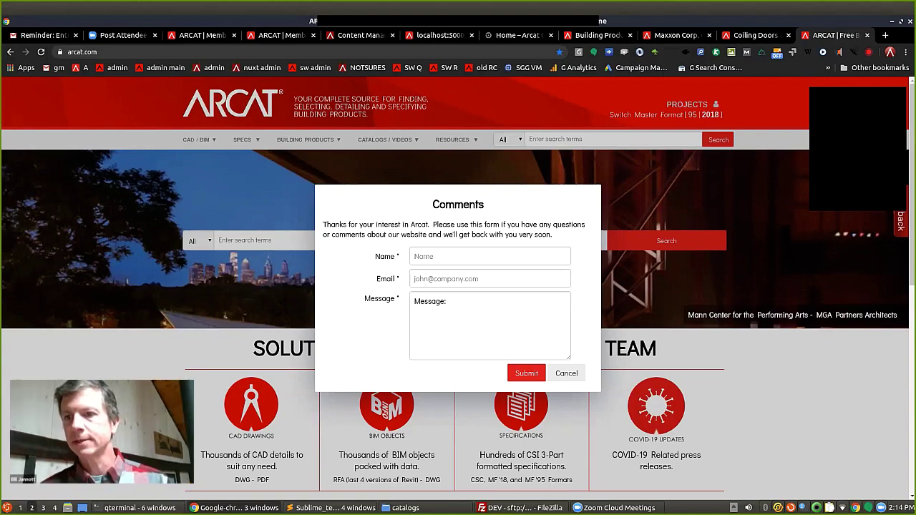
Cancel the Comments form without sending any feedback.
scroll(459, 286, "down", 2)
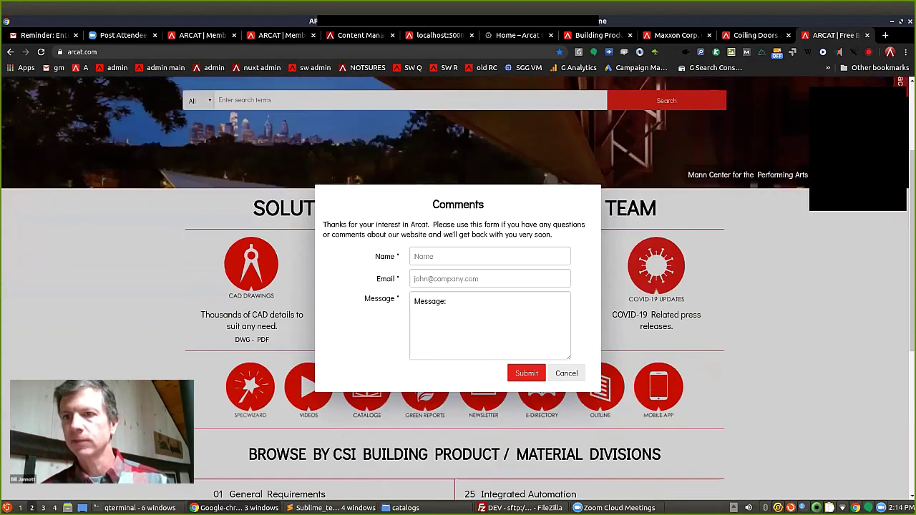
scroll(458, 286, "up", 2)
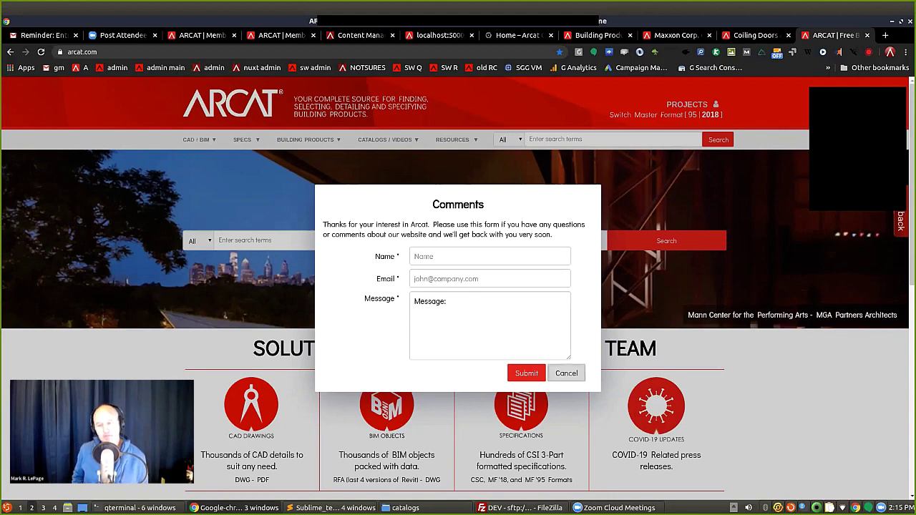
left_click(566, 373)
Focus the home page search box, which suggests earlier terms like maxxon and gaf.
scroll(521, 394, "down", 1)
scroll(521, 394, "down", 5)
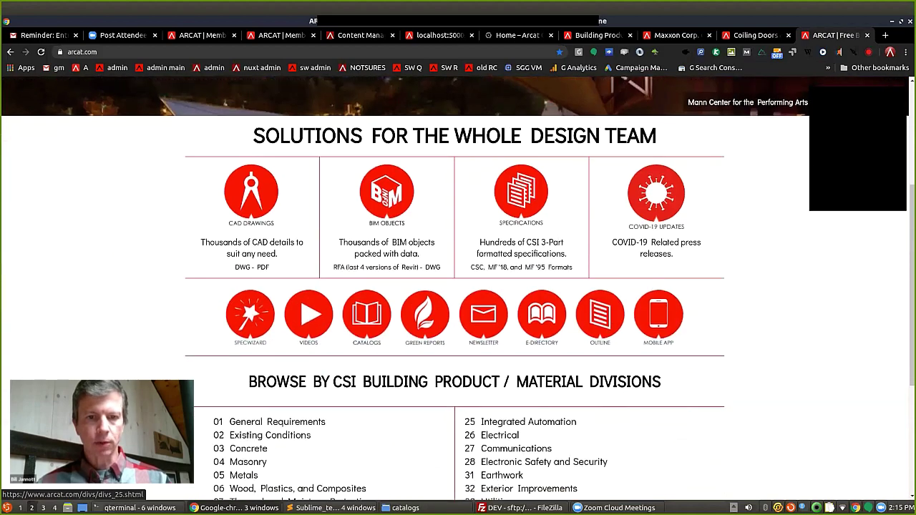
scroll(521, 393, "up", 5)
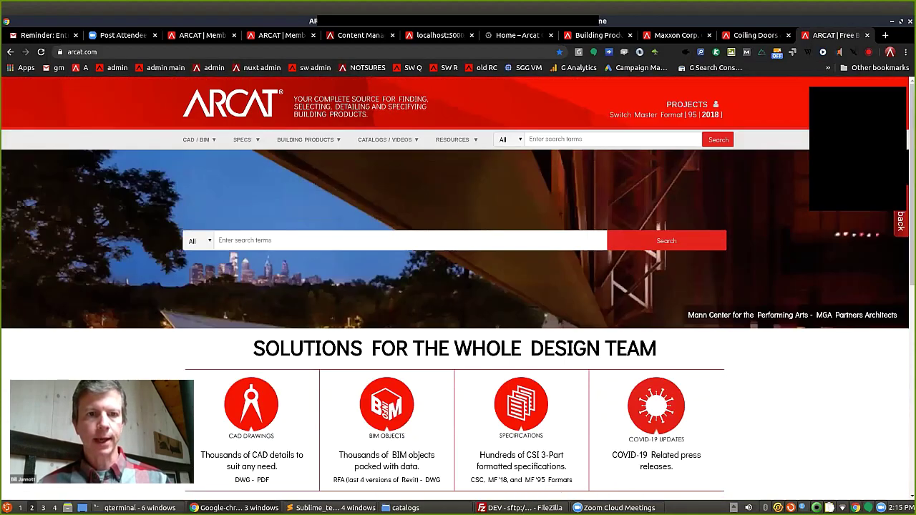
left_click(287, 240)
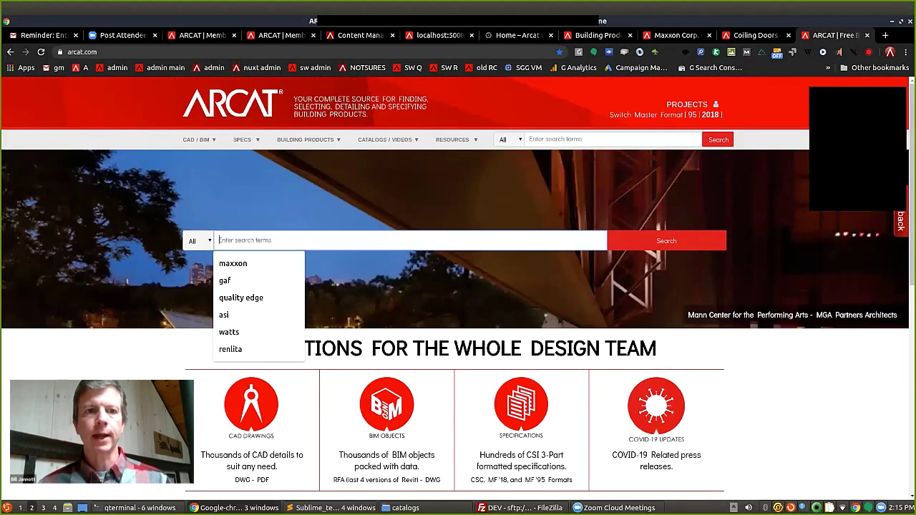
Keep the search content type at All and bring up the SPECS dropdown menu.
left_click(199, 240)
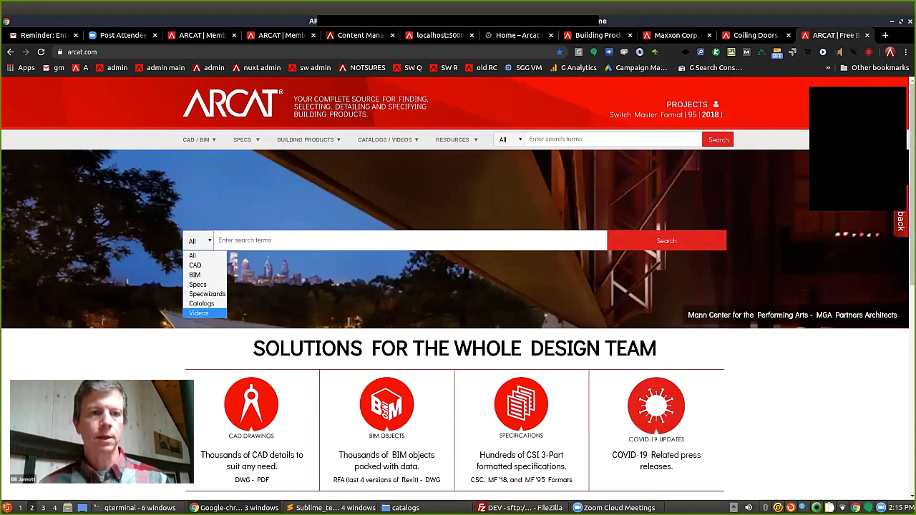
key("Escape")
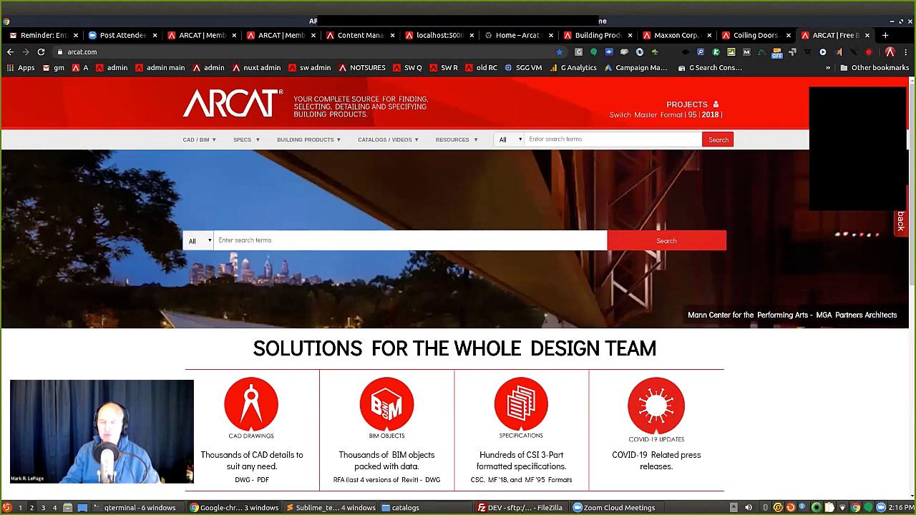
mouse_move(246, 140)
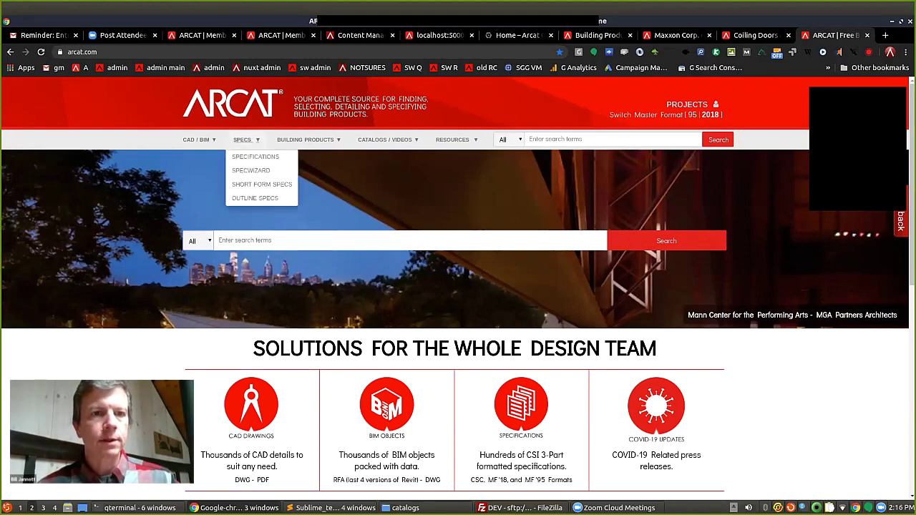
Open SpecWizard's 08 Openings division and load the Aluminum Doors text spec in a background tab.
left_click(251, 171)
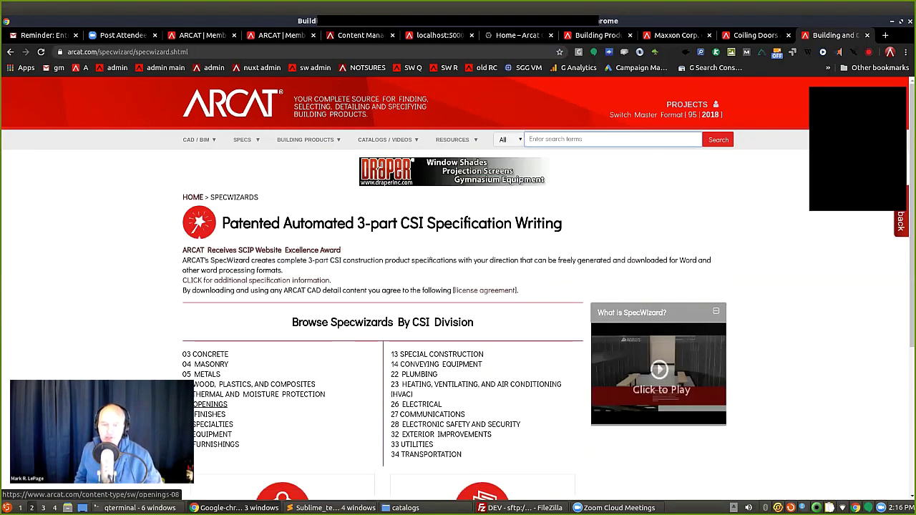
left_click(210, 404)
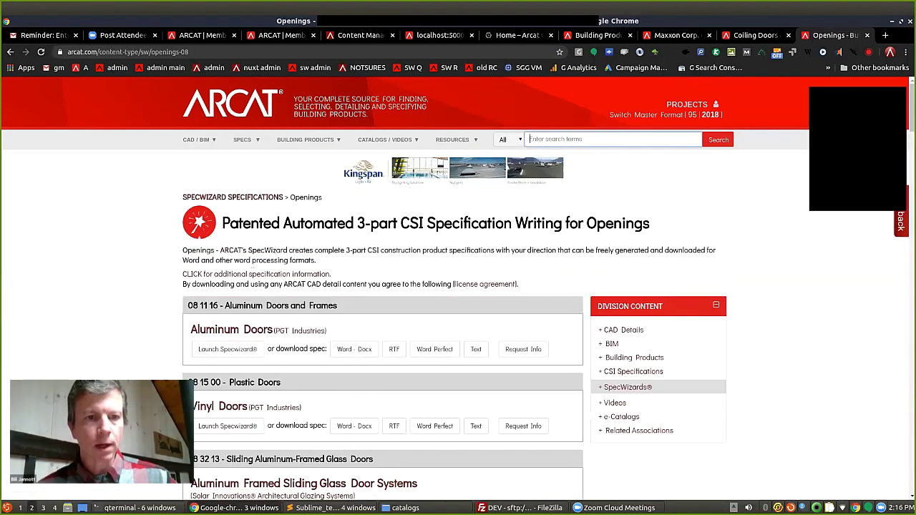
scroll(459, 286, "down", 2)
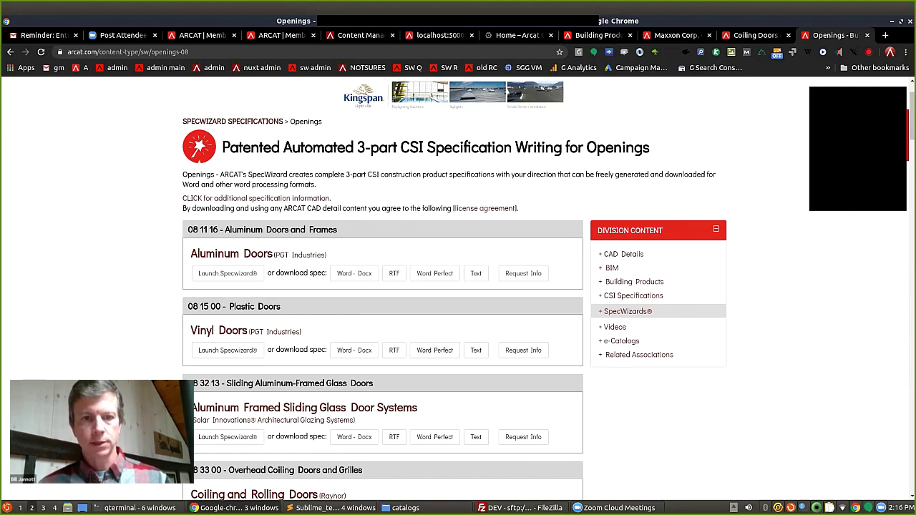
middle_click(476, 272)
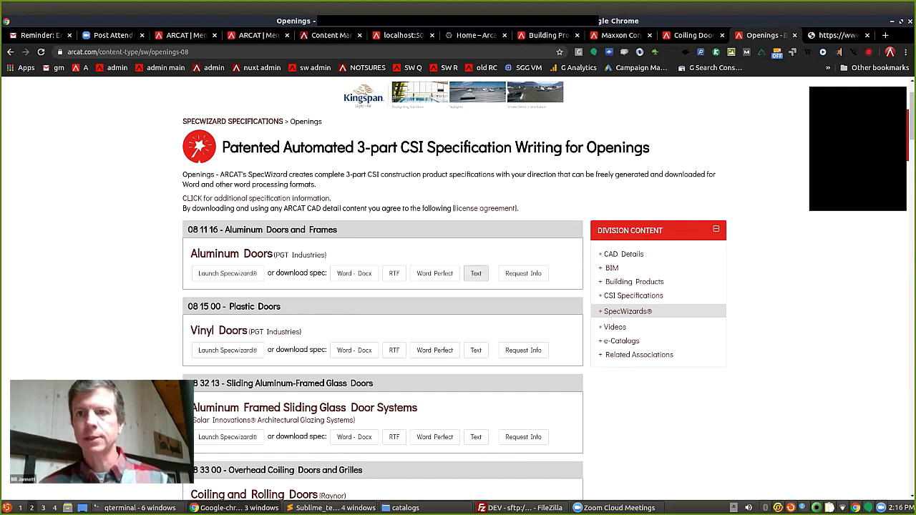
Read through the plain-text Aluminum Doors spec, highlight the note on deleting options, then close it.
key("ctrl+Tab")
scroll(458, 286, "down", 10)
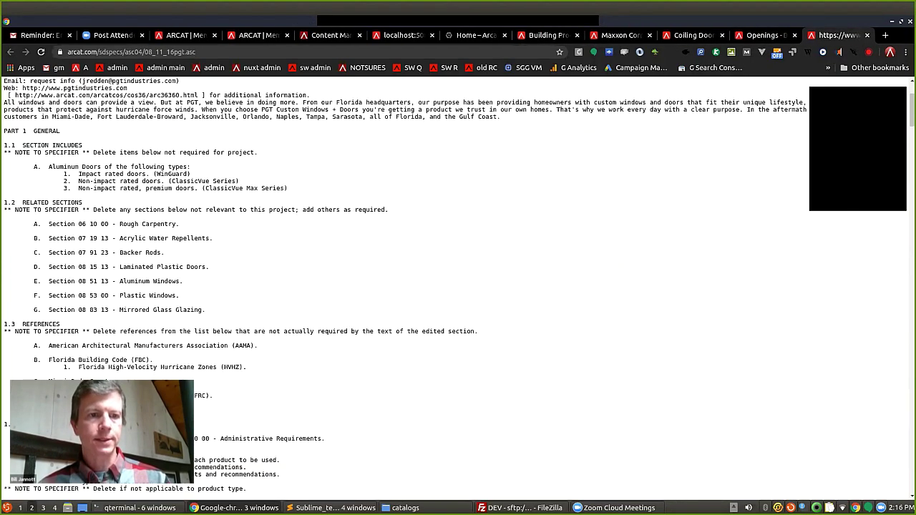
scroll(458, 286, "down", 8)
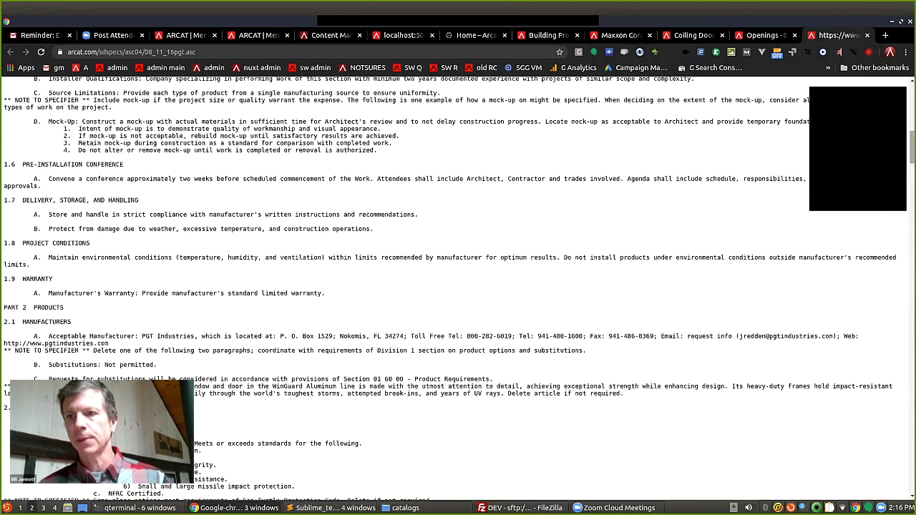
scroll(458, 286, "down", 20)
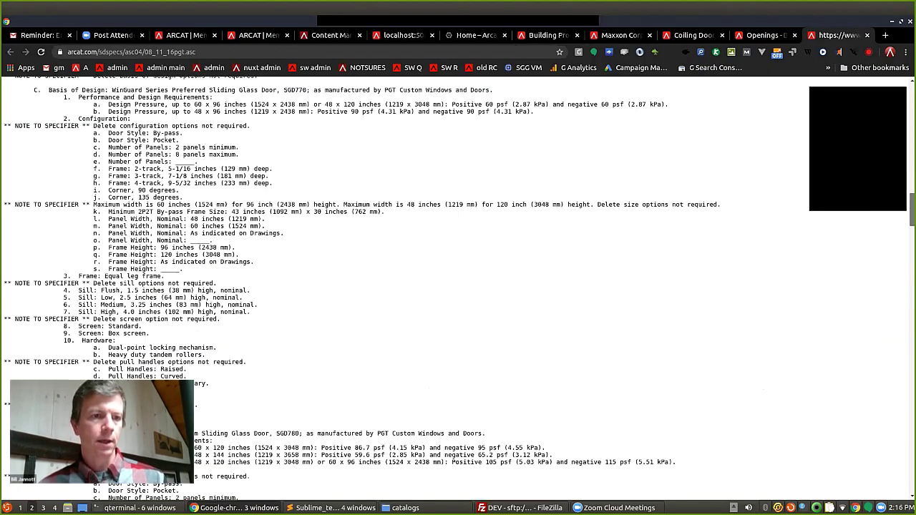
scroll(458, 287, "down", 20)
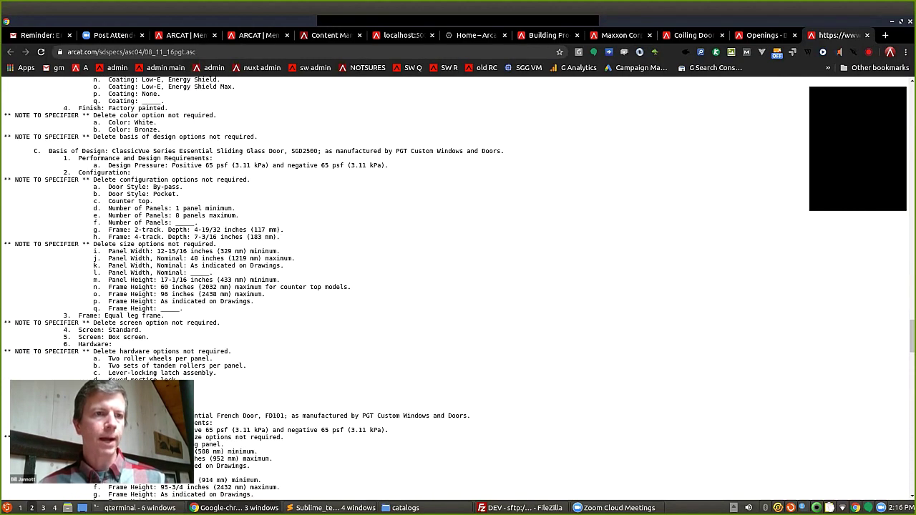
left_click_drag(14, 180, 169, 179)
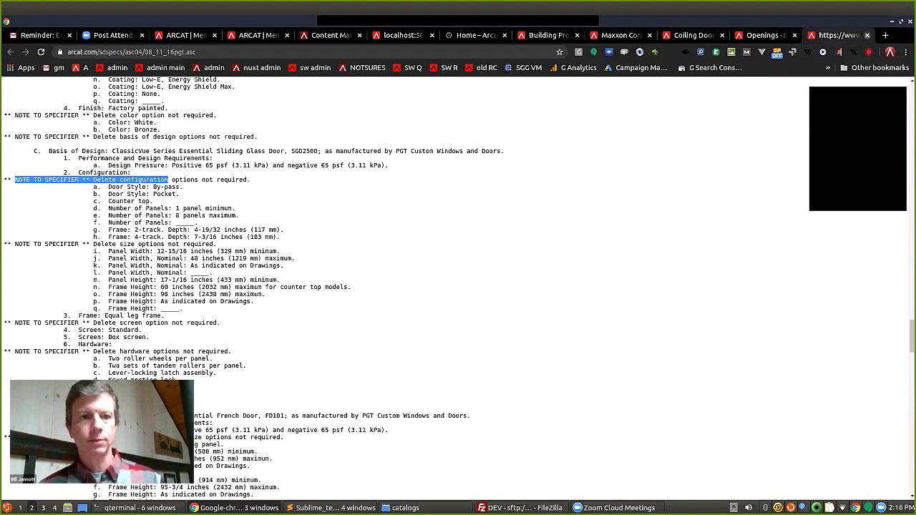
key("ctrl+w")
Launch the PGT Aluminum Doors SpecWizard and set French Door FD101 frame width to 20-inch minimum.
left_click(228, 273)
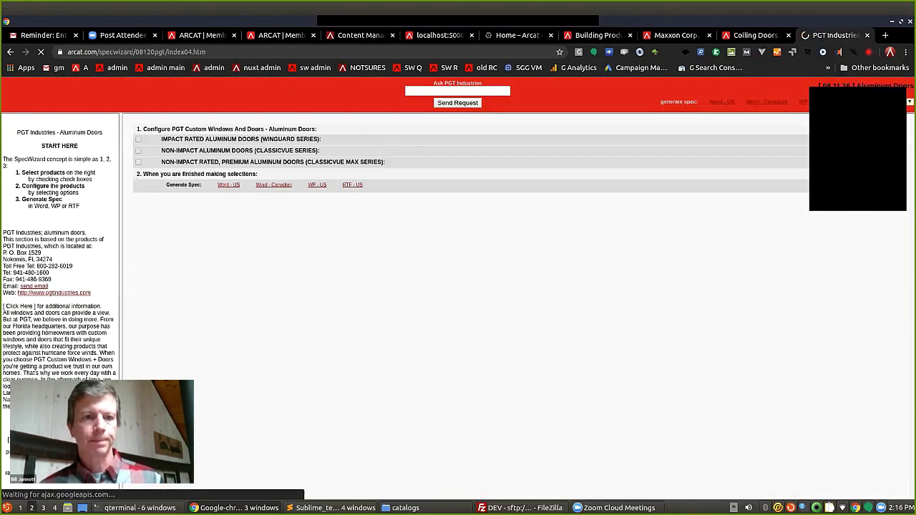
left_click(138, 150)
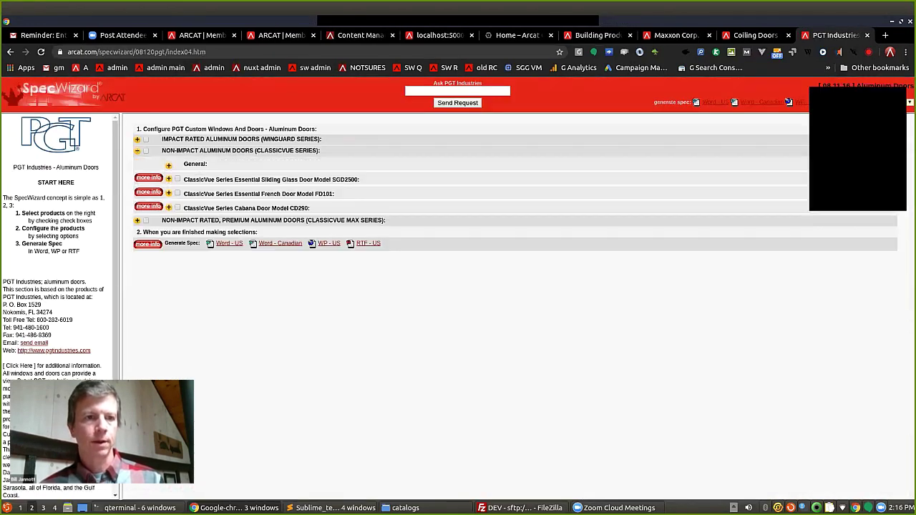
left_click(137, 220)
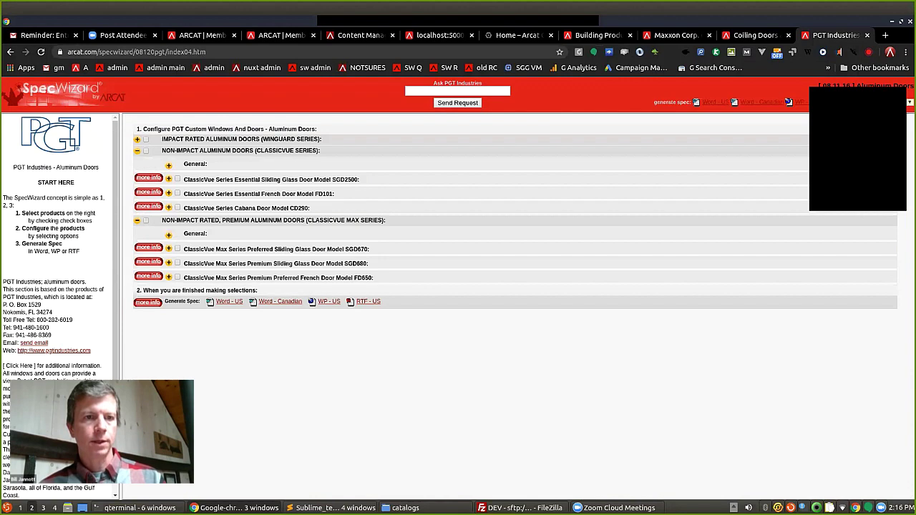
left_click(168, 193)
left_click(267, 227)
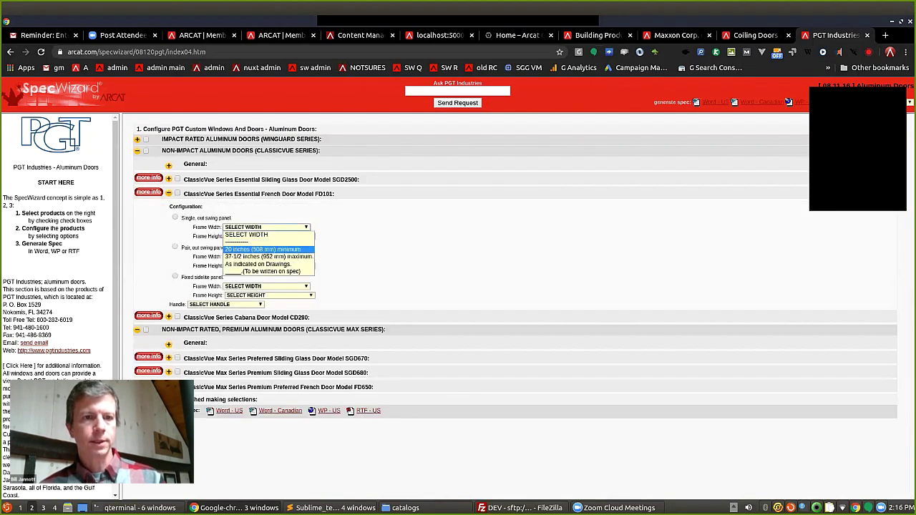
left_click(258, 239)
Include WinGuard SGD780 with By-pass style, 2-track 5-1/16 inch frame and 48-inch panels.
left_click(137, 139)
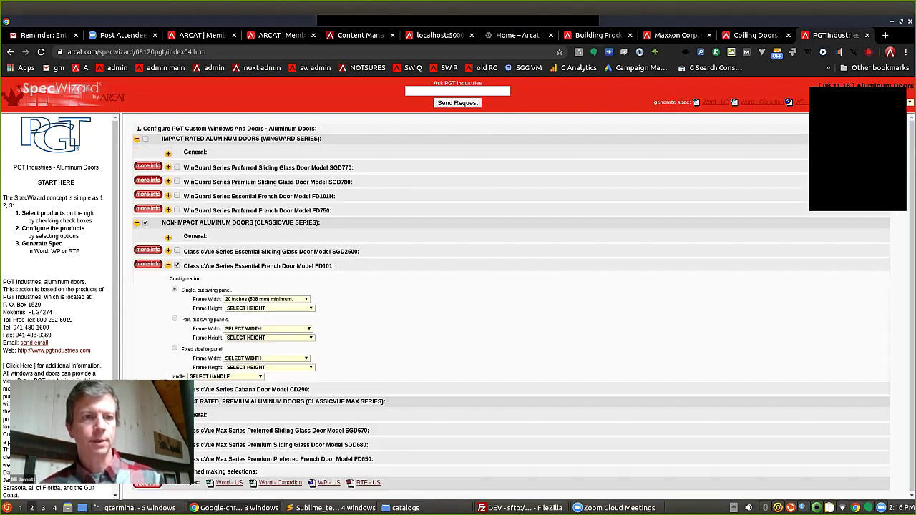
left_click(177, 182)
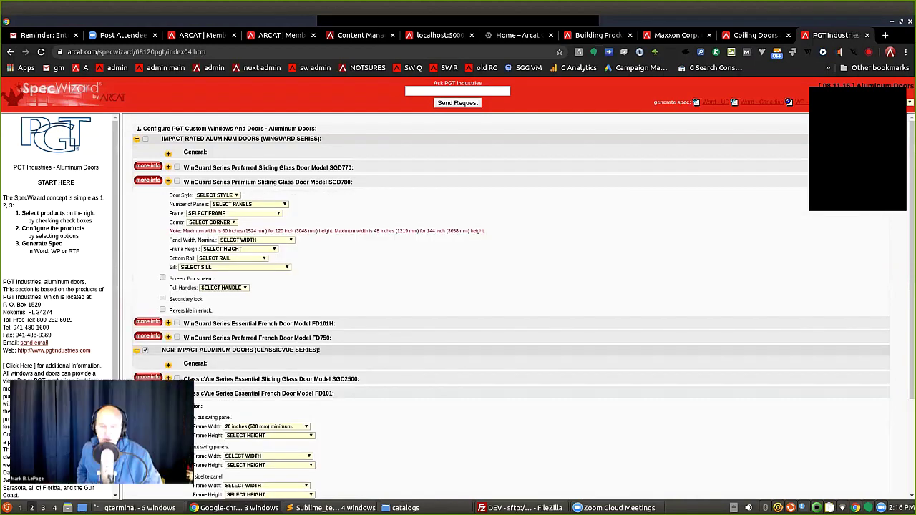
left_click(217, 195)
left_click(215, 206)
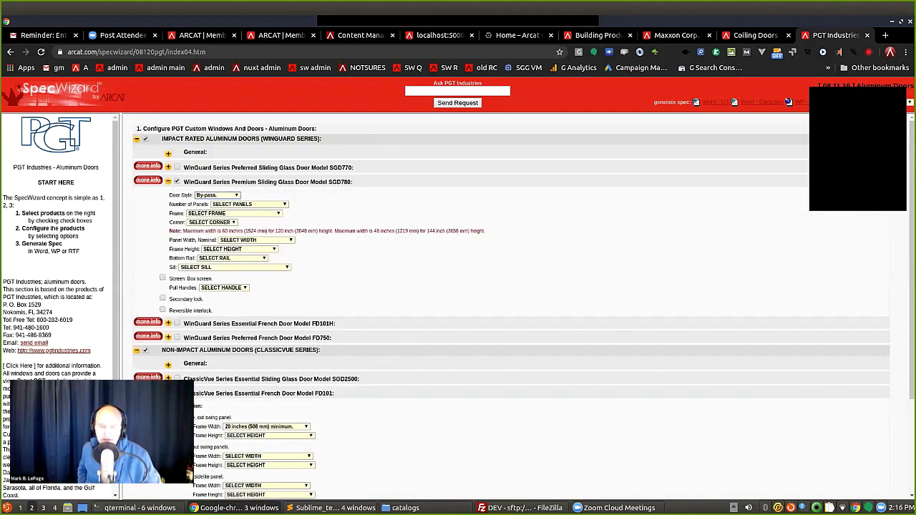
left_click(232, 213)
left_click(229, 237)
left_click(256, 239)
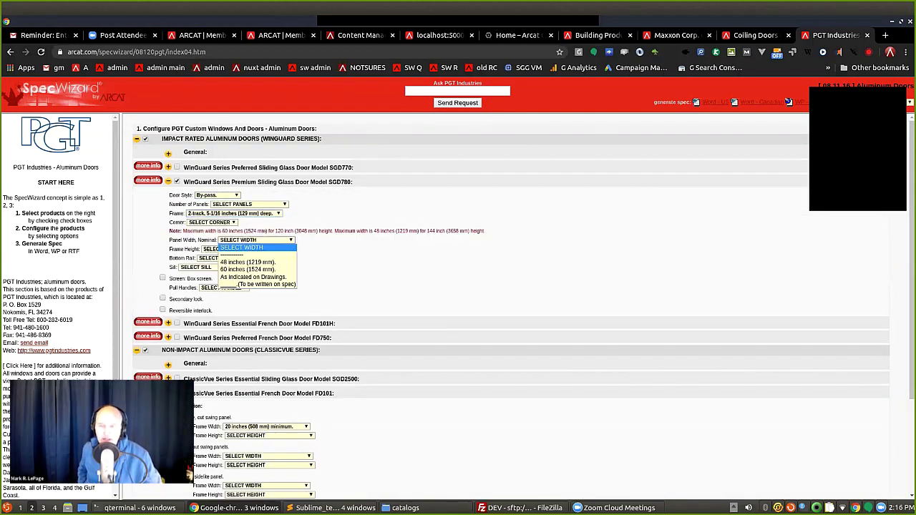
left_click(247, 262)
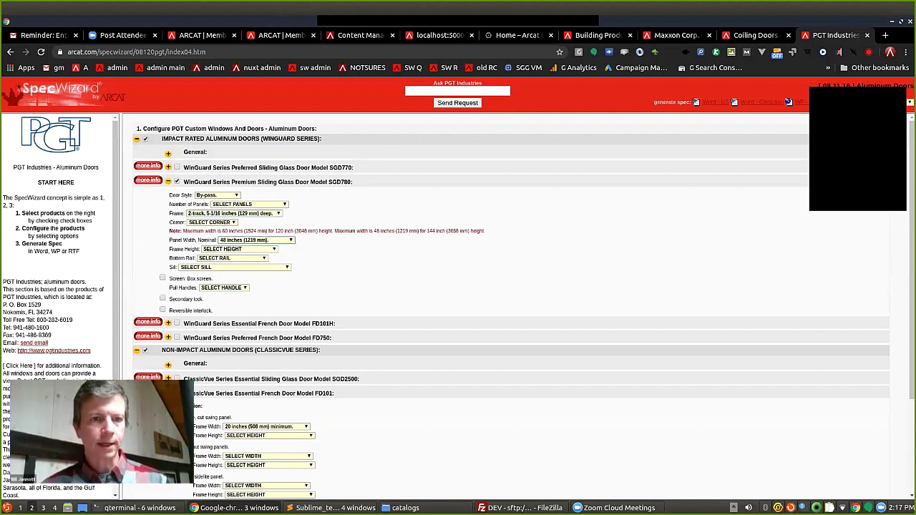
Set SGD780 to 96-inch height, curved handles and box screen, then generate a Word - US spec.
left_click(239, 249)
left_click(236, 268)
left_click(224, 288)
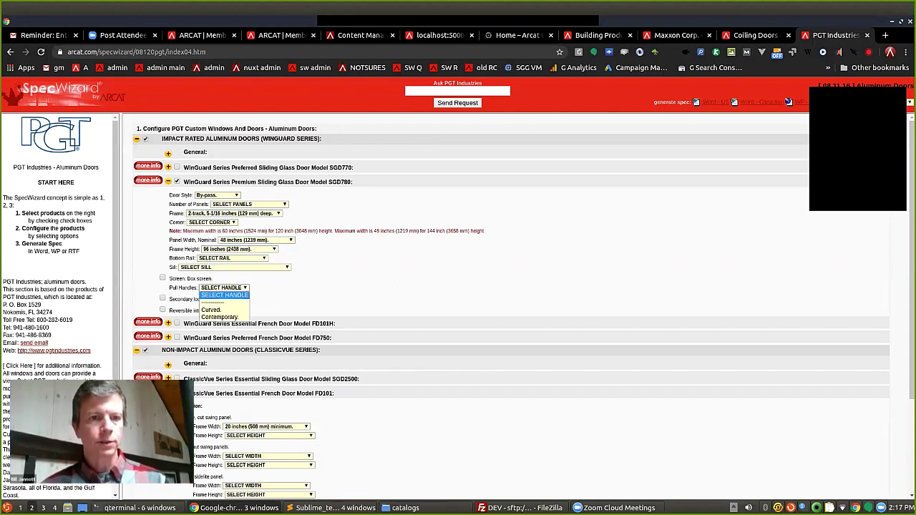
left_click(223, 310)
left_click(163, 278)
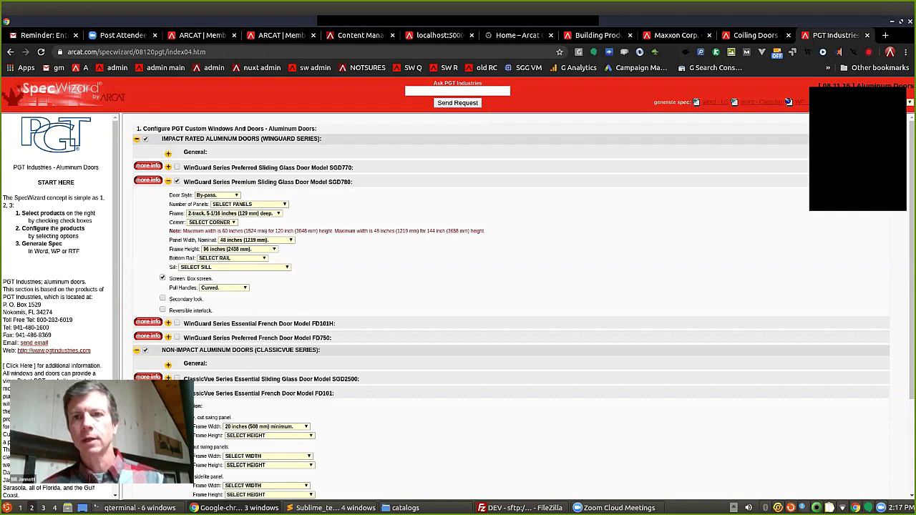
left_click(716, 101)
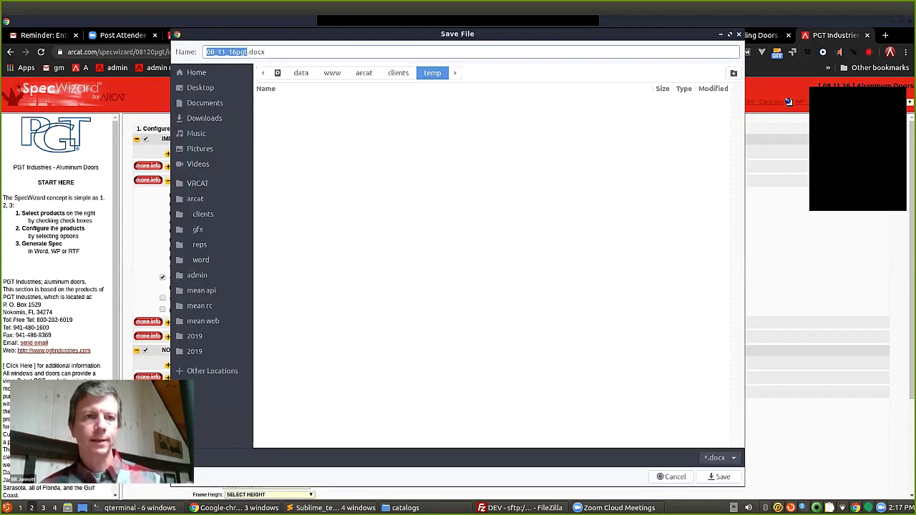
Save the generated spec file as 08_11_16pgt.docx.
key("Return")
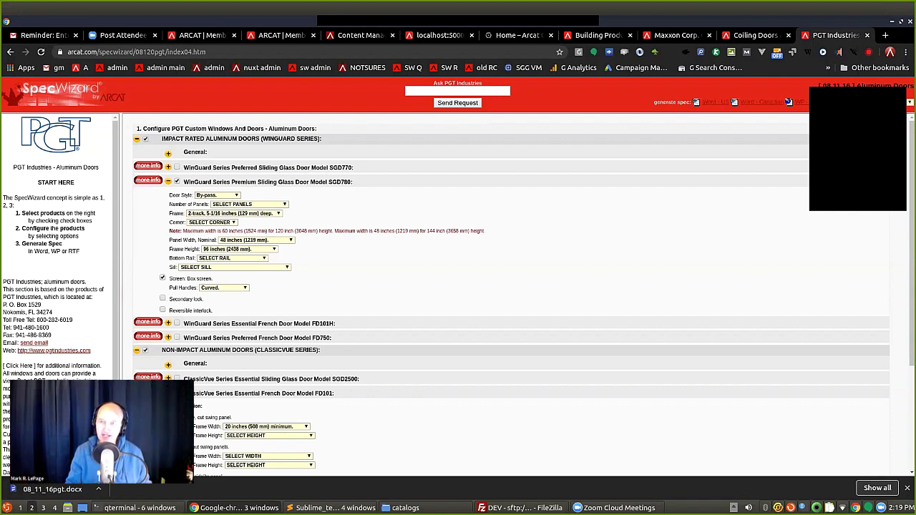
Return to ARCAT via the bookmark and open Catalogs / Videos > Directory of 100's Products.
left_click(80, 67)
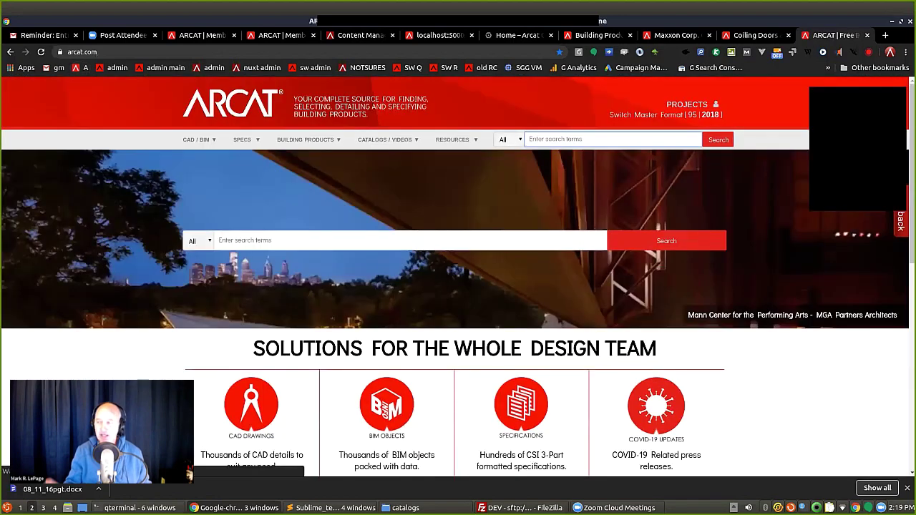
mouse_move(387, 139)
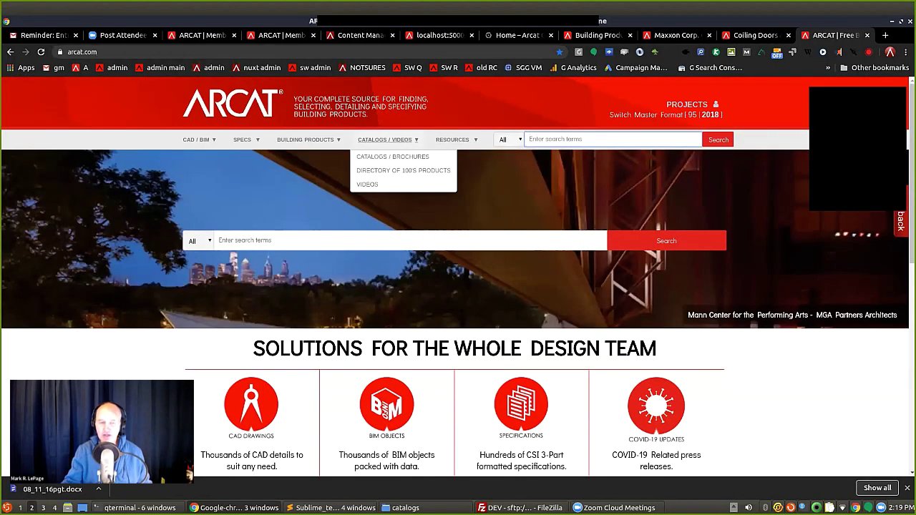
left_click(403, 171)
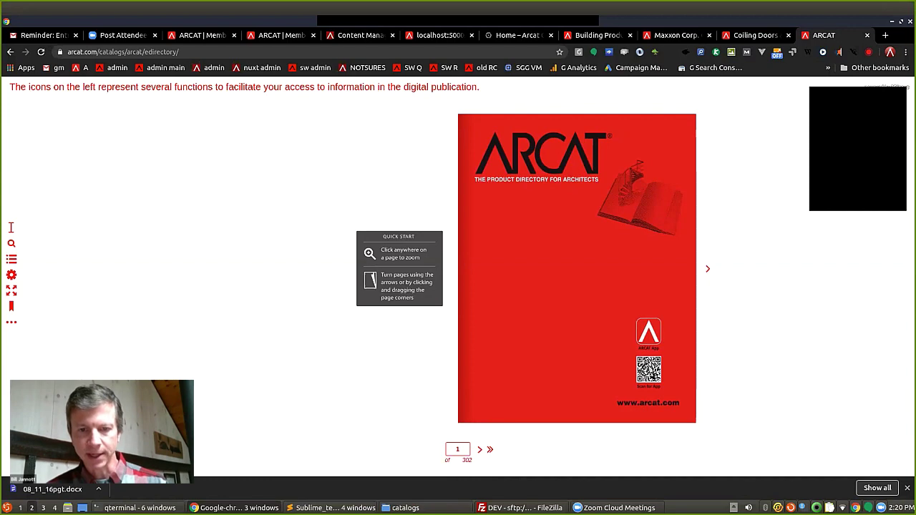
Jump the catalogue to pages 110-111.
left_click(458, 449)
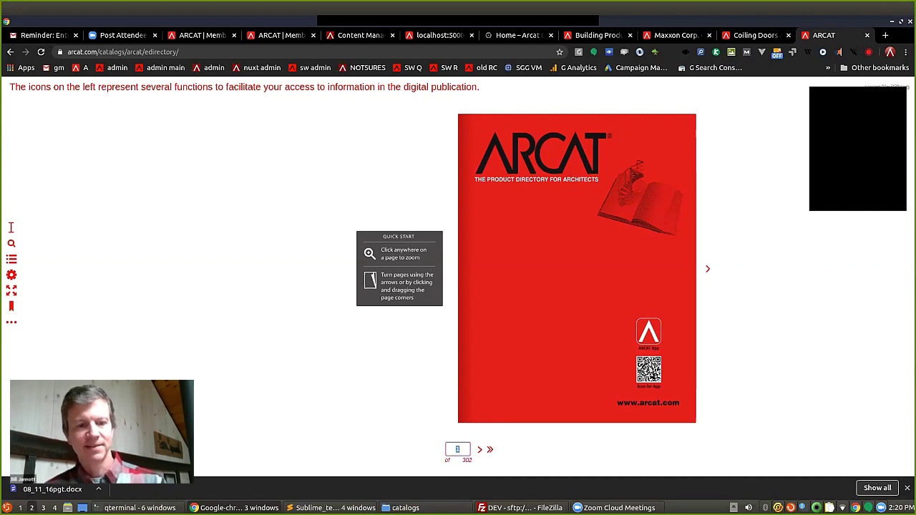
type("111")
key("Return")
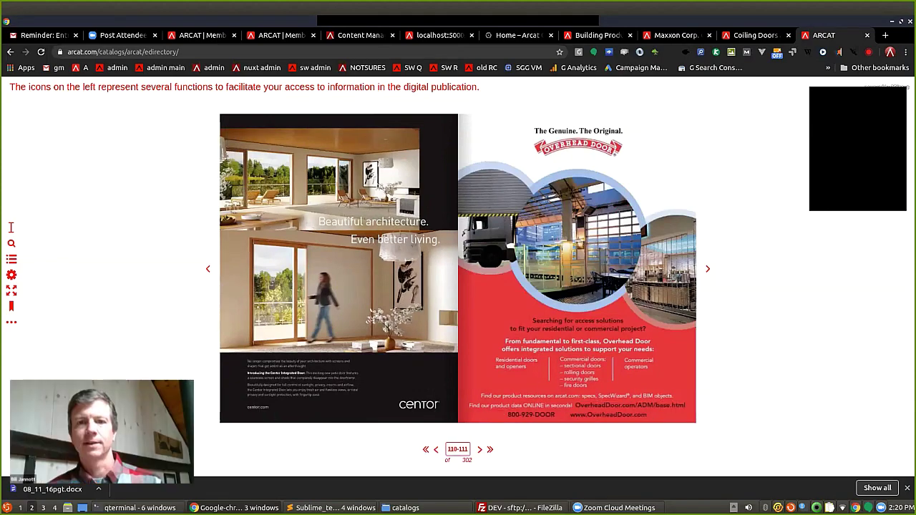
Zoom into the Presray and Wayne Dalton spread and open Wayne Dalton's ARCAT page in a new tab.
left_click(457, 277)
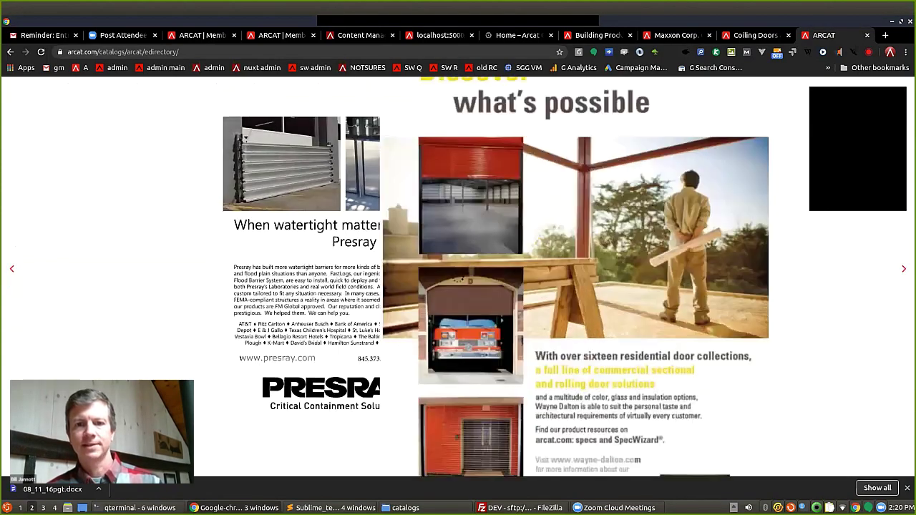
scroll(457, 277, "down", 3)
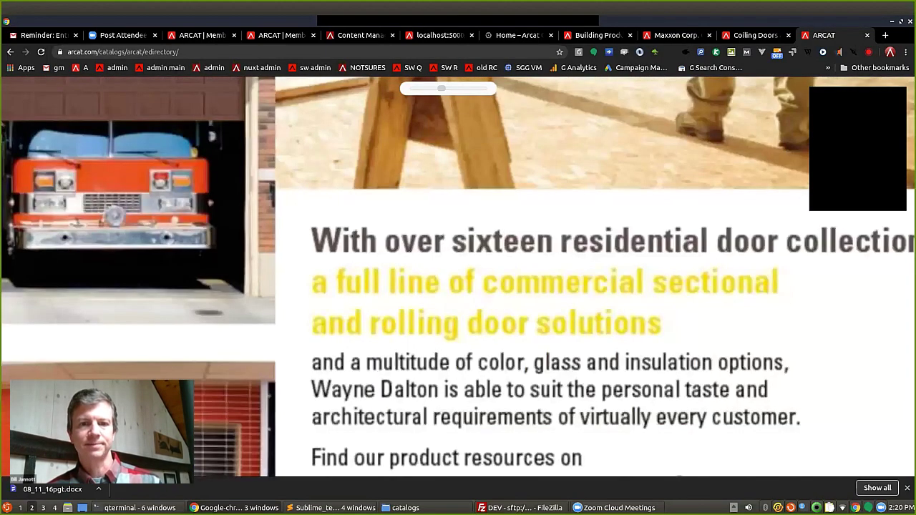
scroll(457, 277, "down", 3)
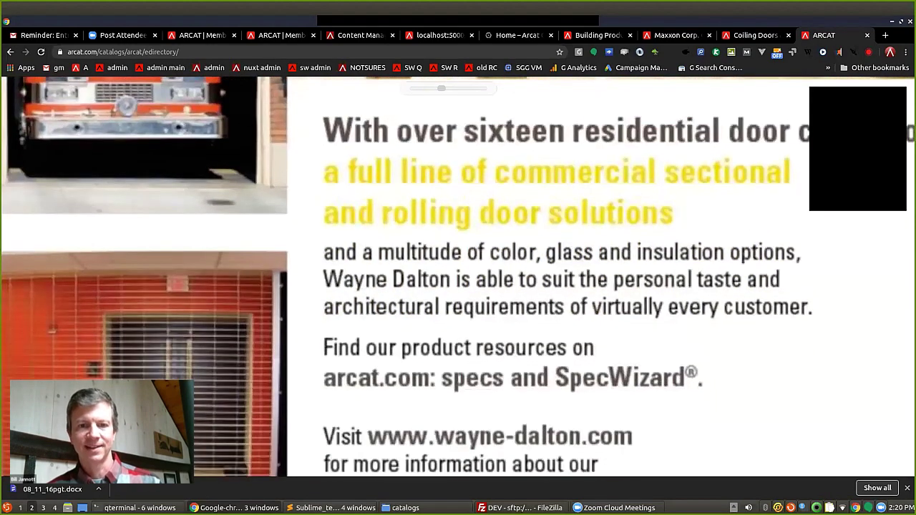
left_click(451, 348)
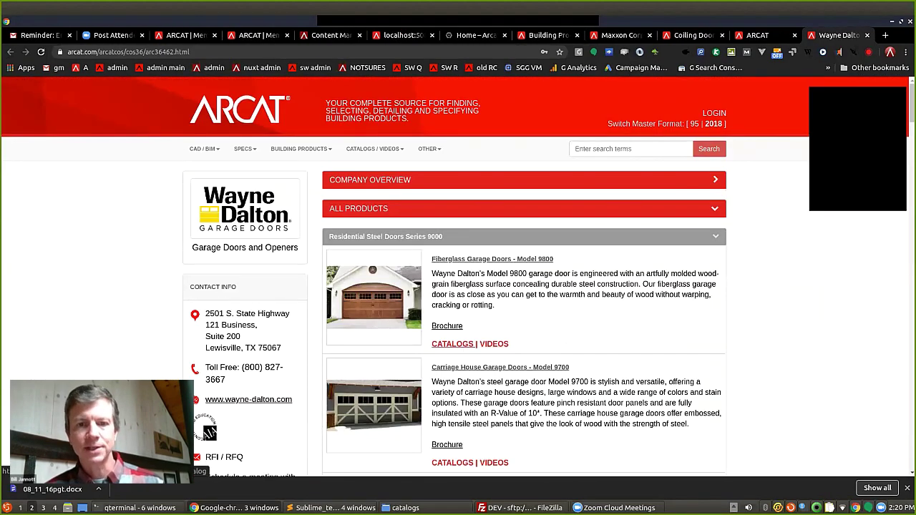
Page through Wayne Dalton's ADV-X high speed doors catalogue, zoom into its spec table, then close it.
left_click(452, 345)
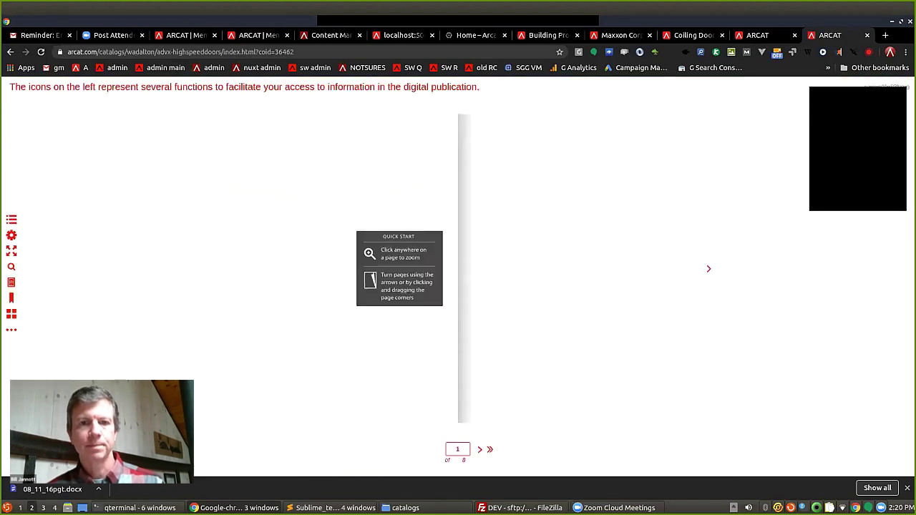
key("Right")
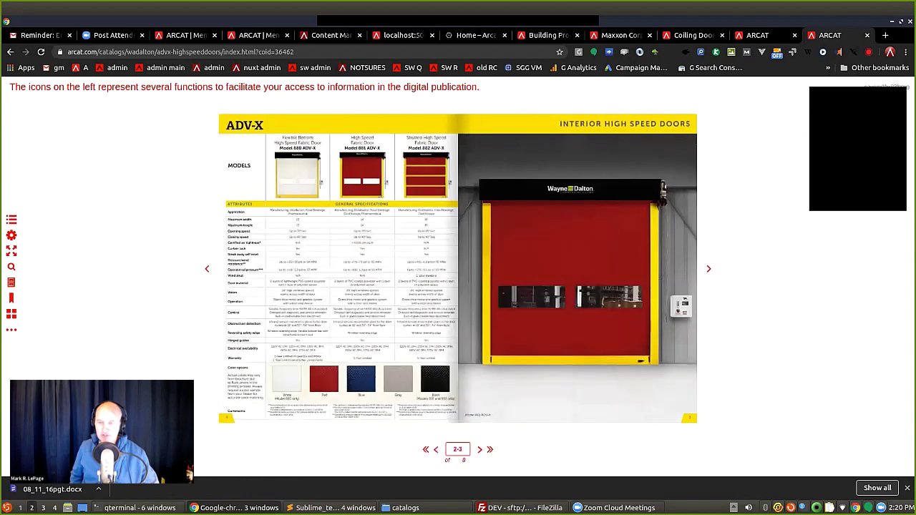
key("Right")
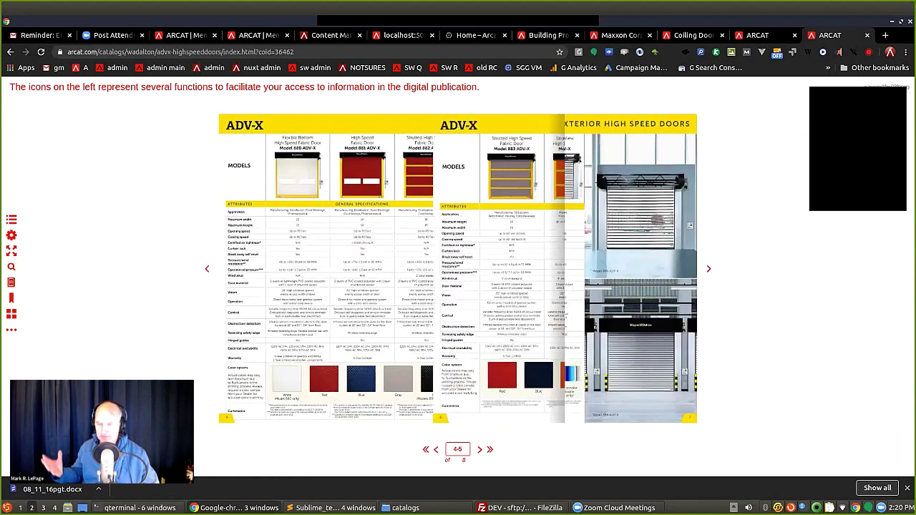
scroll(458, 276, "up", 4)
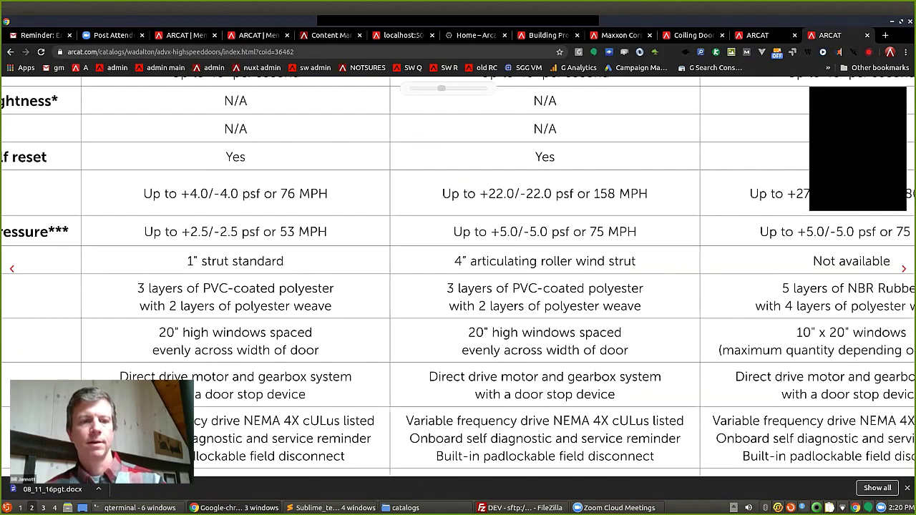
scroll(457, 277, "up", 5)
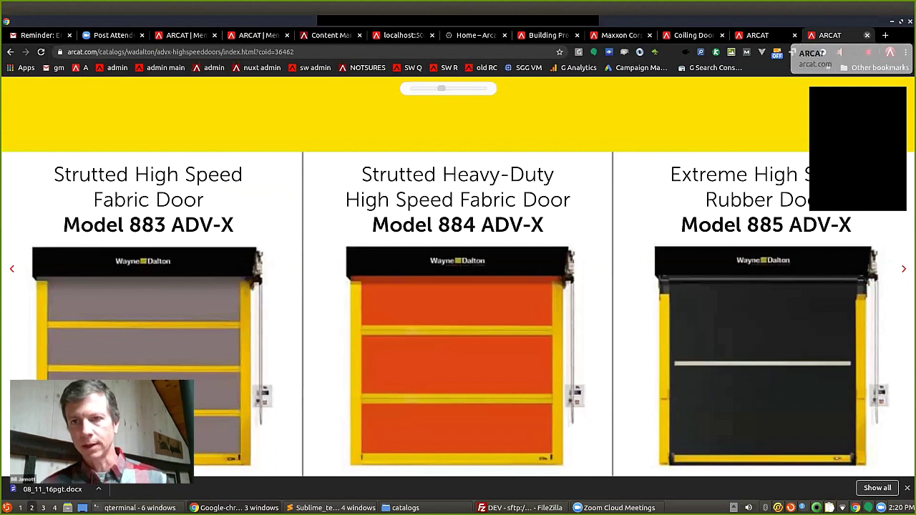
key("ctrl+w")
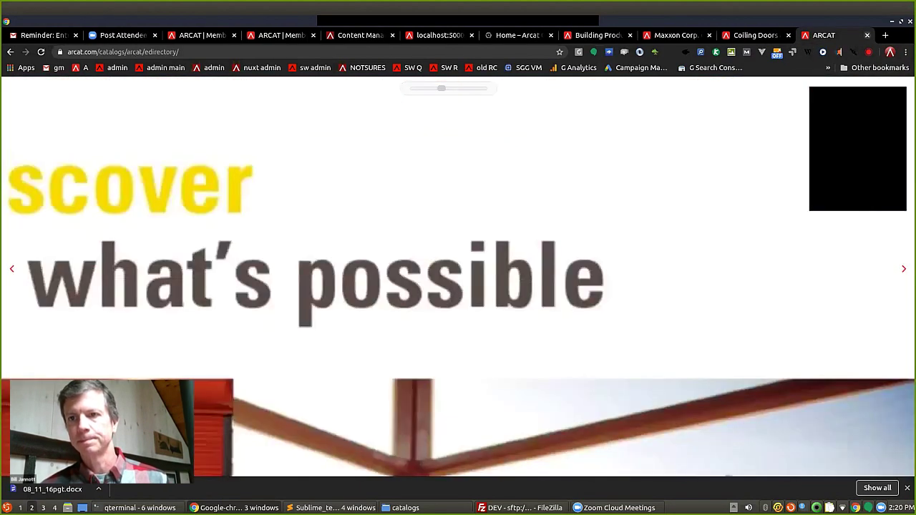
Close the digital catalogue tab and take the remaining tab back to the arcat.com home page.
key("ctrl+w")
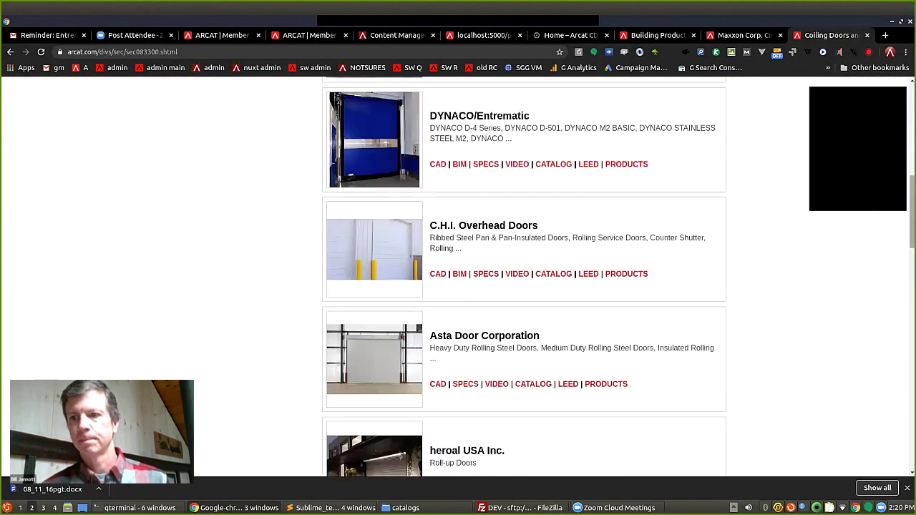
scroll(525, 277, "up", 4)
scroll(525, 277, "up", 3)
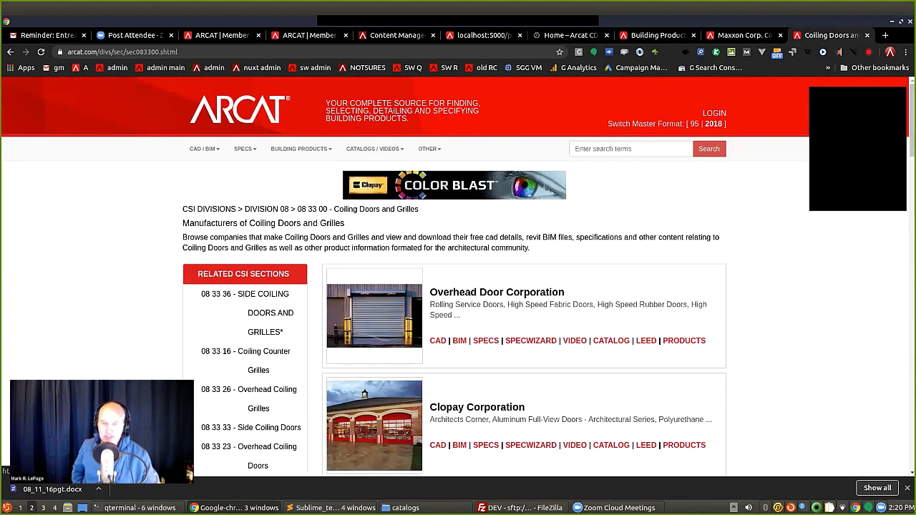
key("alt+Left")
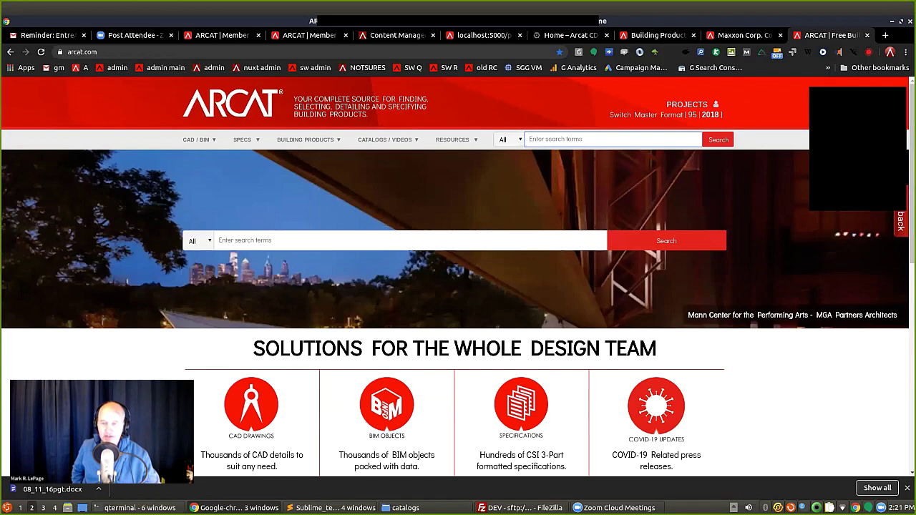
key("ctrl+t")
Load charrette.arcat.com and open the 31445 Citadel Architectural - Fort Osage Elementary project board.
type("charrette.arcat.com")
key("Return")
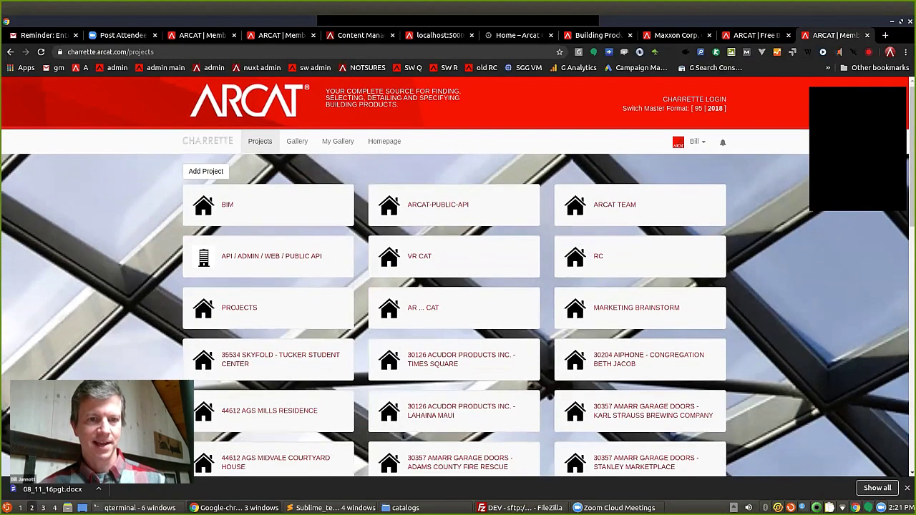
scroll(458, 286, "down", 2)
scroll(458, 286, "up", 1)
scroll(459, 286, "up", 1)
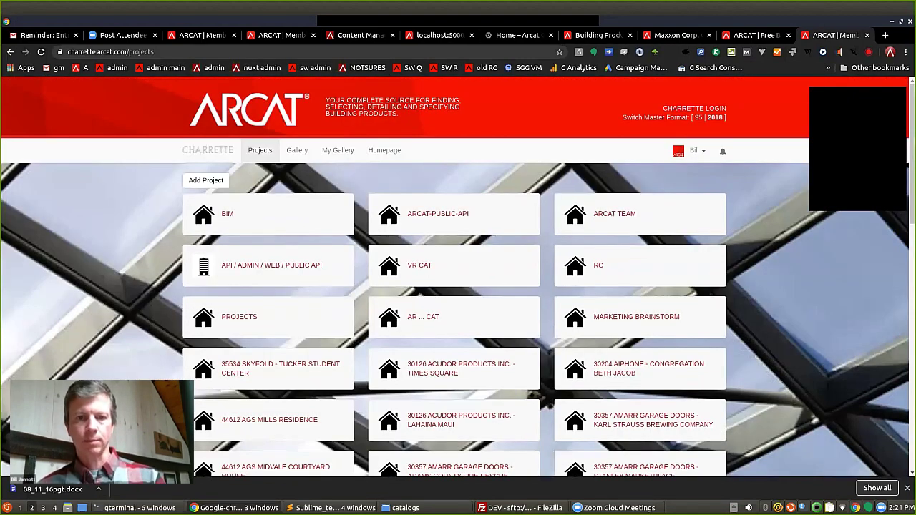
scroll(458, 286, "down", 1)
scroll(458, 277, "down", 2)
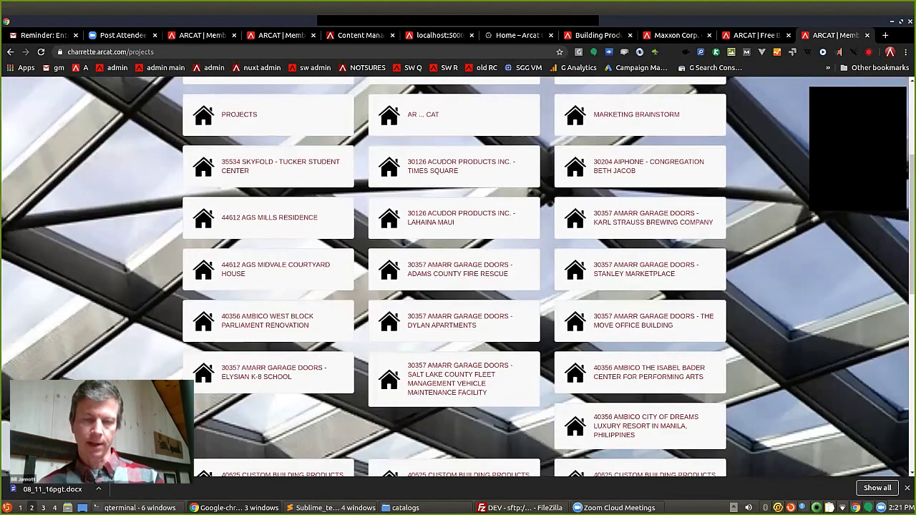
scroll(458, 277, "down", 2)
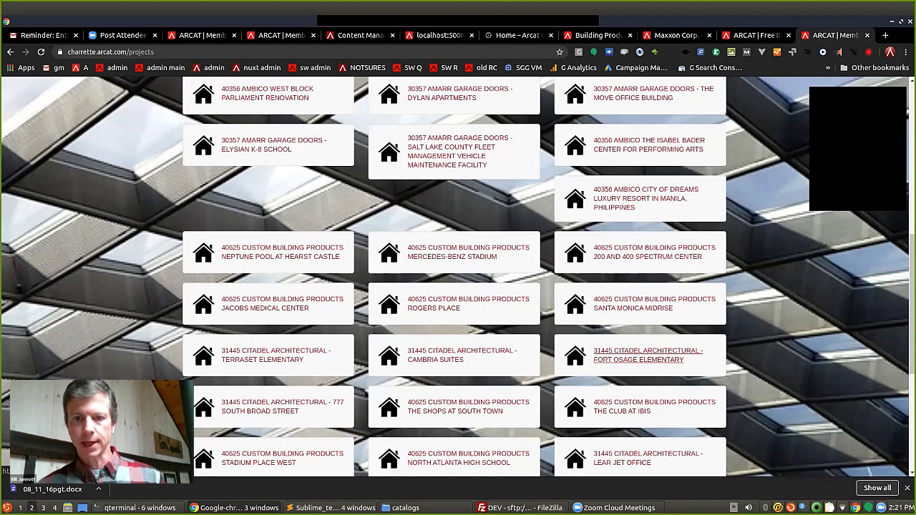
left_click(648, 355)
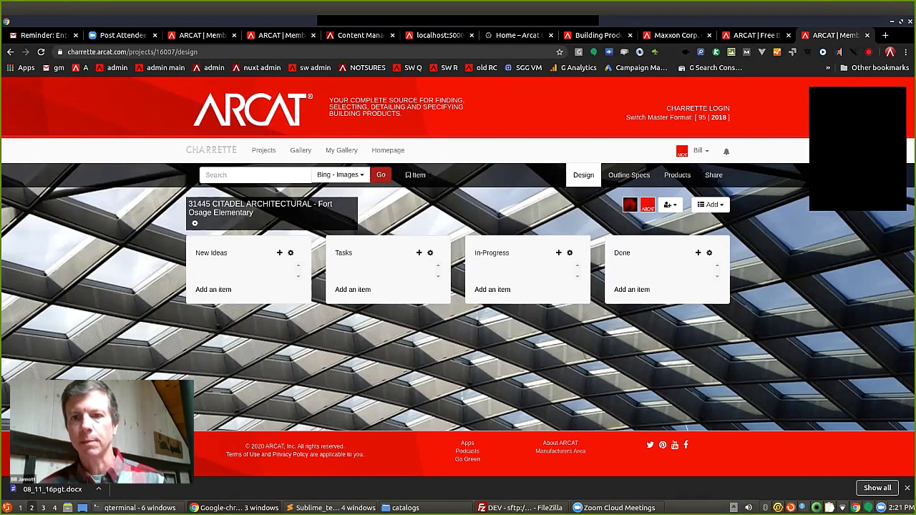
Add a New Ideas item titled 'some job' with the notes 'asdfasdfasdf'.
left_click(669, 205)
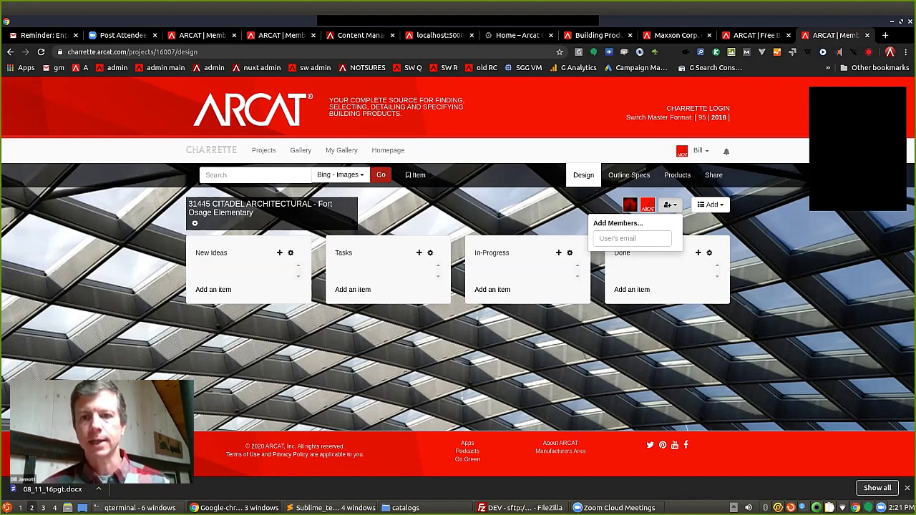
key("Escape")
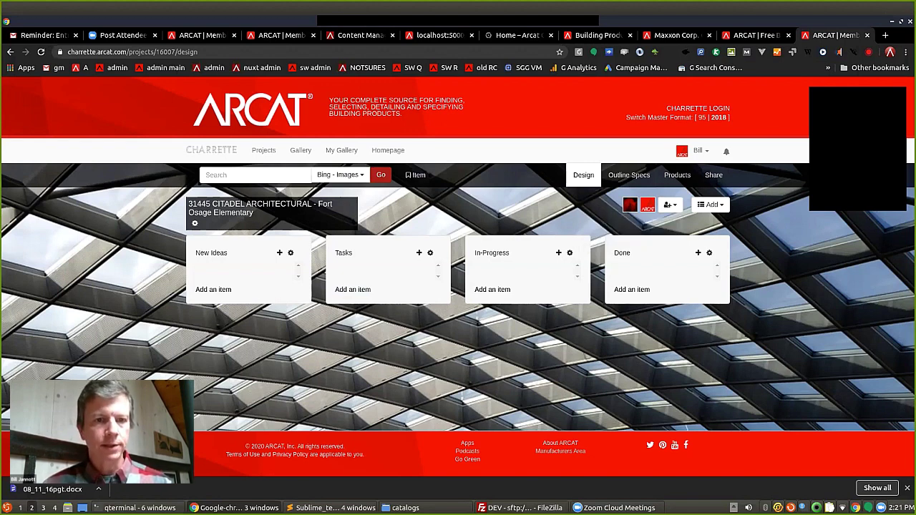
left_click(213, 289)
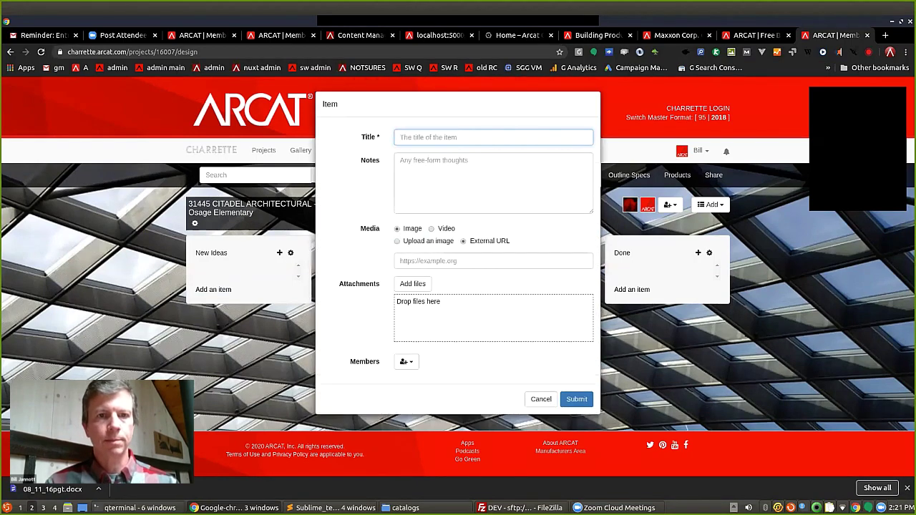
type("some job")
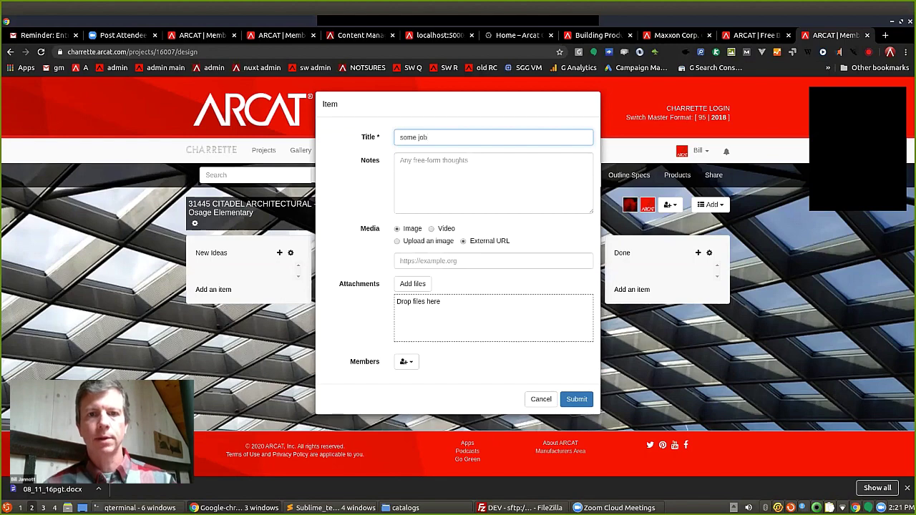
left_click(465, 166)
type("asdfasdfasdf")
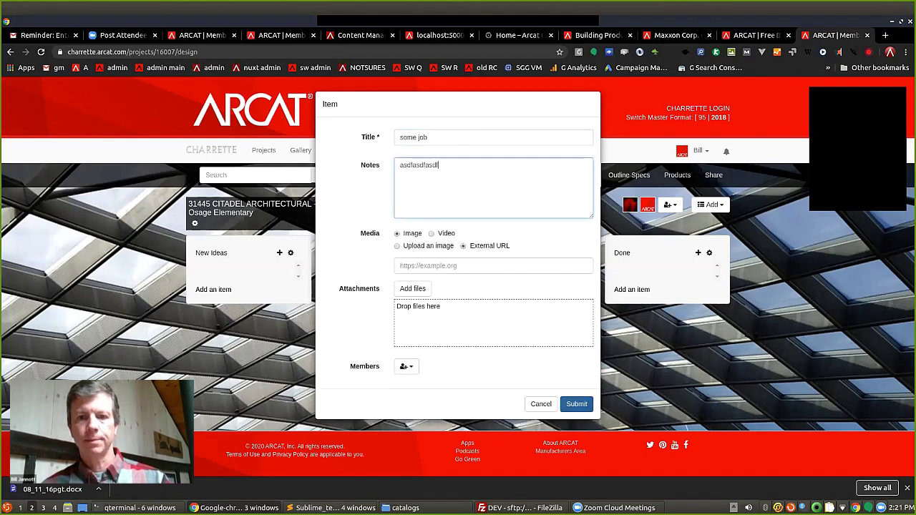
key("ctrl+Return")
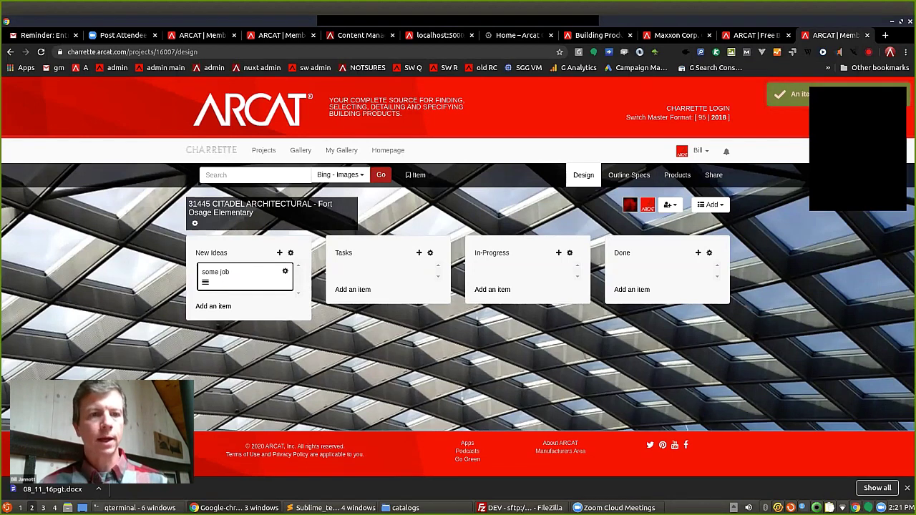
Assign a team member to the 'some job' card and close its details.
left_click(237, 276)
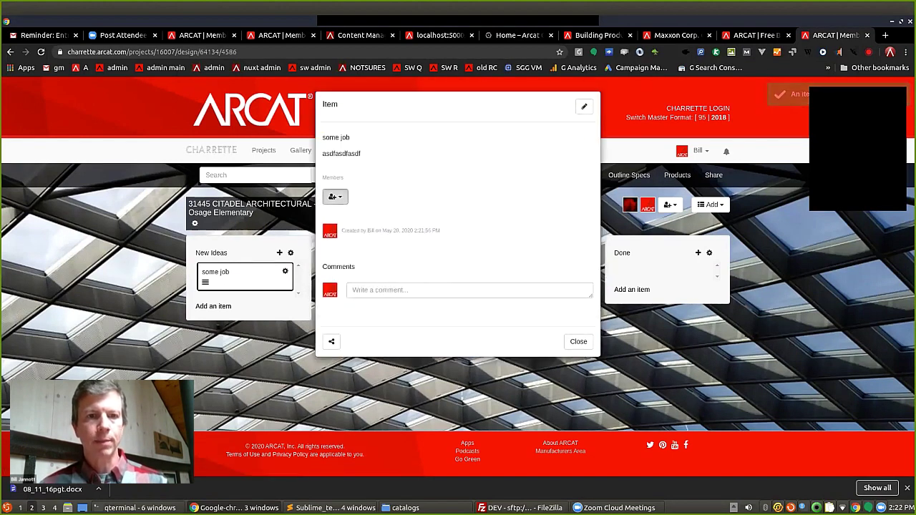
left_click(335, 196)
left_click(348, 225)
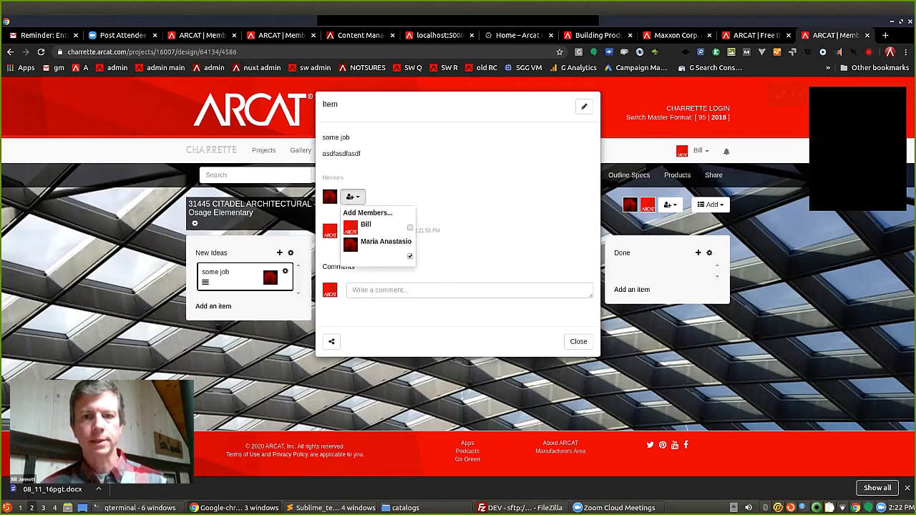
left_click(579, 342)
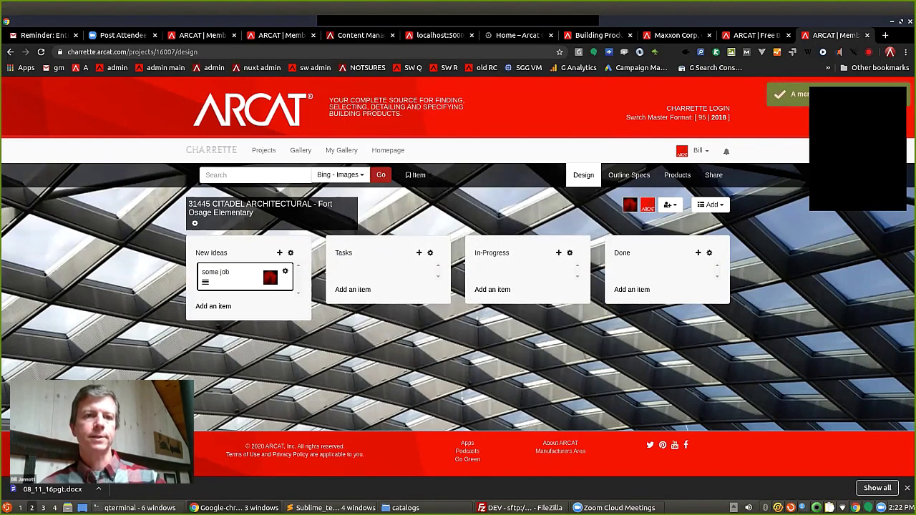
Move the 'some job' card through Tasks and In-Progress into Done, then place Done before In-Progress.
left_click_drag(229, 275, 368, 276)
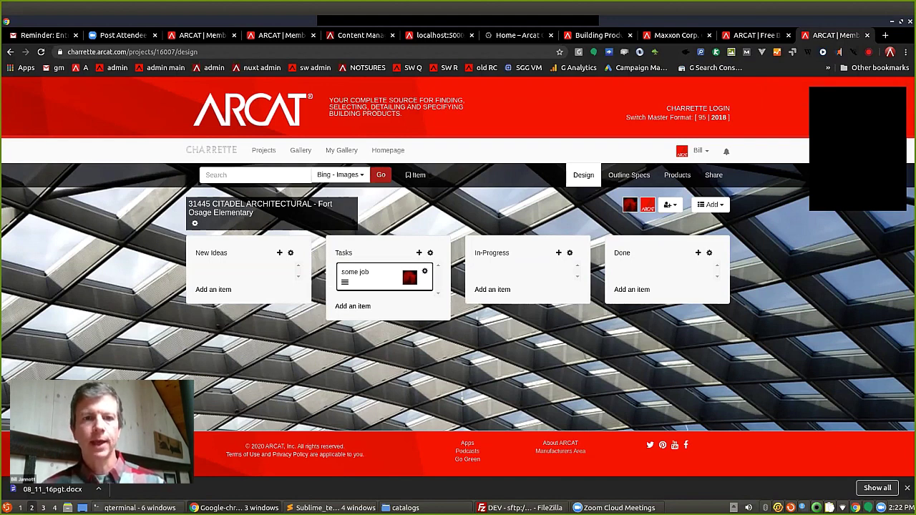
left_click_drag(369, 276, 508, 275)
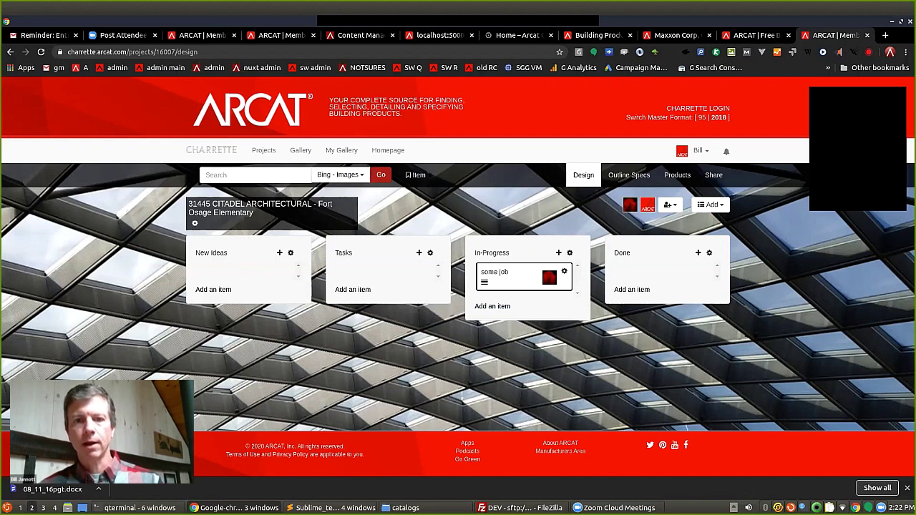
left_click_drag(508, 275, 648, 276)
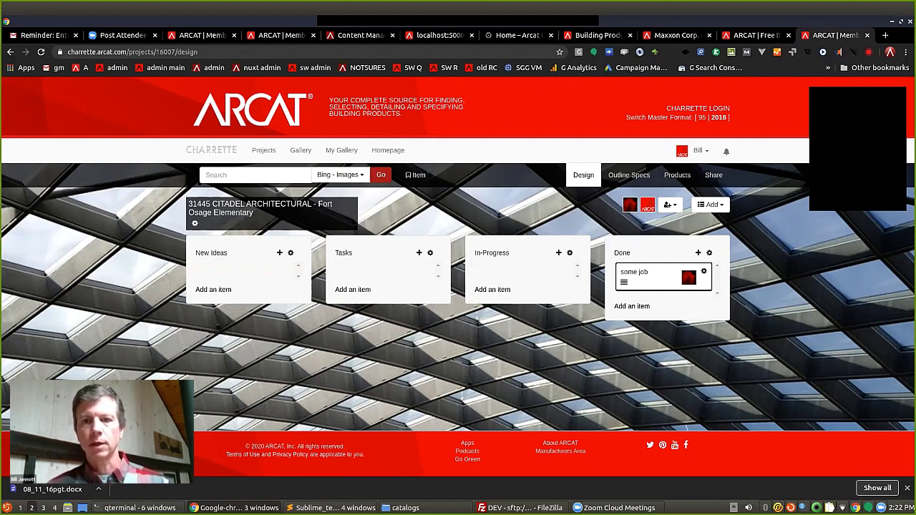
left_click_drag(622, 253, 484, 253)
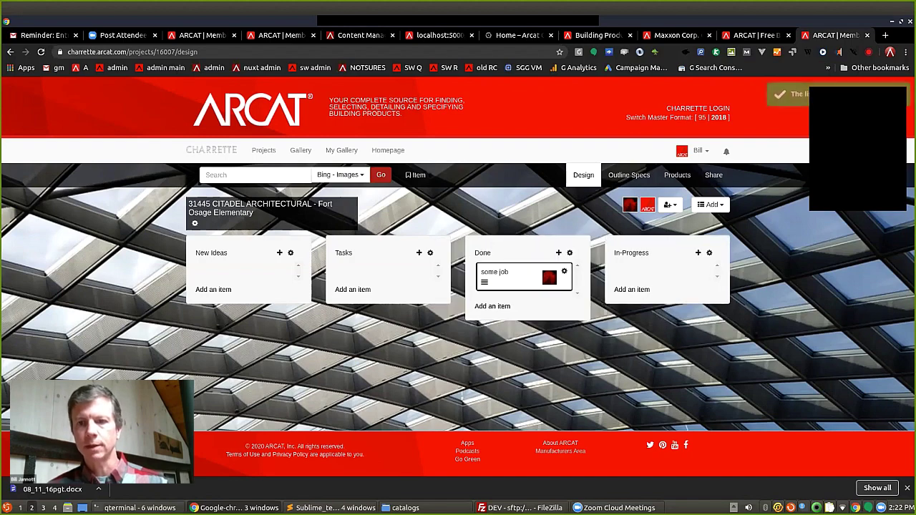
Delete the In-Progress list from the design board.
left_click(631, 252)
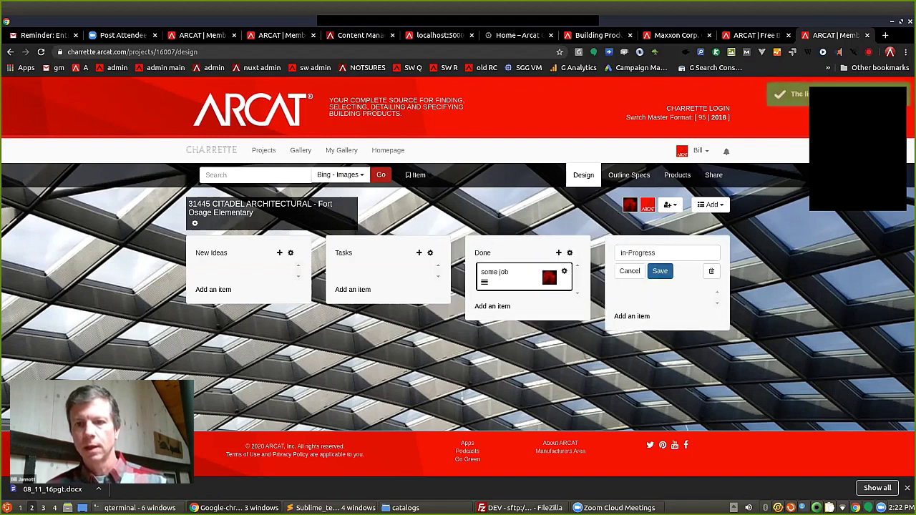
left_click(711, 271)
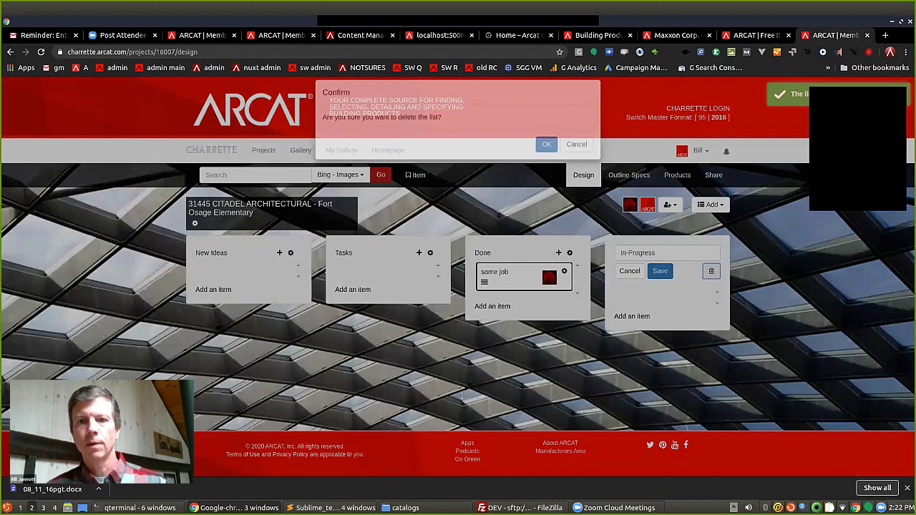
key("Return")
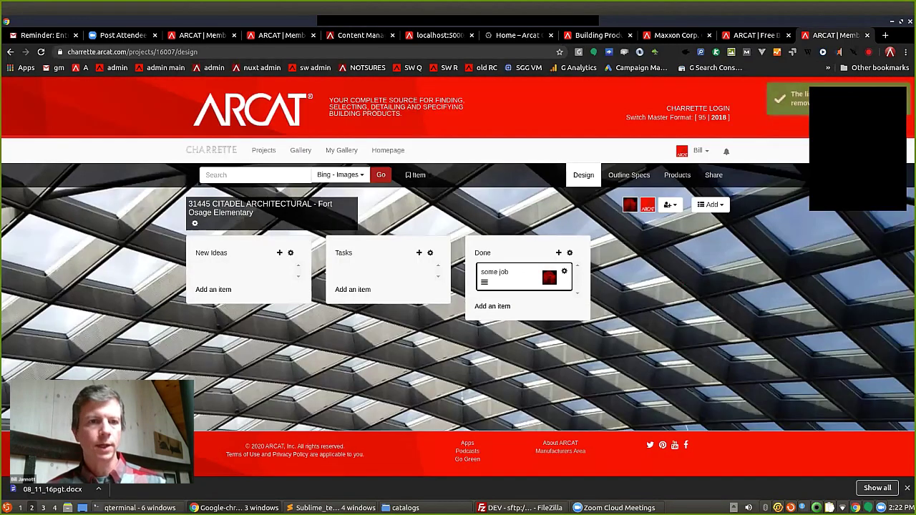
Add two new lists named 'done' and 'YAC', then reload the board.
left_click(710, 205)
left_click(678, 238)
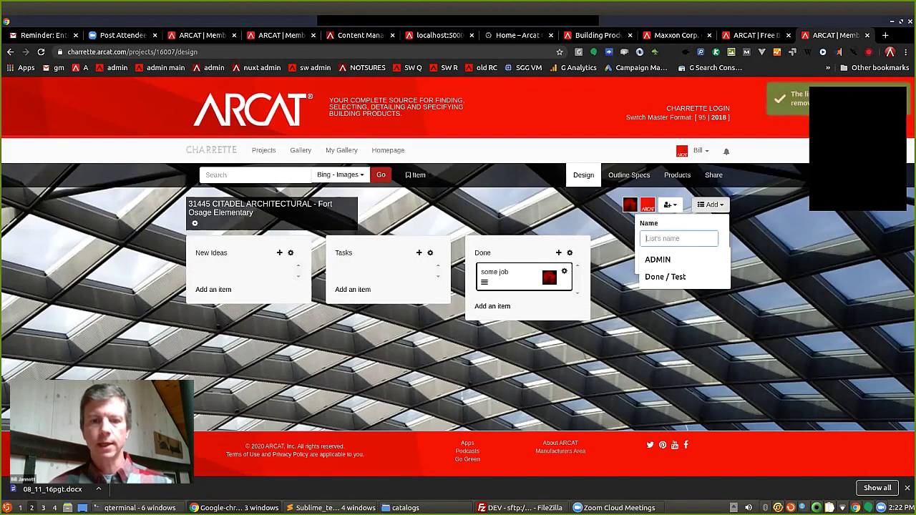
type("done")
key("Return")
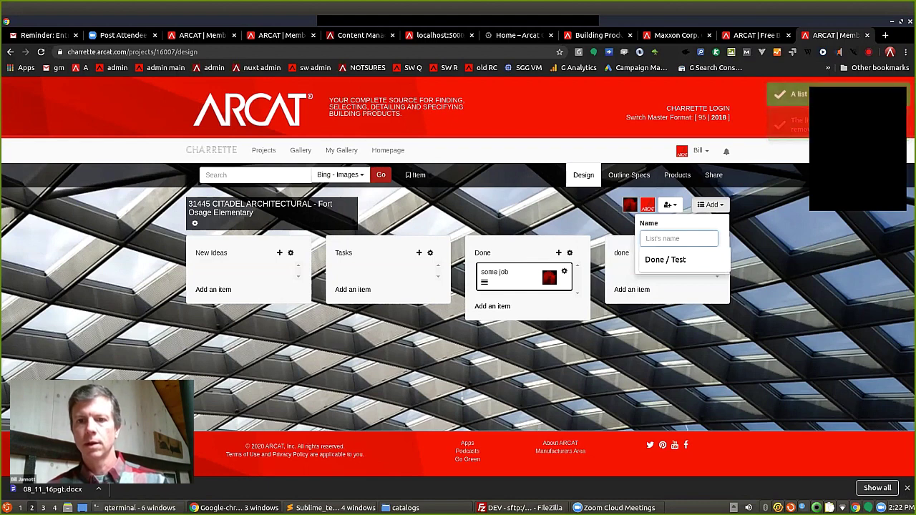
type("c")
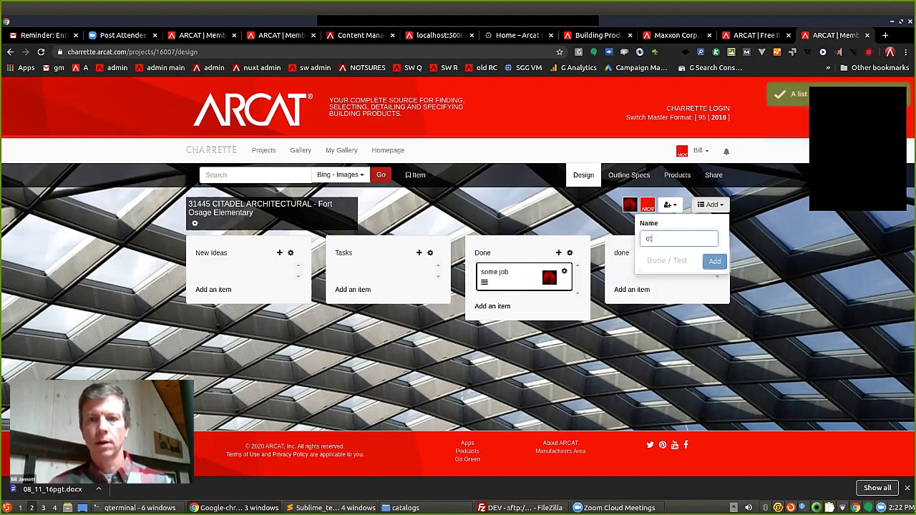
type("nd")
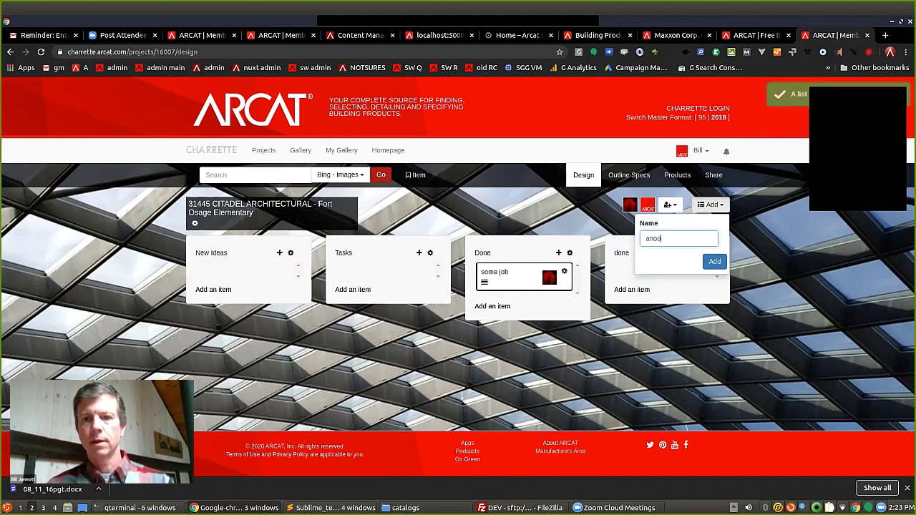
key("BackSpace")
key("BackSpace")
key("BackSpace")
type("YA")
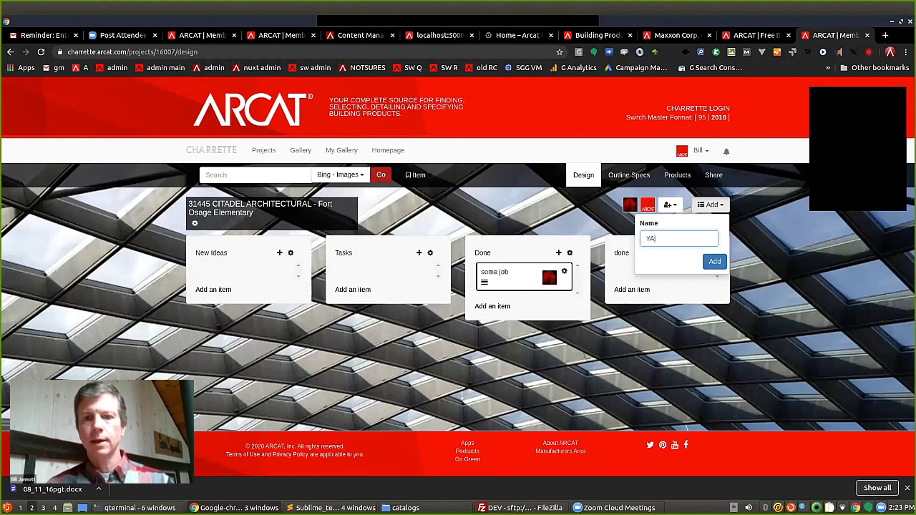
type("C")
key("Return")
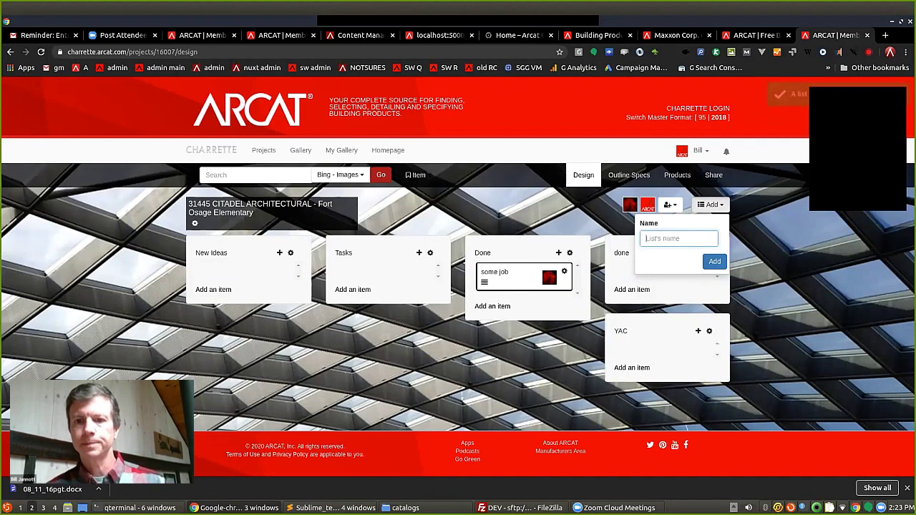
key("Escape")
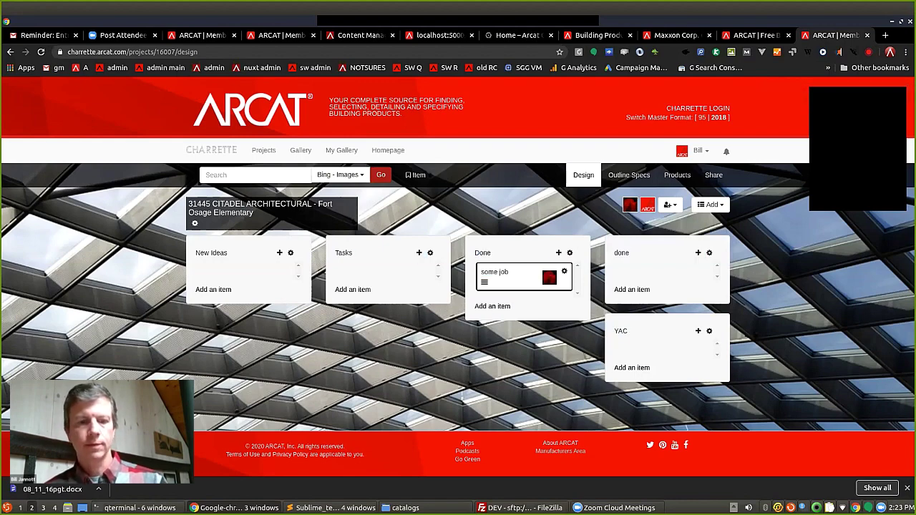
key("F5")
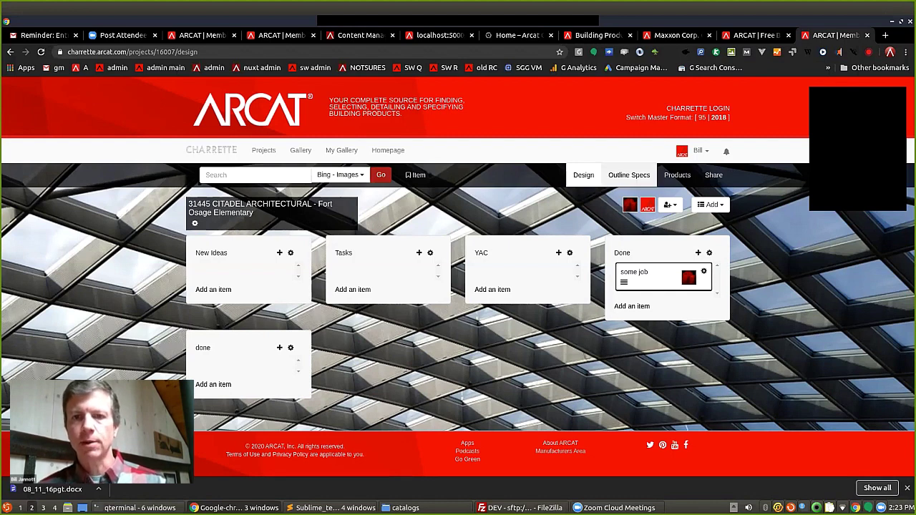
Check 04 01 00 Maintenance of Masonry in Outline Specs, then go to the Share page.
left_click(630, 174)
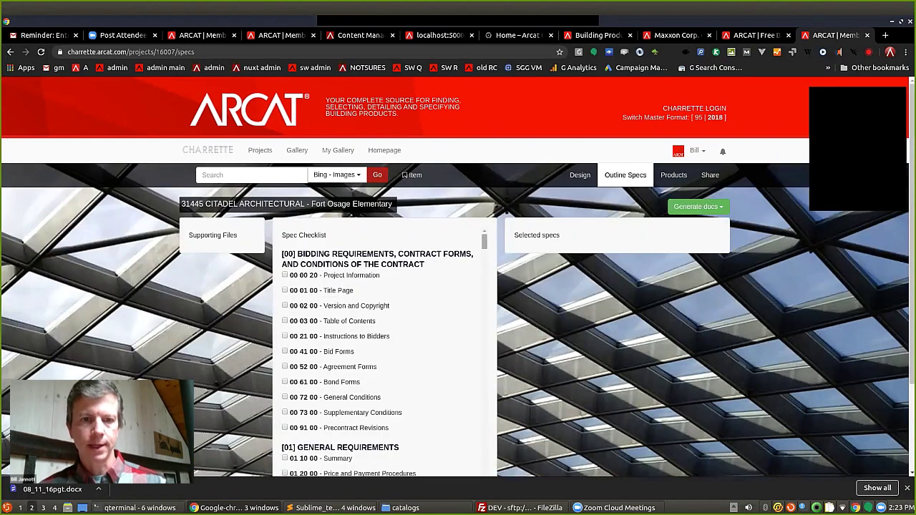
scroll(385, 350, "down", 8)
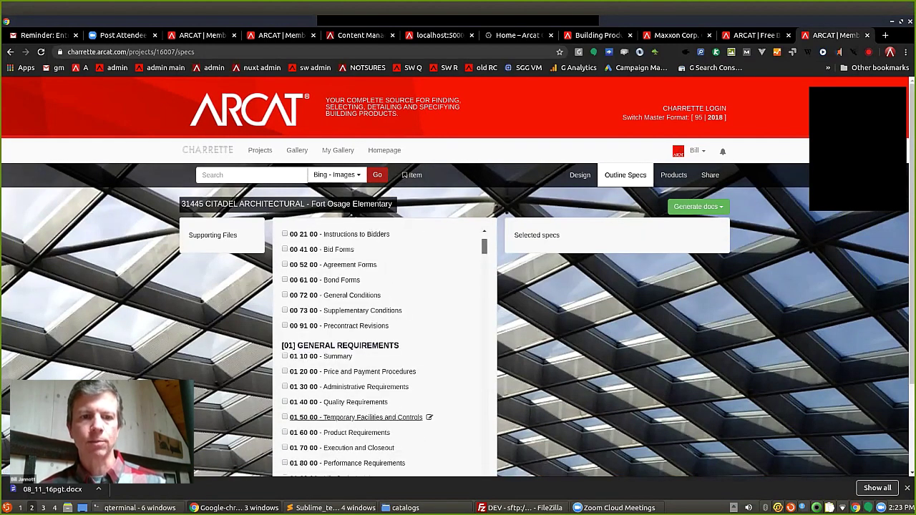
scroll(384, 351, "down", 1)
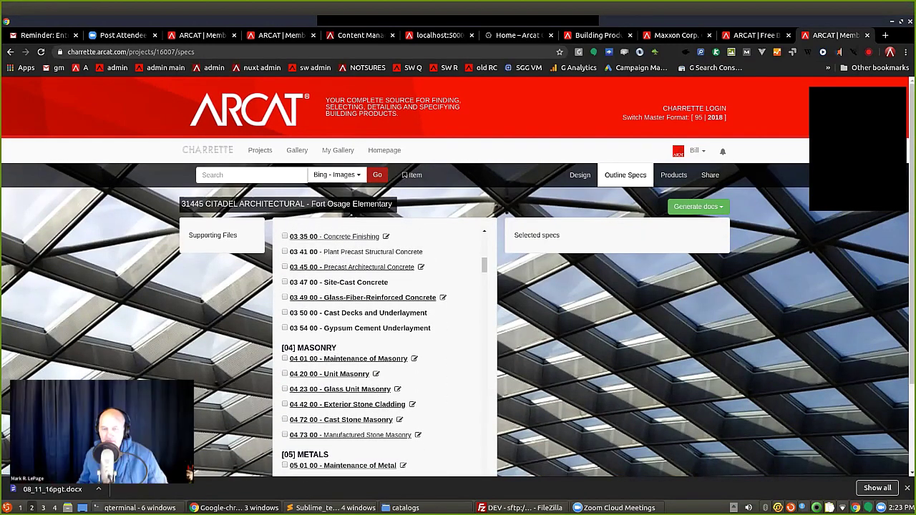
left_click(414, 358)
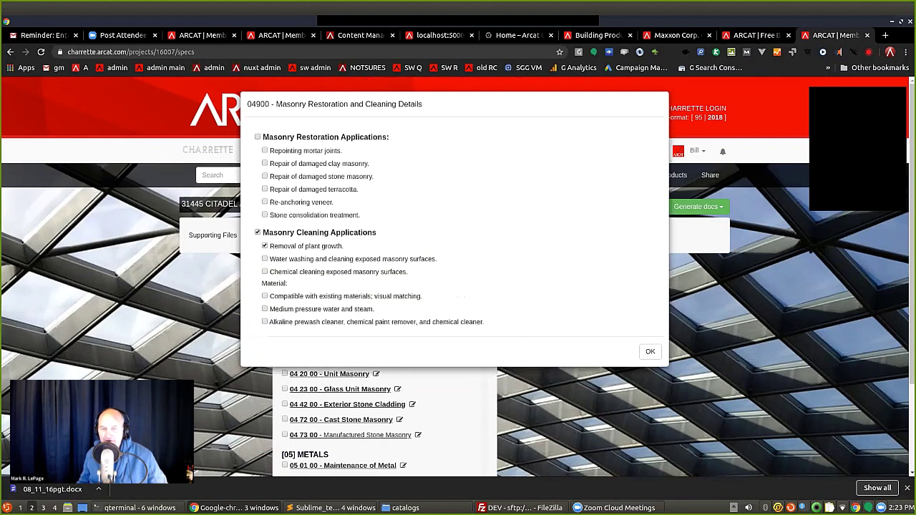
left_click(650, 351)
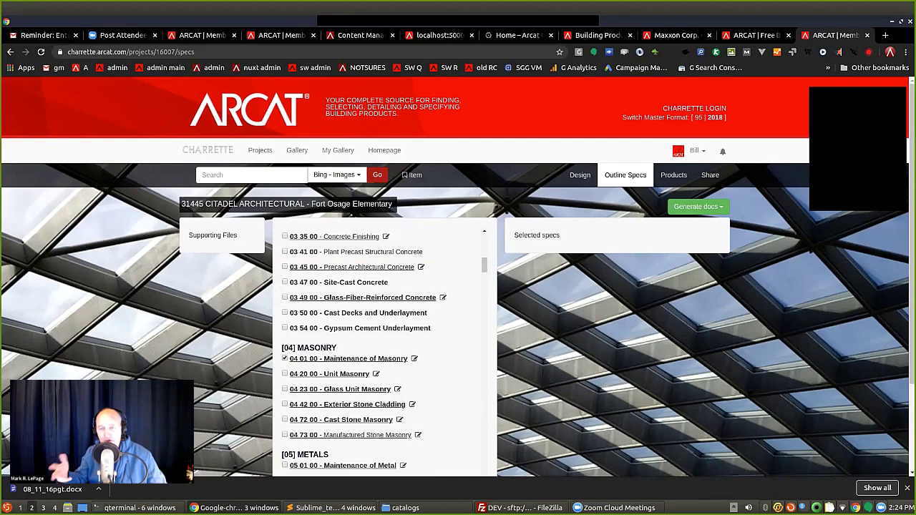
left_click(710, 175)
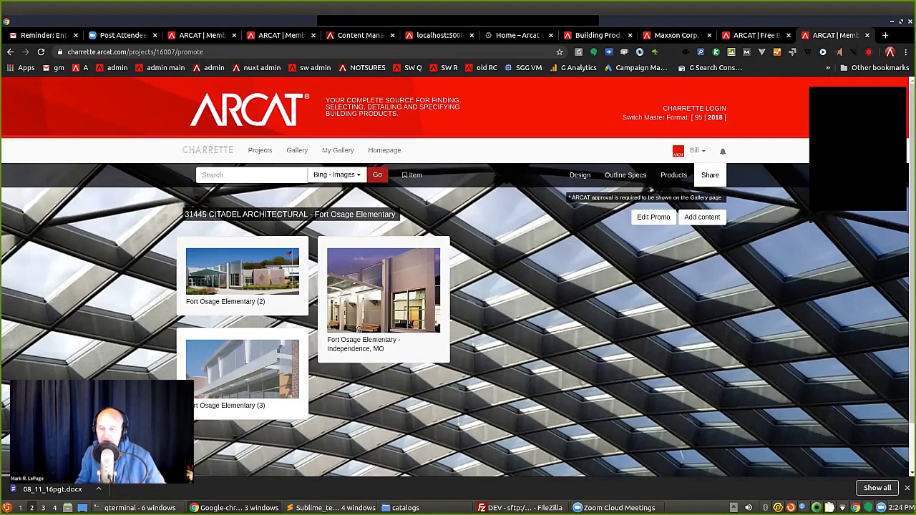
Open the content details for the Fort Osage Elementary (3) photo.
left_click(242, 368)
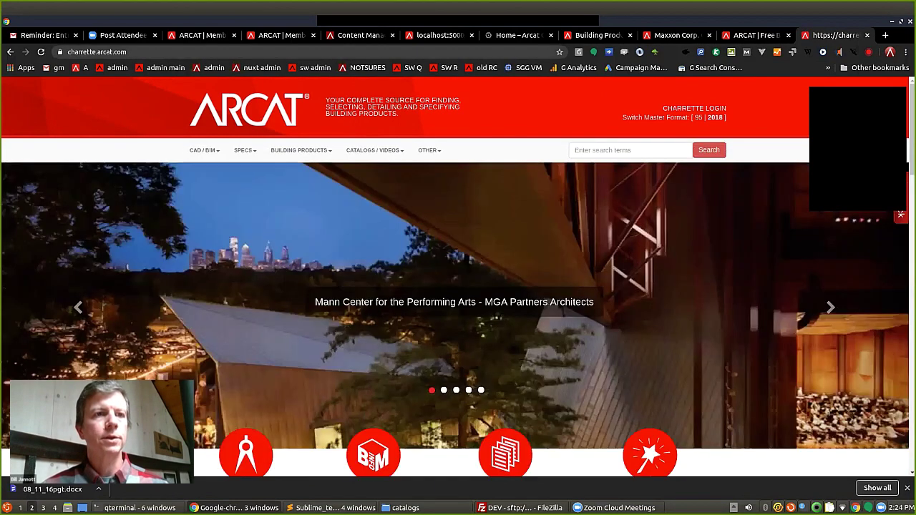
left_click(81, 68)
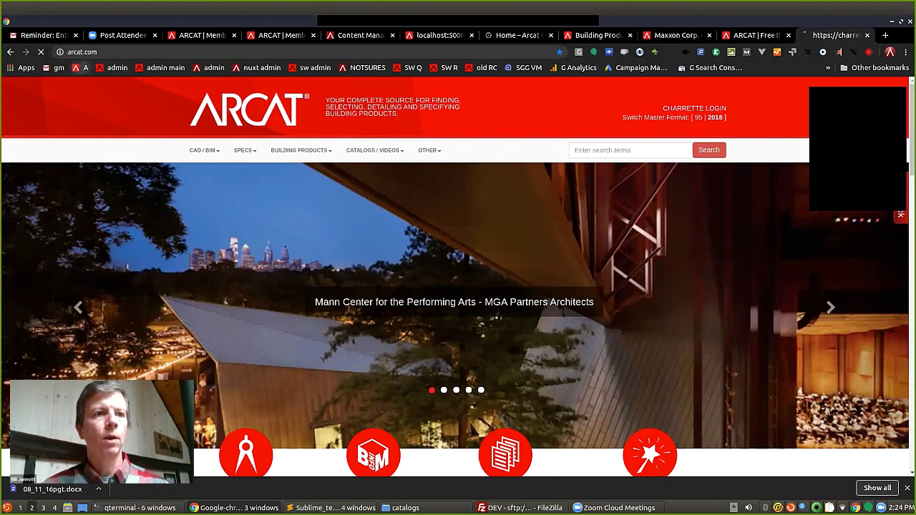
scroll(458, 286, "down", 5)
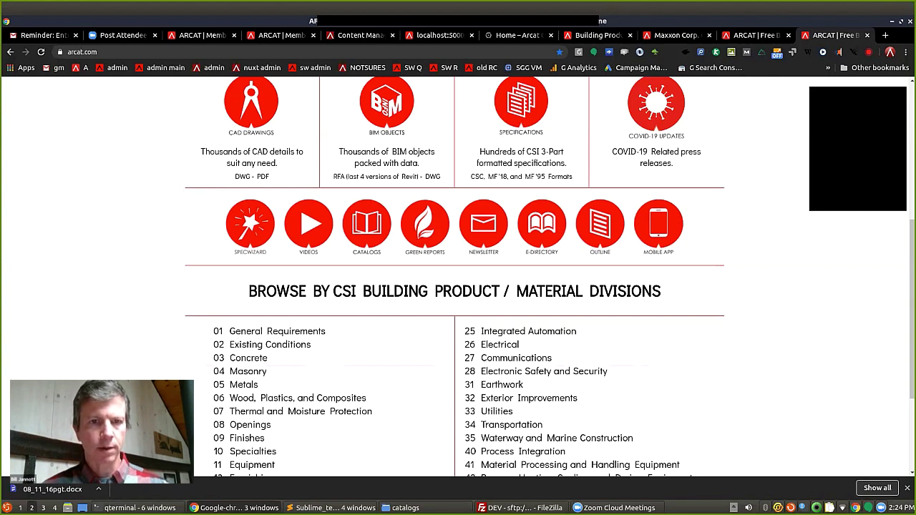
scroll(309, 315, "up", 1)
scroll(309, 314, "up", 1)
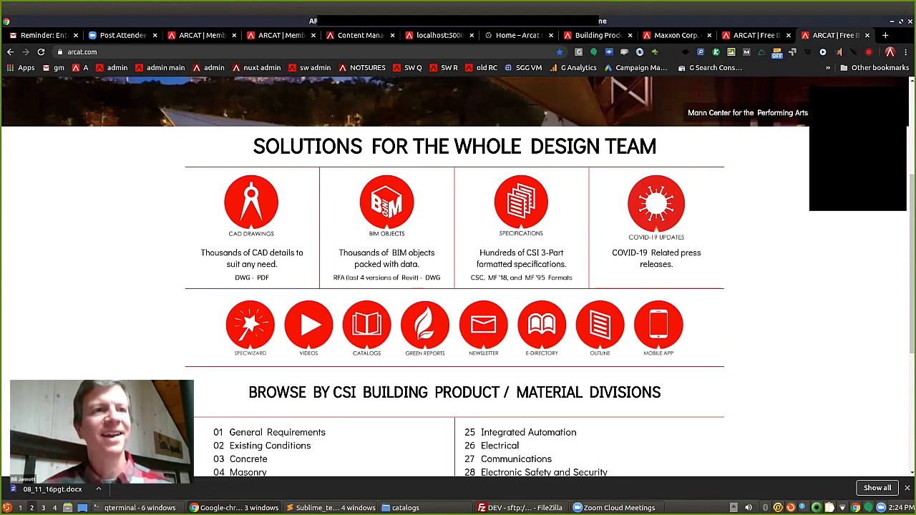
key("ctrl+l")
type("cha")
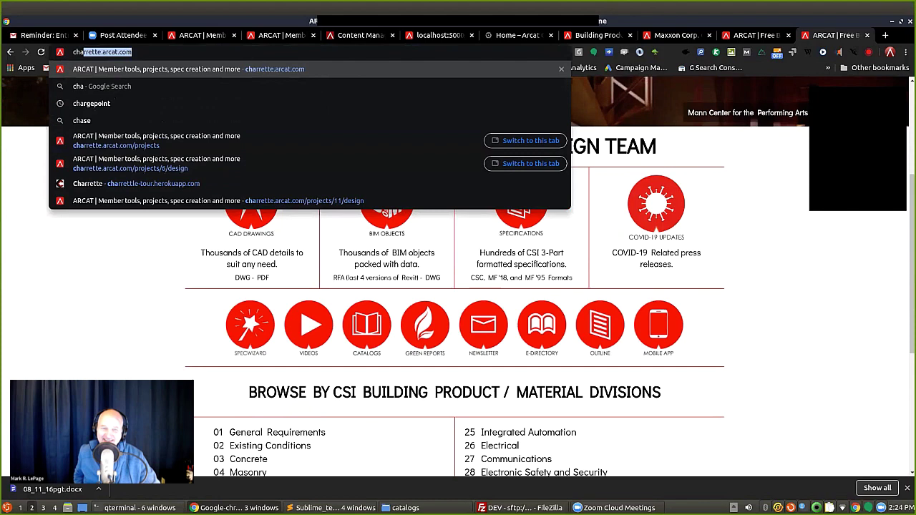
key("Return")
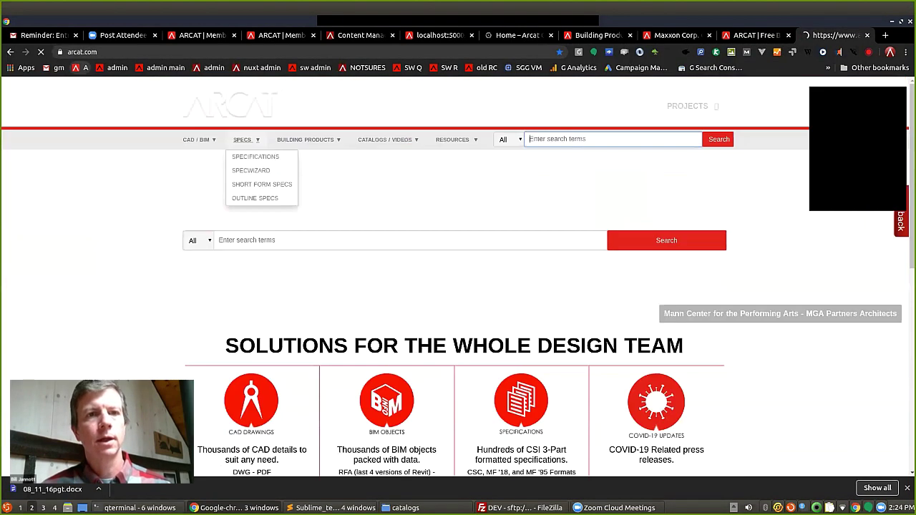
Search arcat.com for 'charrette', then go back and clear the search box.
type("cha")
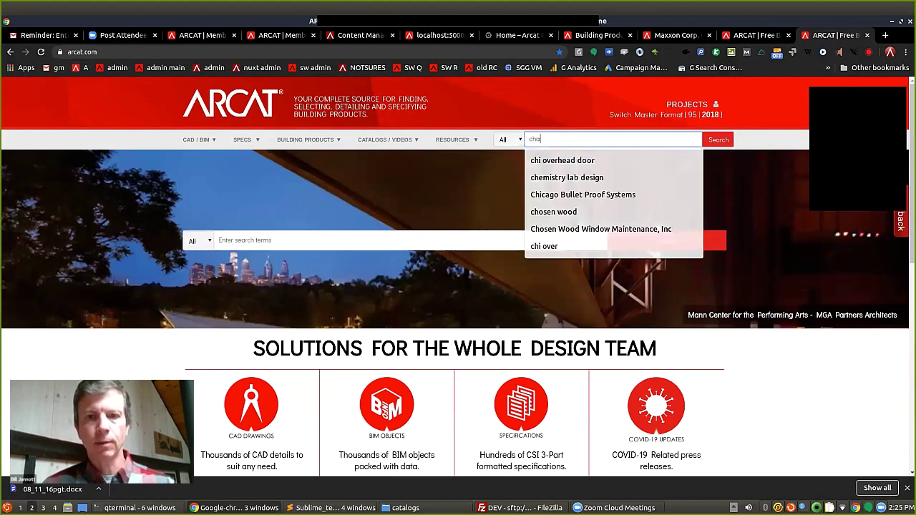
type("rrette")
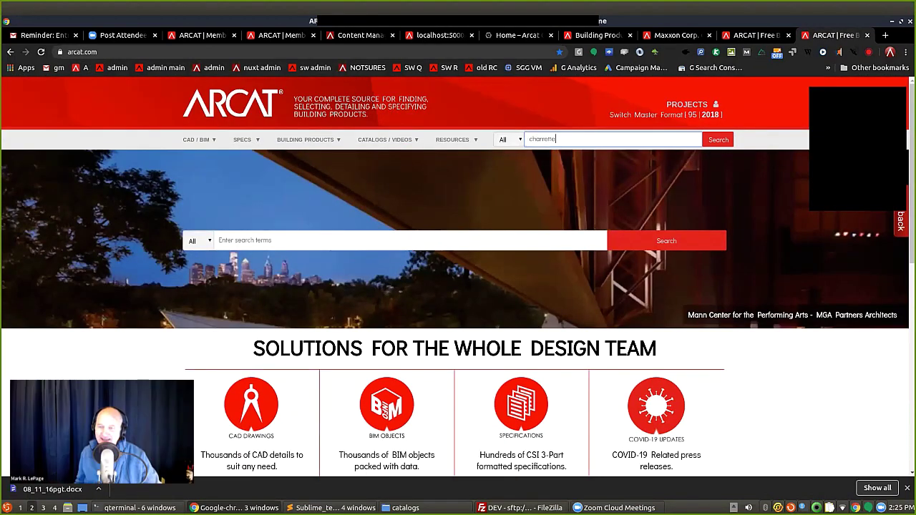
key("Return")
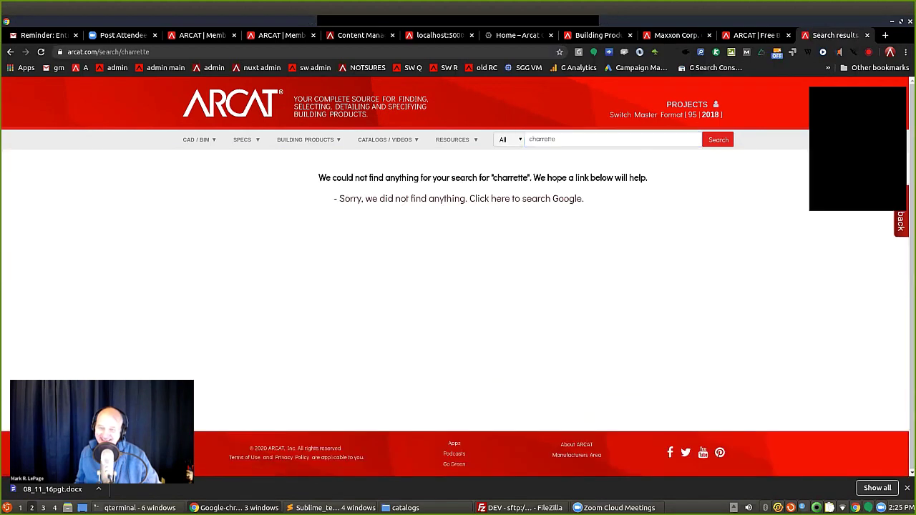
key("alt+Left")
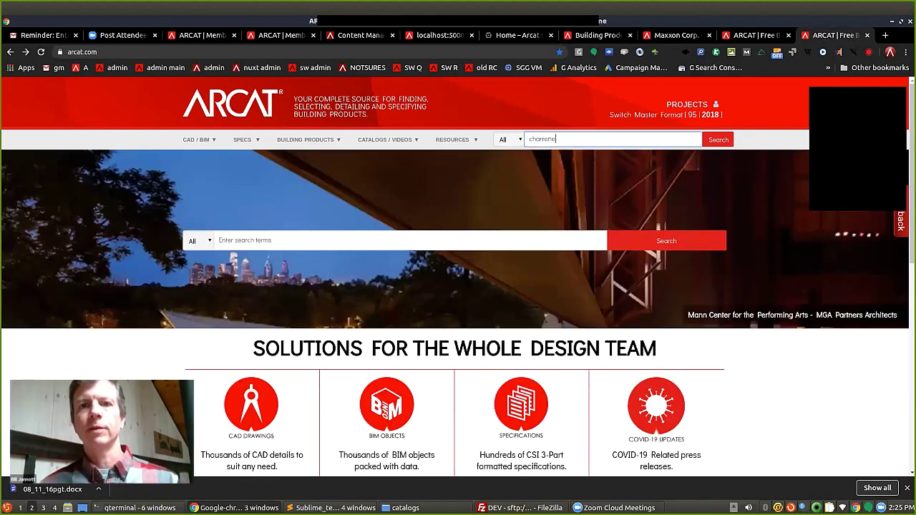
key("BackSpace")
key("BackSpace")
key("BackSpace")
key("BackSpace")
key("BackSpace")
key("BackSpace")
key("BackSpace")
key("BackSpace")
key("BackSpace")
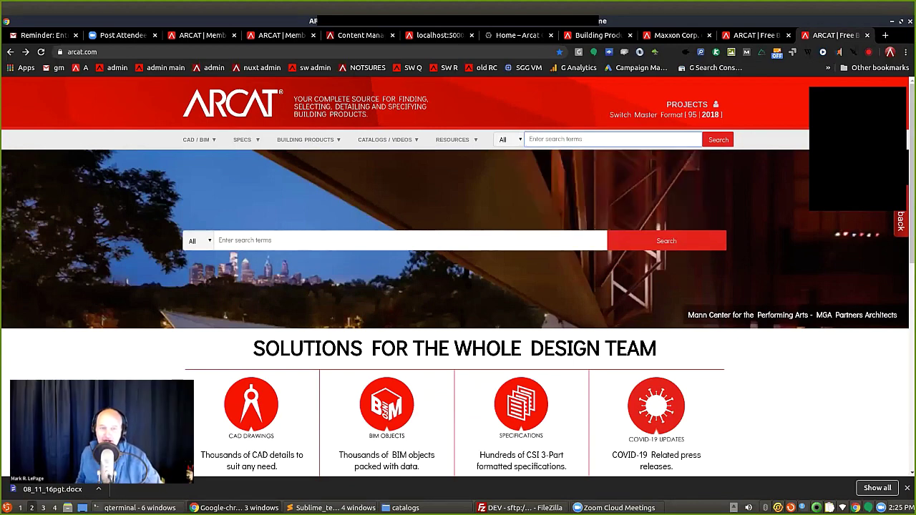
mouse_move(455, 140)
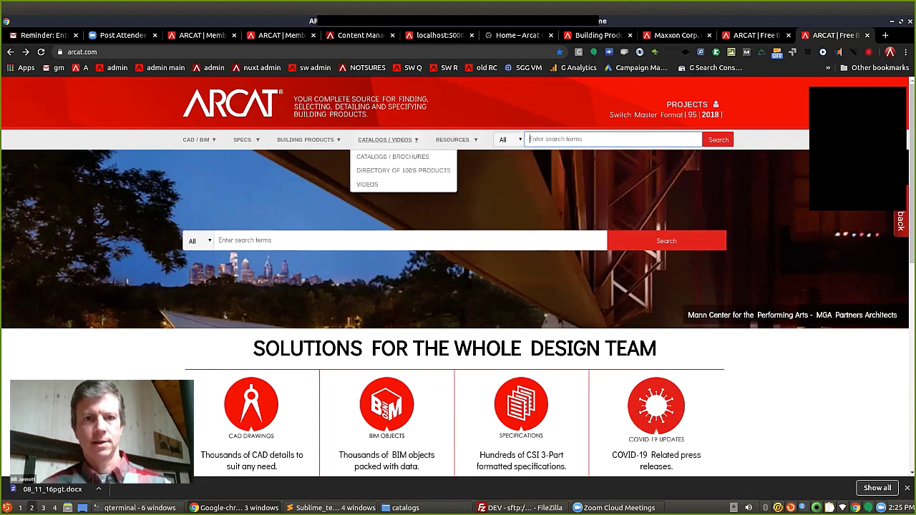
mouse_move(306, 139)
mouse_move(243, 139)
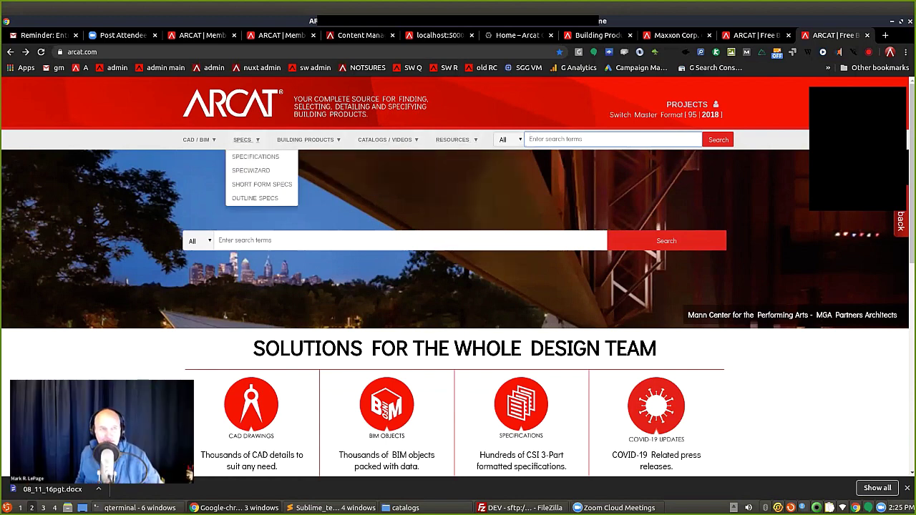
mouse_move(199, 140)
left_click(612, 138)
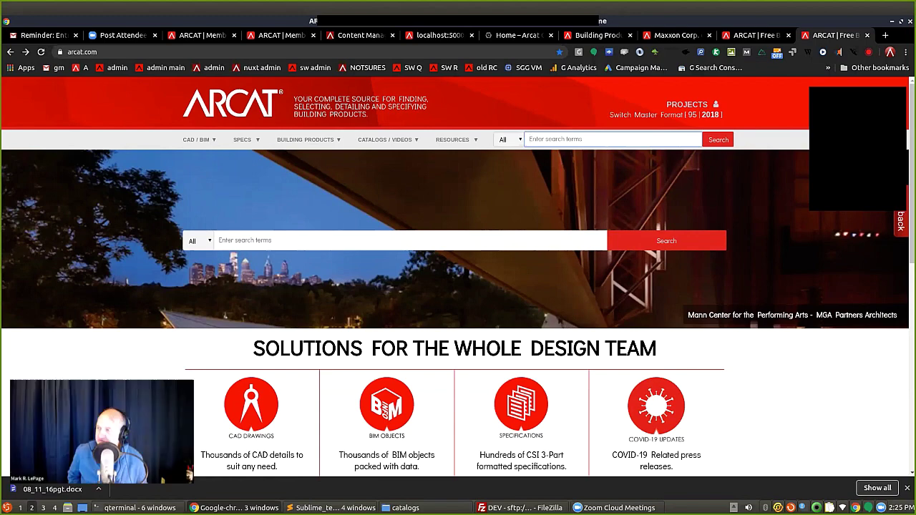
scroll(458, 277, "down", 3)
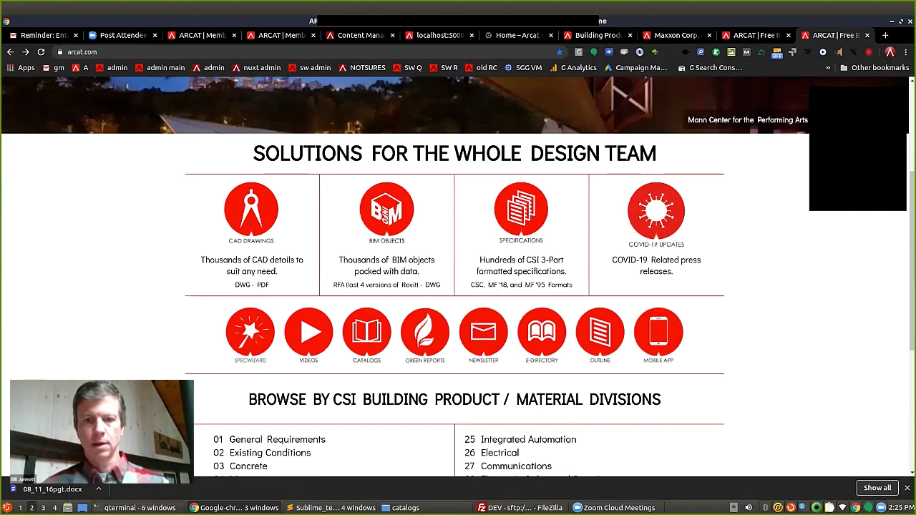
scroll(458, 277, "down", 4)
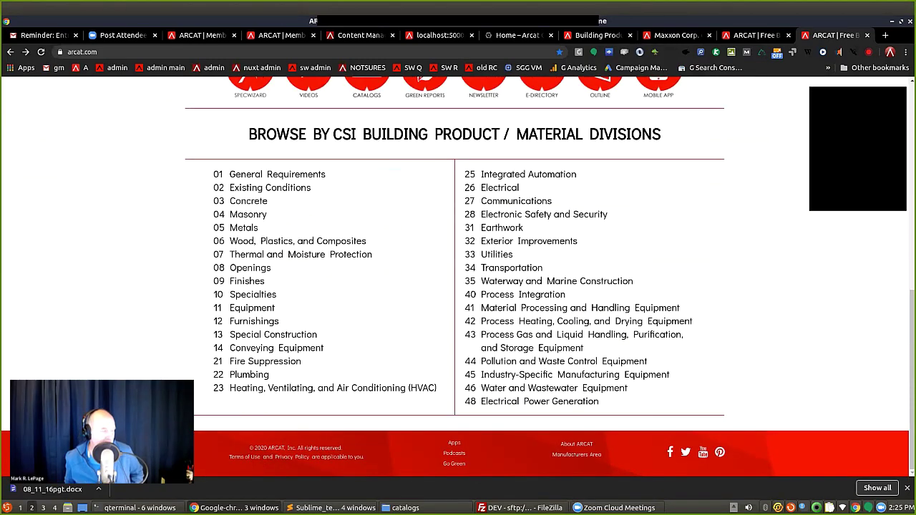
scroll(458, 277, "up", 3)
scroll(458, 277, "up", 3)
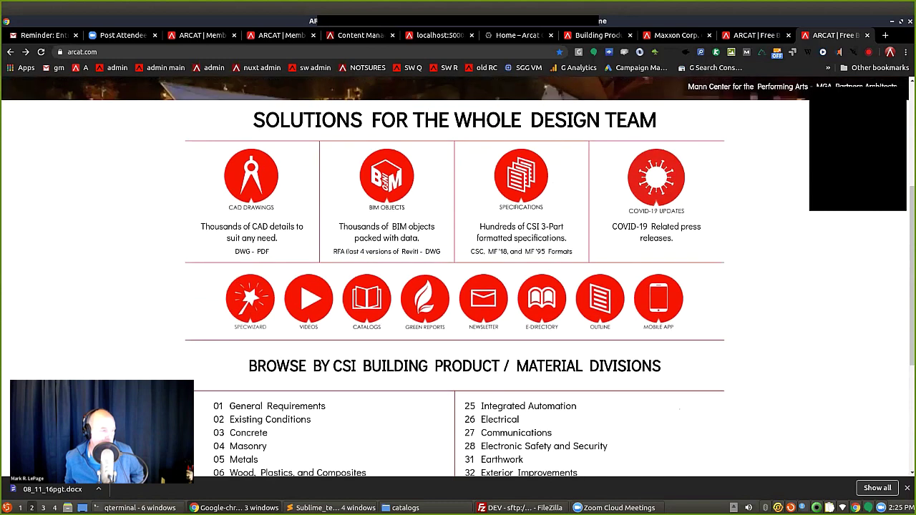
scroll(458, 277, "up", 1)
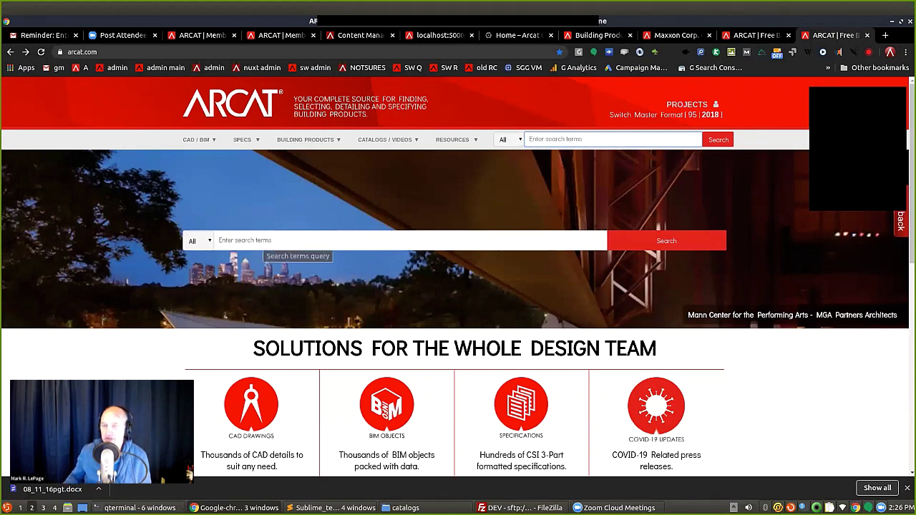
Search for '4 panel interior door' and browse the results from Clopay through LaCantina.
left_click(272, 240)
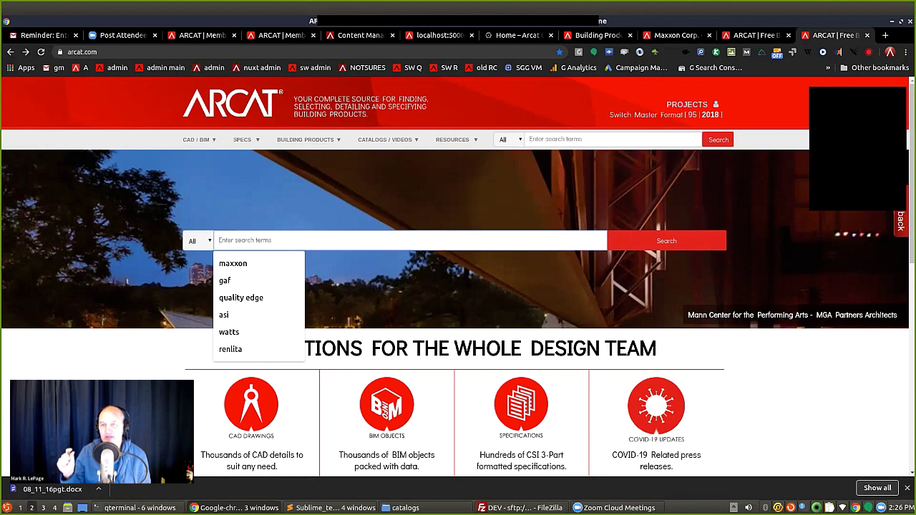
type("4 pan")
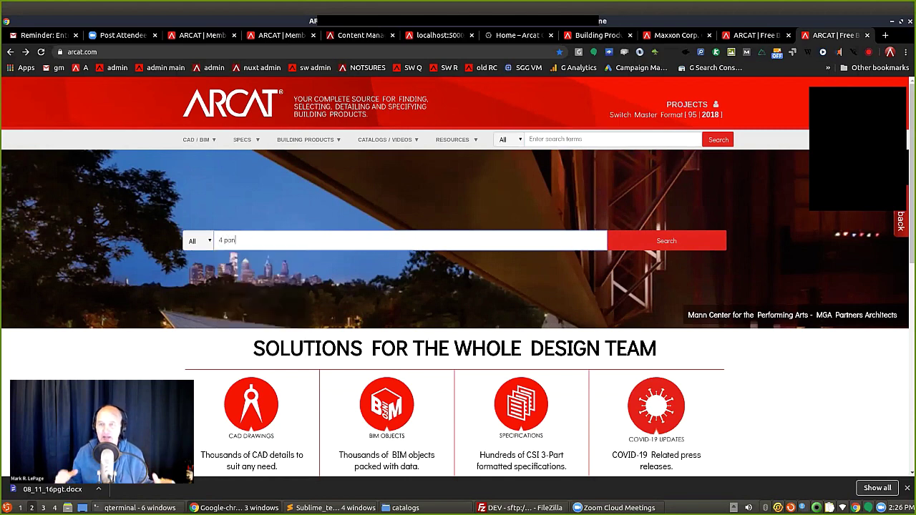
type("el interior door")
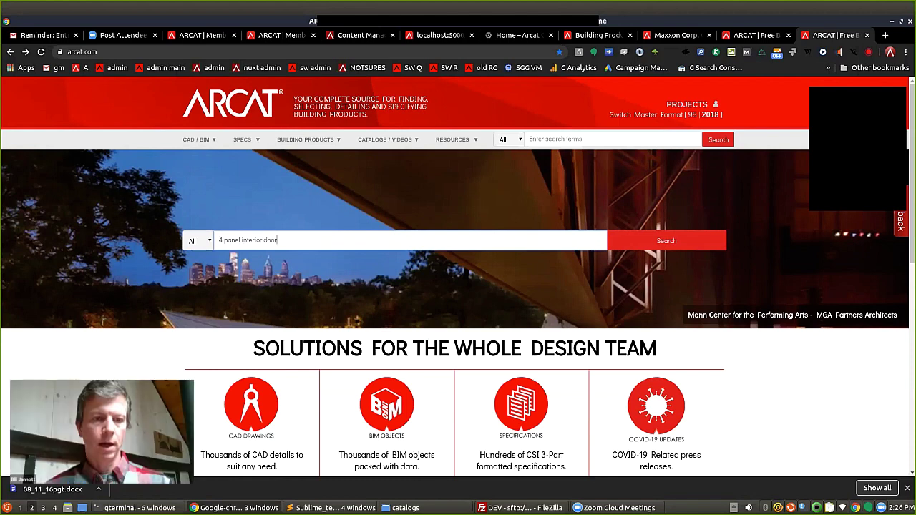
key("Return")
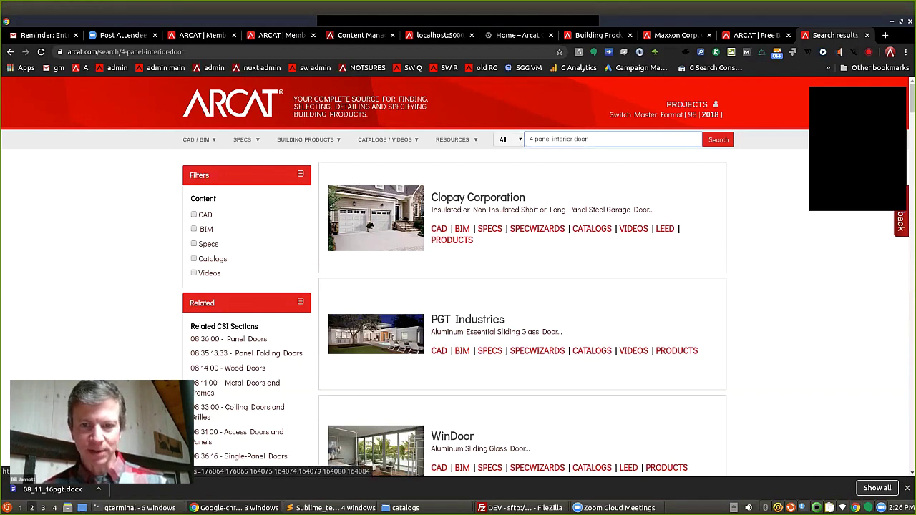
scroll(458, 276, "down", 4)
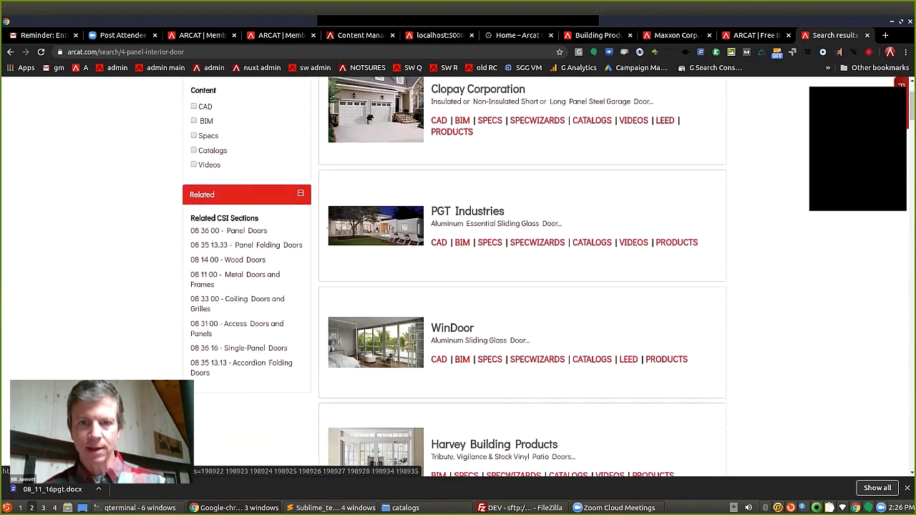
scroll(458, 276, "down", 3)
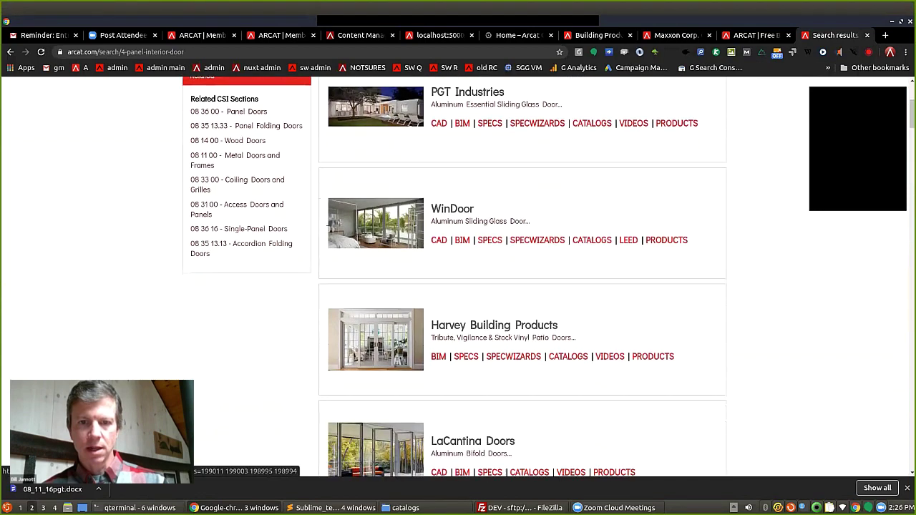
scroll(458, 276, "down", 2)
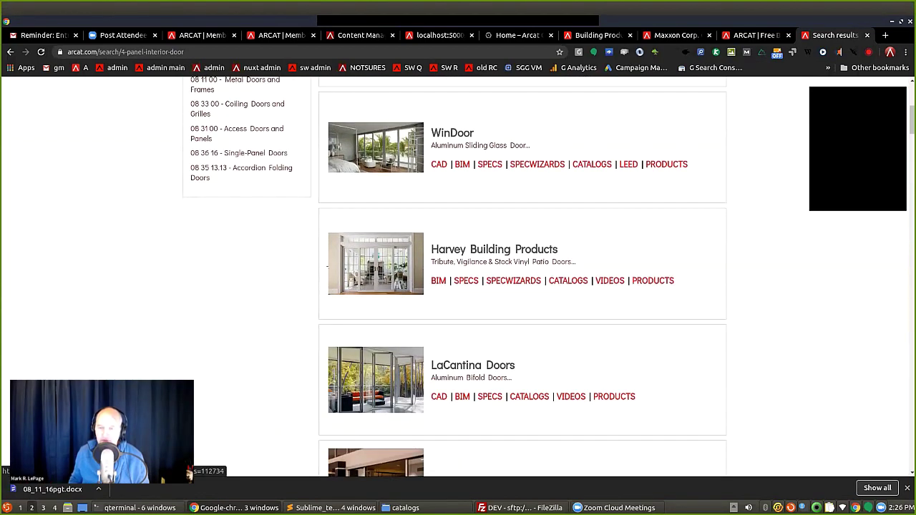
scroll(458, 277, "down", 1)
scroll(458, 276, "down", 2)
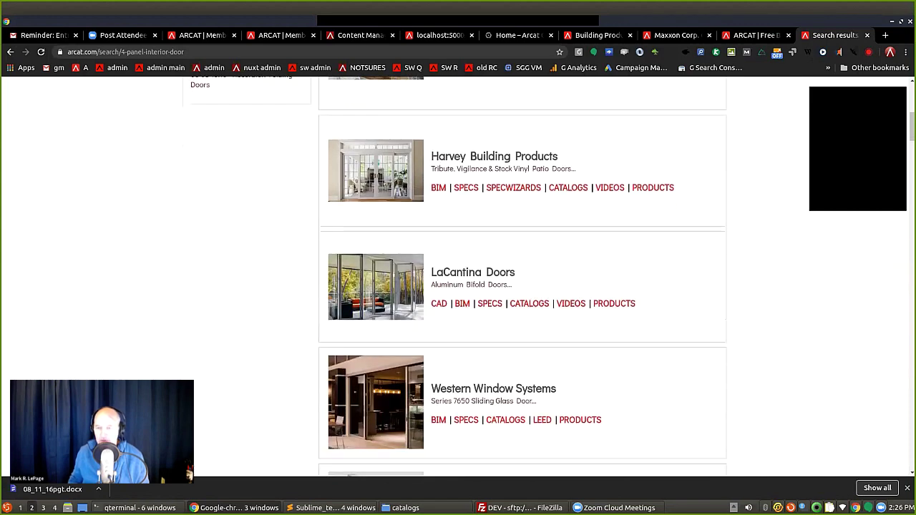
scroll(459, 276, "up", 1)
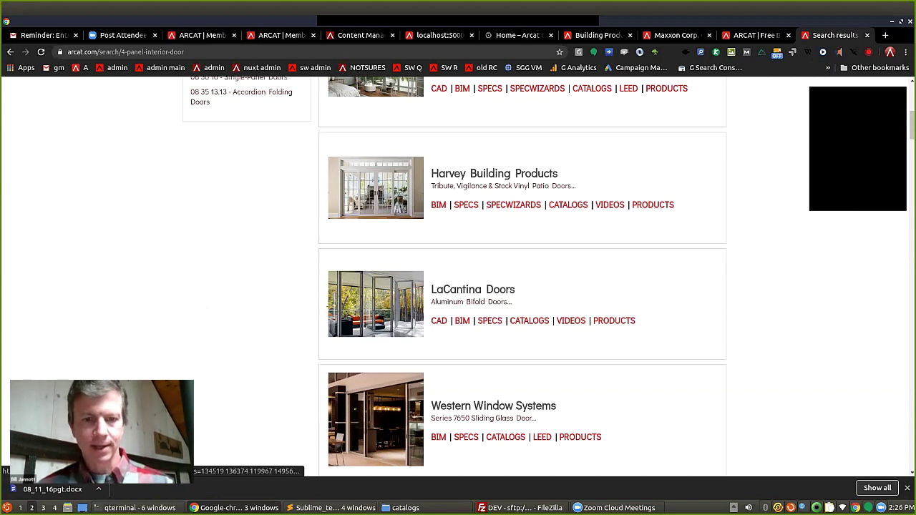
scroll(523, 279, "down", 3)
scroll(523, 279, "down", 5)
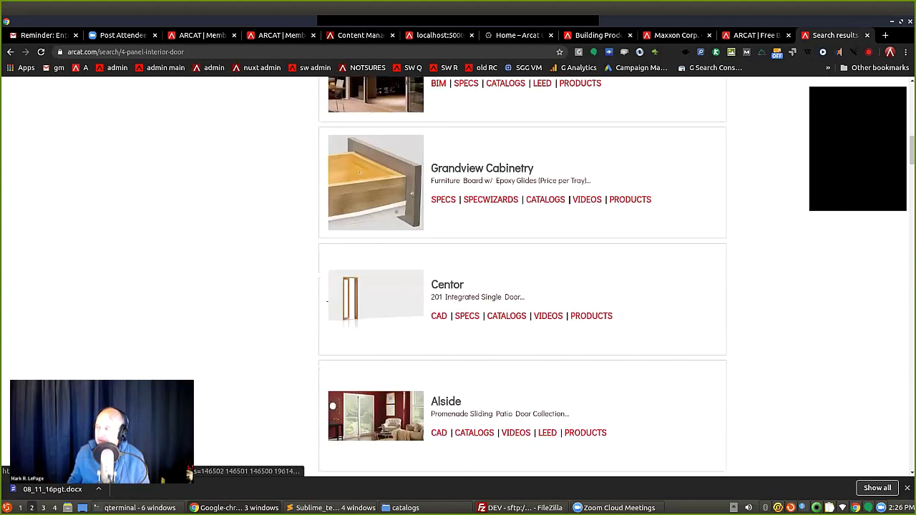
scroll(523, 279, "down", 1)
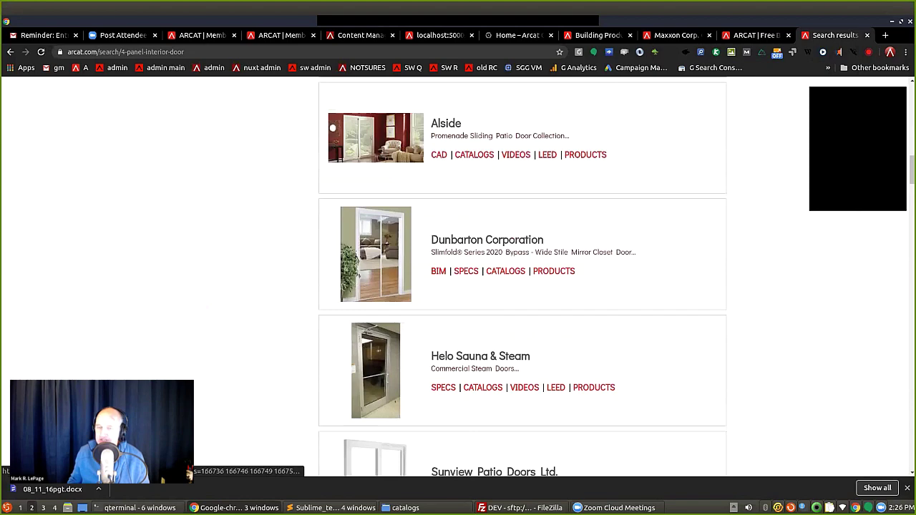
scroll(523, 280, "up", 2)
scroll(523, 279, "up", 12)
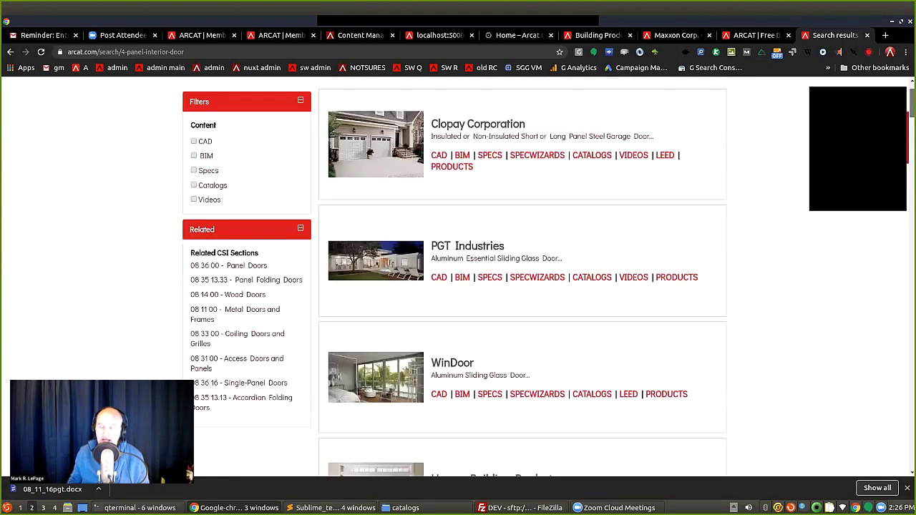
Refine the search to '4 raised panel interior door', review the results, and select '4 raised panel'.
left_click(534, 139)
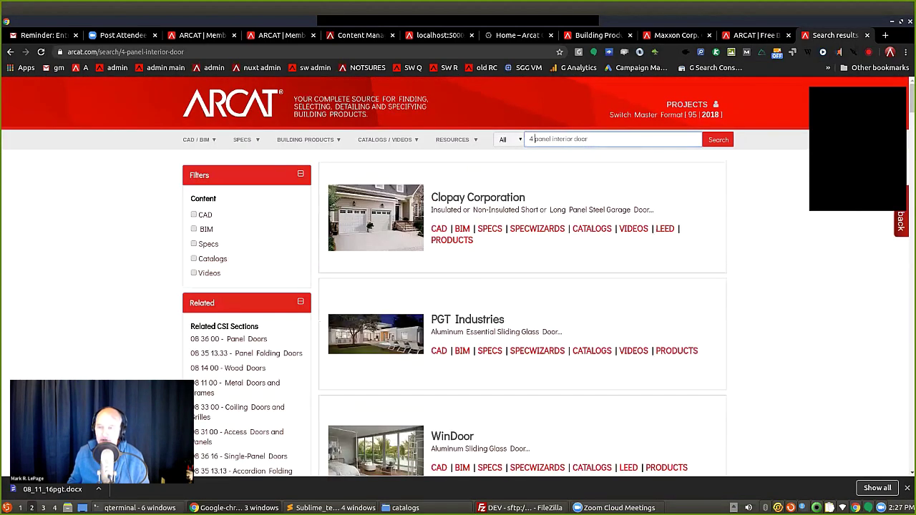
type("raised")
key("Return")
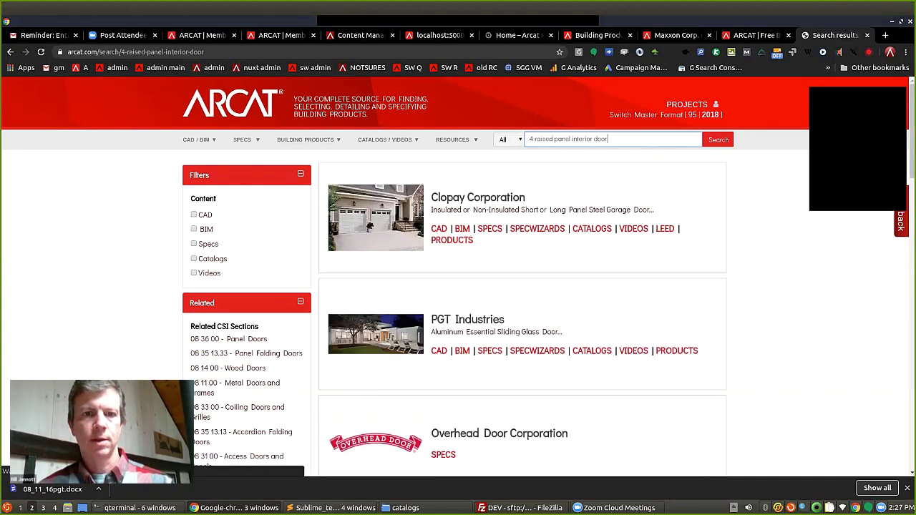
scroll(522, 287, "down", 6)
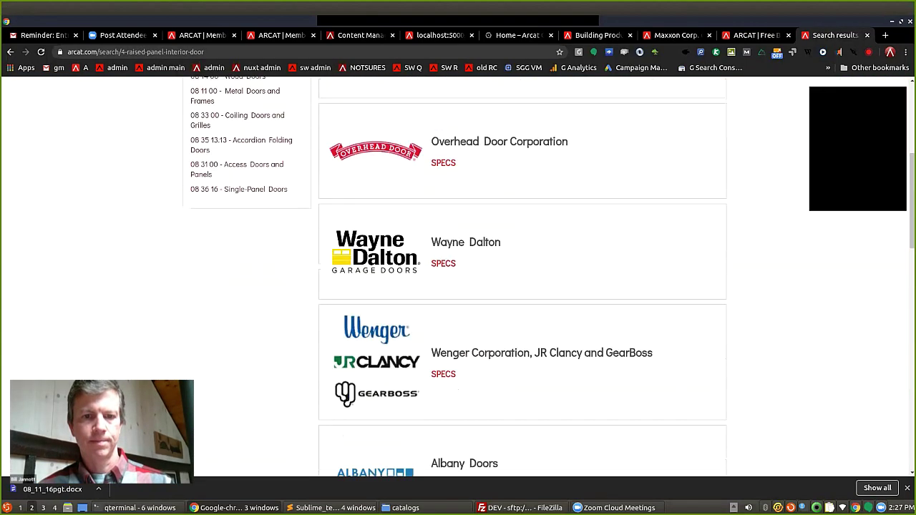
scroll(522, 286, "down", 3)
scroll(523, 286, "up", 4)
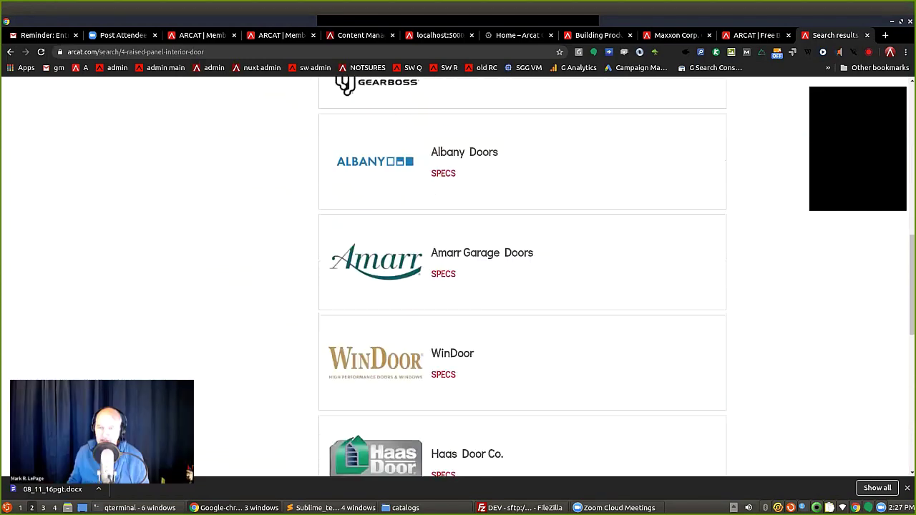
scroll(523, 286, "up", 5)
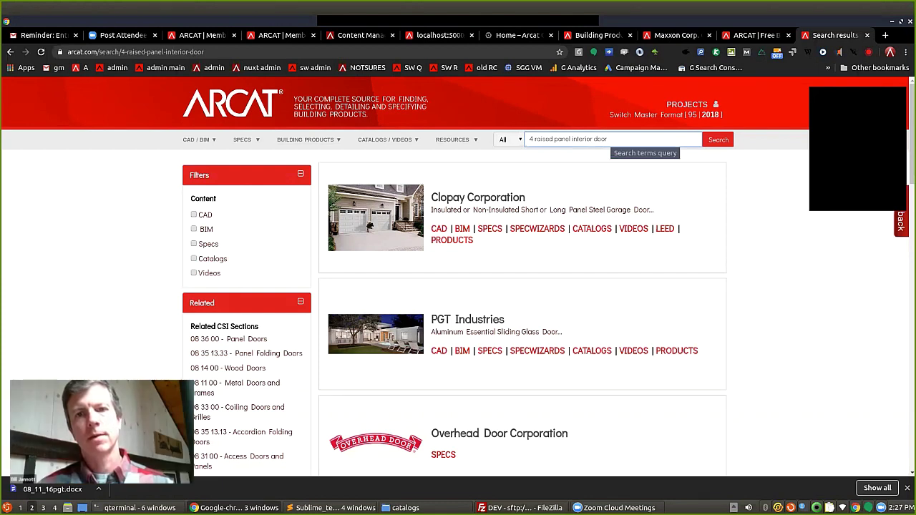
left_click_drag(571, 139, 529, 139)
mouse_move(458, 139)
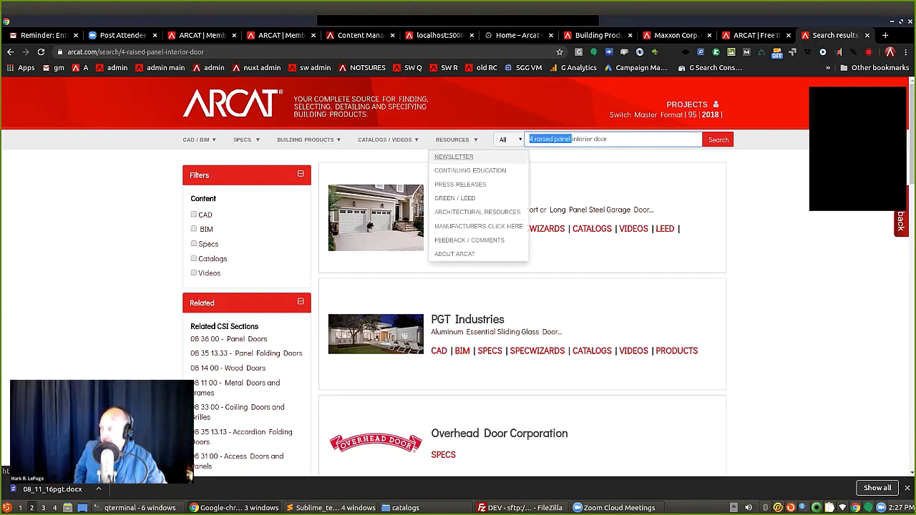
key("BackSpace")
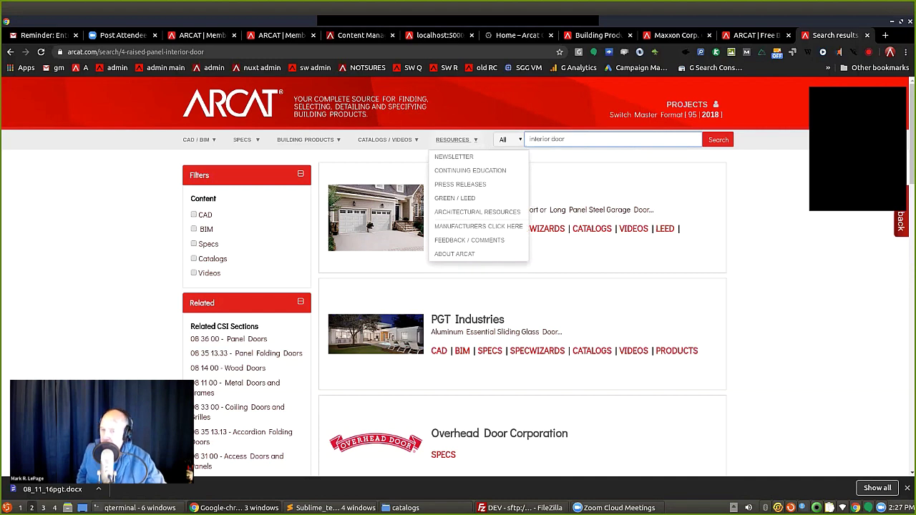
type("wood")
key("Return")
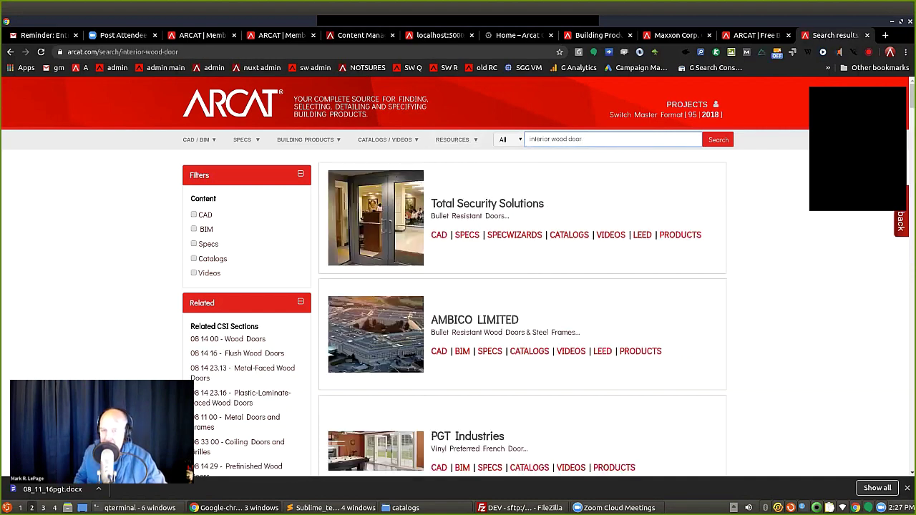
scroll(459, 287, "down", 4)
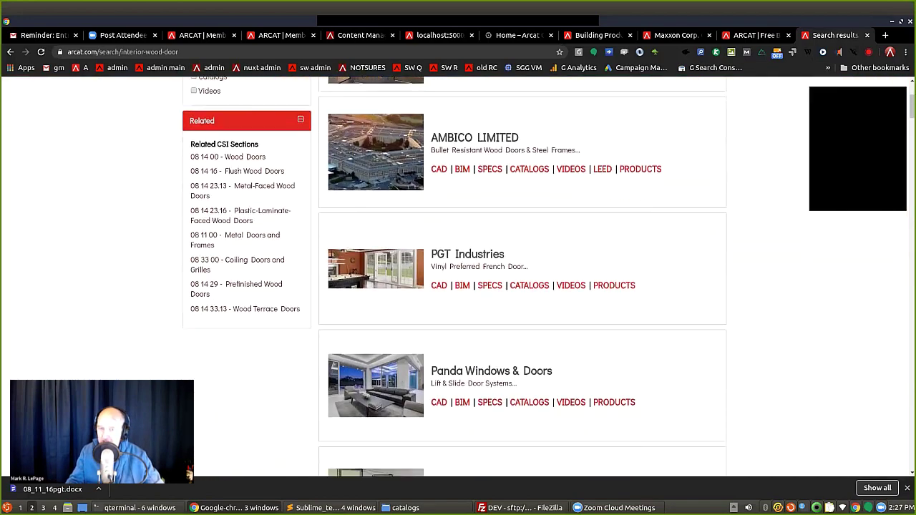
scroll(522, 280, "down", 4)
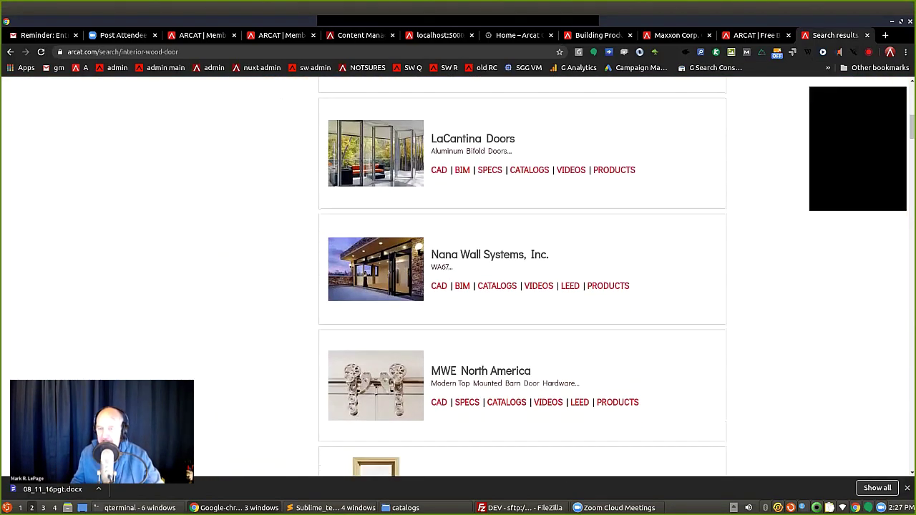
scroll(523, 279, "down", 4)
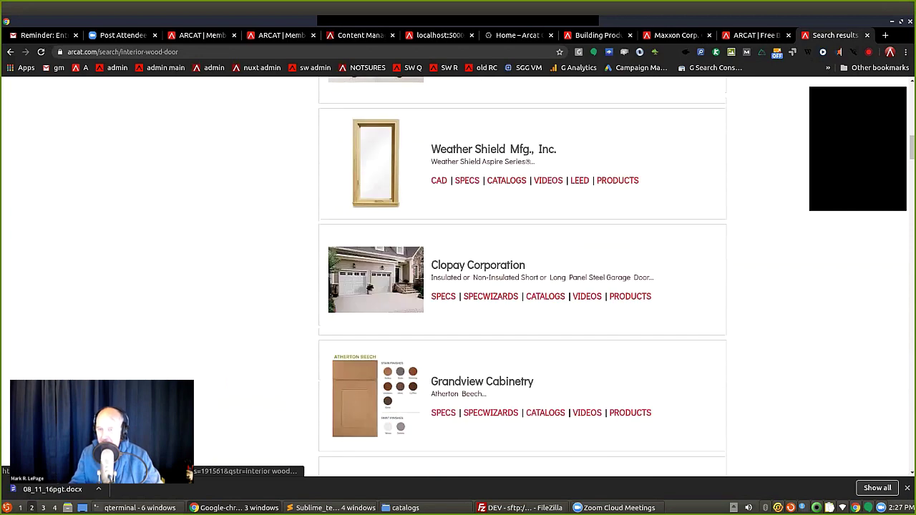
scroll(523, 280, "down", 2)
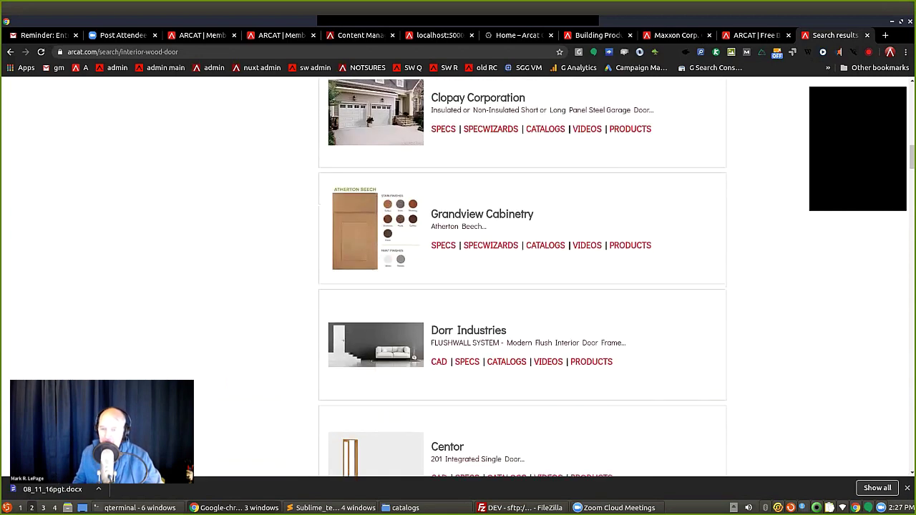
scroll(522, 279, "up", 1)
scroll(523, 279, "down", 2)
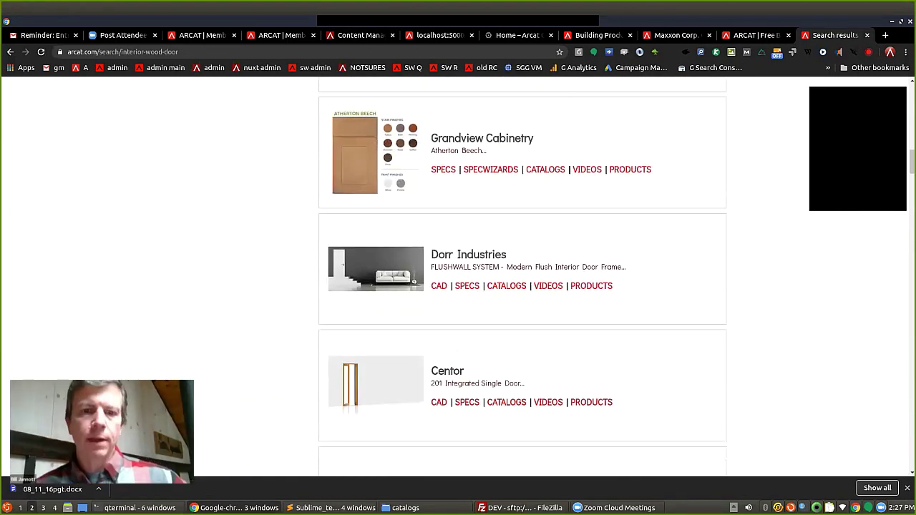
scroll(614, 206, "up", 10)
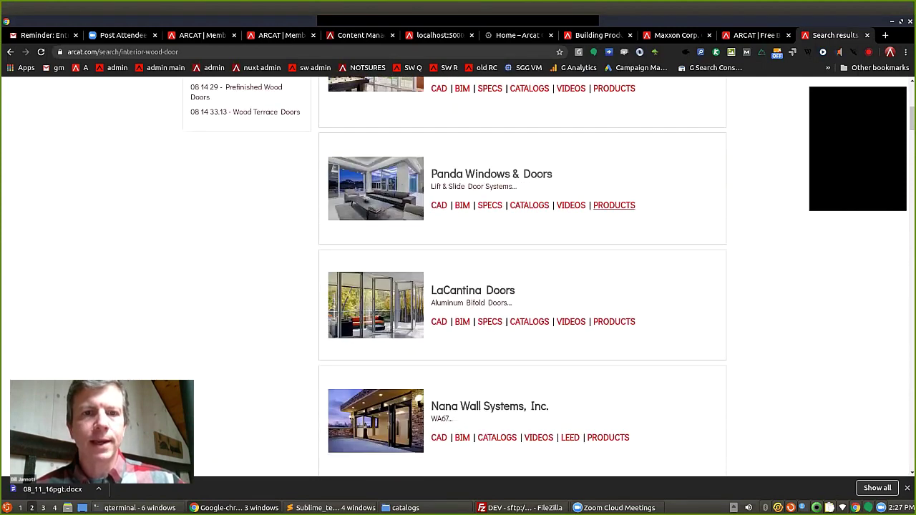
scroll(614, 205, "up", 5)
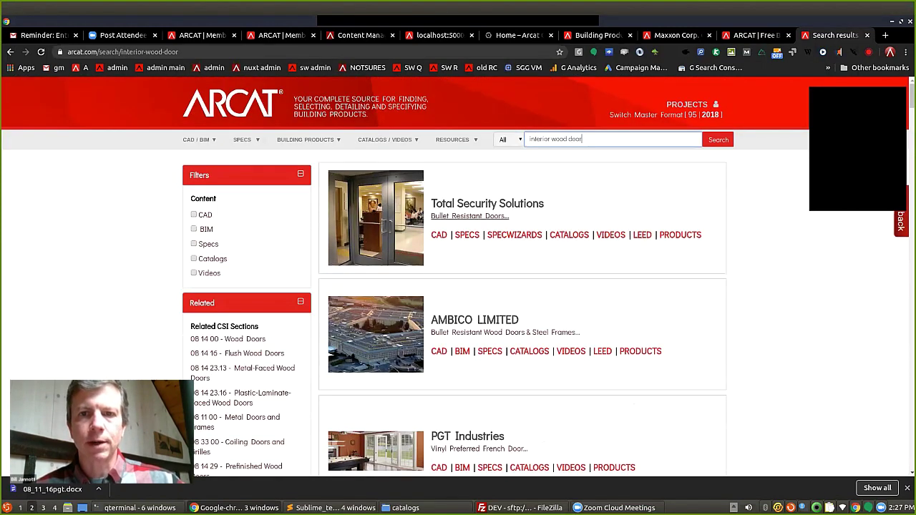
Replace the search query with 'interior doors' and run the search.
triple_click(554, 139)
type("interior doors")
key("Return")
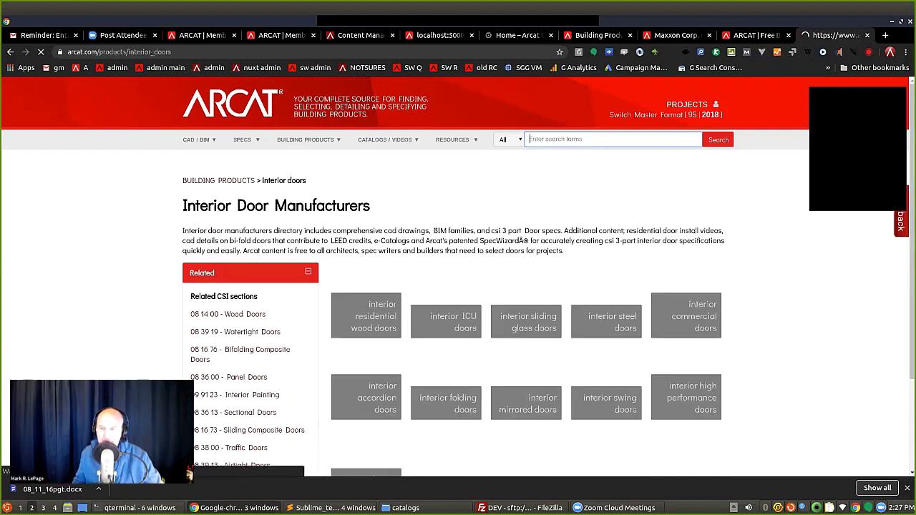
Open the interior residential wood doors tile and browse manufacturers like AMBICO, Panda and Trimlite.
scroll(458, 287, "down", 3)
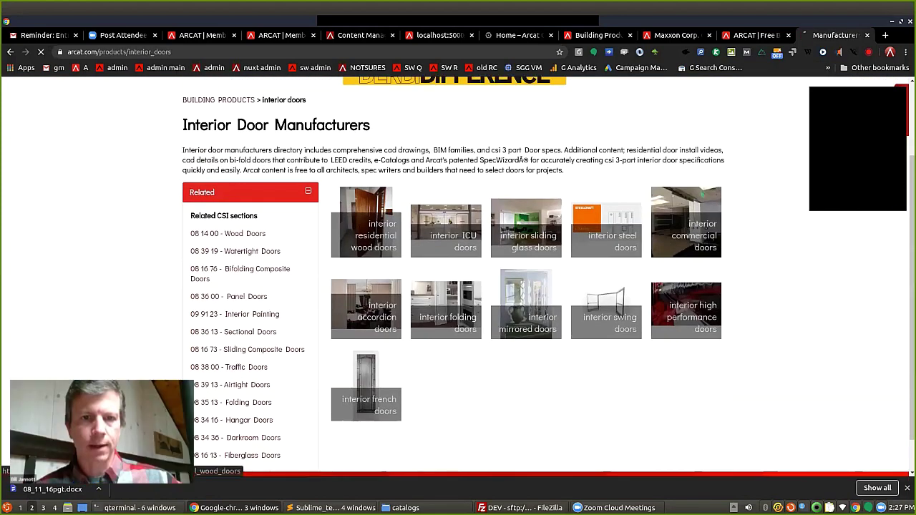
left_click(366, 222)
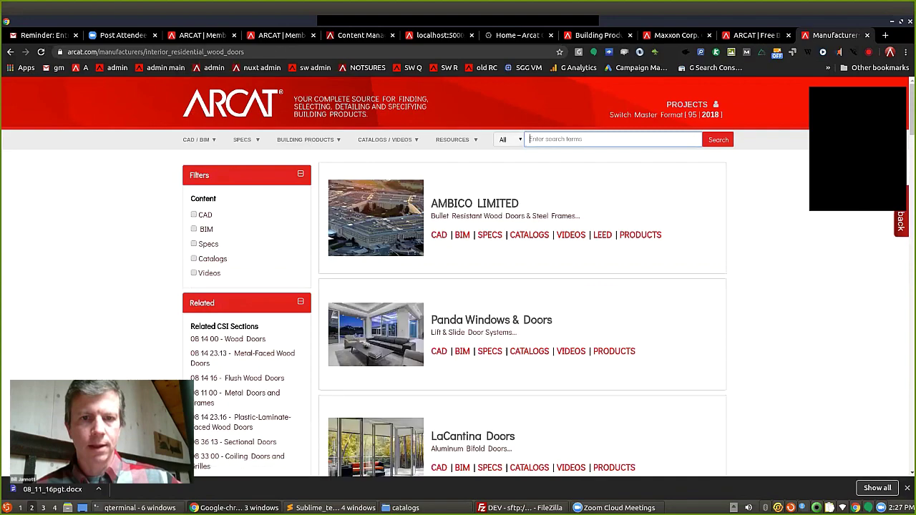
scroll(455, 279, "down", 3)
scroll(523, 277, "down", 6)
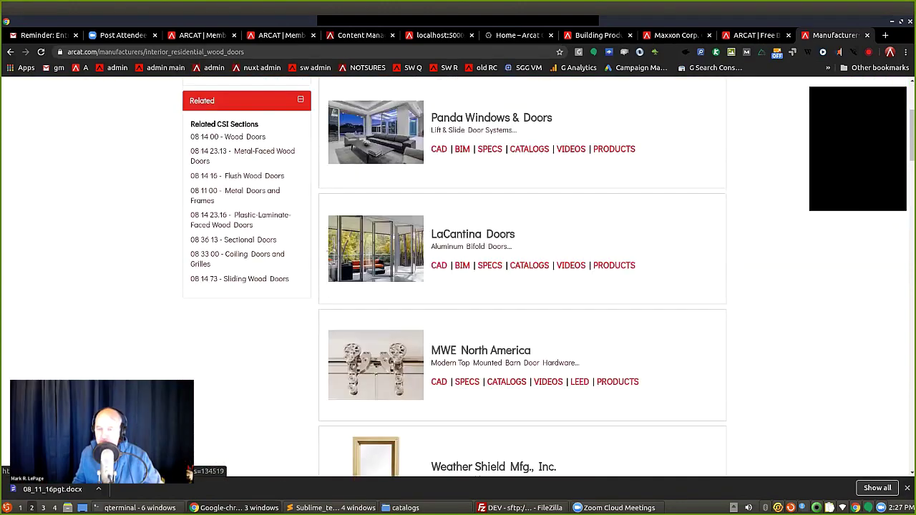
scroll(522, 277, "down", 4)
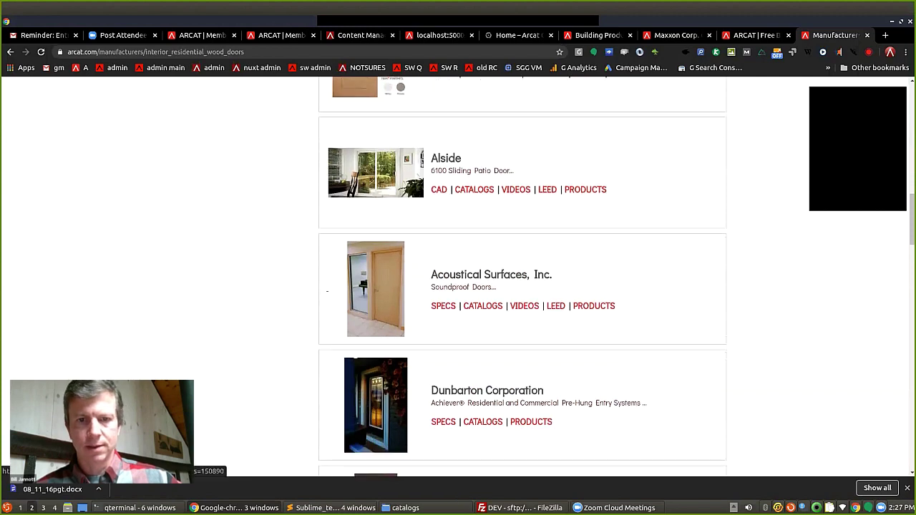
scroll(522, 277, "down", 3)
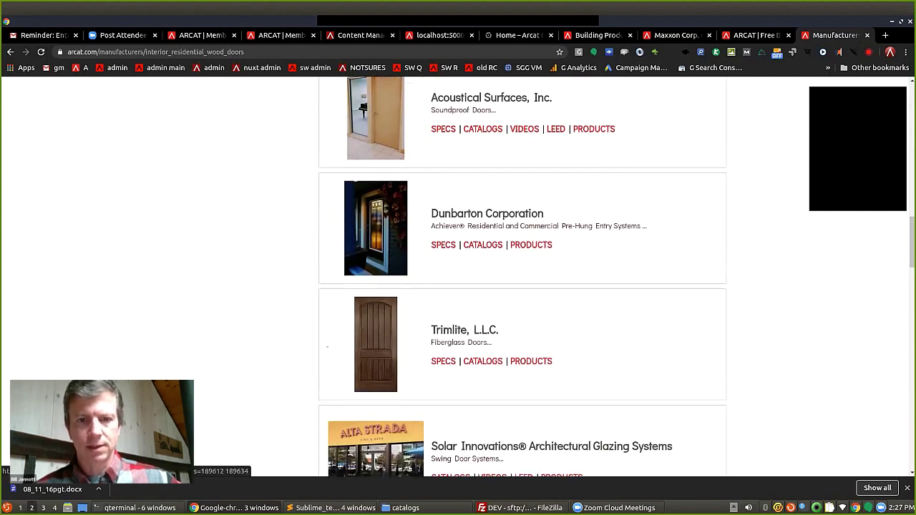
scroll(522, 277, "down", 4)
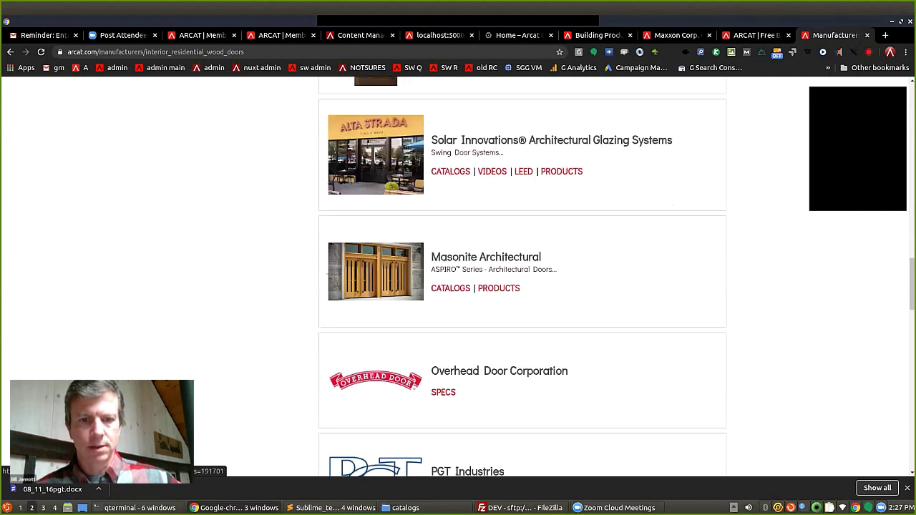
scroll(464, 305, "down", 3)
scroll(464, 304, "up", 7)
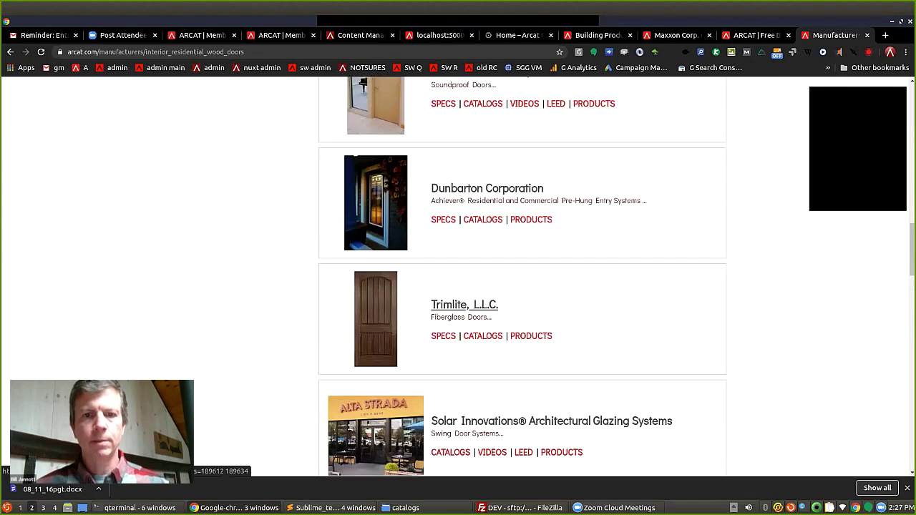
Open Trimlite, L.L.C.'s page and browse products like Fiberglass Doors - Rustic Series, then return to top.
left_click(464, 304)
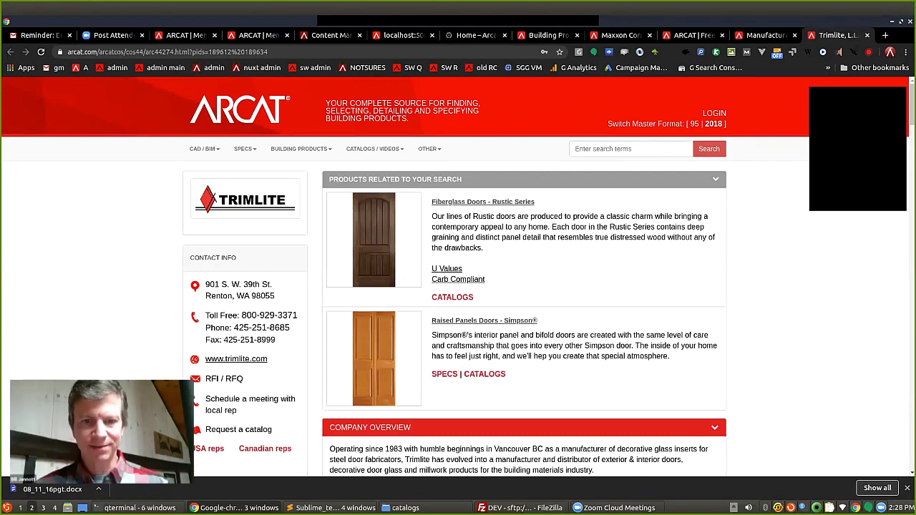
scroll(406, 278, "down", 3)
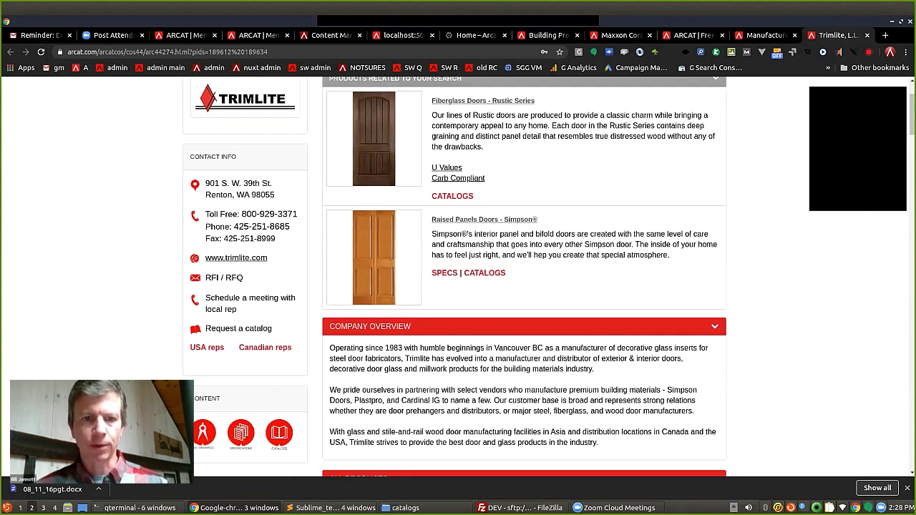
scroll(454, 278, "down", 5)
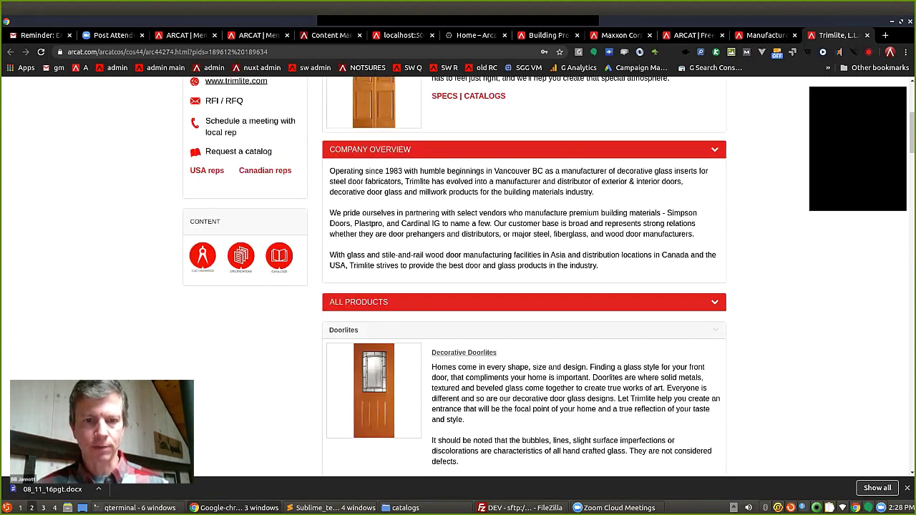
scroll(347, 409, "down", 10)
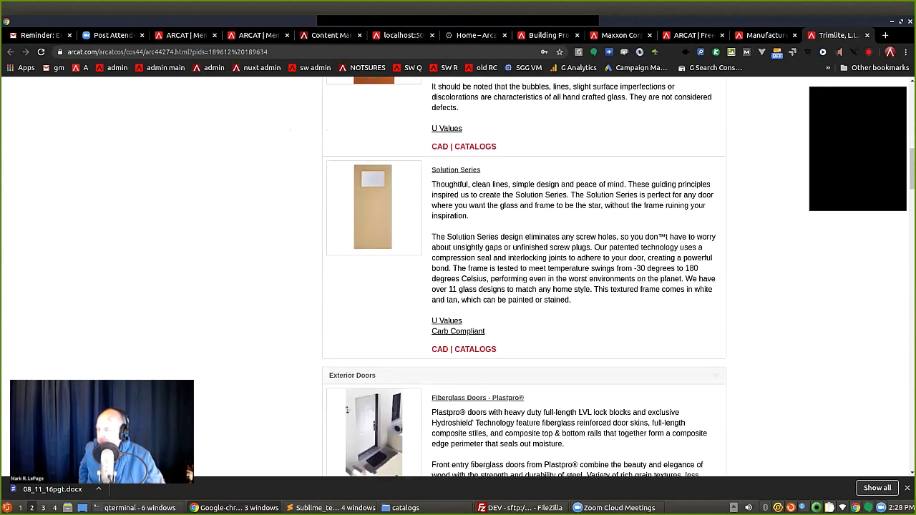
scroll(346, 410, "down", 13)
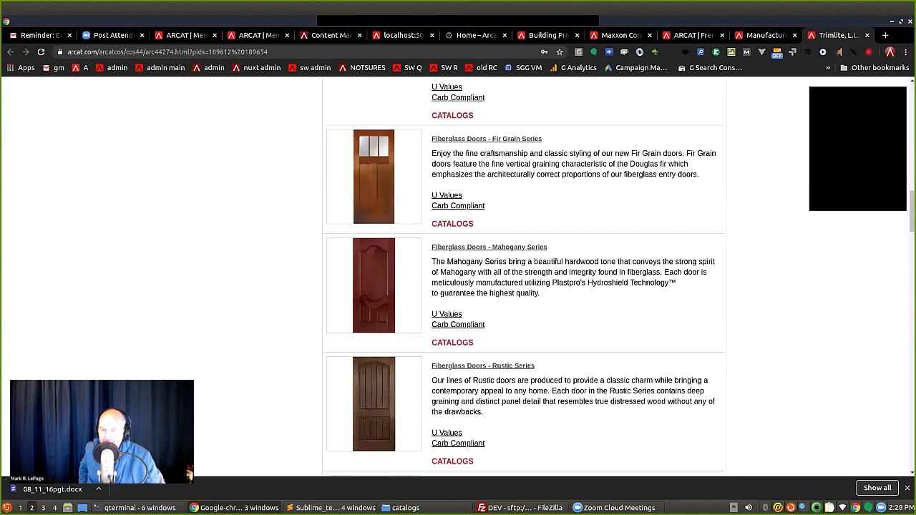
scroll(347, 415, "up", 14)
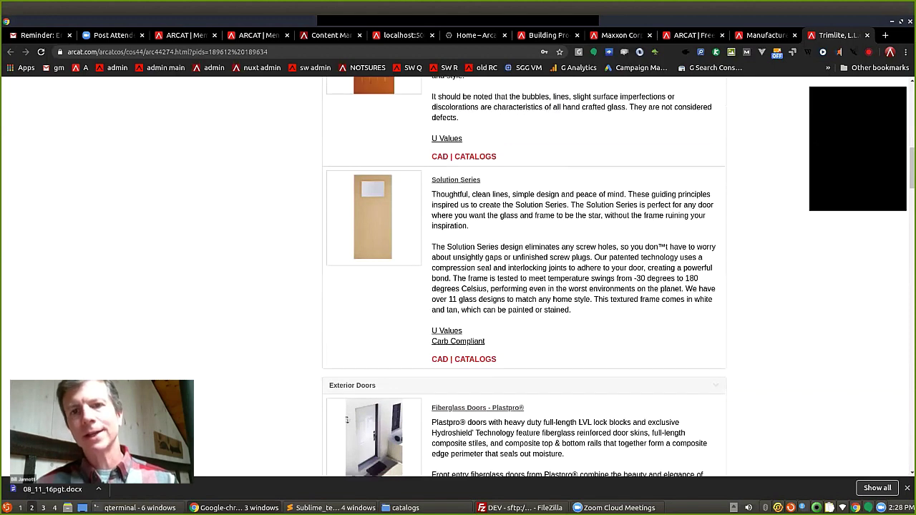
scroll(347, 420, "up", 6)
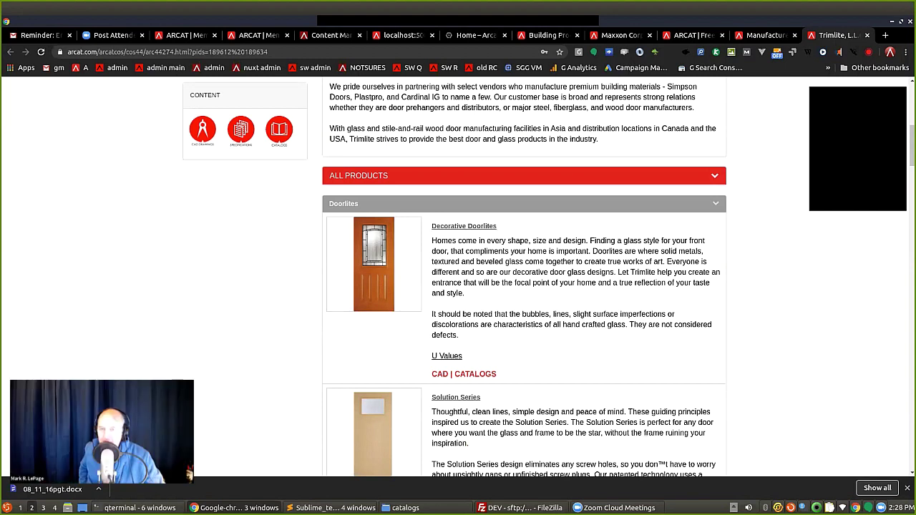
scroll(524, 280, "up", 7)
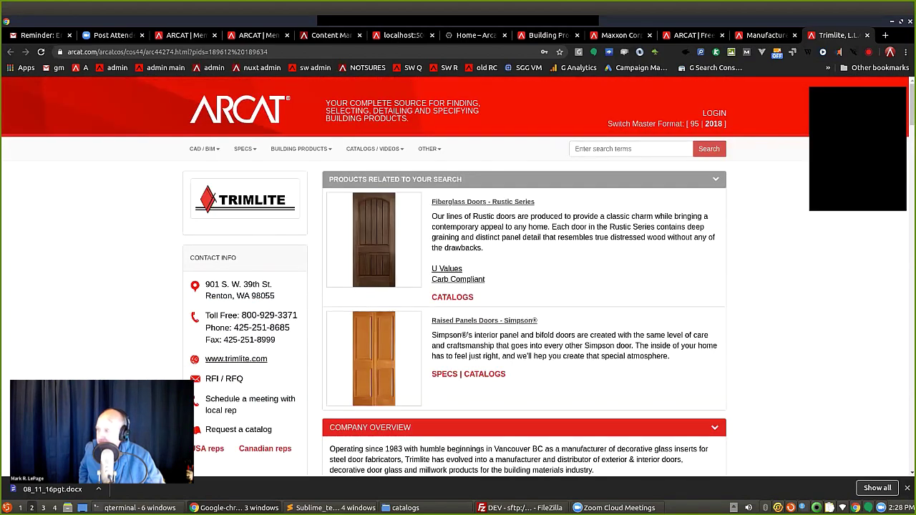
Search for '4 panel interior door spec' using the '4 panel interior door' autocomplete suggestion.
left_click(630, 148)
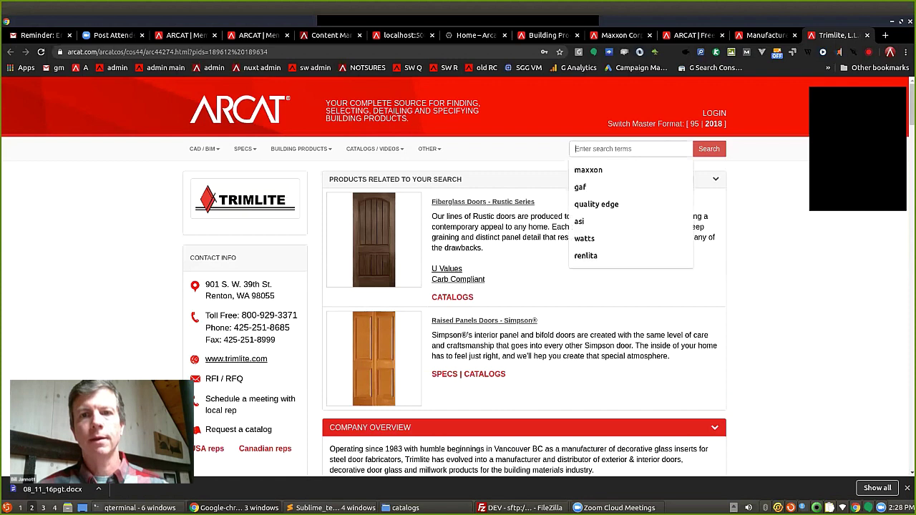
key("Down")
key("Up")
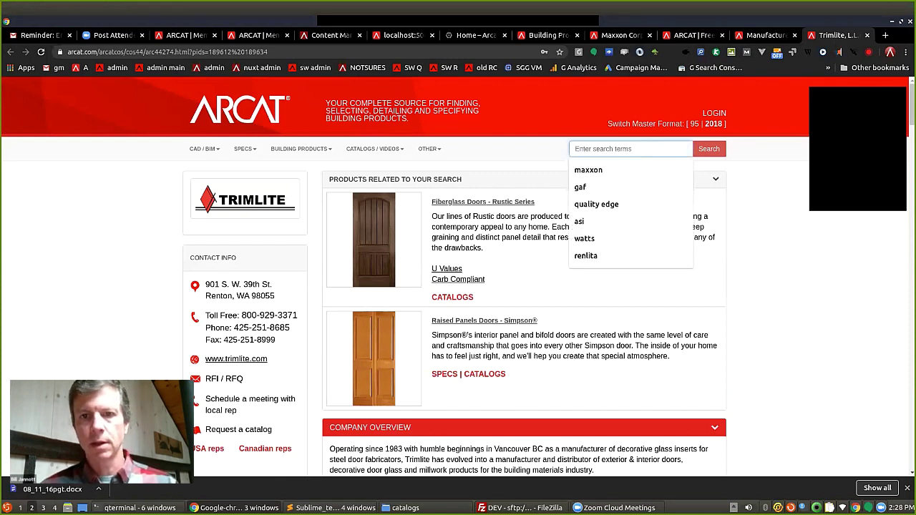
type("4 panel inter")
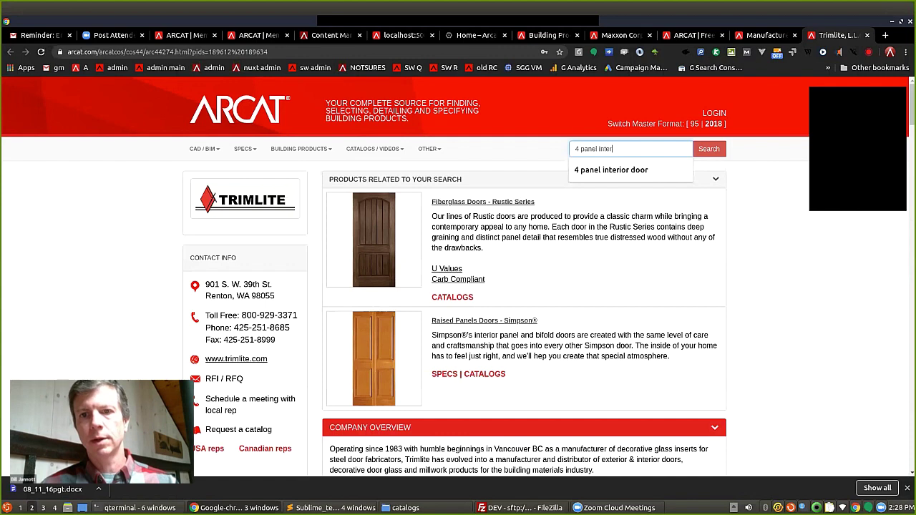
key("Down")
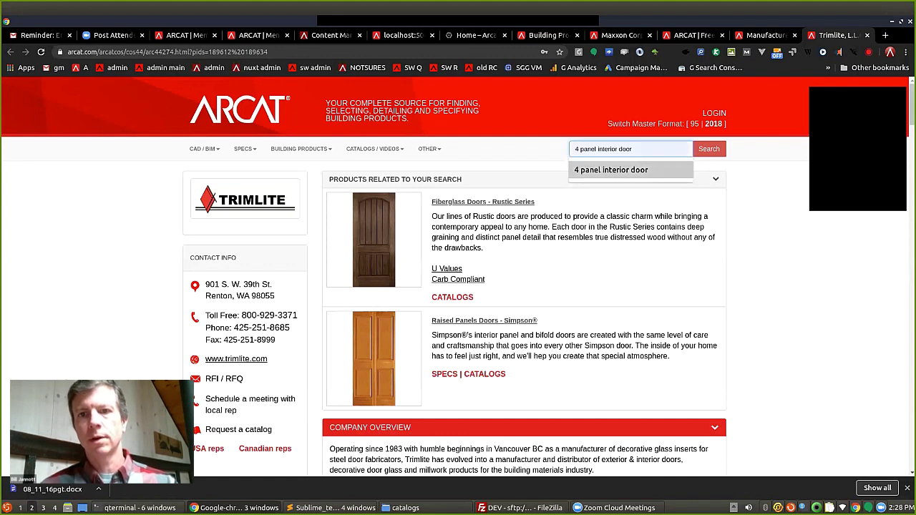
type("spec")
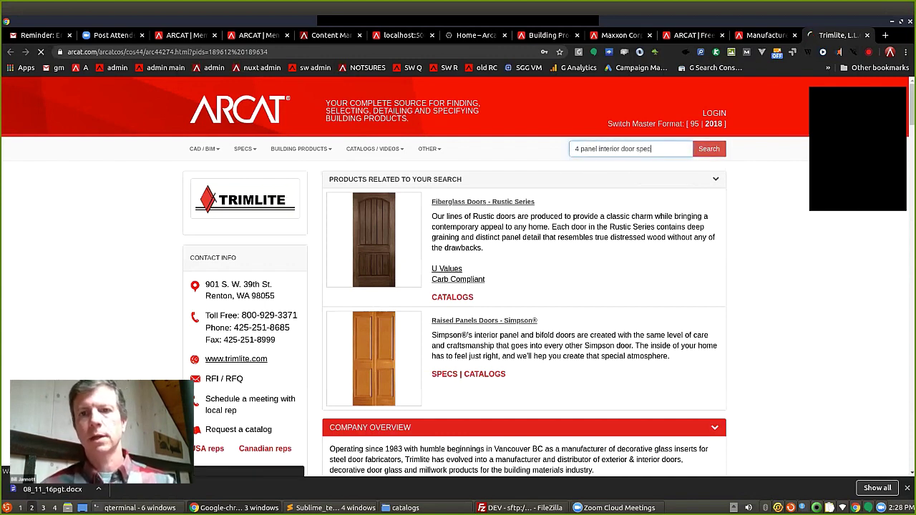
key("Return")
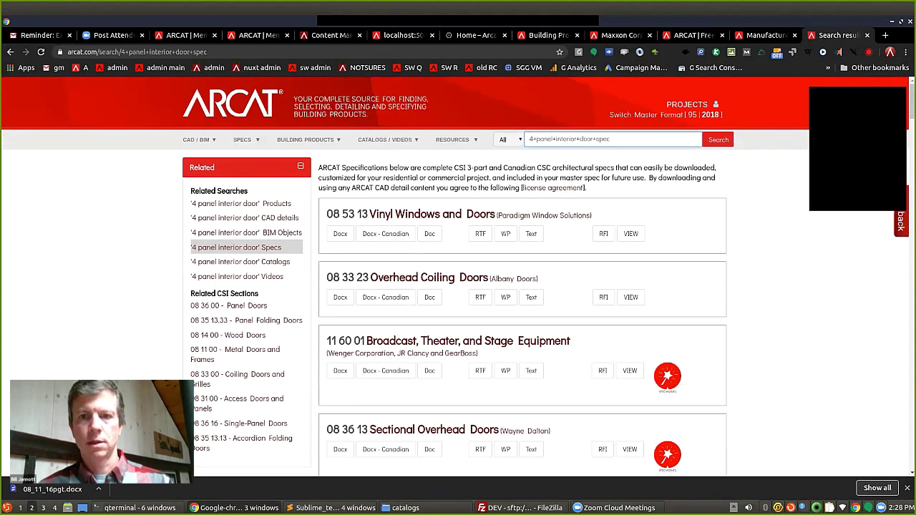
Open the 08 53 13 Vinyl Windows and Doors spec and find '4' on the page.
left_click(630, 233)
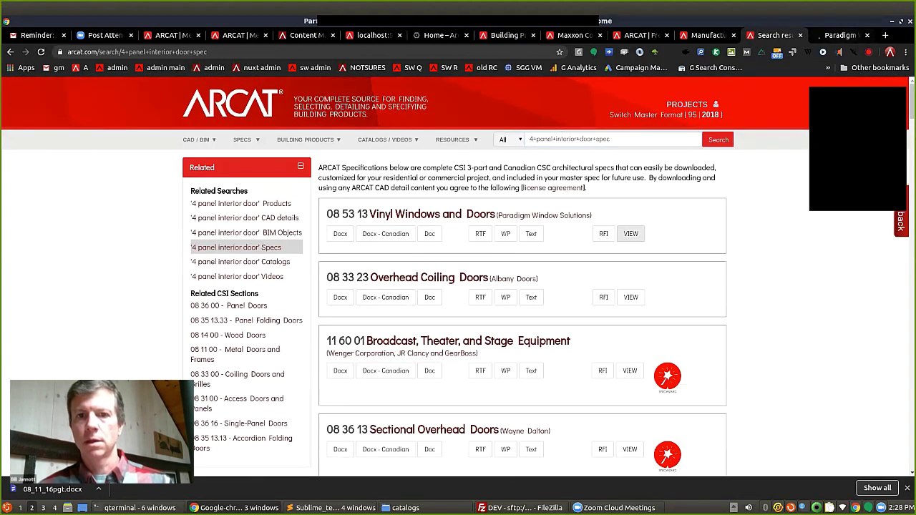
key("ctrl+f")
type("4")
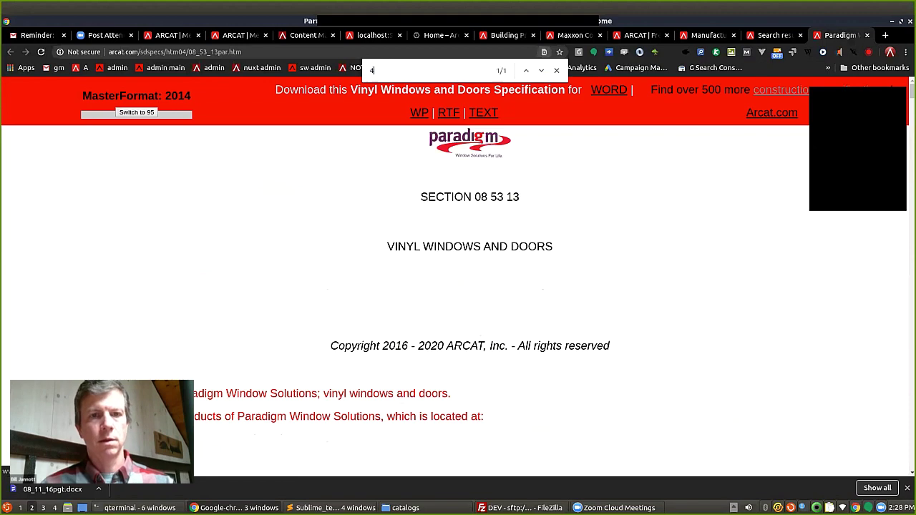
key("Return")
Search the spec for 'panel' and cycle through its 13 matches.
type("panel")
key("BackSpace")
key("BackSpace")
key("BackSpace")
key("BackSpace")
key("BackSpace")
key("BackSpace")
key("BackSpace")
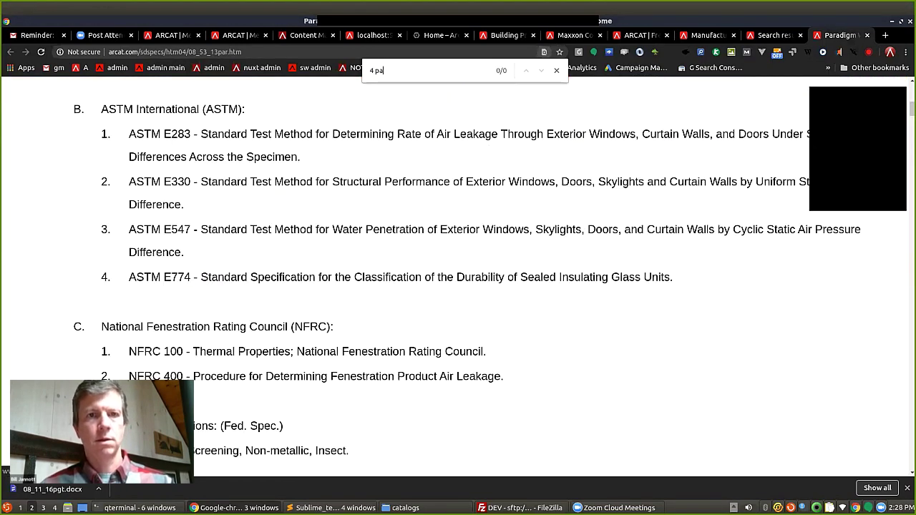
type("pa")
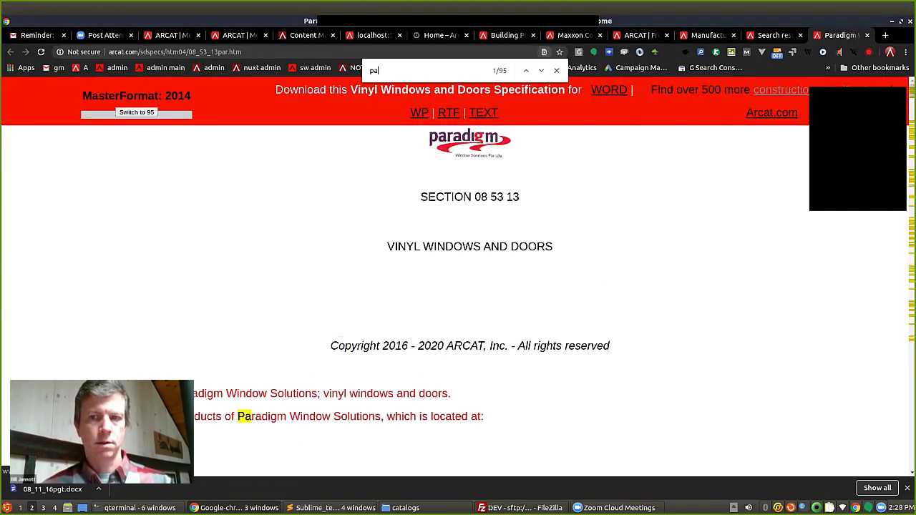
type("nel")
key("Return")
key("Return")
key("Return")
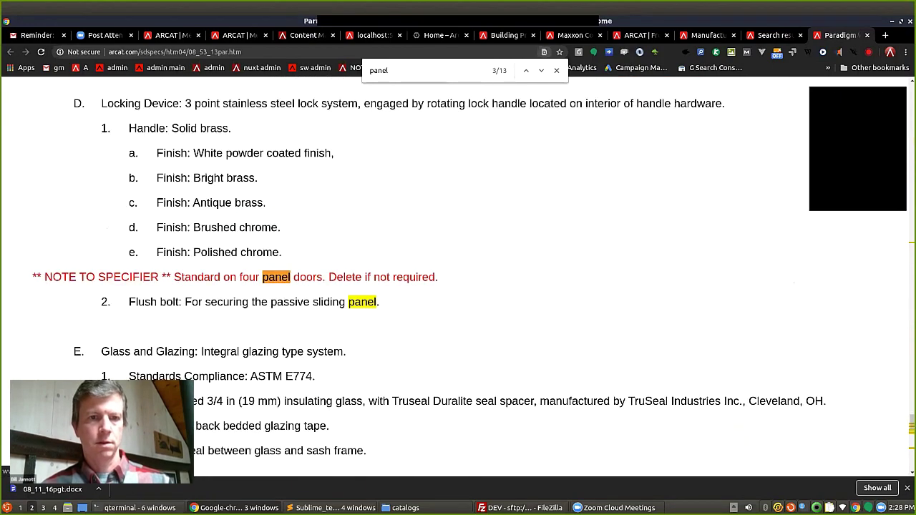
key("Return")
key("Return")
key("Return")
key("Return")
key("Return")
key("Return")
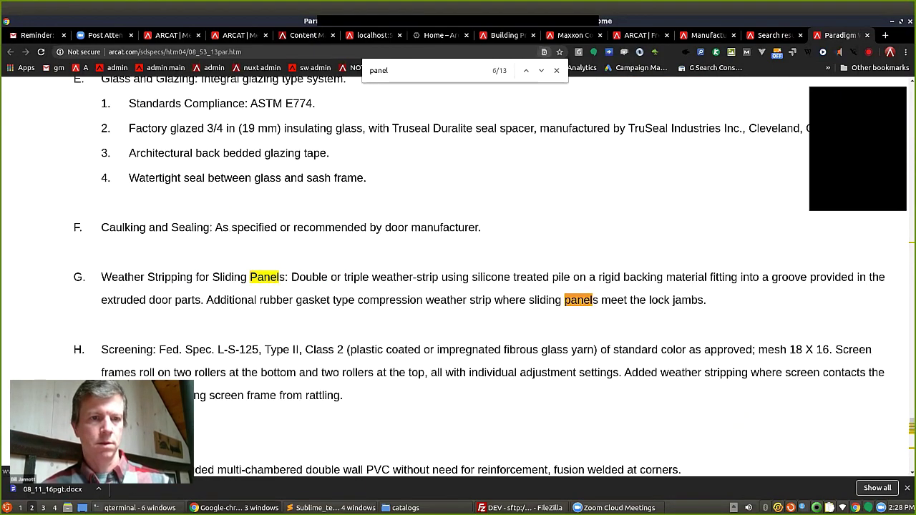
key("Return")
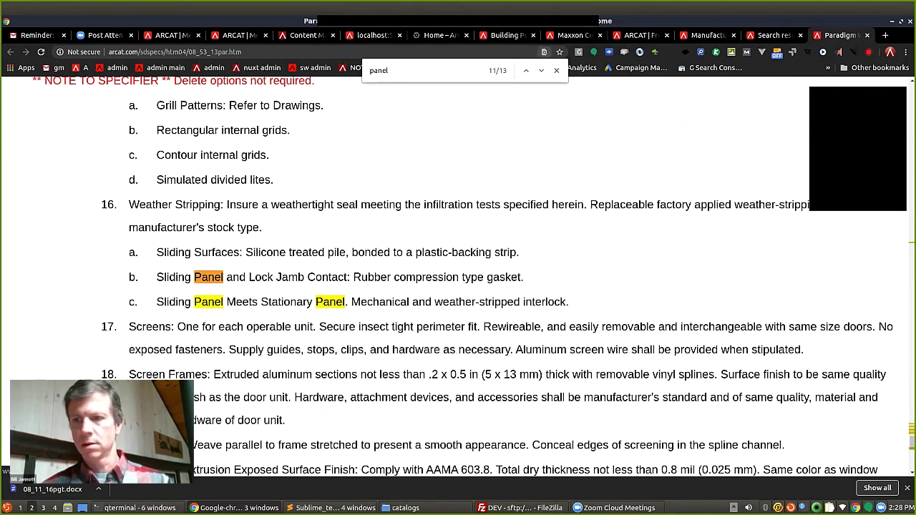
key("Return")
key("Return")
key("Return")
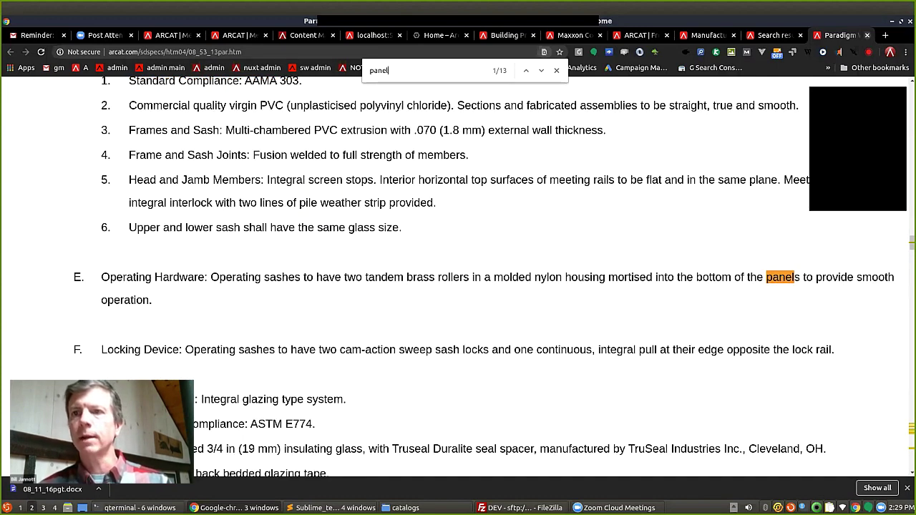
Close the Paradigm spec tab and scroll through the 4 panel interior door spec results.
left_click(867, 35)
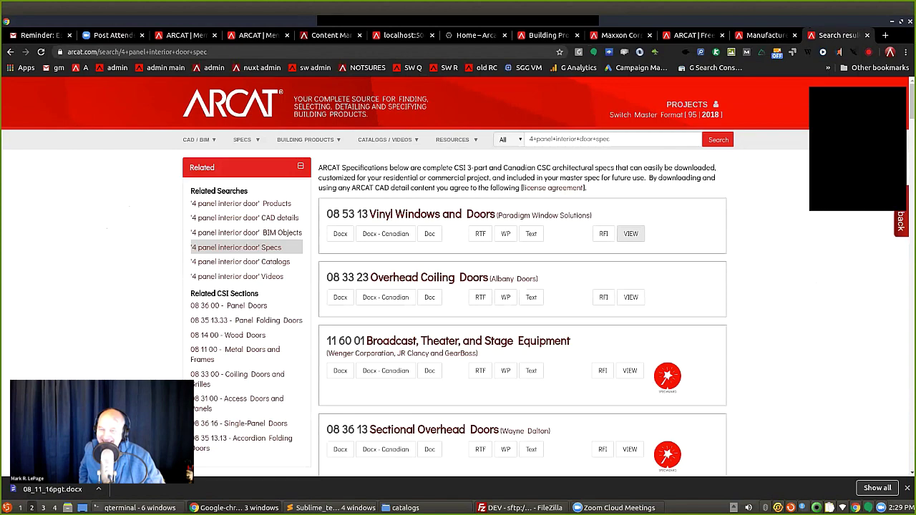
scroll(523, 287, "down", 1)
scroll(458, 277, "down", 5)
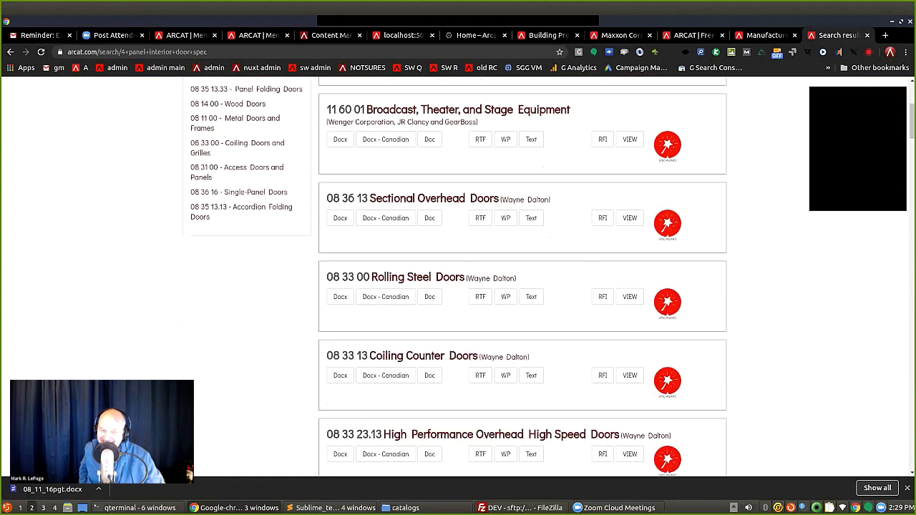
scroll(522, 279, "down", 1)
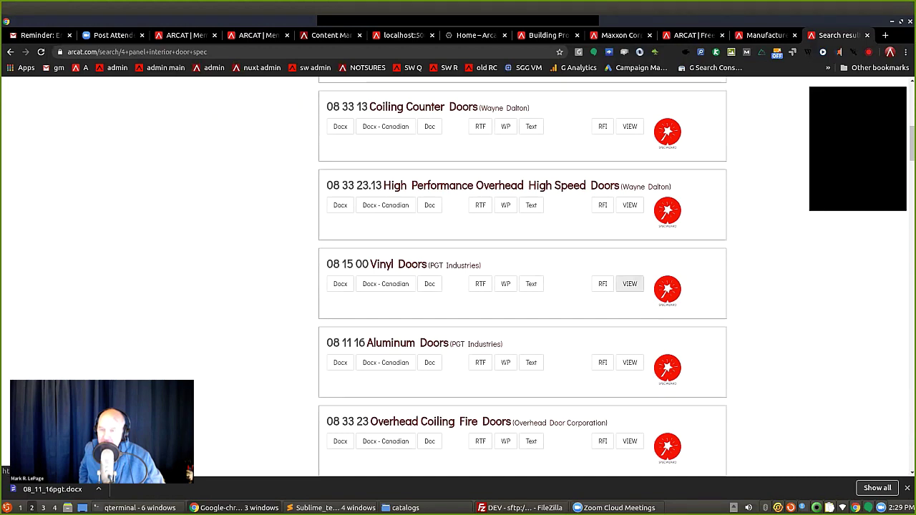
scroll(523, 279, "up", 1)
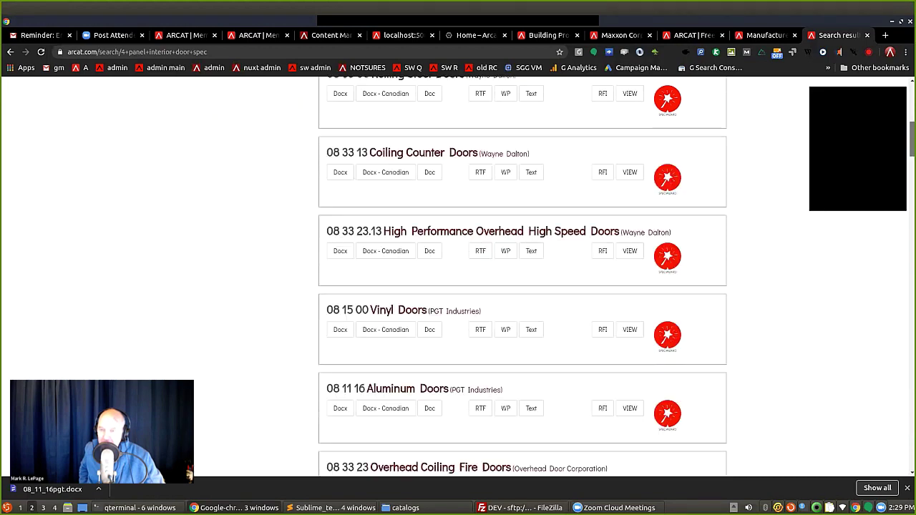
scroll(523, 279, "up", 10)
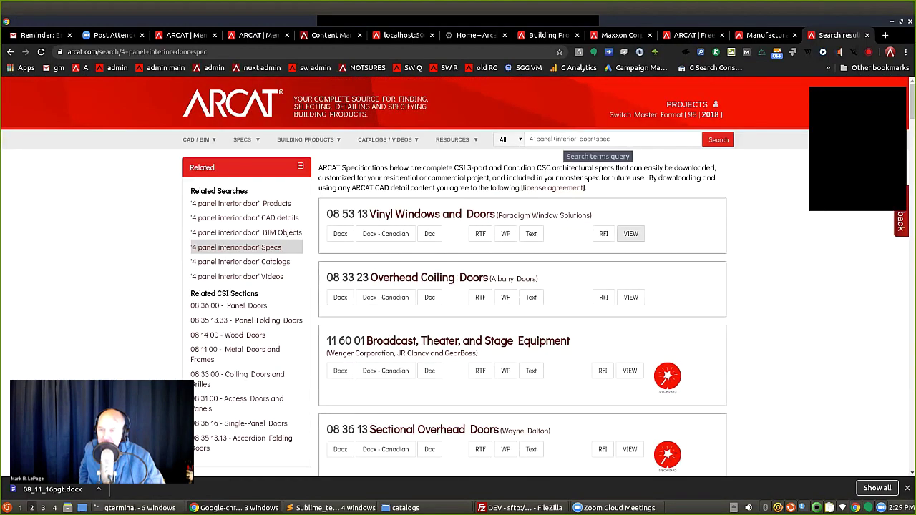
Replace the query with 'interior wood doors' and run the search.
triple_click(597, 140)
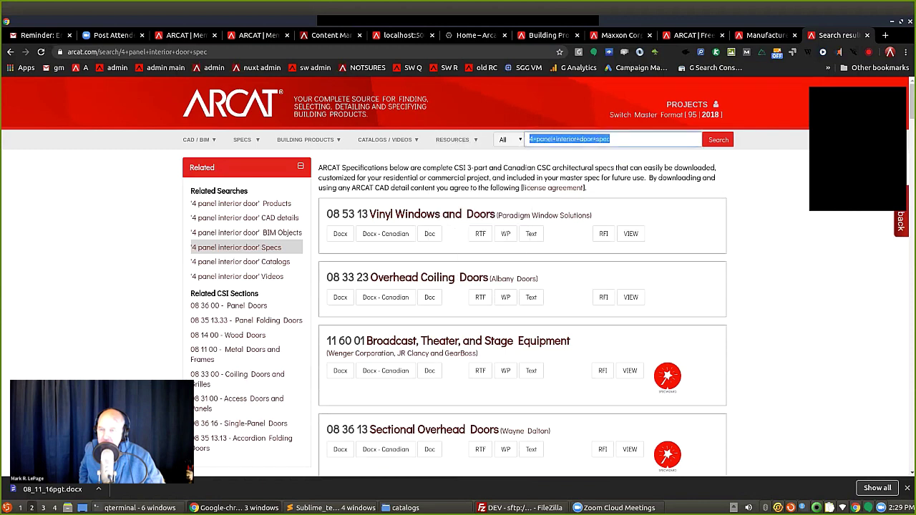
type("interior wood do")
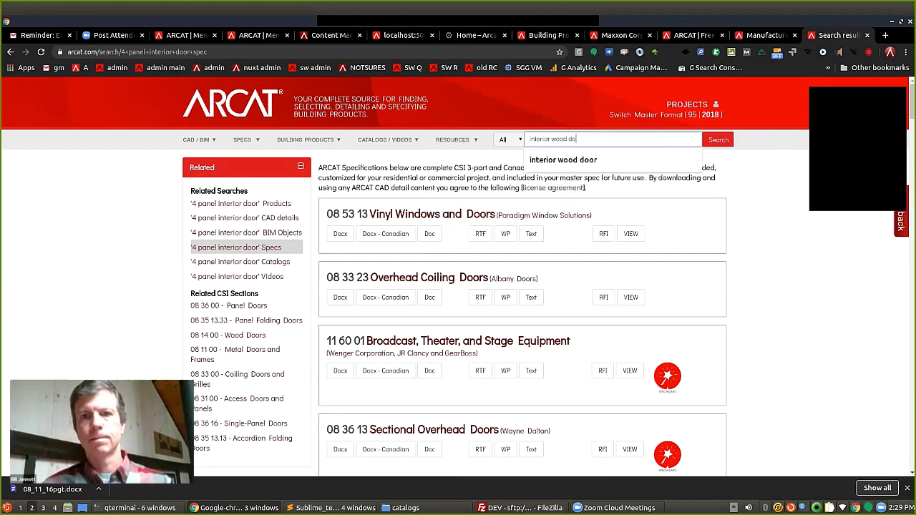
type("ors")
key("Return")
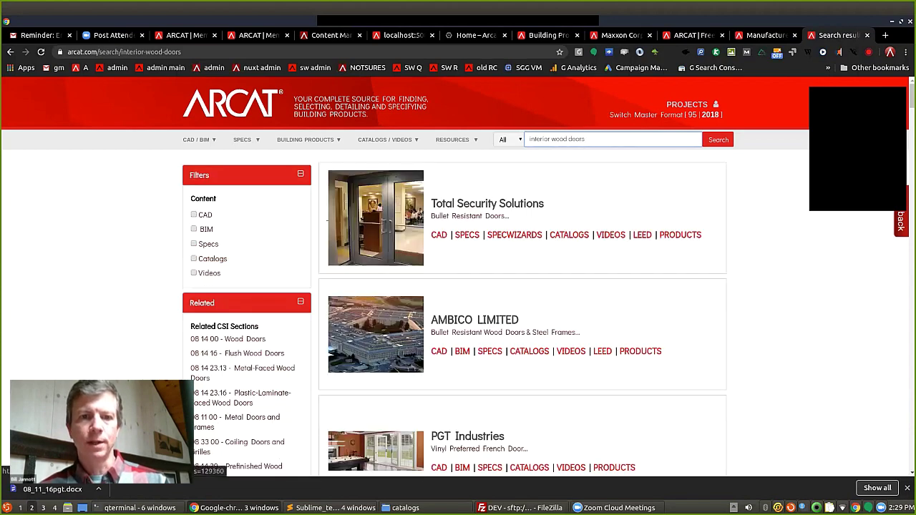
left_click(329, 221)
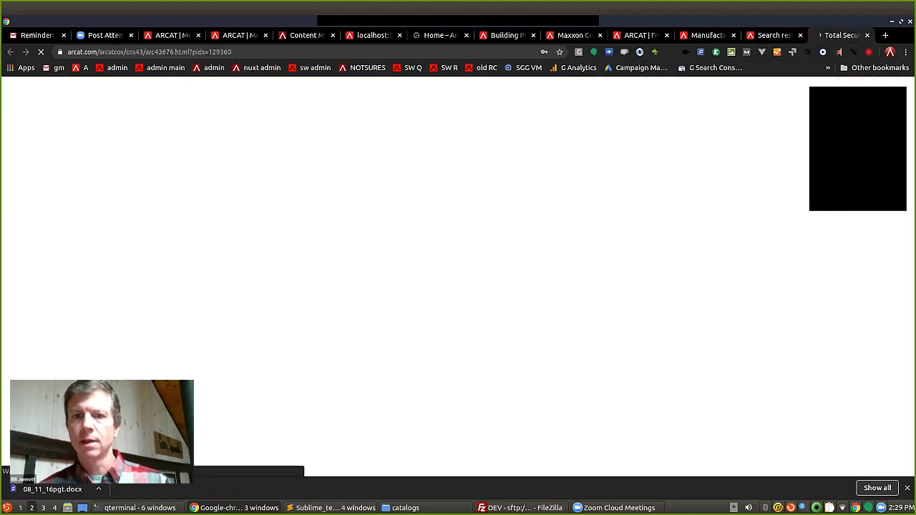
key("ctrl+f")
type("wood")
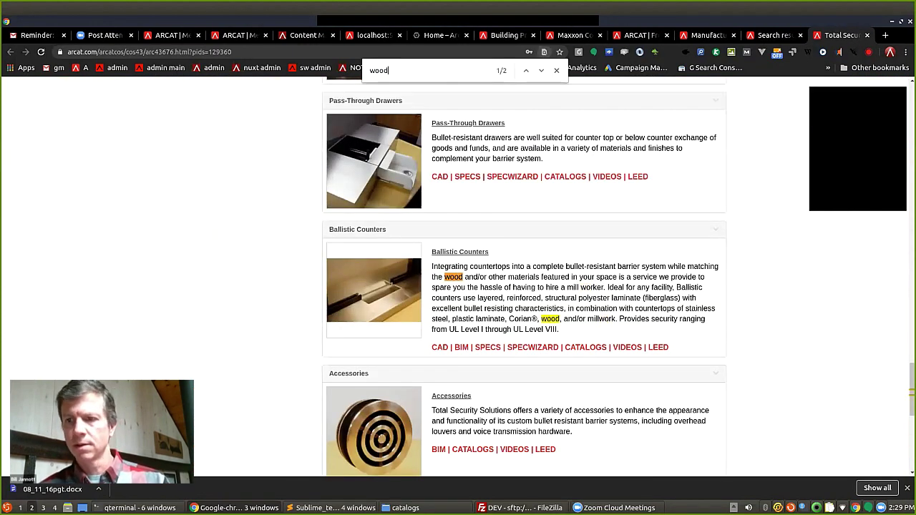
left_click_drag(912, 389, 911, 110)
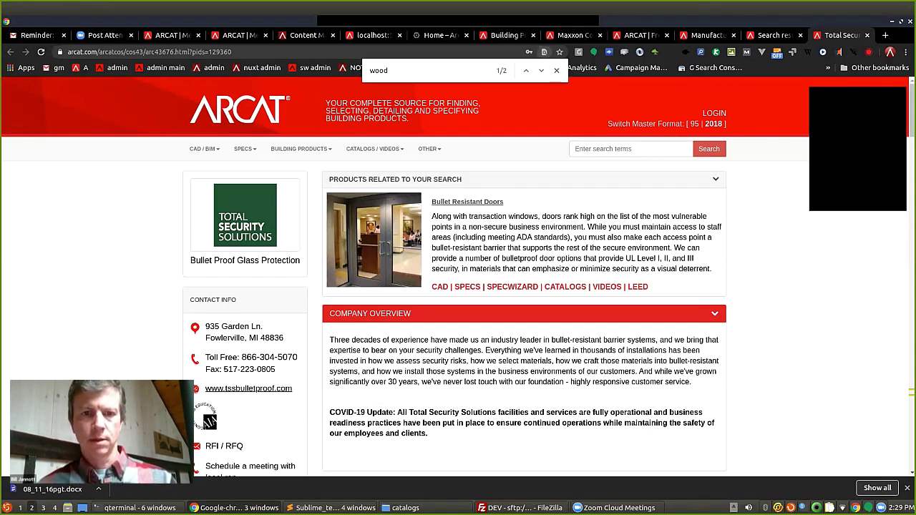
key("ctrl+w")
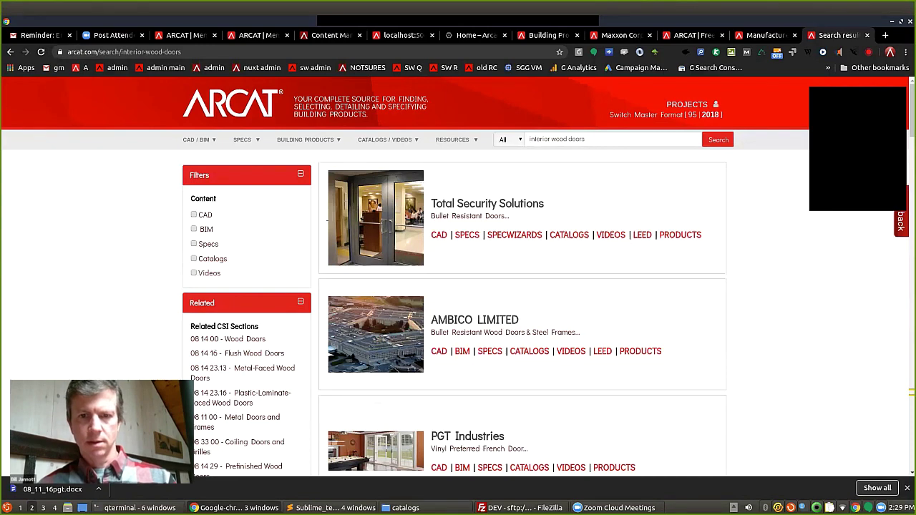
Open AMBICO's bullet resistant wood doors listing from the results.
scroll(505, 308, "down", 3)
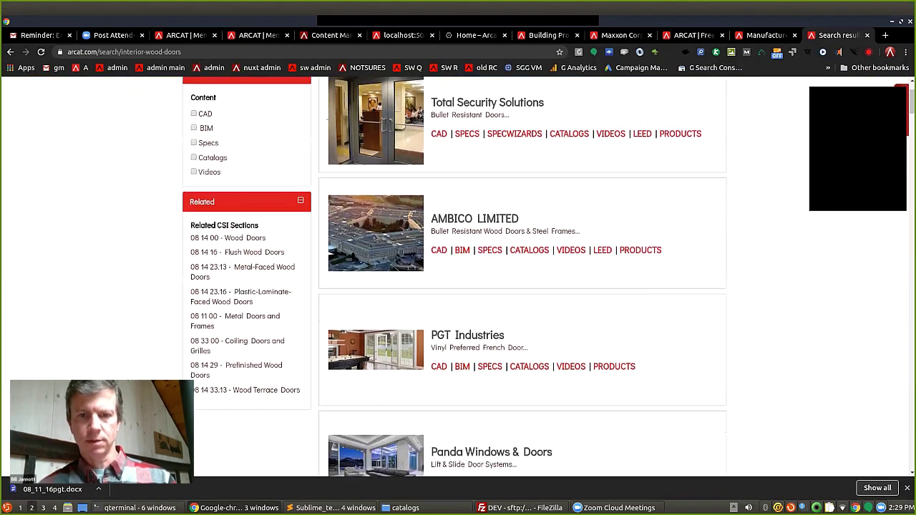
scroll(504, 308, "up", 2)
left_click(505, 307)
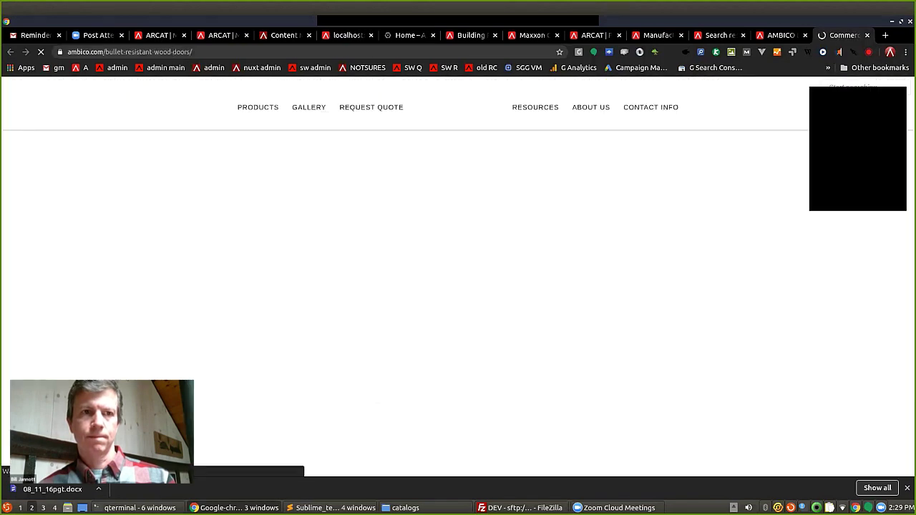
Find 'wood' on AMBICO's Bullet Resistant Wood Doors website page, then close that tab.
key("ctrl+f")
type("wood")
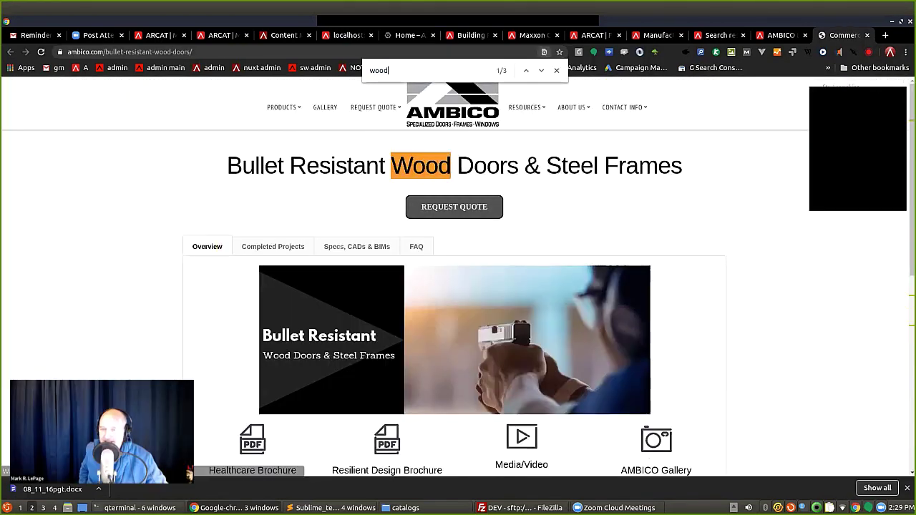
key("Return")
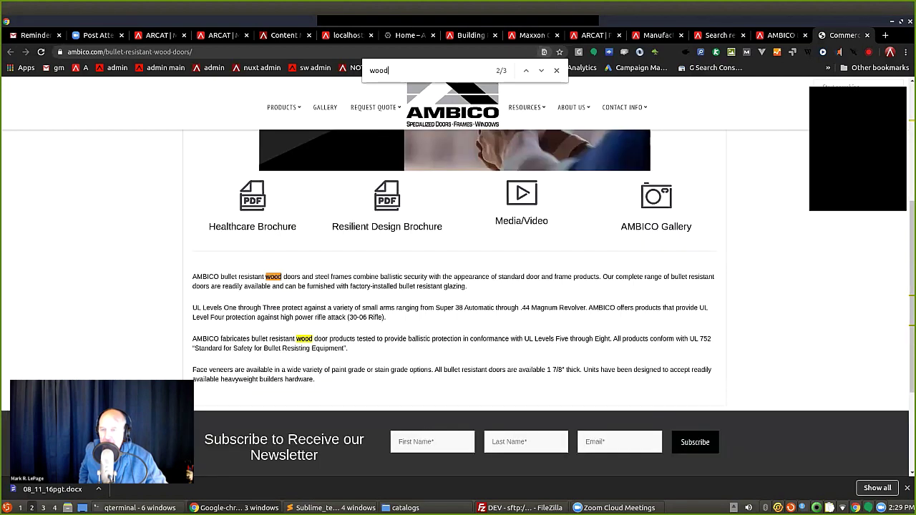
key("ctrl+w")
Close the AMBICO tab and search 'residential interior wood doors', scrolling the results.
left_click(630, 149)
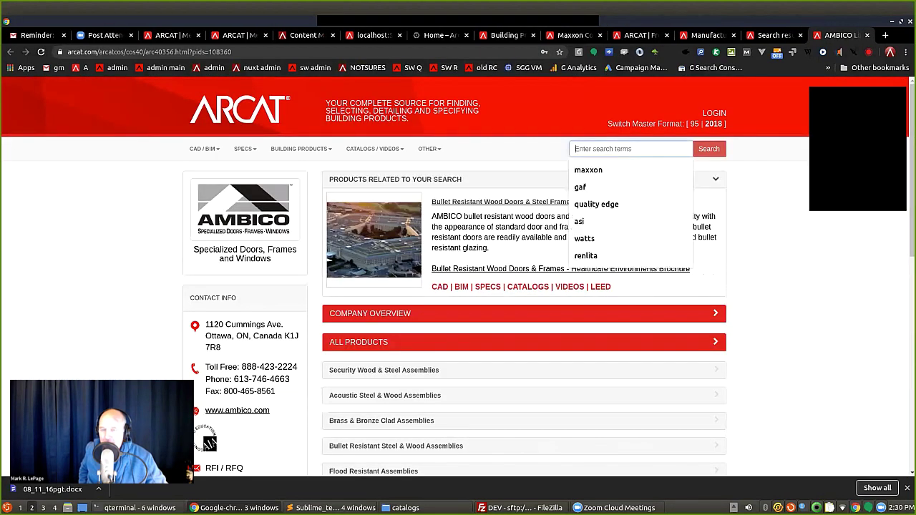
key("ctrl+w")
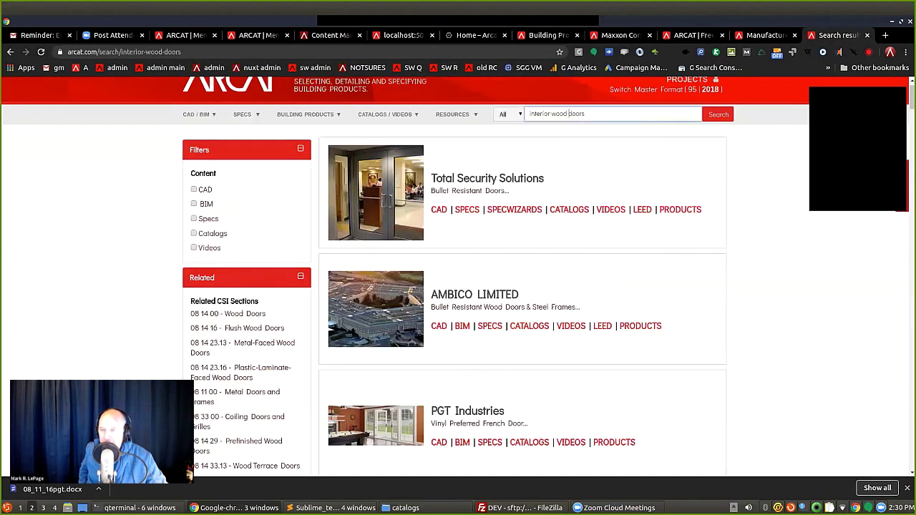
type("residential")
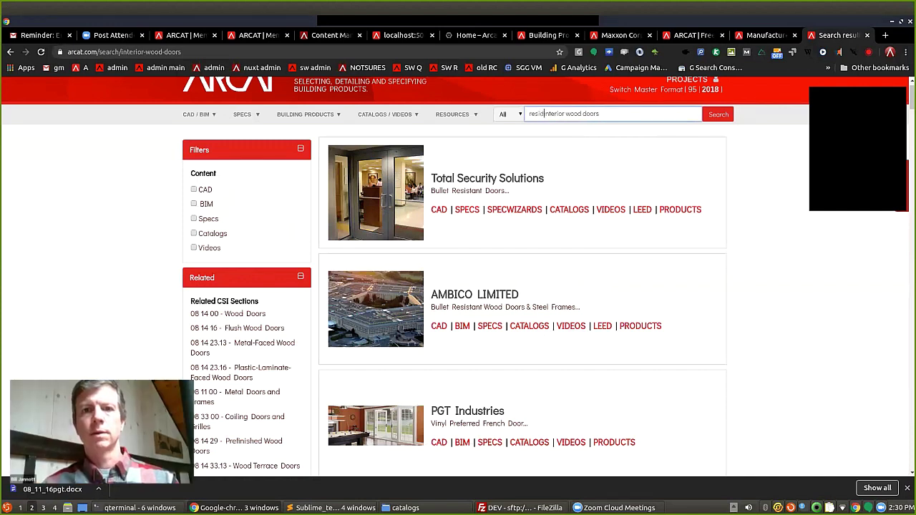
key("Return")
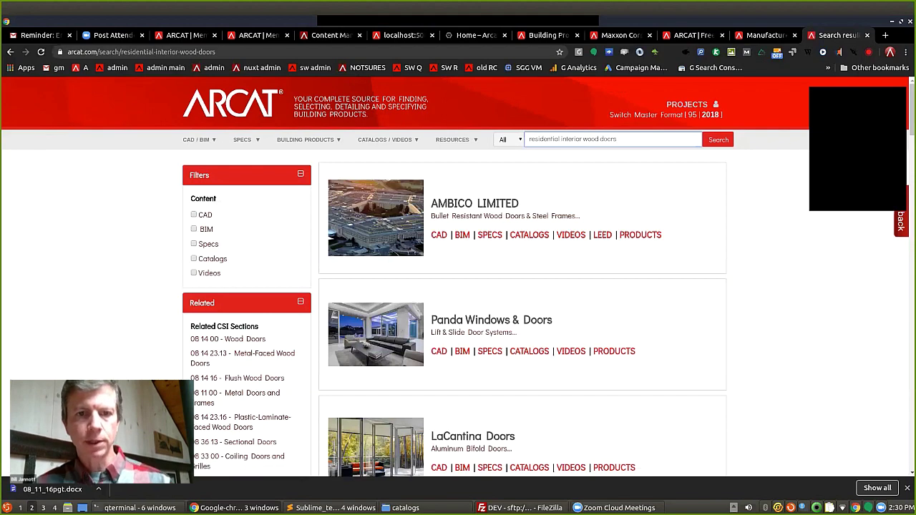
scroll(570, 247, "down", 5)
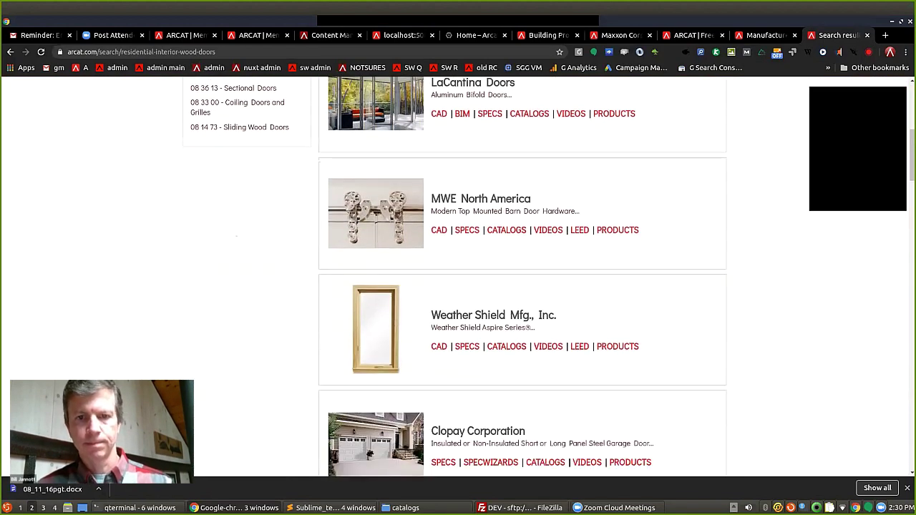
Open Weather Shield's ARCAT page and its website in background tabs and switch to them.
middle_click(494, 315)
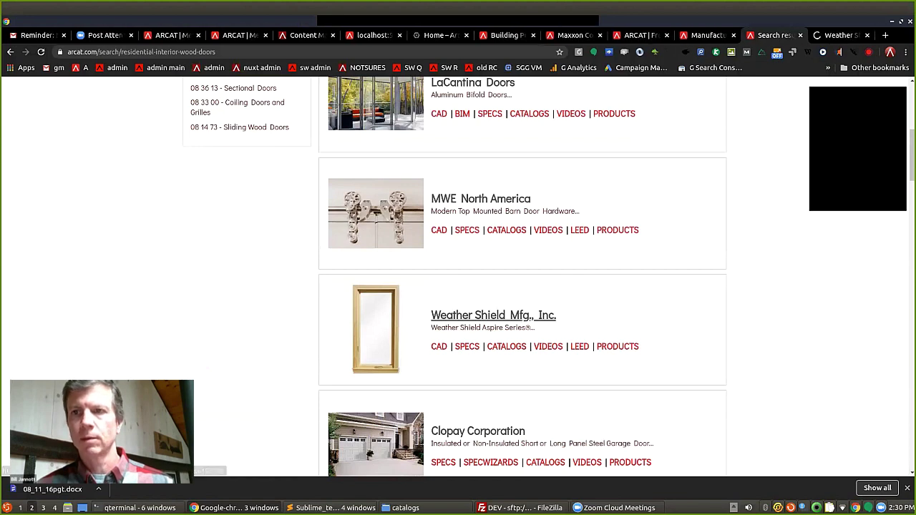
key("ctrl+Tab")
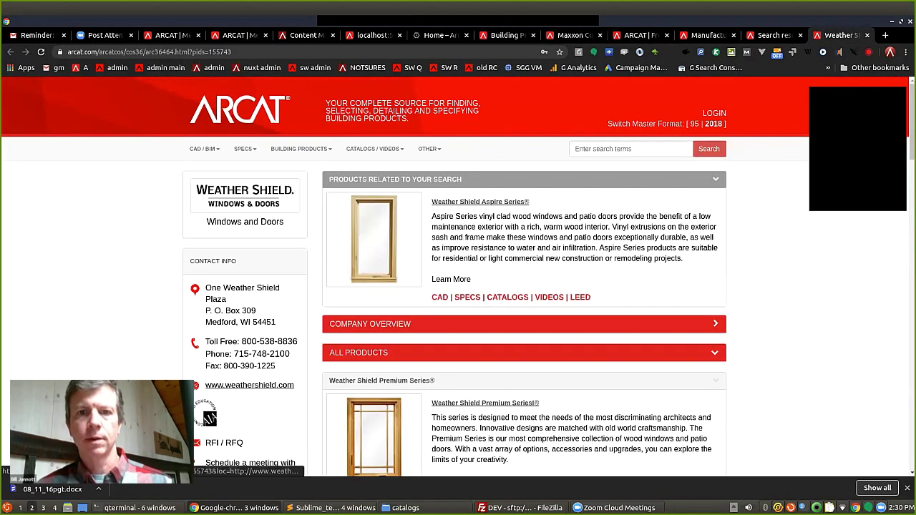
middle_click(249, 385)
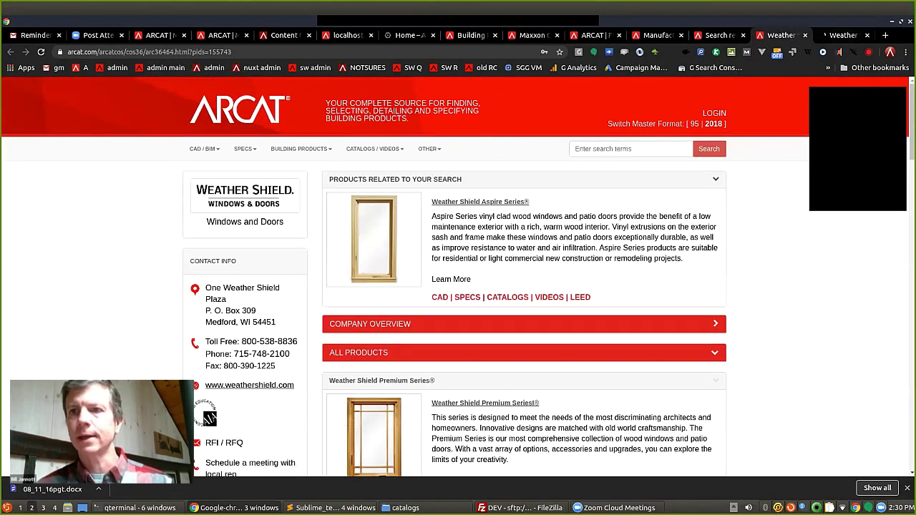
key("ctrl+Tab")
View the Aspire Series Hinged Patio Door page, then close both Weather Shield tabs.
scroll(458, 286, "down", 8)
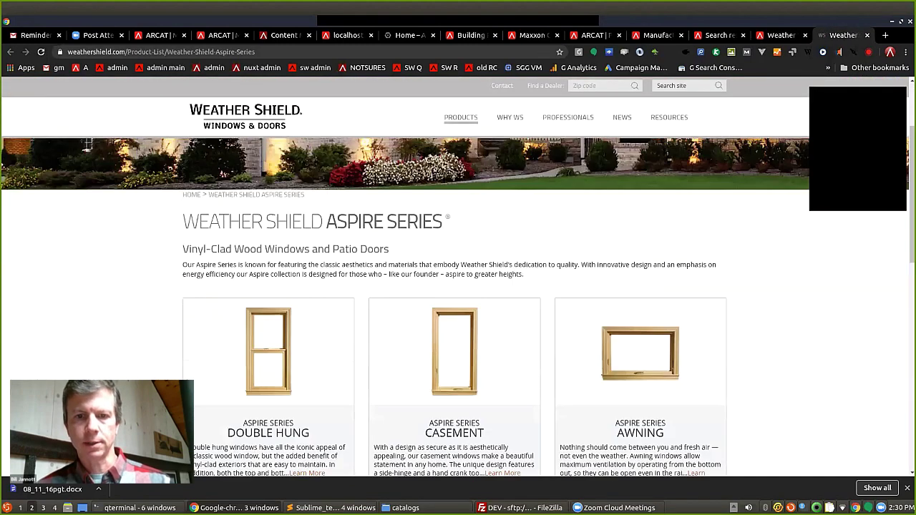
scroll(640, 251, "down", 3)
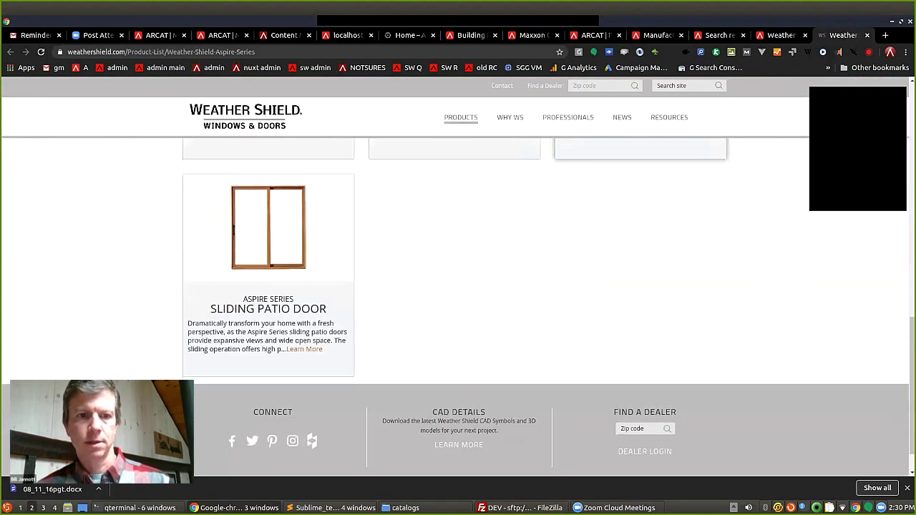
scroll(641, 250, "up", 3)
left_click(641, 236)
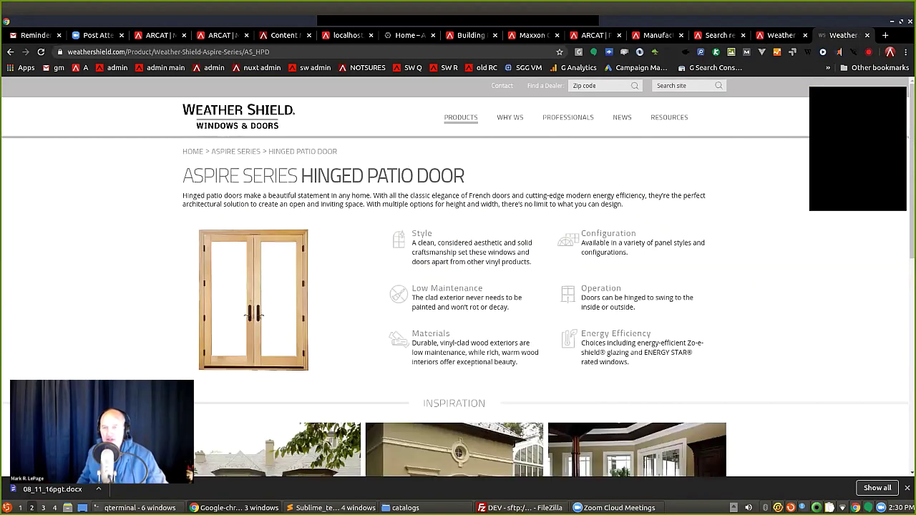
key("ctrl+w")
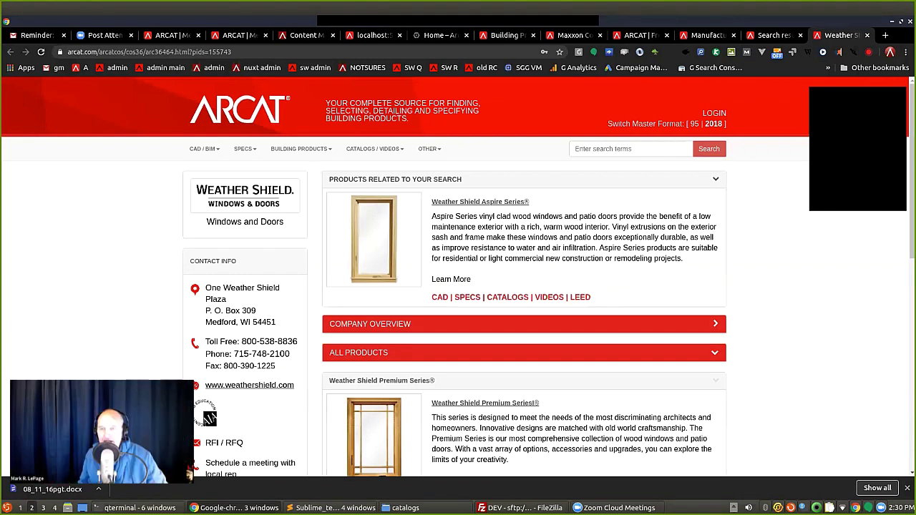
key("ctrl+w")
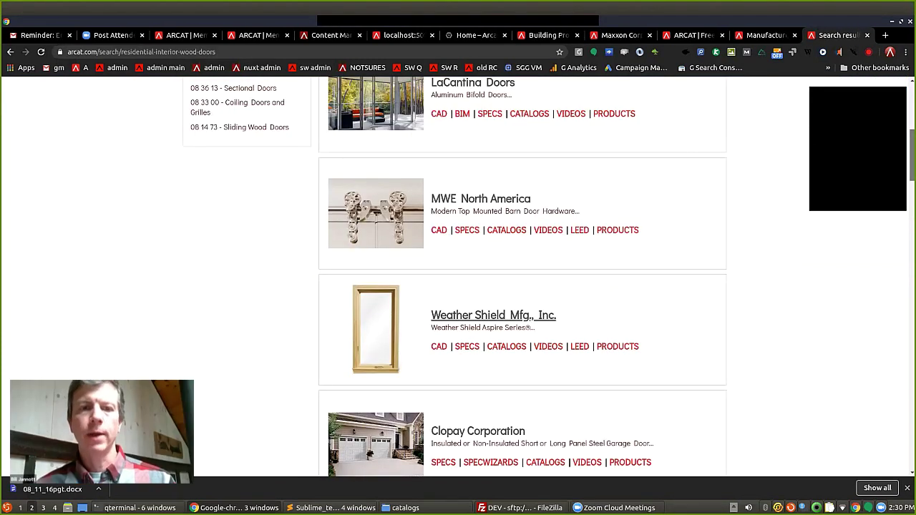
scroll(493, 318, "down", 5)
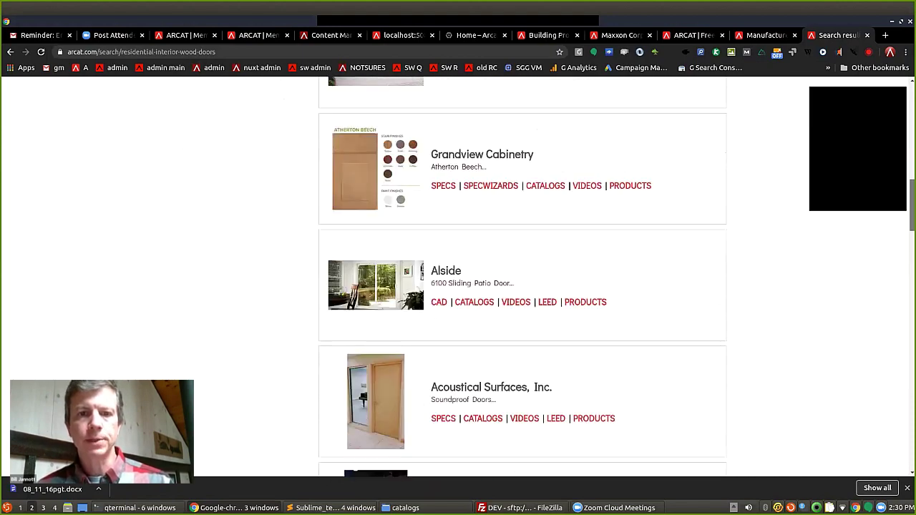
scroll(523, 279, "up", 10)
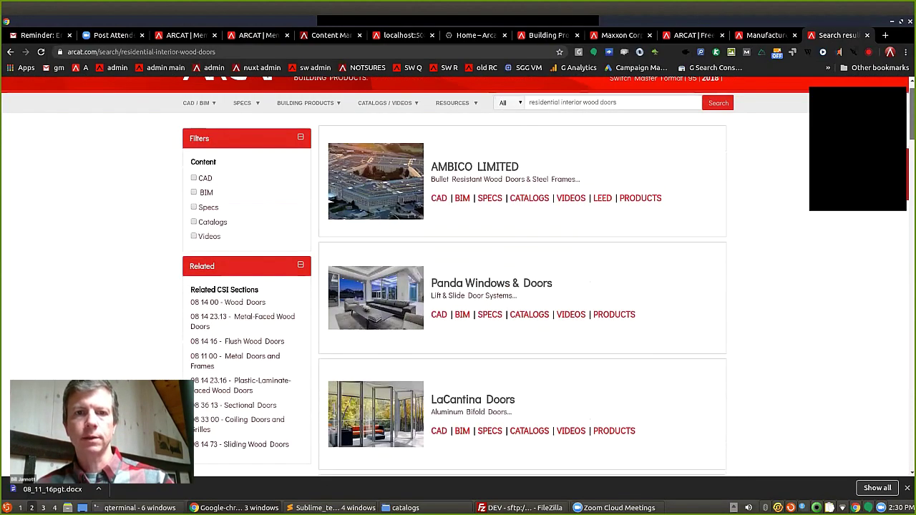
scroll(462, 190, "down", 1)
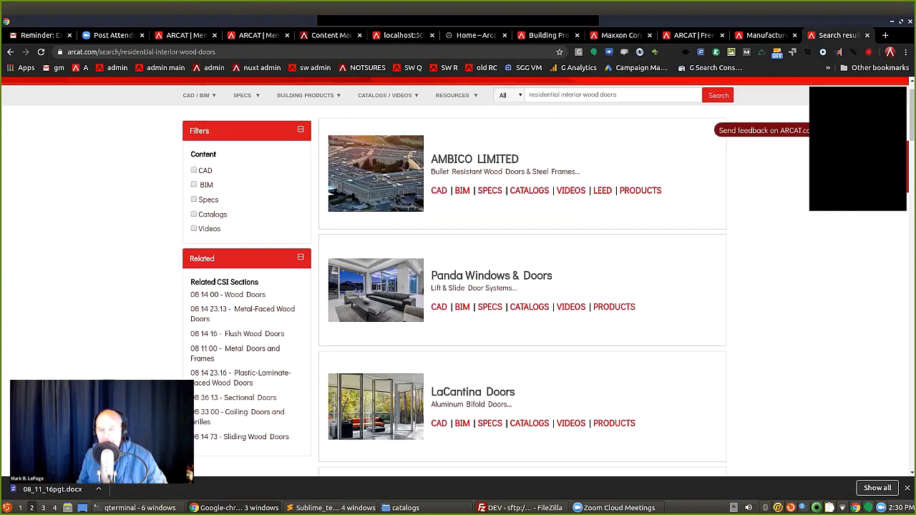
scroll(523, 279, "down", 20)
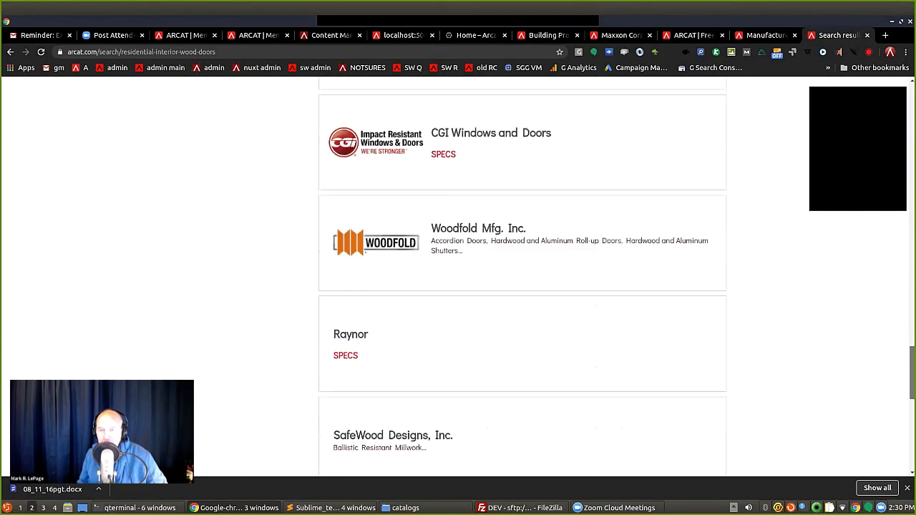
scroll(522, 280, "down", 5)
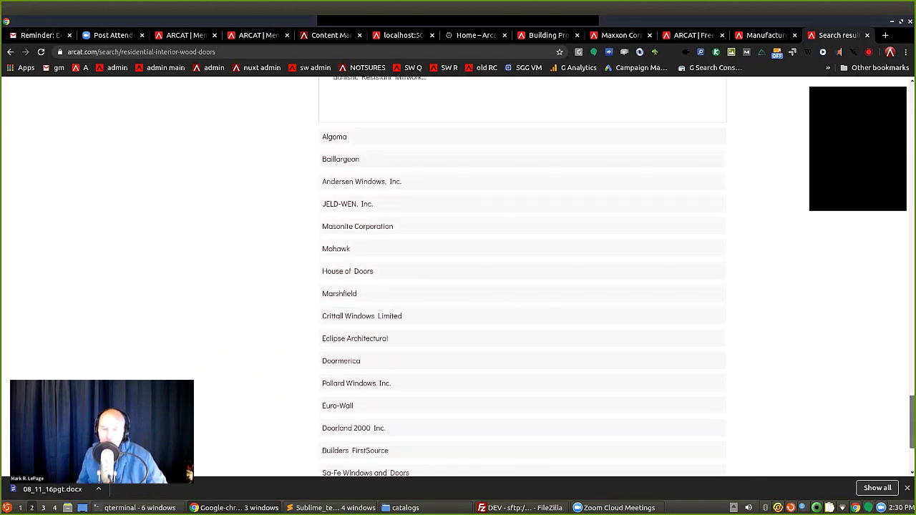
Find 'jeld' in the results, open JELD-WEN, Inc.'s listing and website, then close the website.
key("ctrl+f")
type("simpso")
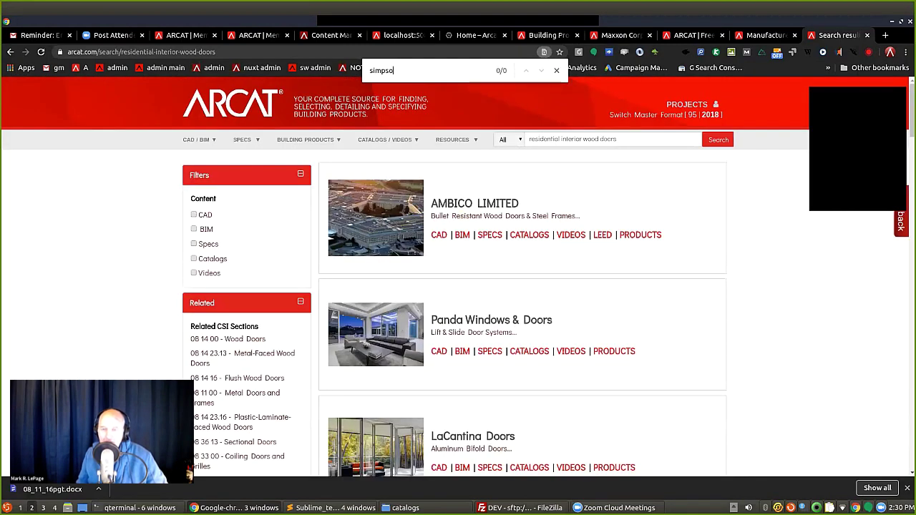
type("n")
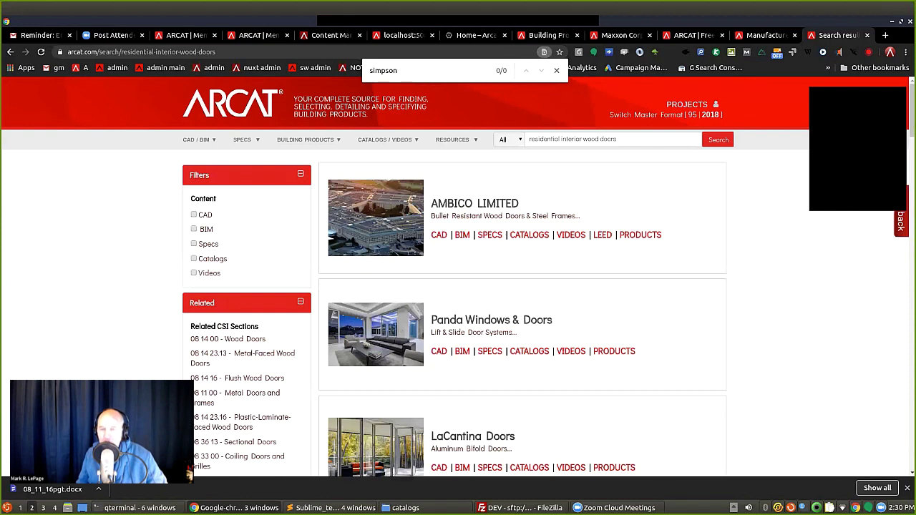
key("ctrl+a")
type("jeld")
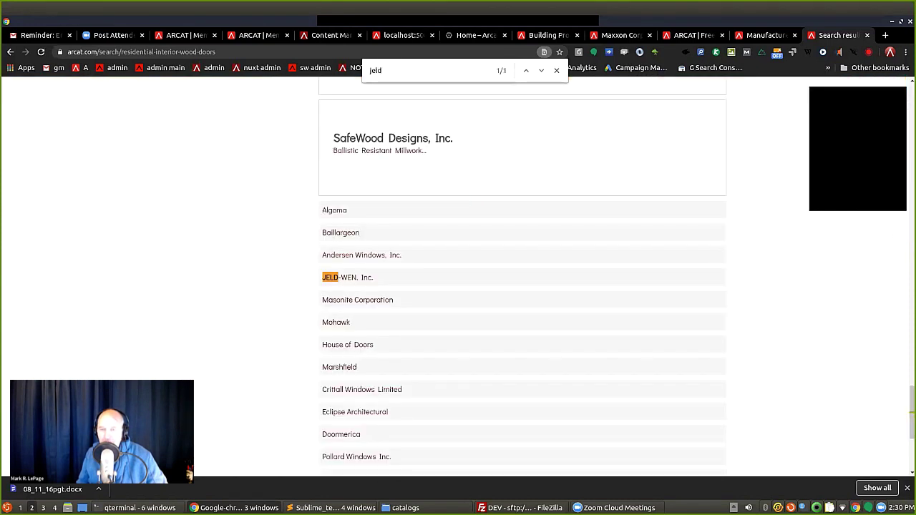
key("ctrl+Return")
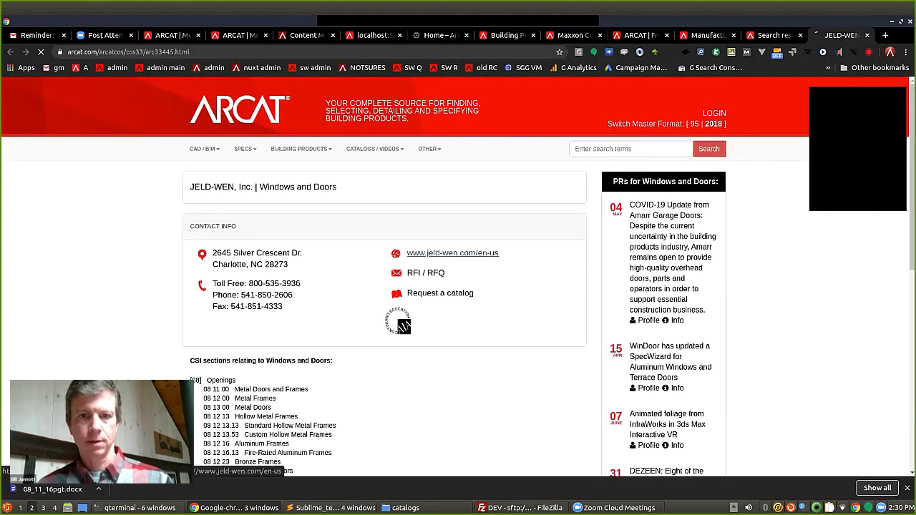
key("Return")
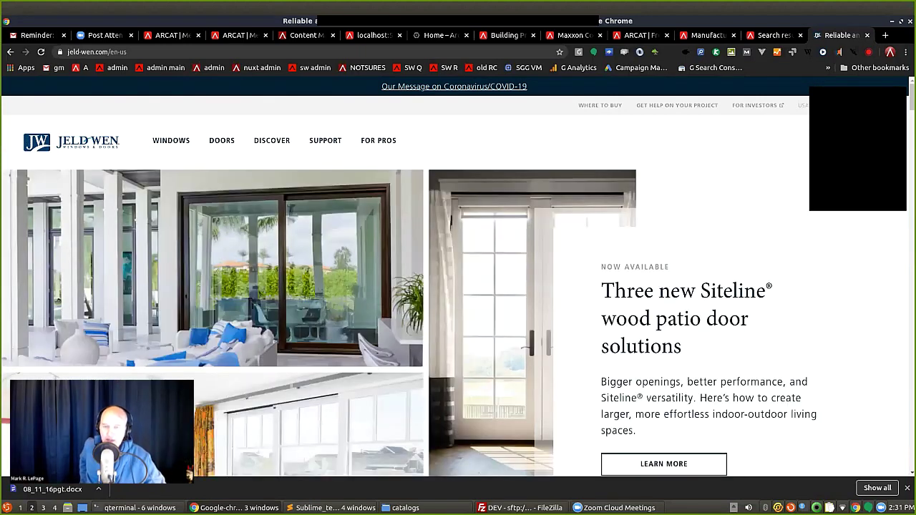
key("ctrl+w")
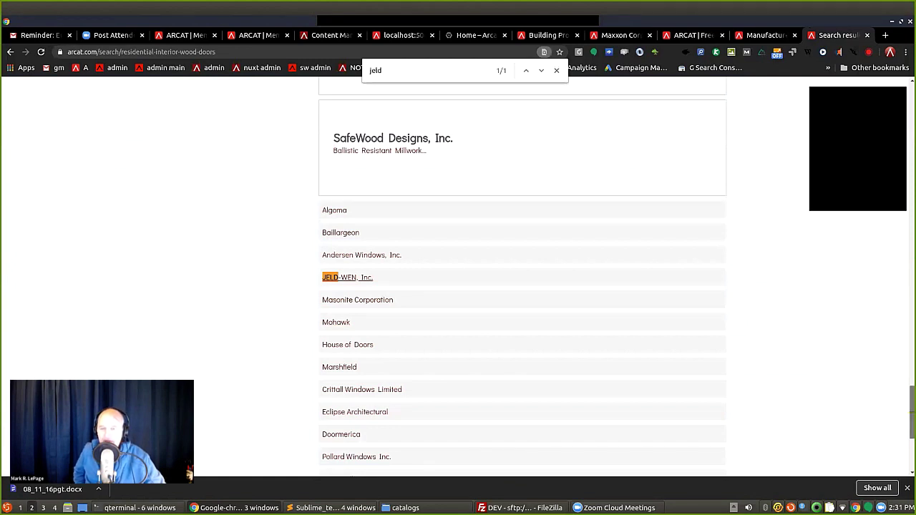
scroll(522, 280, "up", 3)
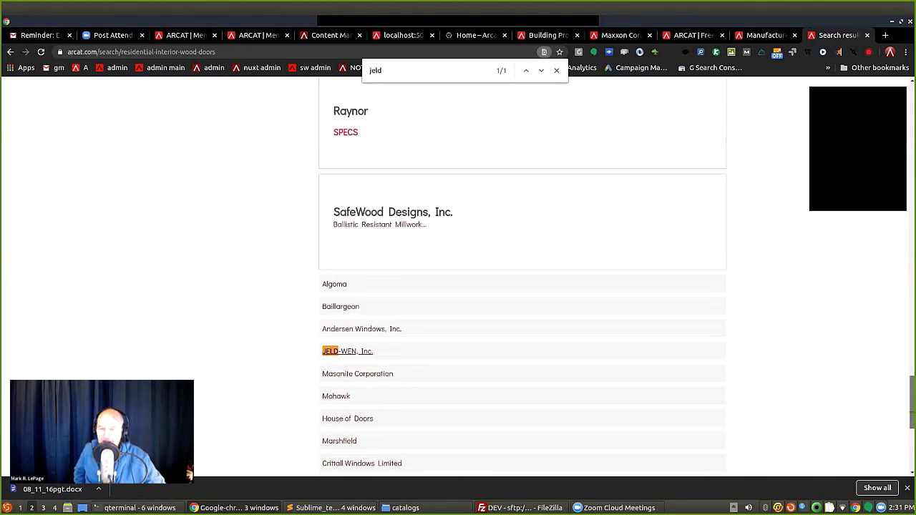
scroll(523, 286, "down", 4)
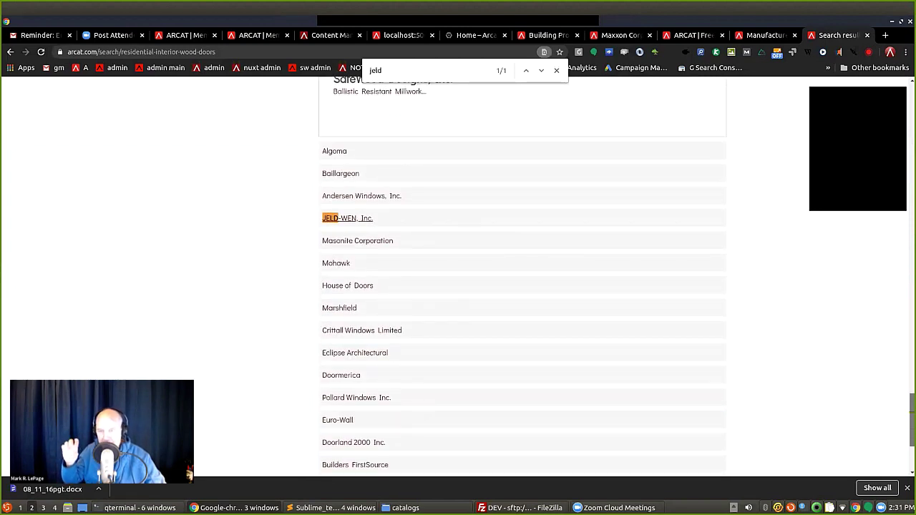
scroll(522, 279, "down", 1)
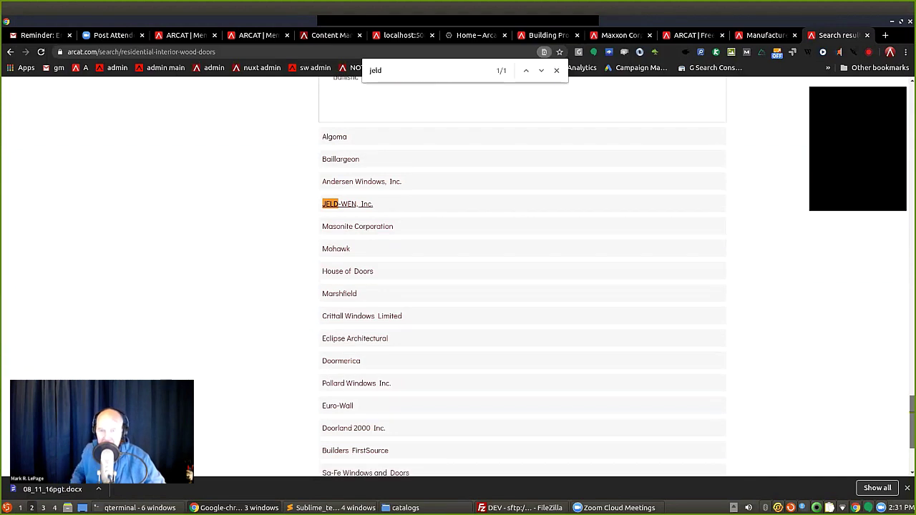
scroll(523, 279, "down", 3)
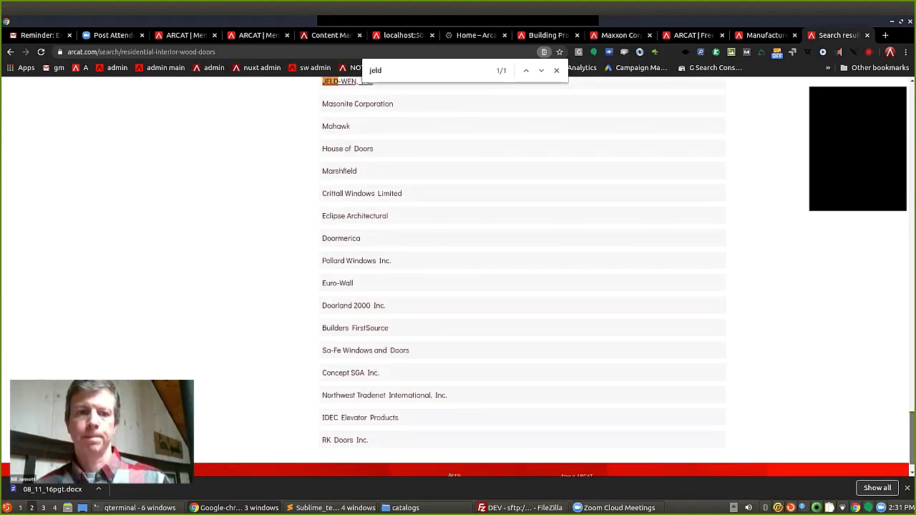
scroll(523, 279, "up", 2)
scroll(522, 279, "up", 15)
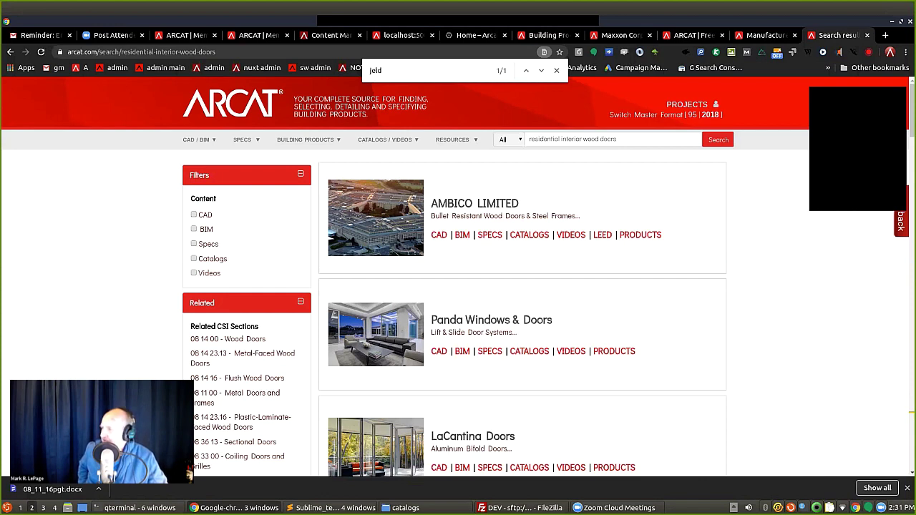
Close the find bar and clear the residential interior wood doors query from the site search box.
key("Escape")
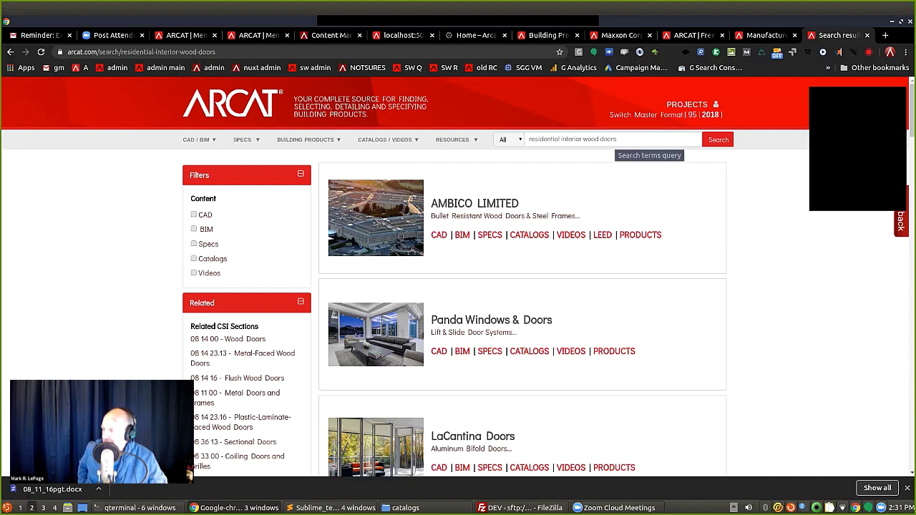
left_click_drag(617, 138, 530, 139)
key("BackSpace")
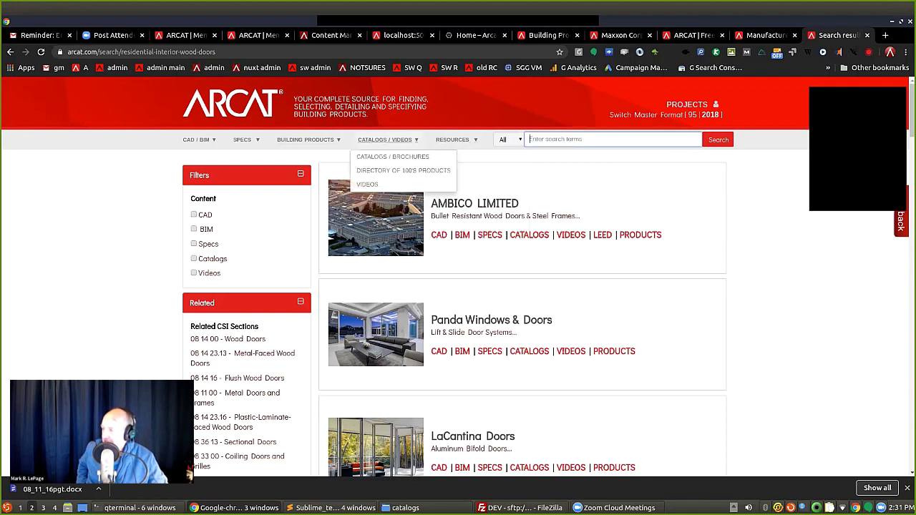
Open the Les Schwab Headquarters project's Outline Specs page via Specs > Outline Specs.
mouse_move(306, 139)
mouse_move(246, 140)
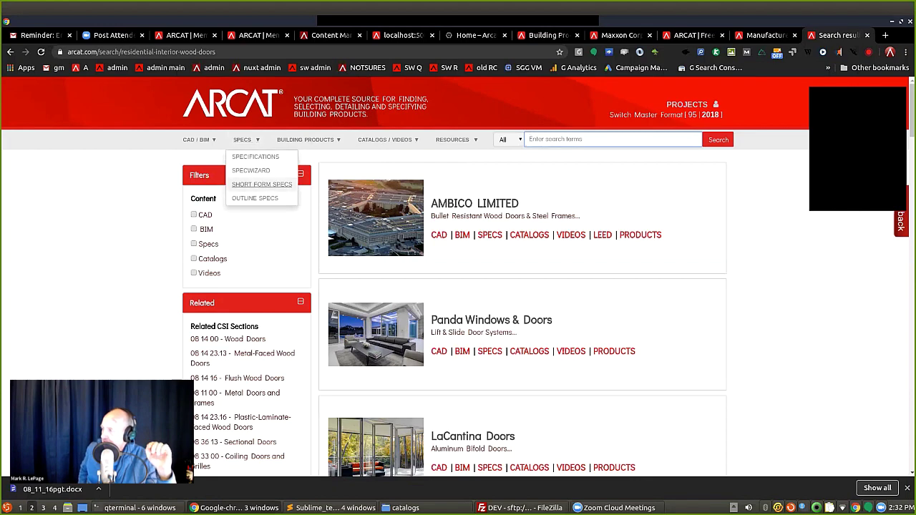
left_click(261, 184)
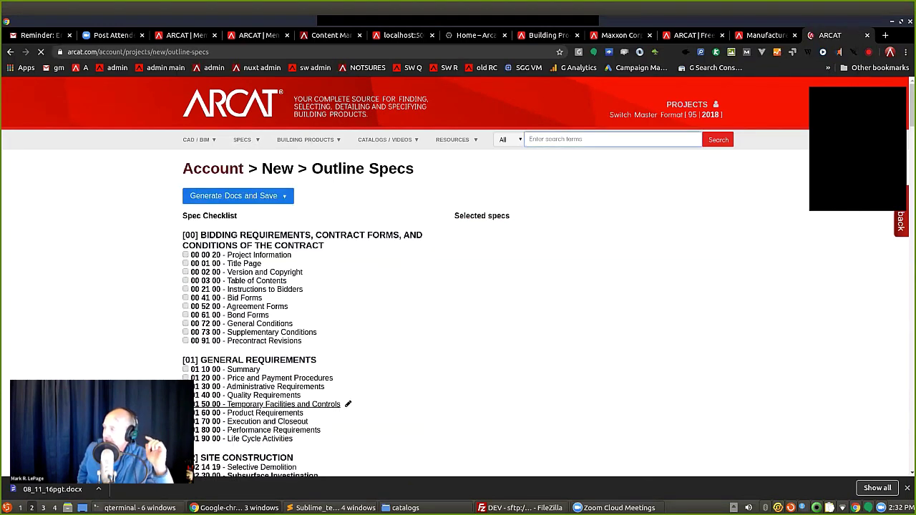
left_click(213, 169)
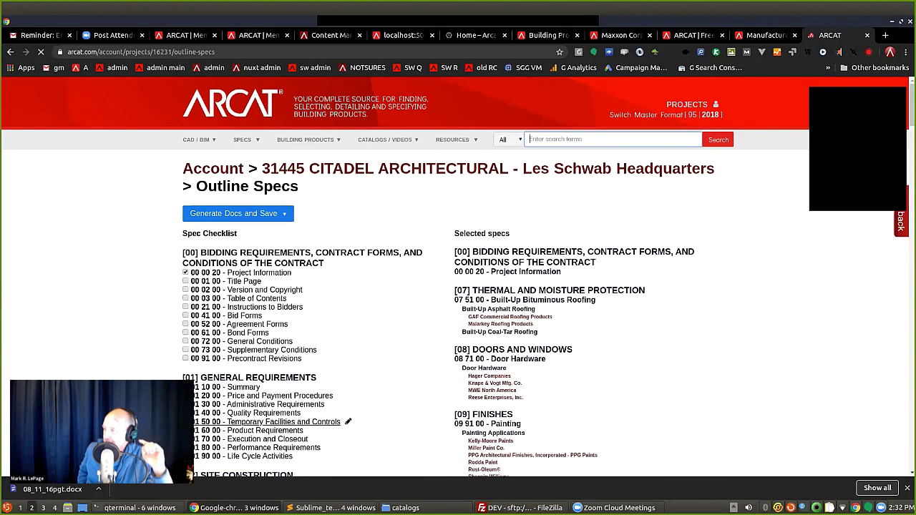
scroll(459, 286, "down", 2)
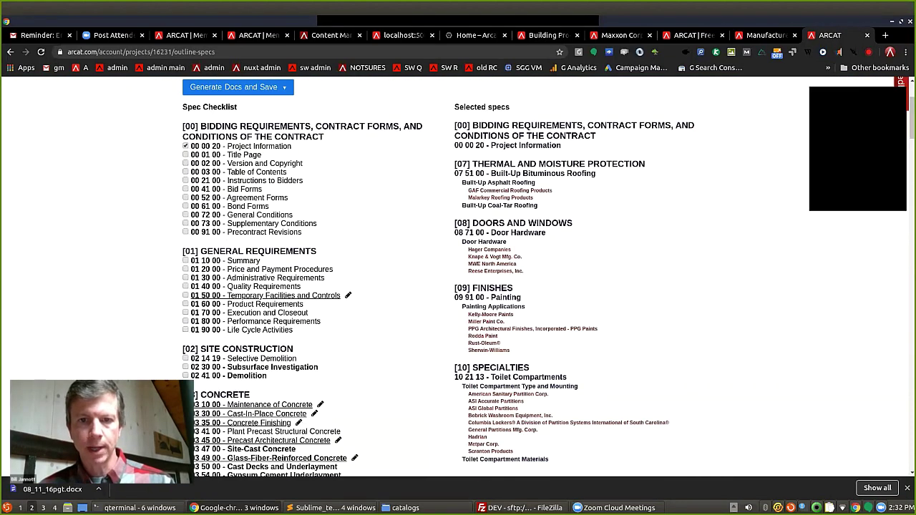
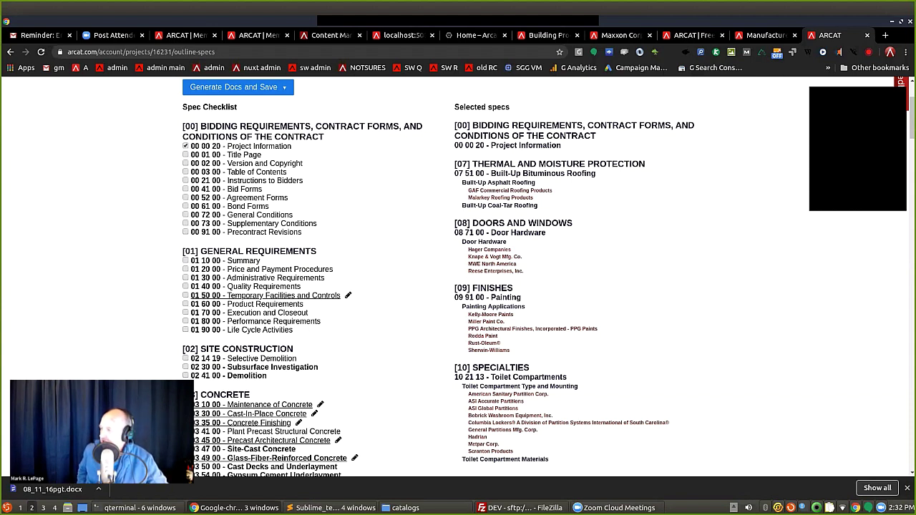
Open Stockton's BNB Layout PDF under CAD Details > 09 Finishes > Lath - Metal Product Layouts.
scroll(458, 279, "up", 2)
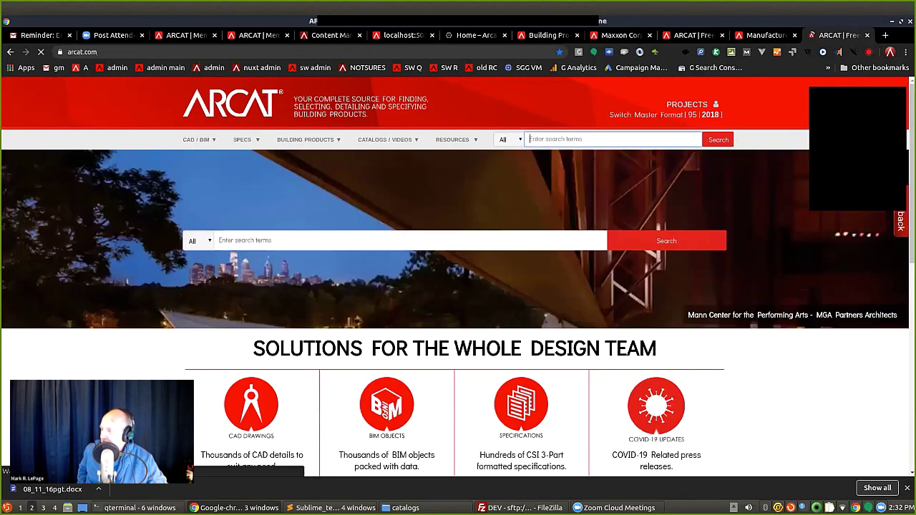
left_click(209, 394)
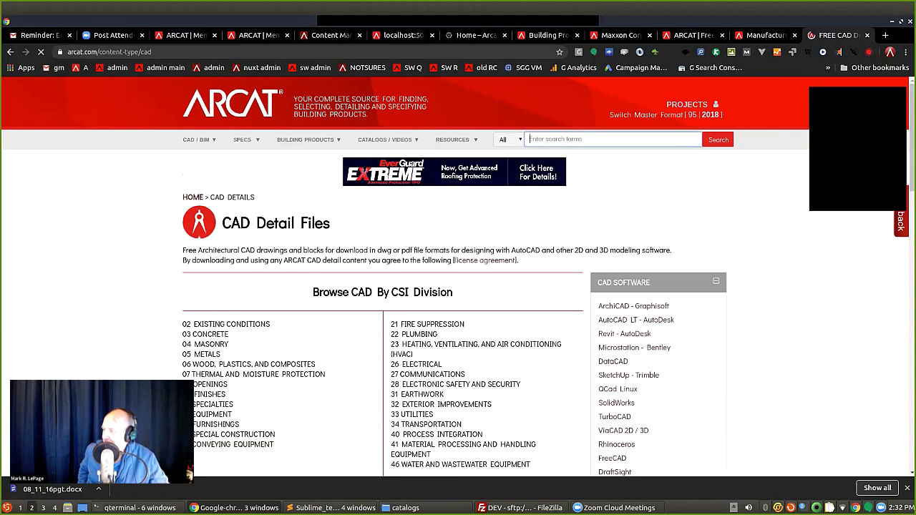
left_click(209, 394)
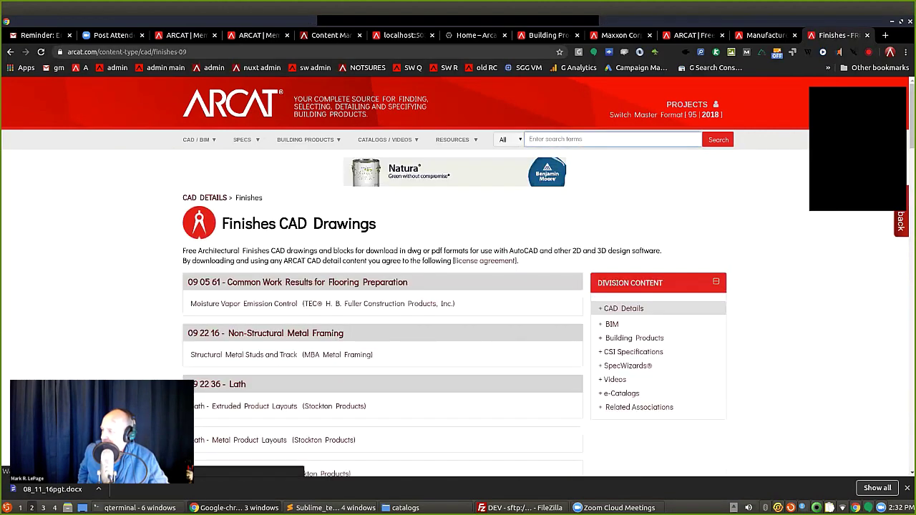
scroll(386, 322, "down", 1)
scroll(387, 286, "down", 2)
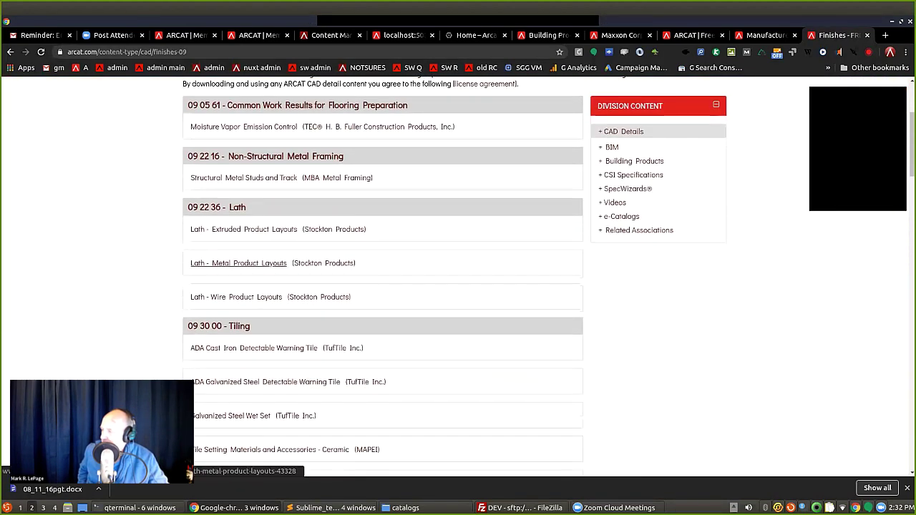
left_click(238, 263)
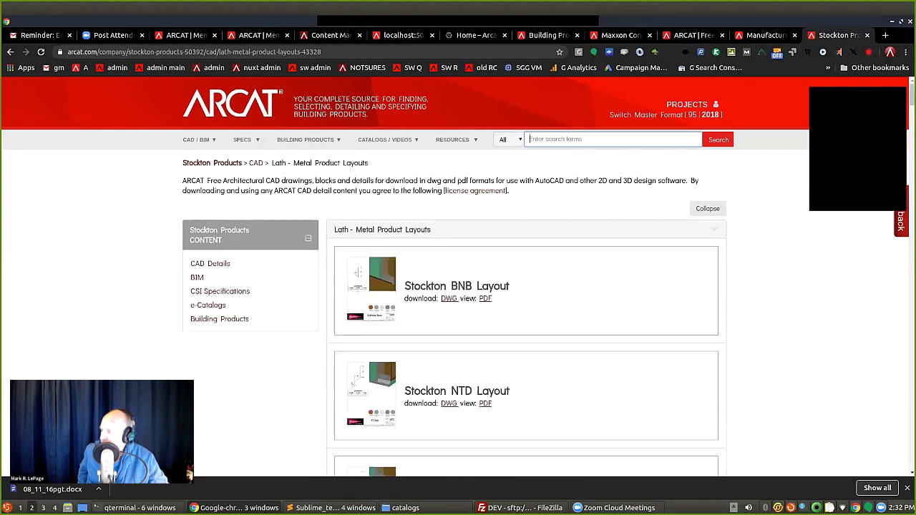
left_click(485, 298)
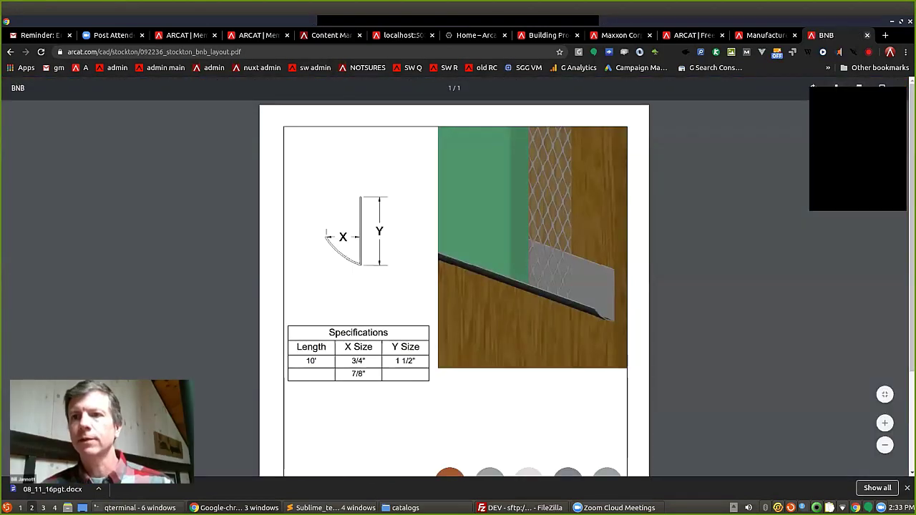
Close the BNB layout PDF and open AMBICO LIMITED's specifications from the wood doors list.
left_click(867, 35)
scroll(522, 279, "up", 3)
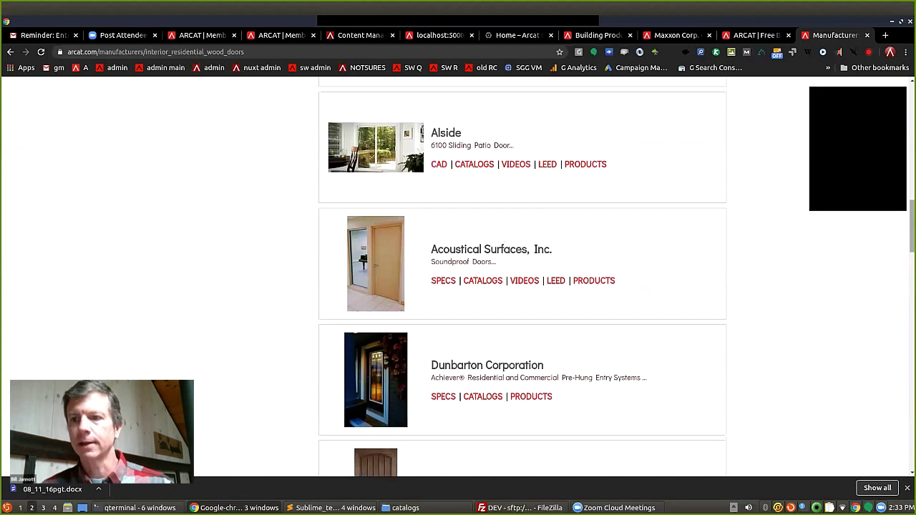
scroll(523, 279, "up", 10)
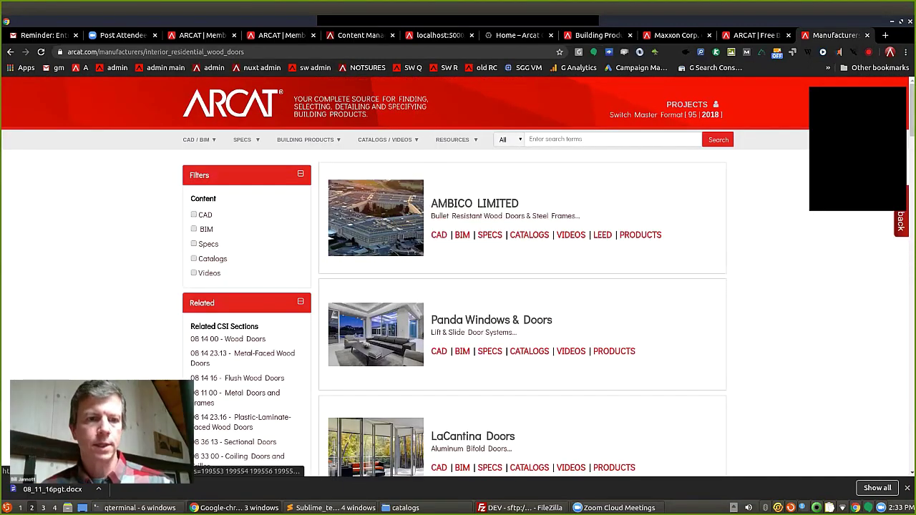
left_click(490, 234)
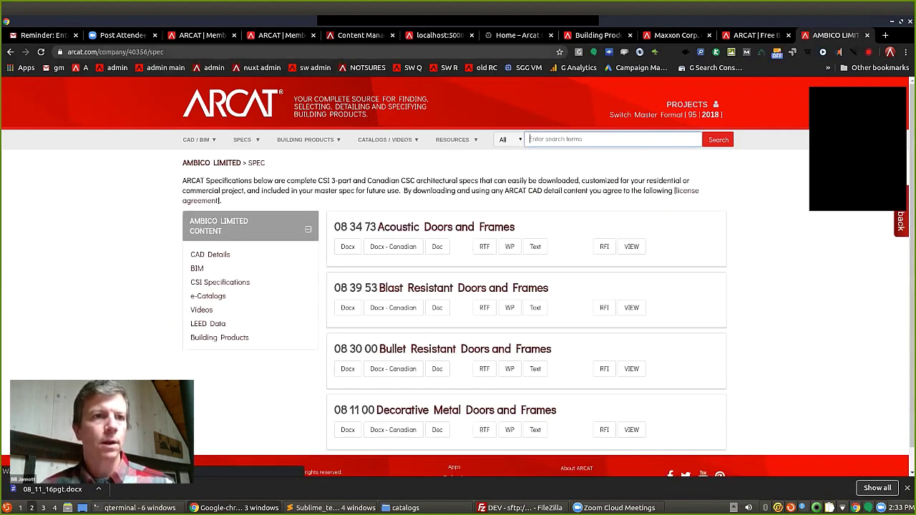
Change the web address to sdspecs/htm/08510out.htm.
key("ctrl+l")
key("End")
key("ctrl+BackSpace")
key("ctrl+BackSpace")
key("ctrl+BackSpace")
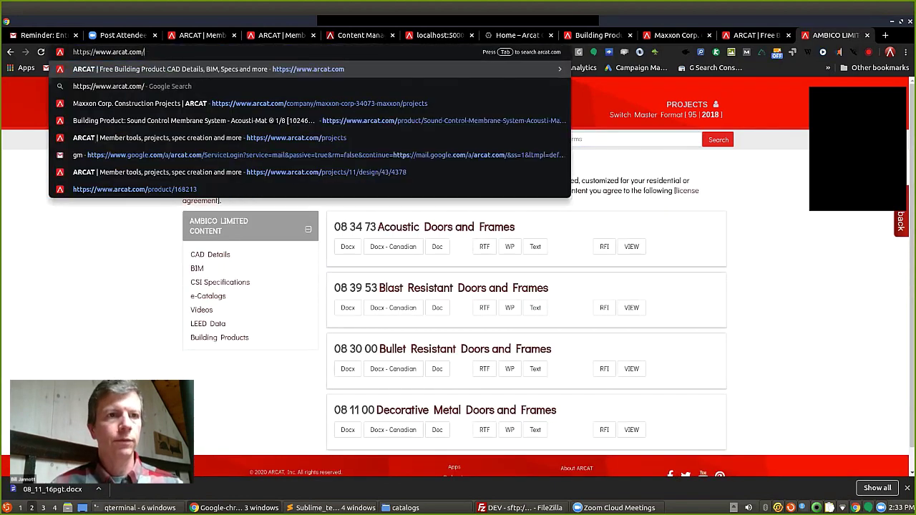
type("sds")
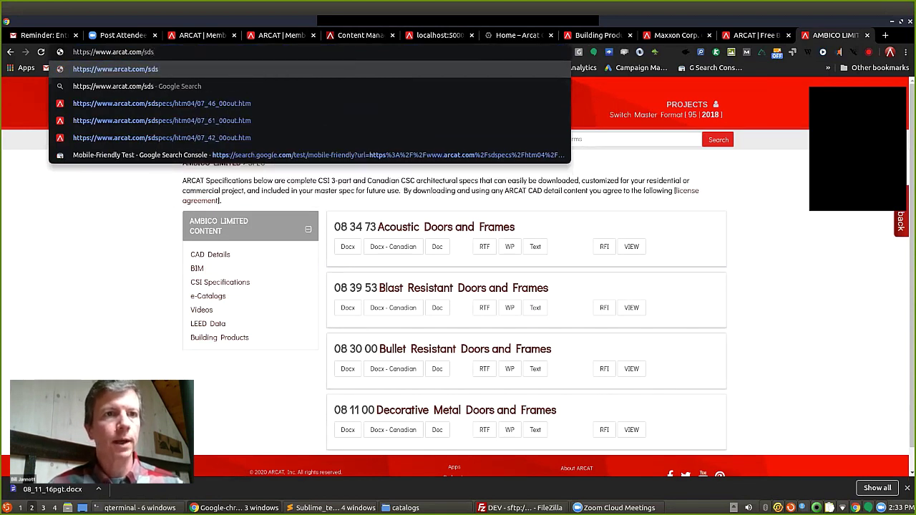
type("pecs/")
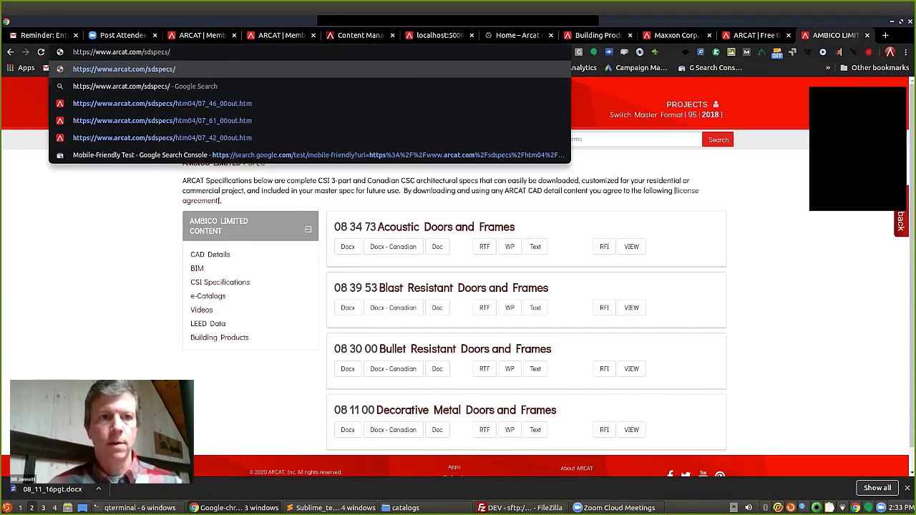
type("htm")
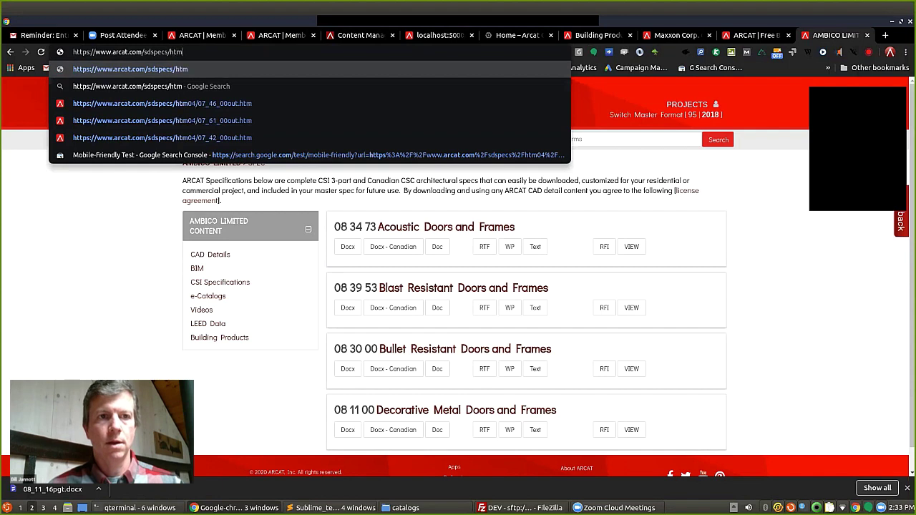
type("/")
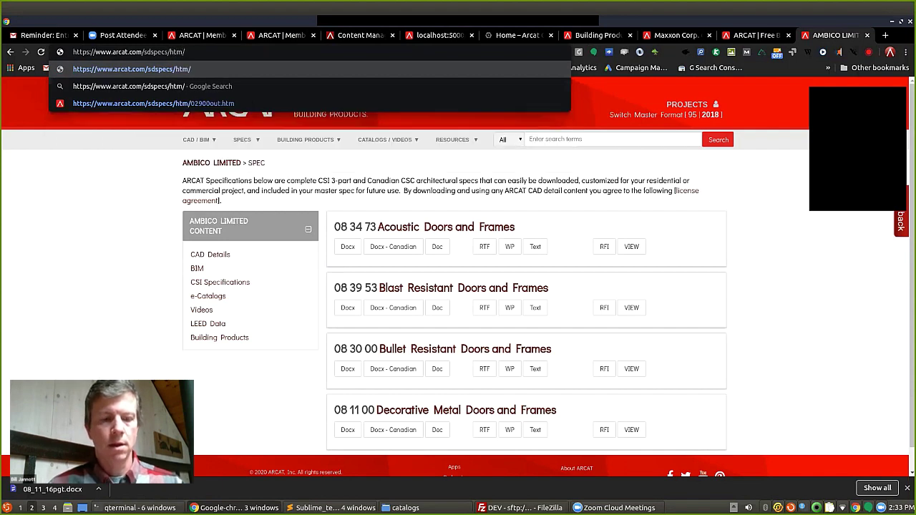
type("08510out.htm")
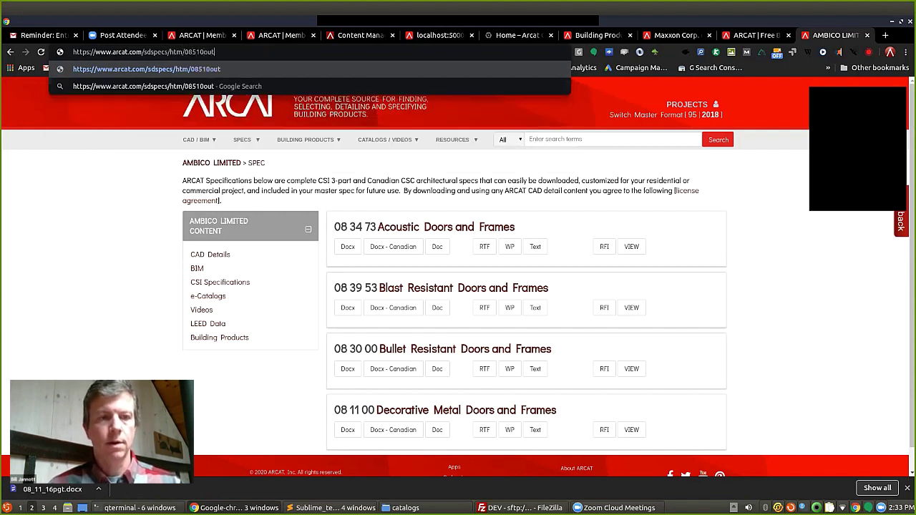
Load the 08510 steel windows spec, zoom to 80%, and scroll through it.
key("Return")
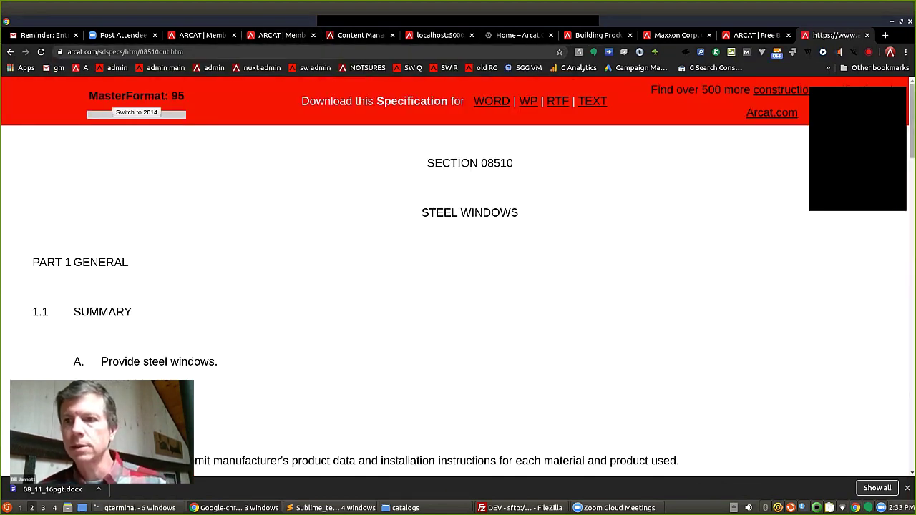
scroll(458, 286, "down", 1)
scroll(458, 287, "down", 5)
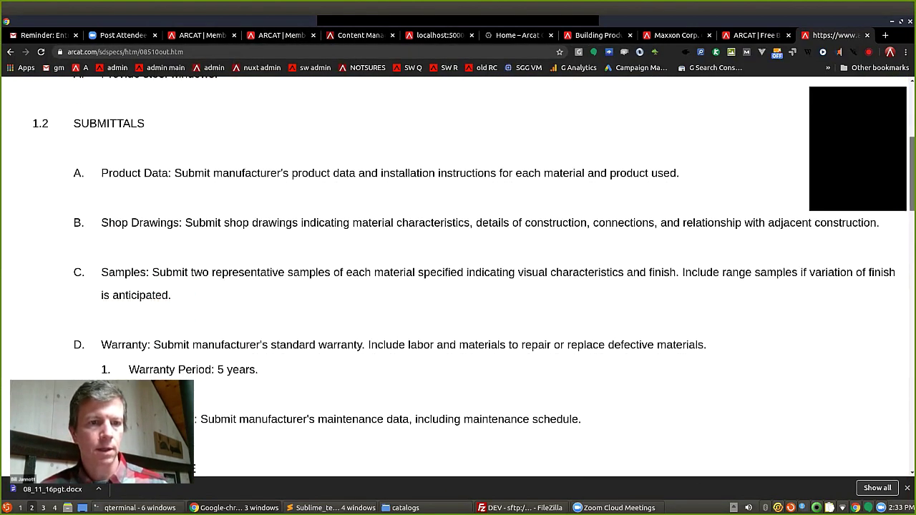
key("ctrl+minus")
key("ctrl+minus")
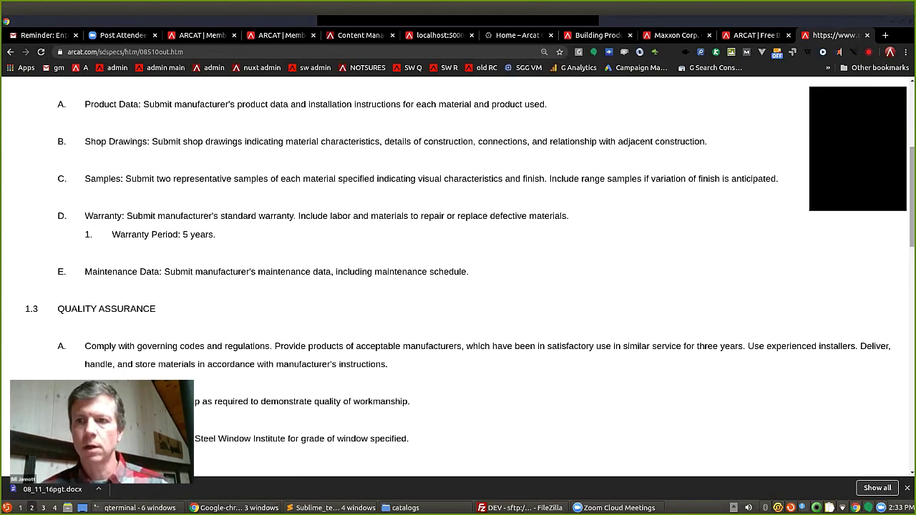
scroll(459, 286, "down", 5)
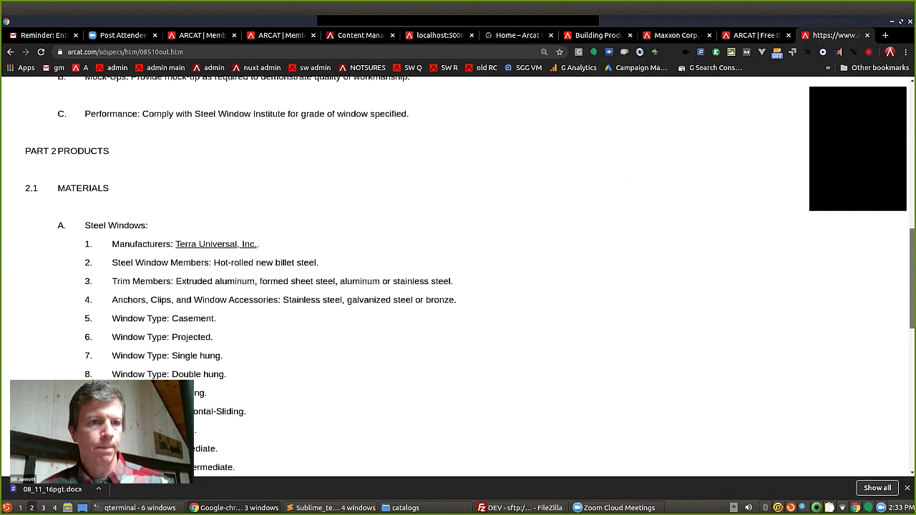
scroll(458, 287, "down", 1)
scroll(458, 286, "down", 2)
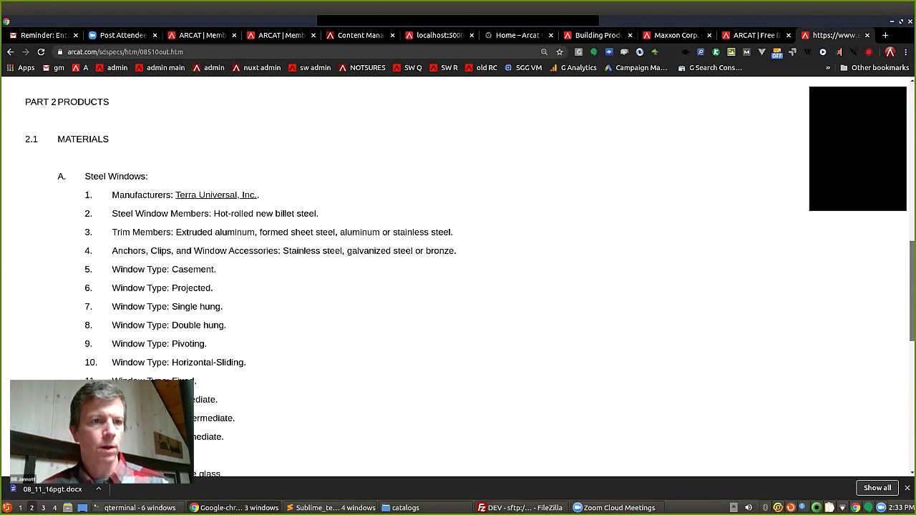
scroll(458, 286, "up", 1)
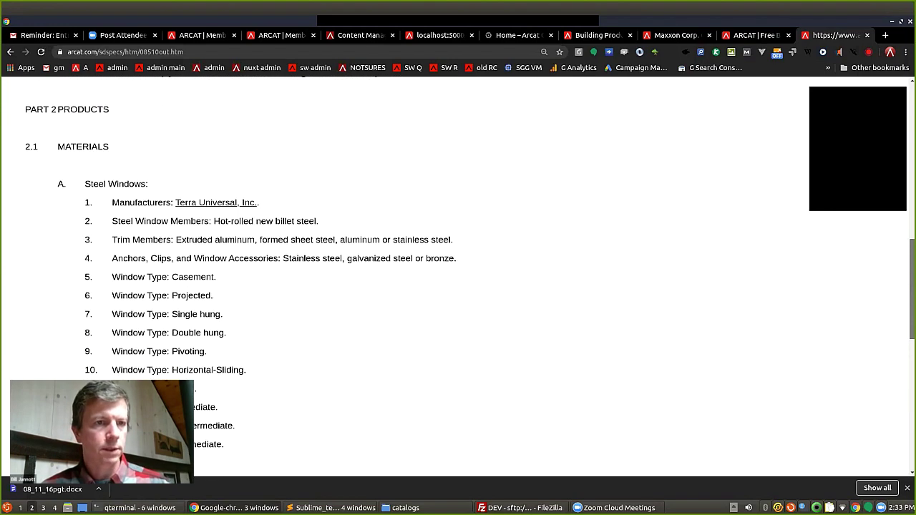
scroll(458, 287, "down", 2)
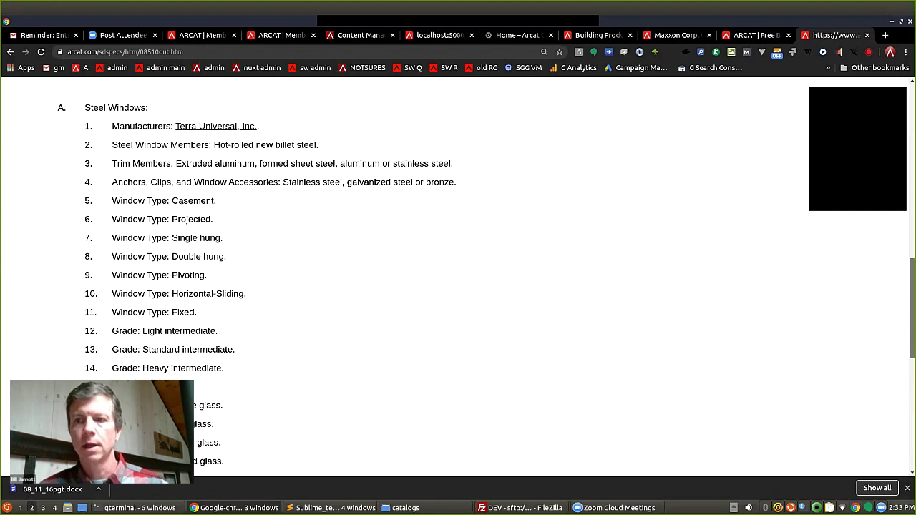
scroll(458, 279, "up", 1)
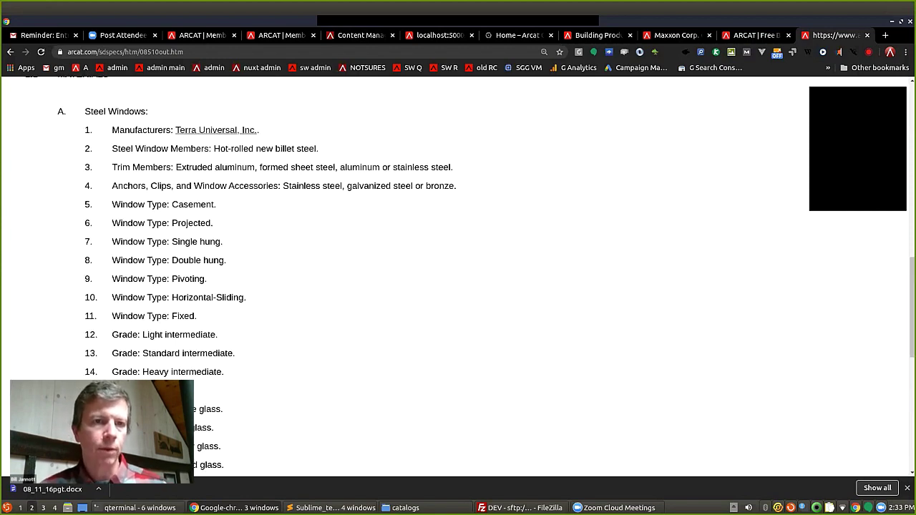
Highlight the manufacturer name, glazing colour items 19–20, finish items 22–23 and Fluoropolymer items 24–25.
left_click_drag(260, 130, 179, 129)
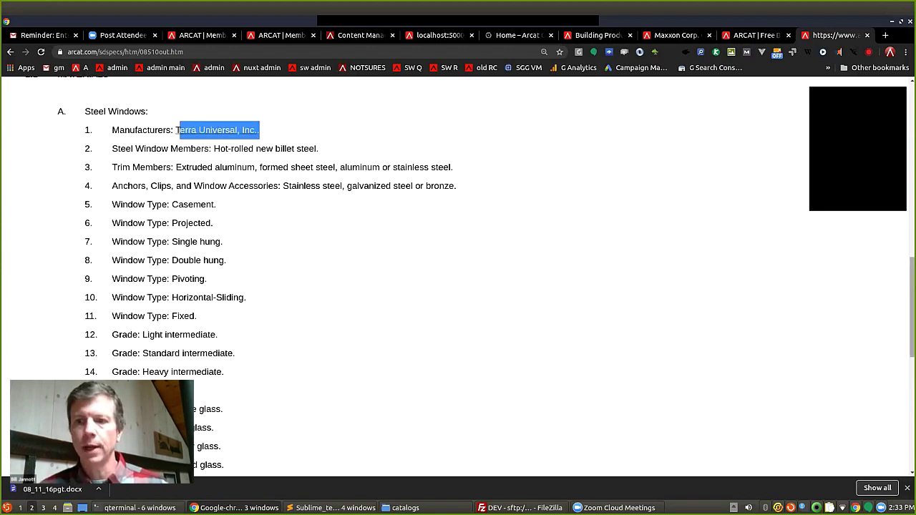
scroll(458, 279, "down", 10)
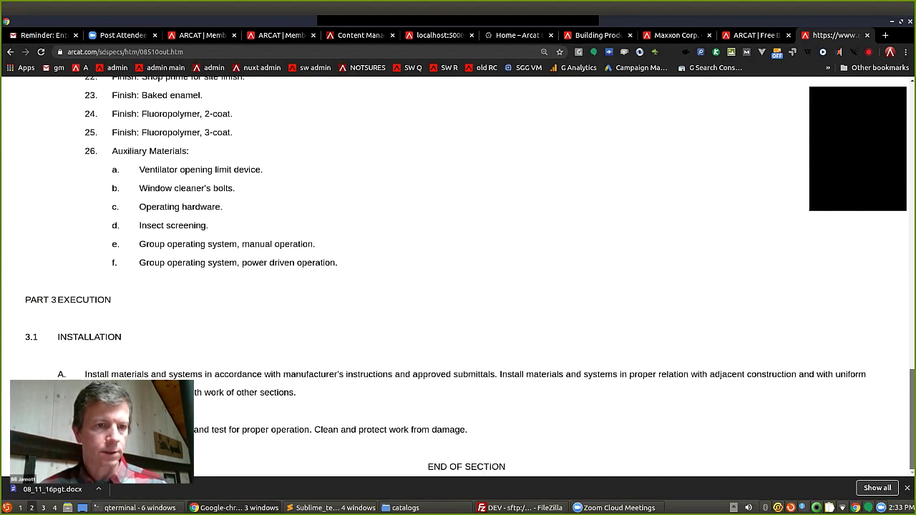
scroll(458, 279, "up", 5)
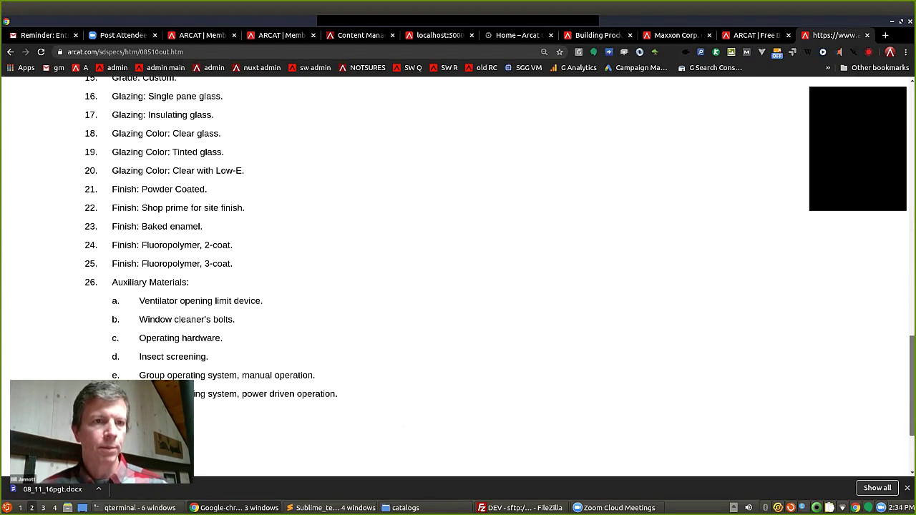
scroll(458, 279, "up", 5)
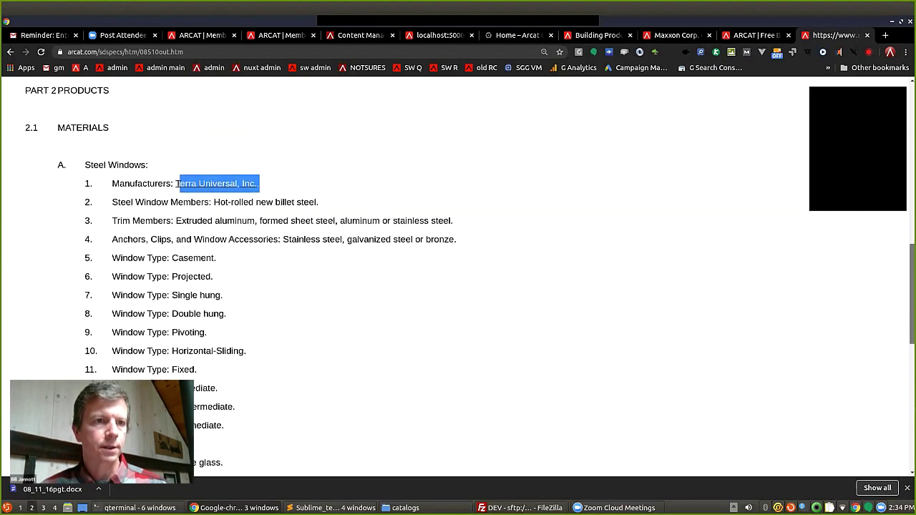
scroll(458, 279, "down", 6)
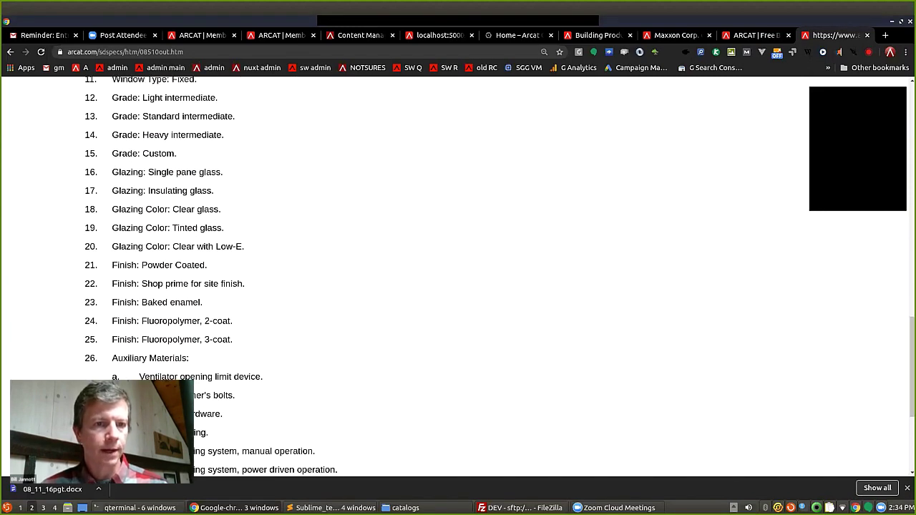
left_click_drag(204, 302, 84, 302)
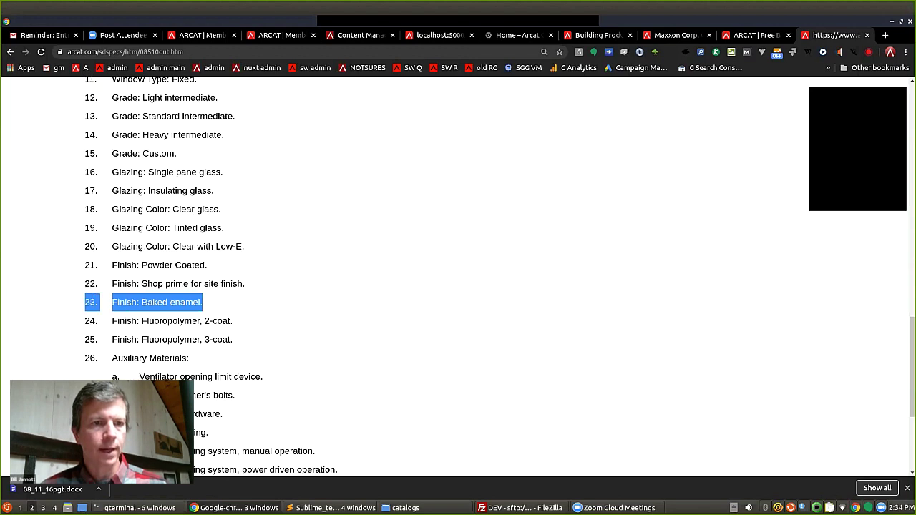
left_click_drag(245, 283, 112, 284)
left_click_drag(245, 246, 89, 227)
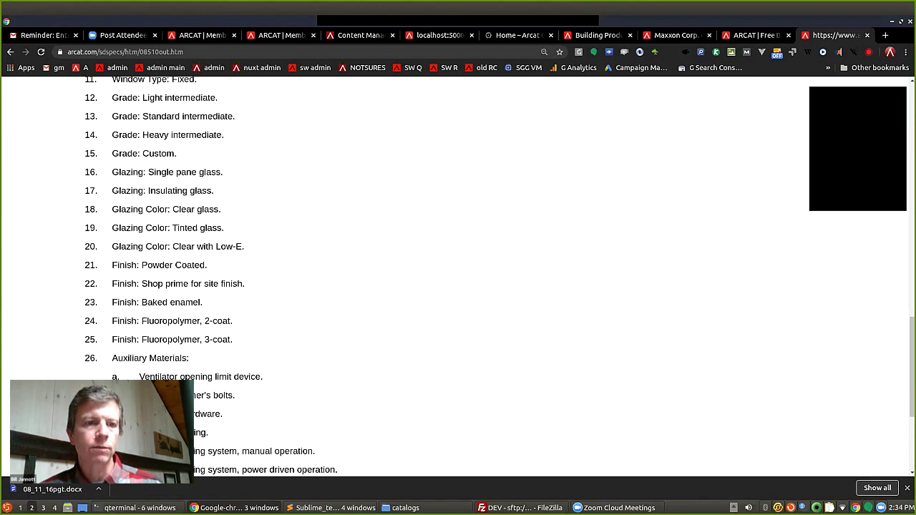
left_click_drag(113, 321, 232, 339)
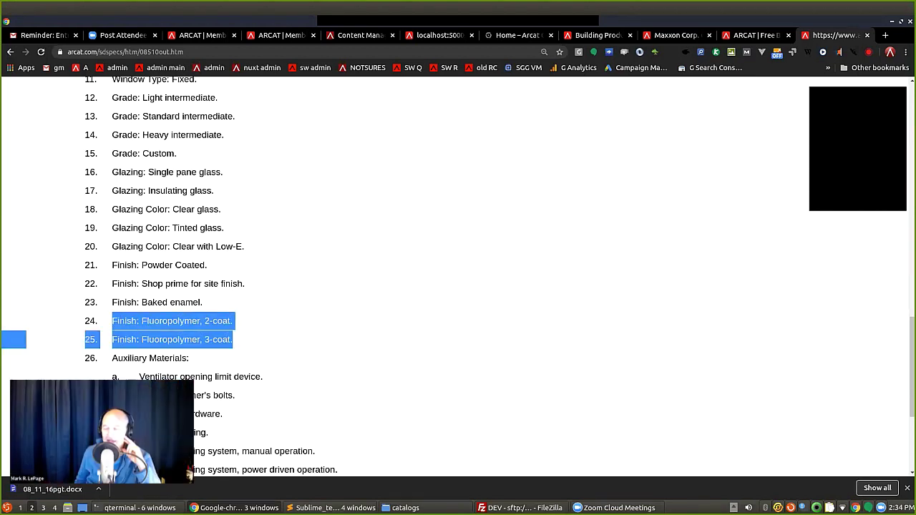
key("alt+Tab")
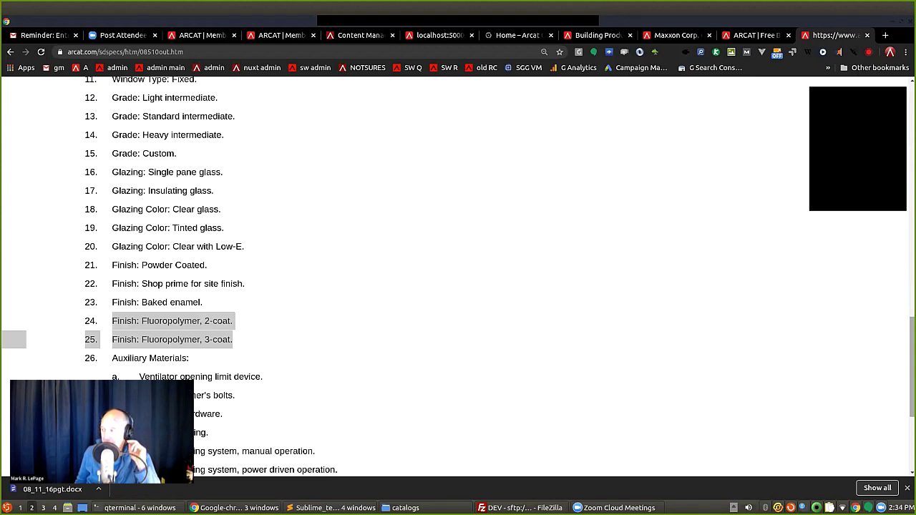
Change the spec address to 0440out.htm to load the Section 04400 Stone specification.
key("alt+Tab")
key("ctrl+l")
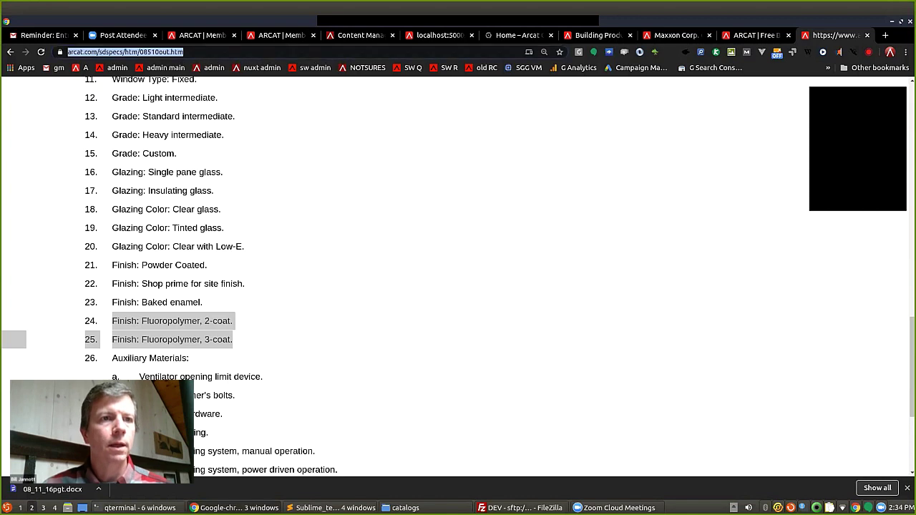
left_click(208, 52)
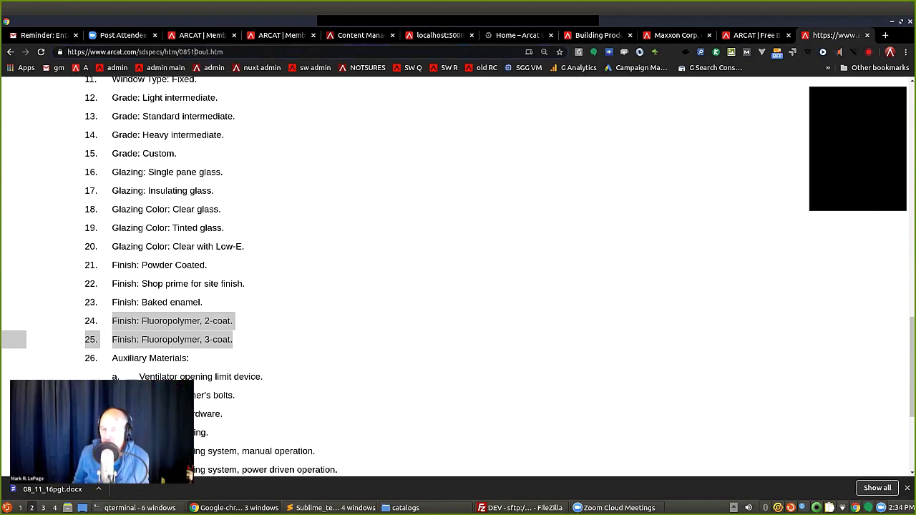
key("BackSpace")
key("BackSpace")
key("BackSpace")
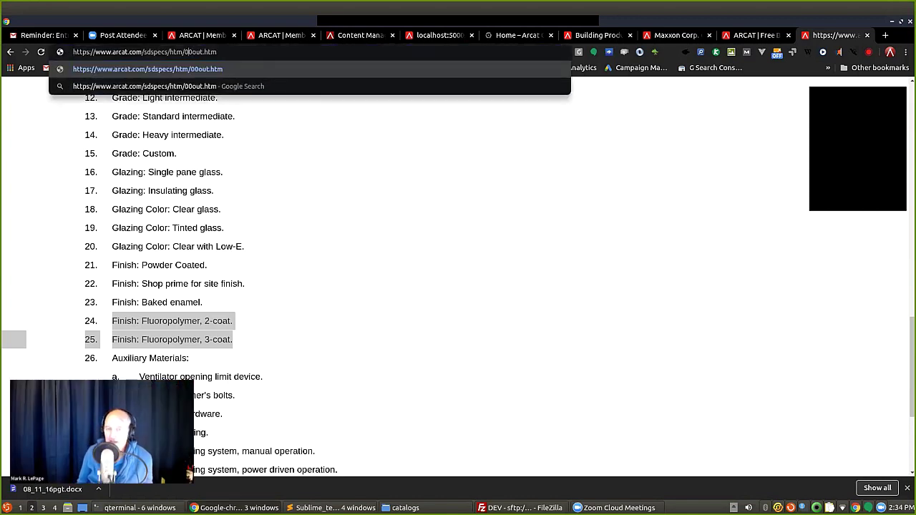
type("44")
key("Return")
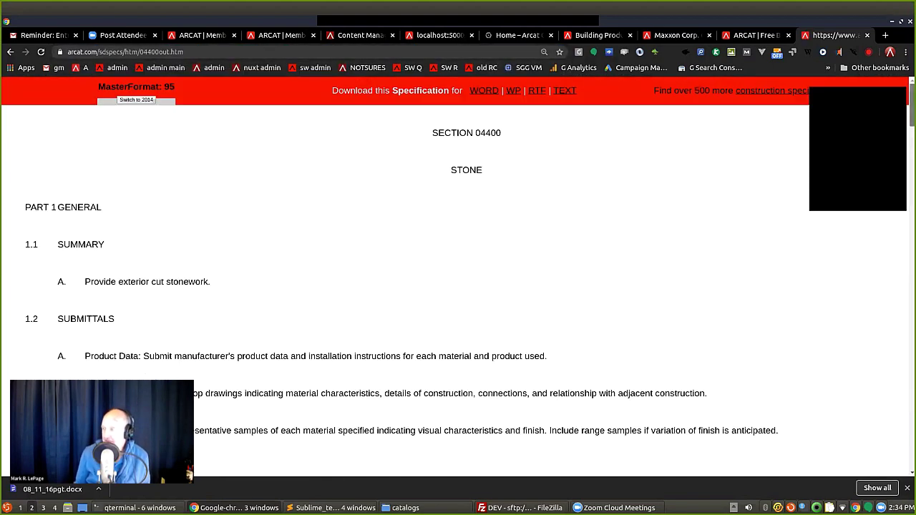
Scroll the Stone spec, select the Natural Stone manufacturers, and select '44' in the address.
scroll(458, 276, "down", 10)
scroll(458, 276, "up", 1)
scroll(458, 279, "down", 15)
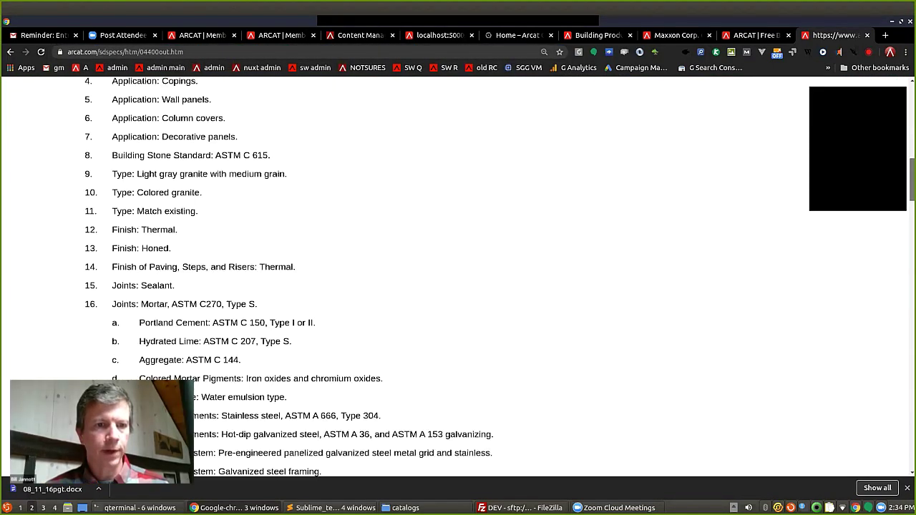
scroll(458, 279, "down", 15)
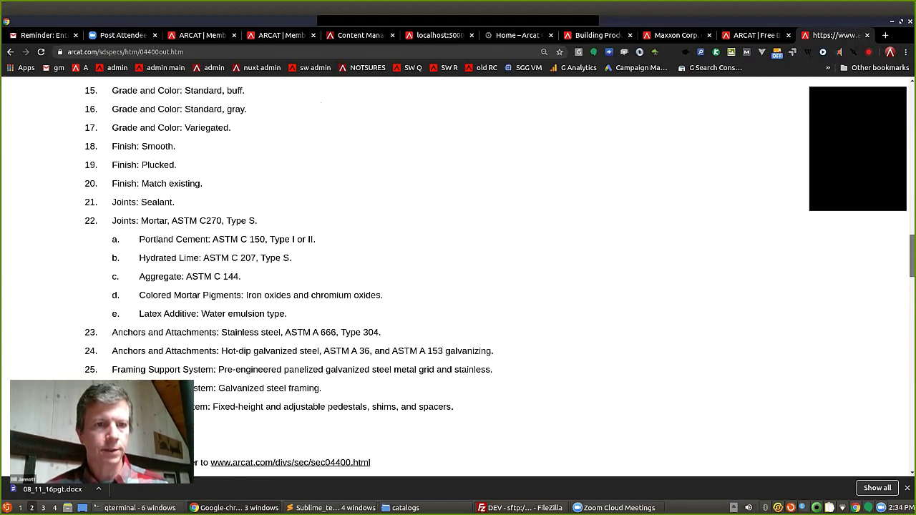
scroll(458, 279, "down", 15)
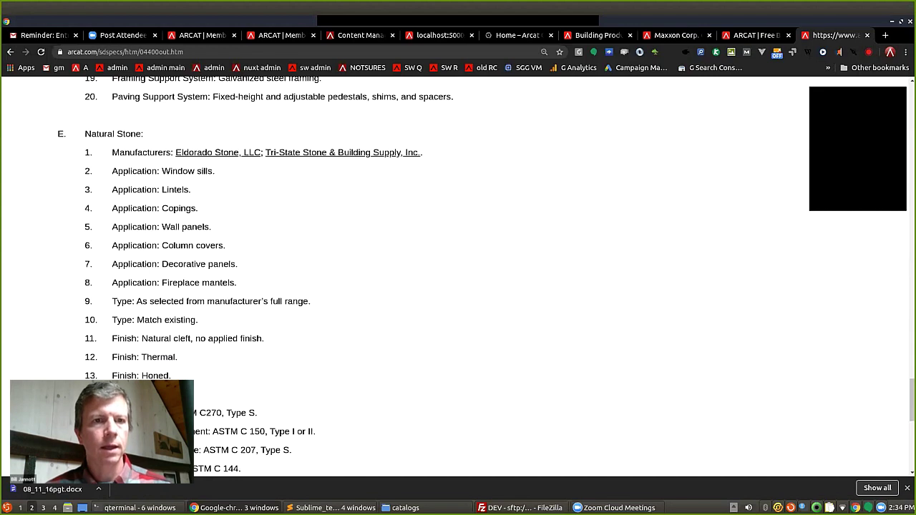
left_click_drag(423, 153, 174, 152)
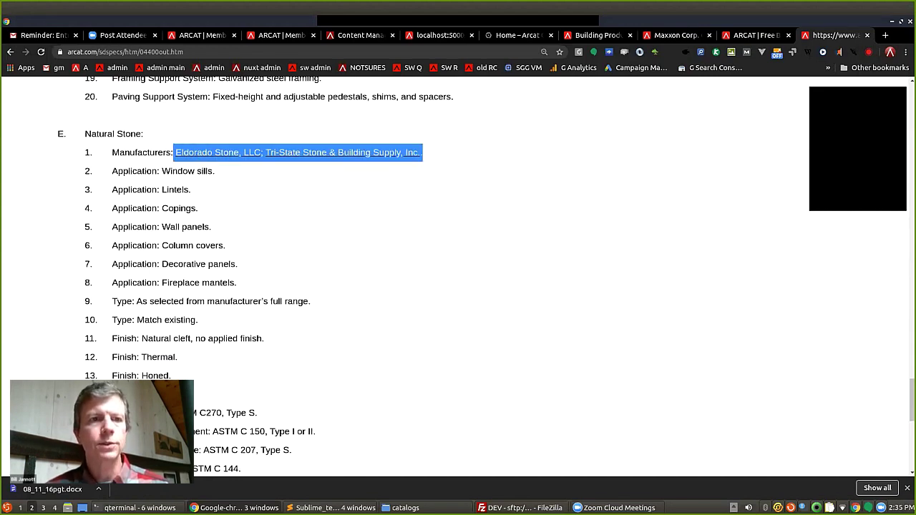
left_click_drag(912, 400, 912, 283)
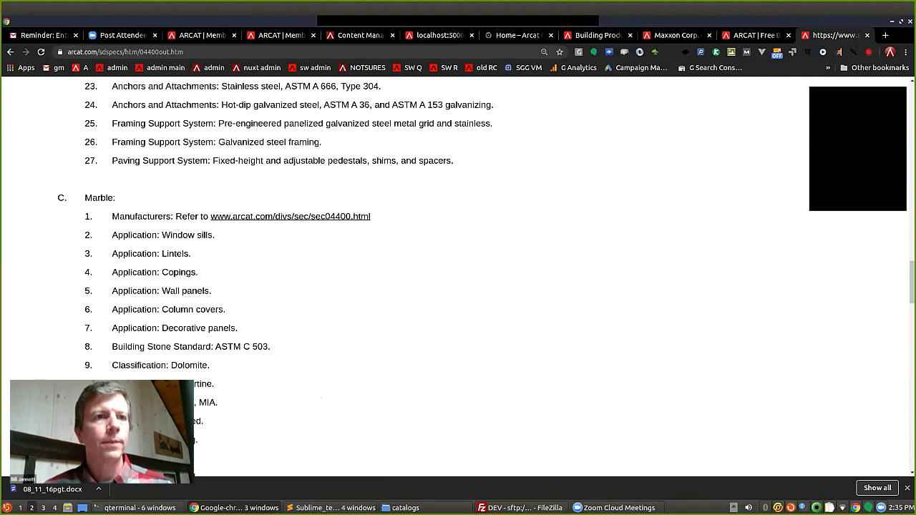
left_click_drag(143, 52, 152, 51)
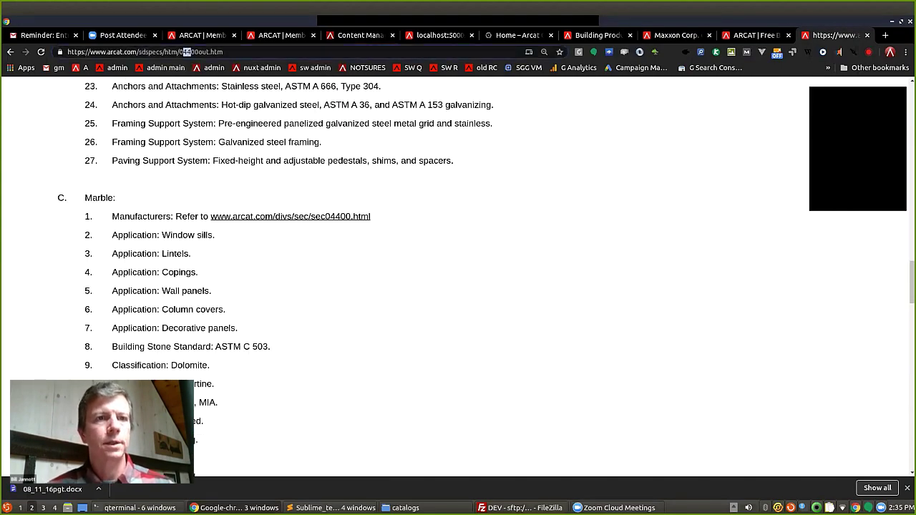
type("741")
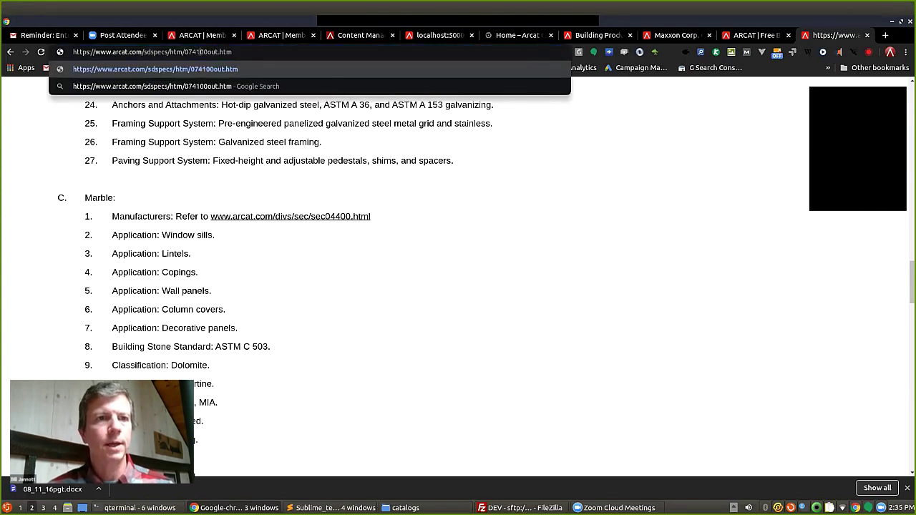
key("BackSpace")
key("Return")
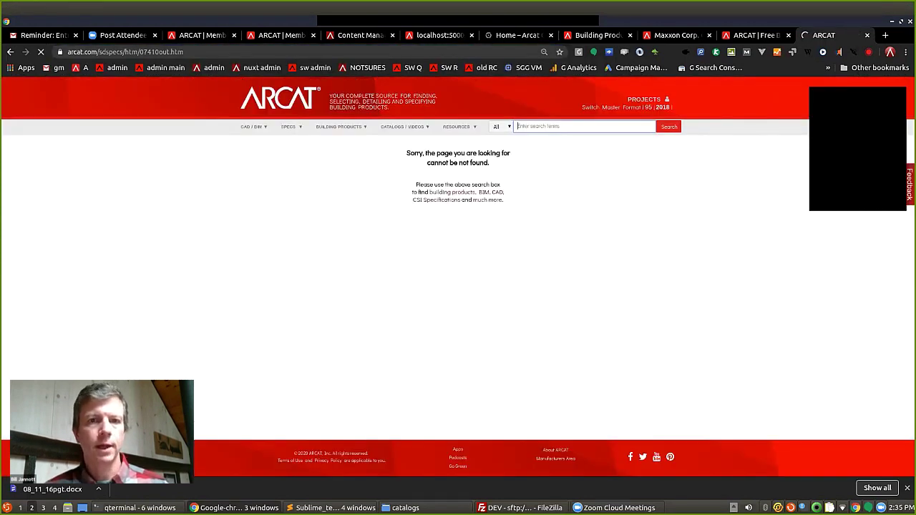
left_click(214, 51)
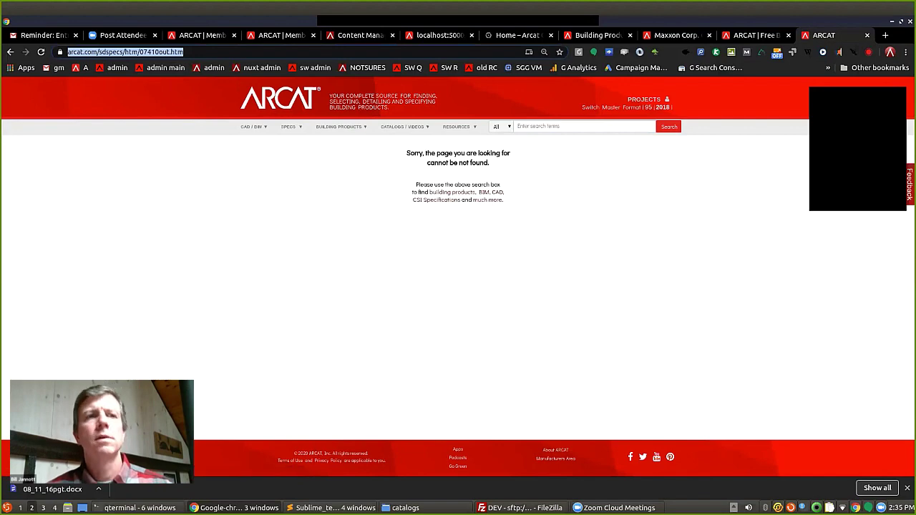
left_click(213, 51)
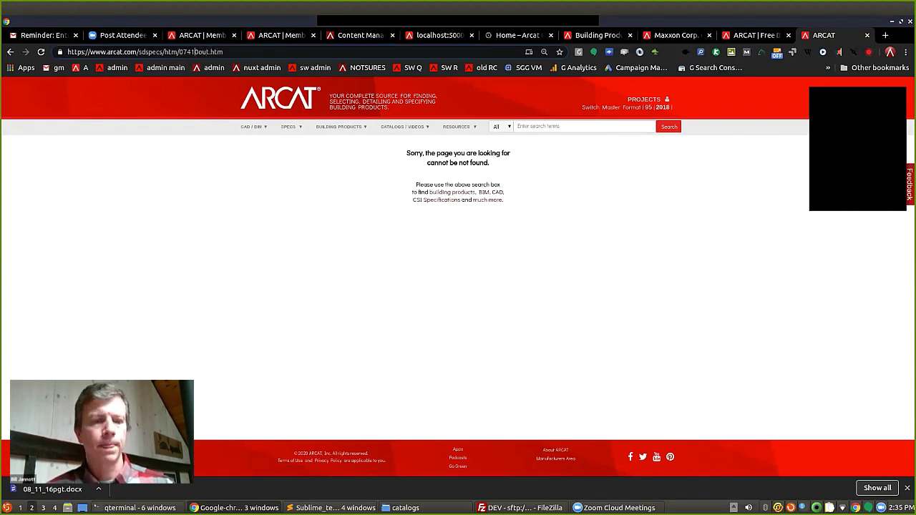
key("BackSpace")
type("6")
key("Return")
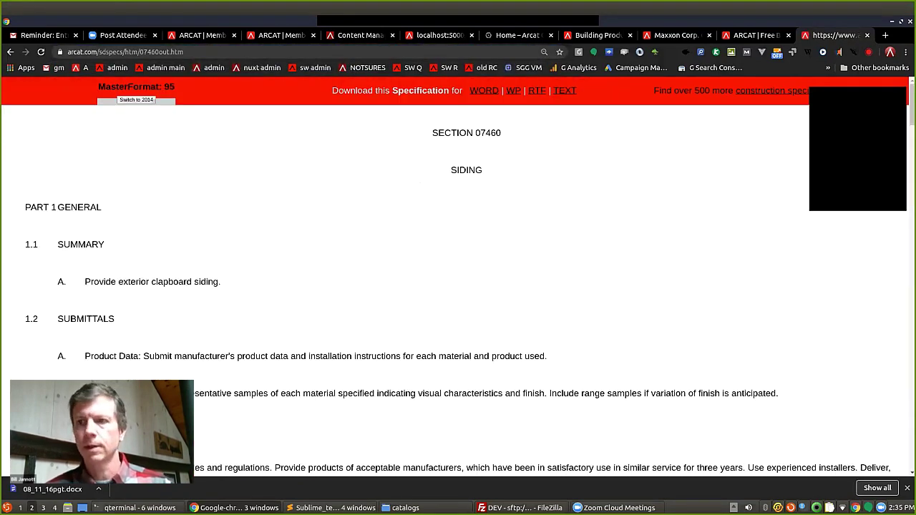
left_click_drag(912, 104, 912, 271)
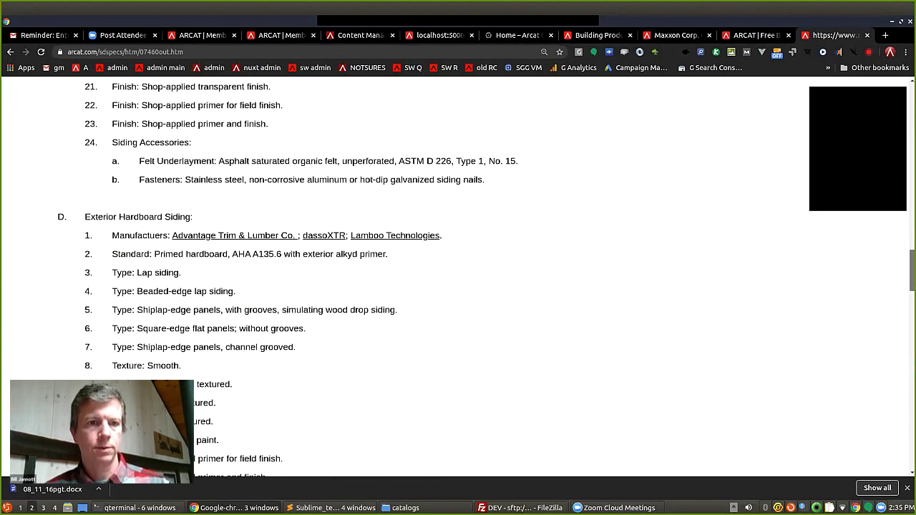
left_click_drag(443, 235, 189, 235)
left_click_drag(912, 271, 912, 311)
left_click_drag(680, 183, 175, 184)
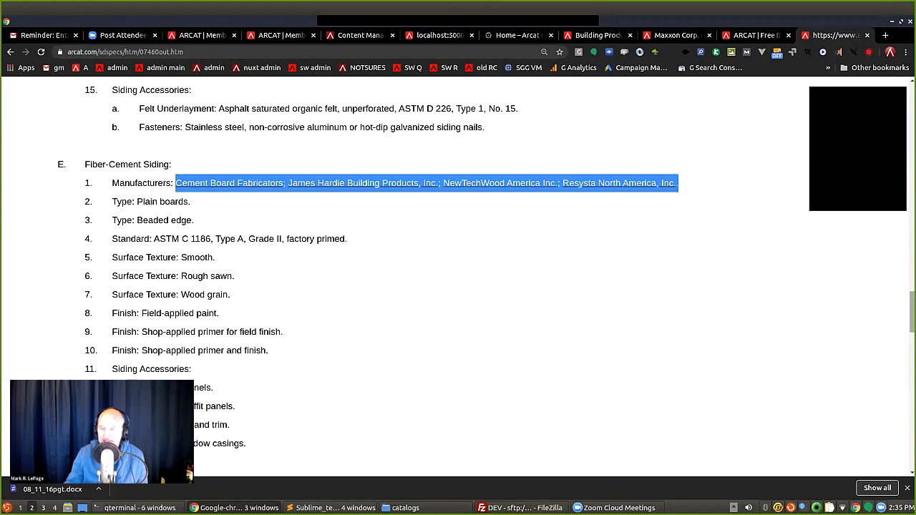
scroll(458, 279, "down", 5)
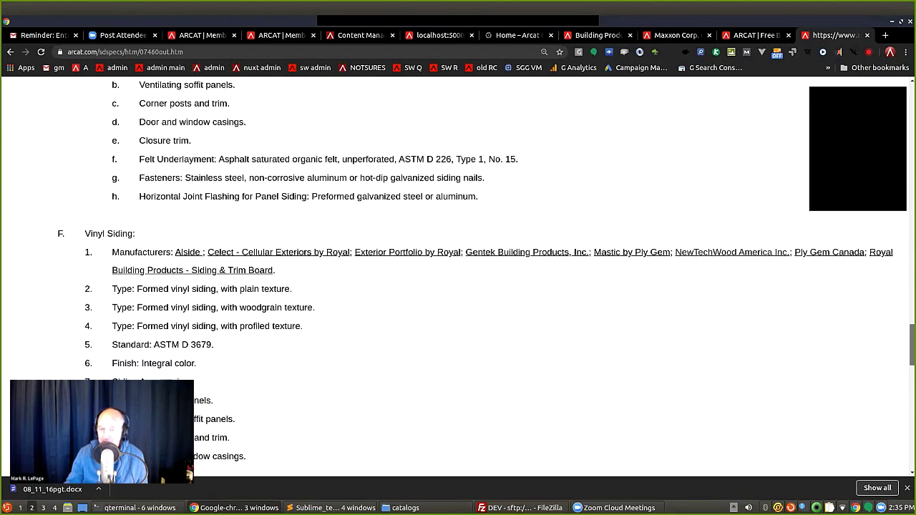
scroll(458, 280, "down", 11)
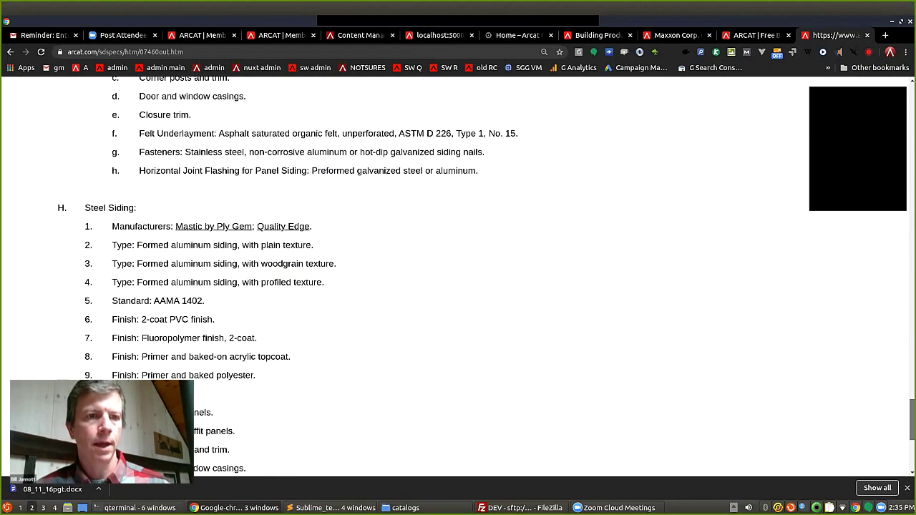
scroll(458, 279, "down", 3)
scroll(458, 280, "up", 12)
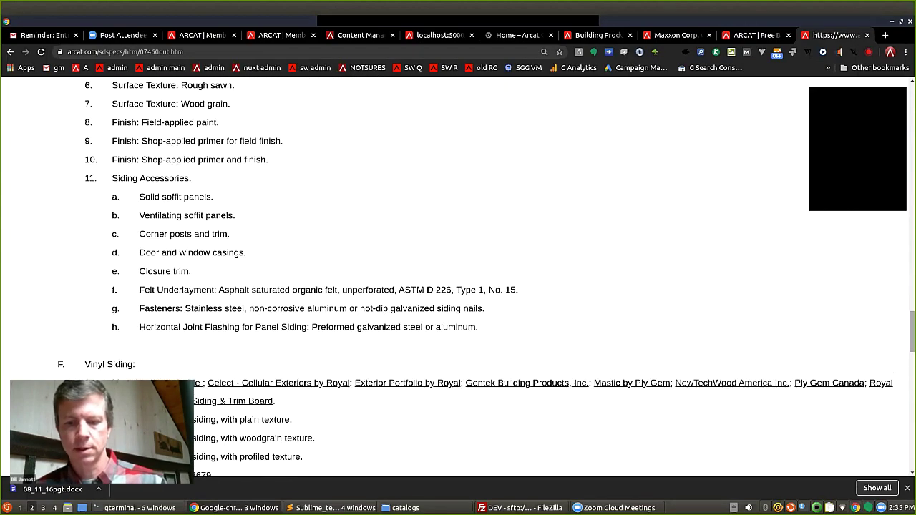
key("alt+Left")
key("alt+Left")
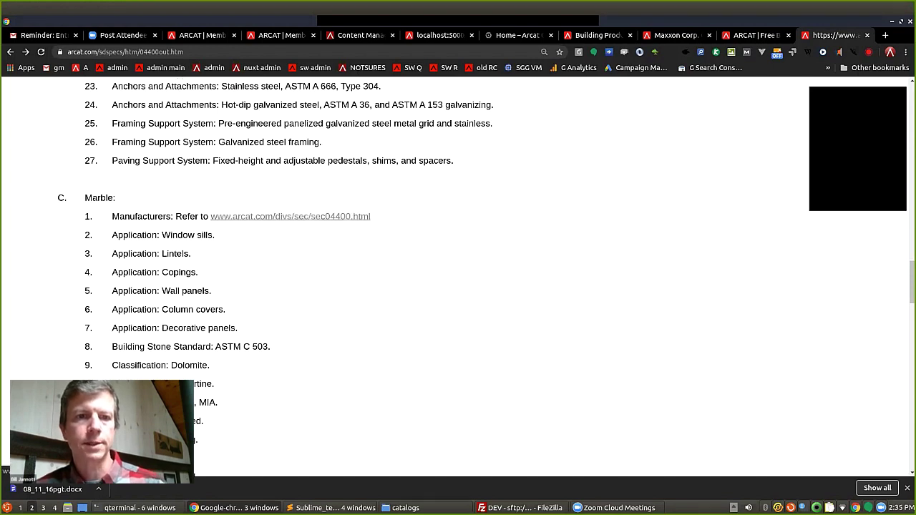
Follow the Marble manufacturers link and search the site for 044000.
left_click(290, 216)
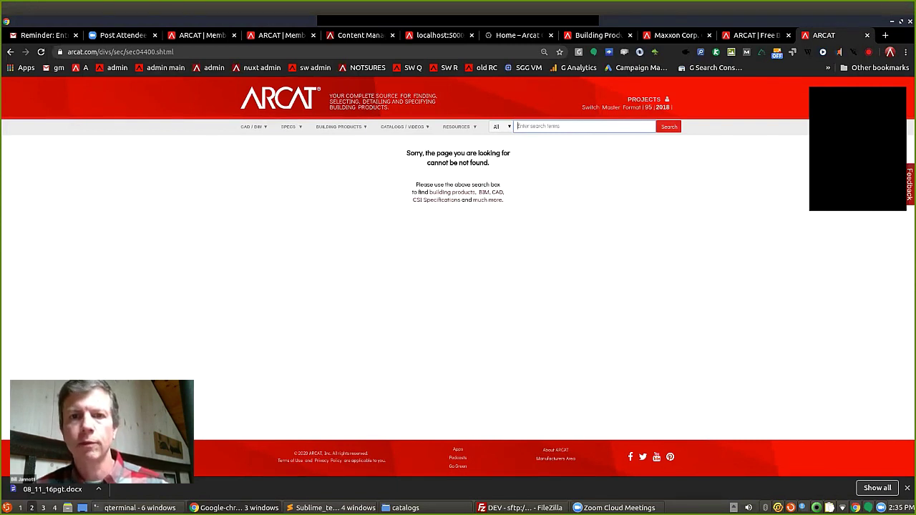
key("Down")
key("Up")
key("Down")
key("Escape")
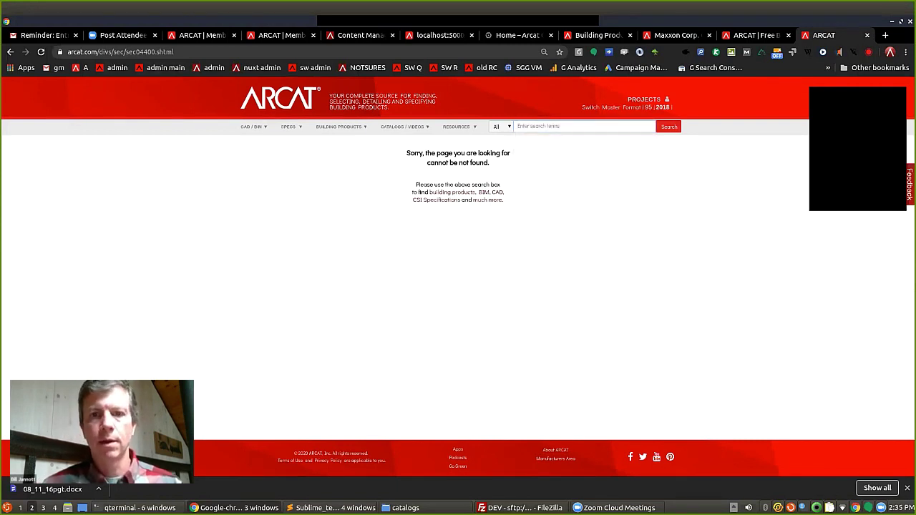
key("Down")
type("044000")
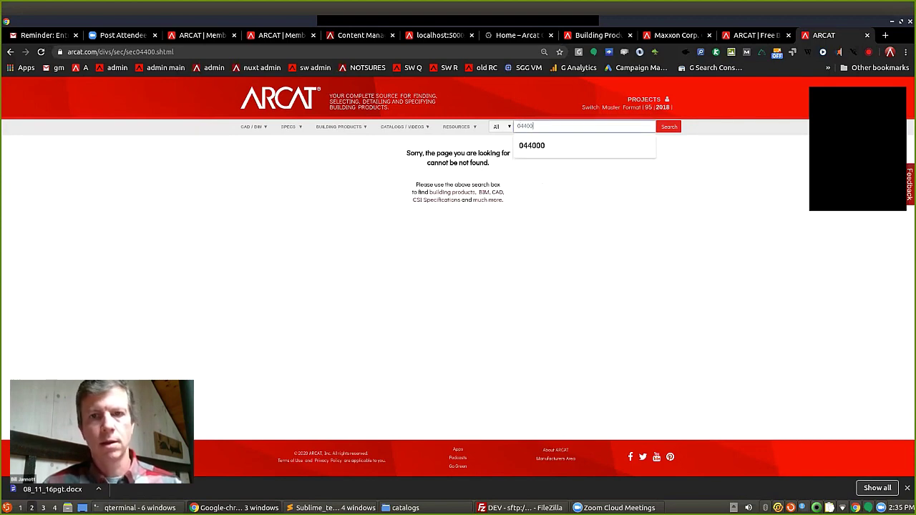
key("Return")
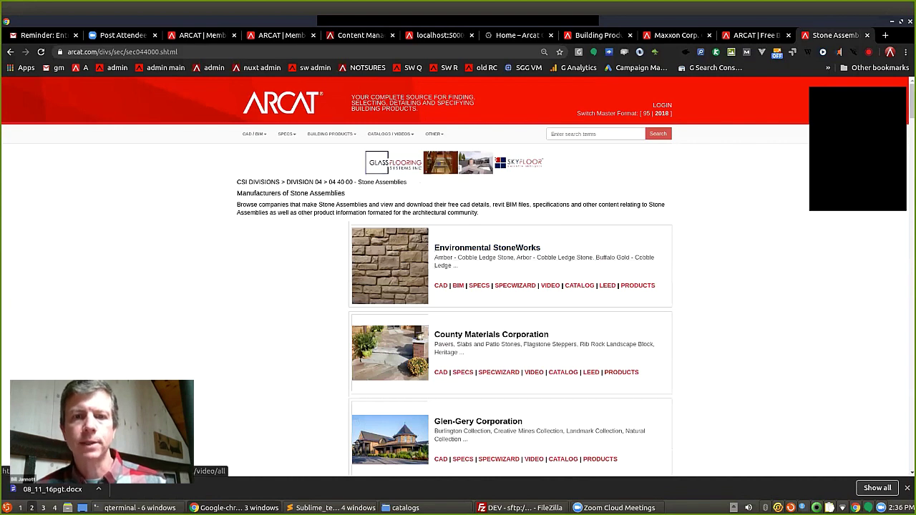
Enlarge the 044000 search results, then return to the ARCAT home page.
scroll(487, 247, "down", 1)
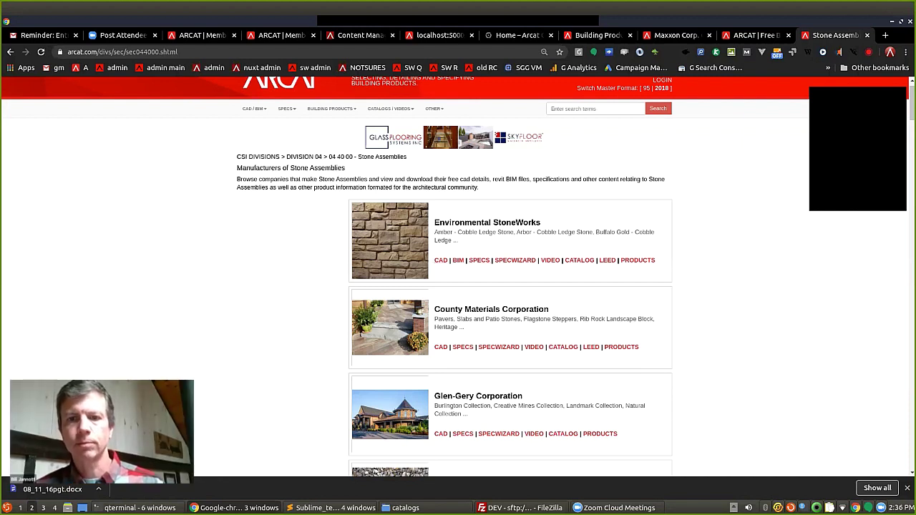
key("ctrl+plus")
key("ctrl+plus")
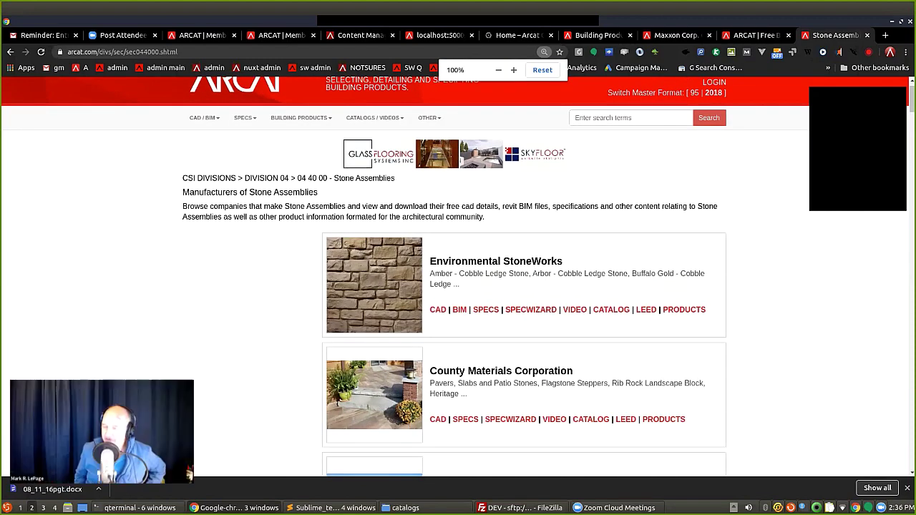
left_click(235, 83)
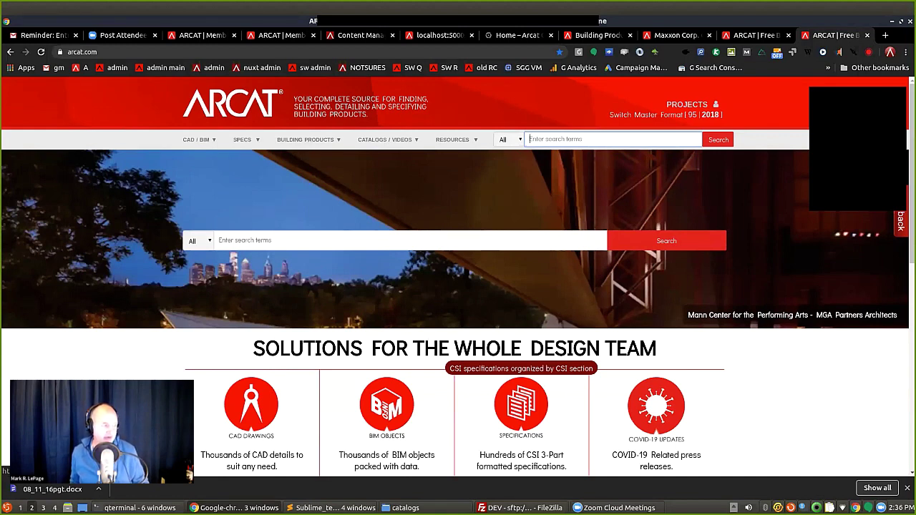
Read the 06 05 00 Fire Retardant Penetrants plain-text spec, select CSFM, and go back.
left_click(521, 405)
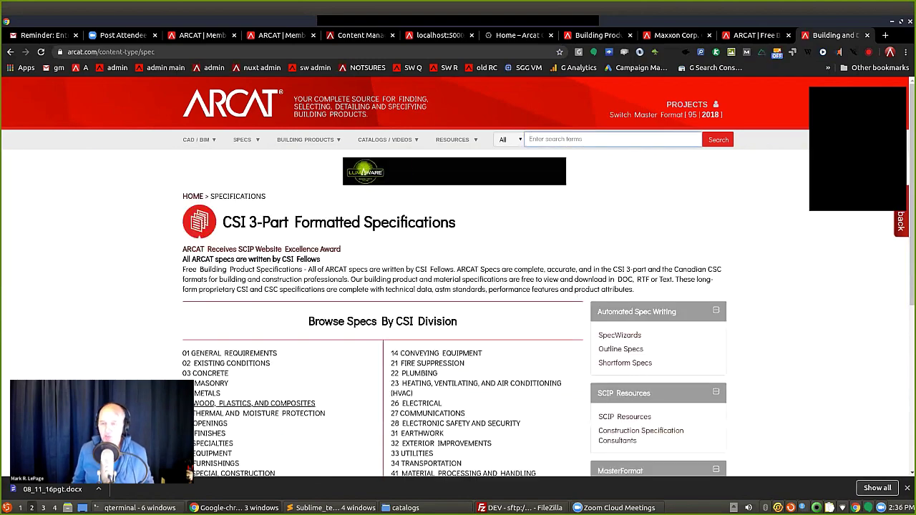
left_click(254, 403)
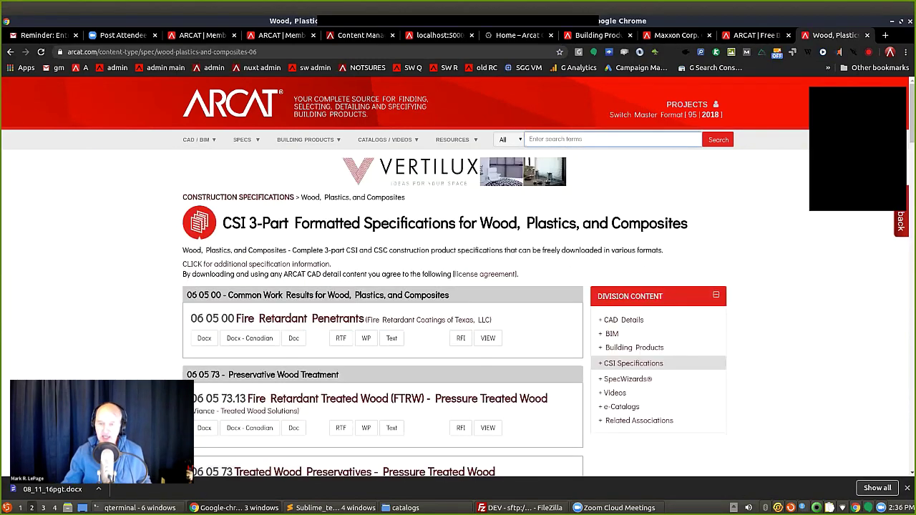
left_click(391, 338)
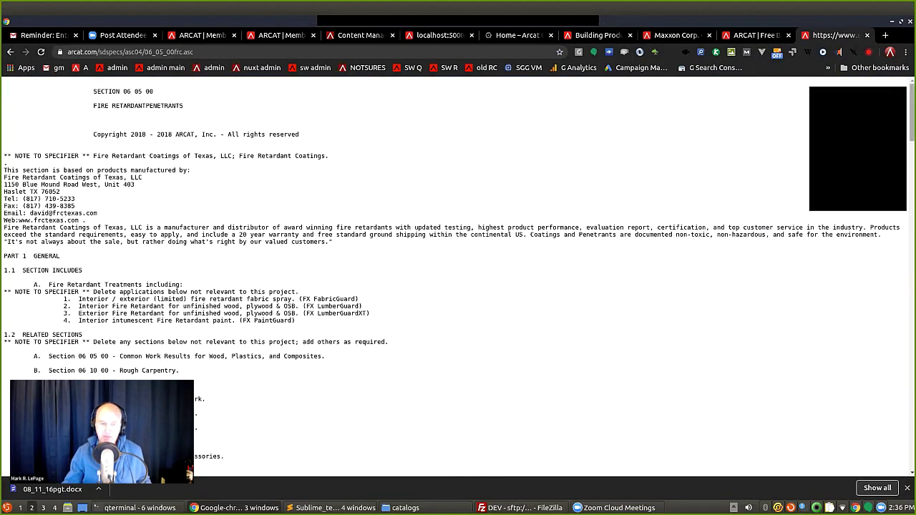
scroll(458, 272, "down", 20)
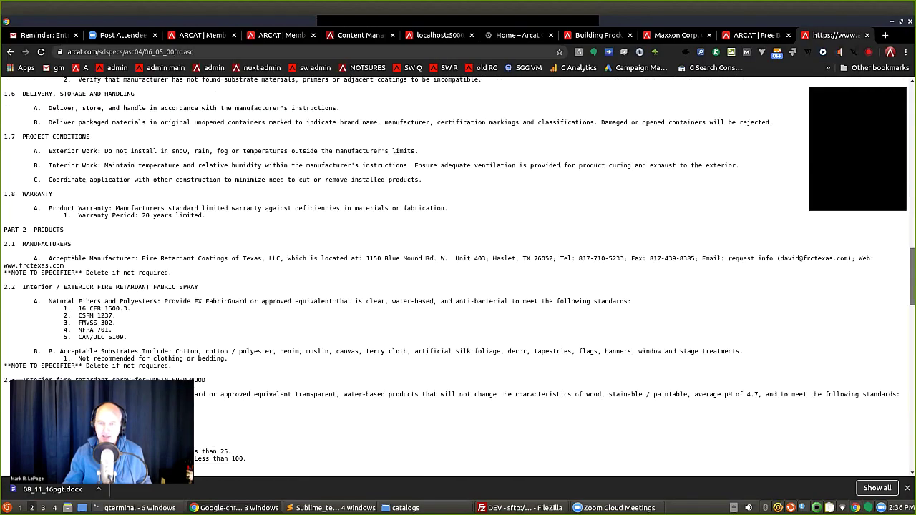
scroll(458, 272, "down", 3)
double_click(86, 238)
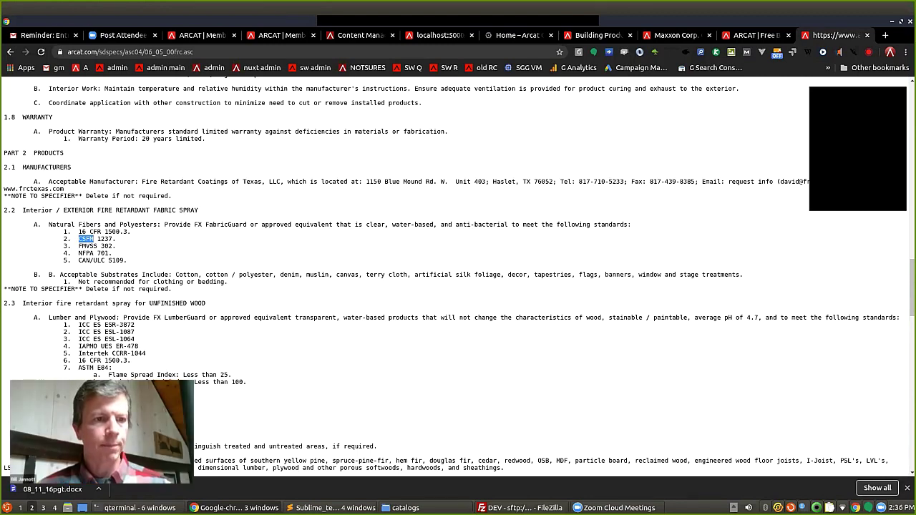
scroll(458, 277, "up", 10)
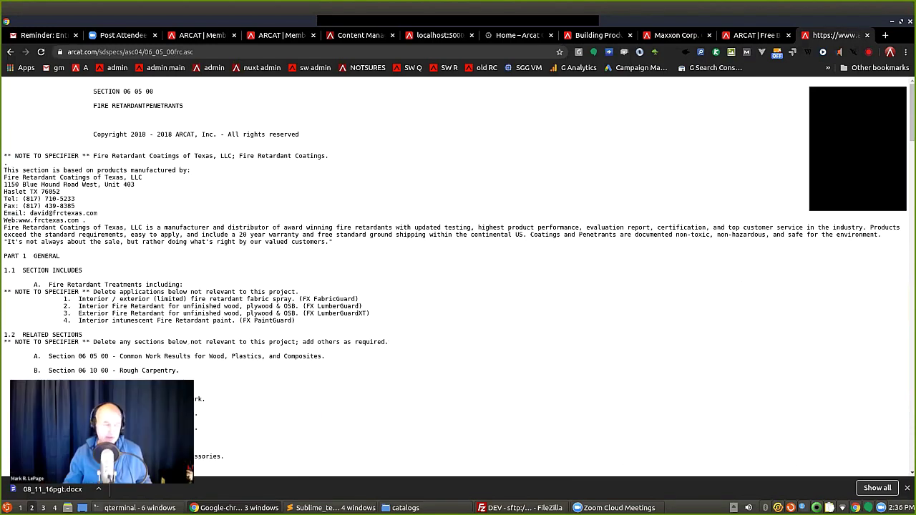
key("alt+Left")
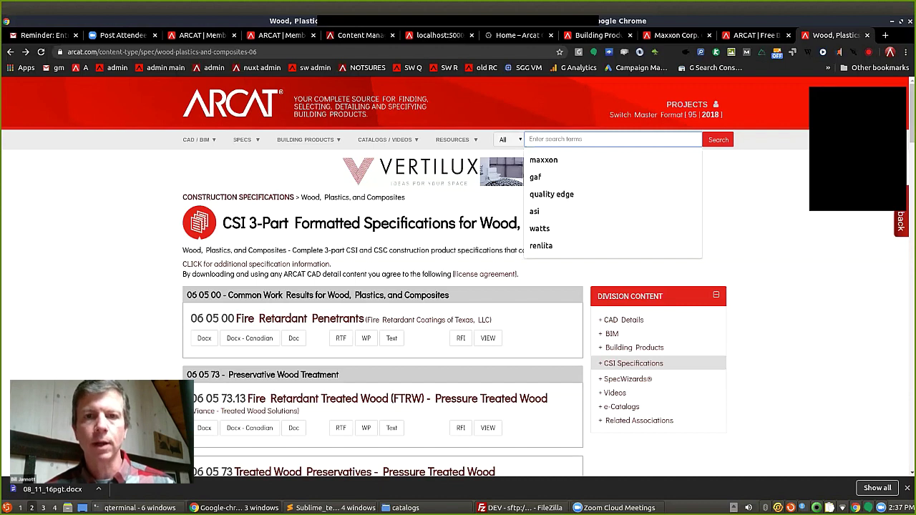
Search ARCAT for 'CSFM spec' and select CSFM in the search box.
type("CSFM")
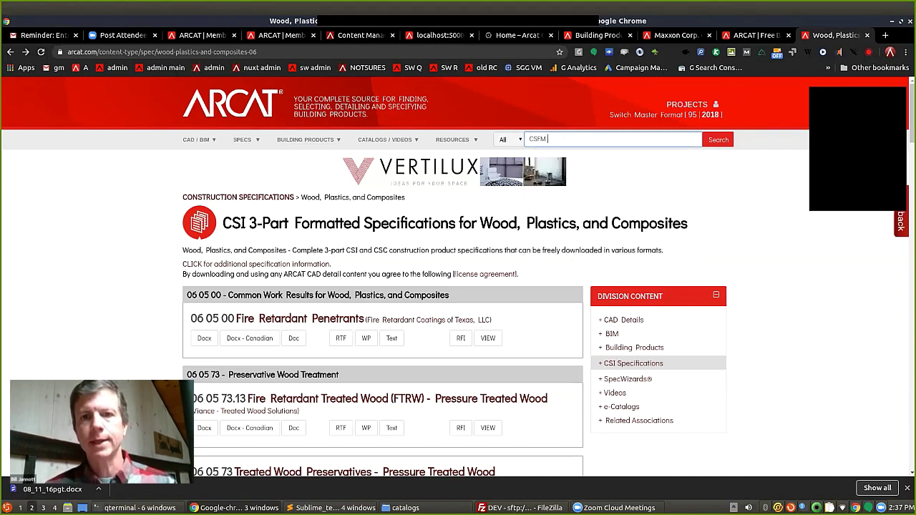
type(" spec")
key("Return")
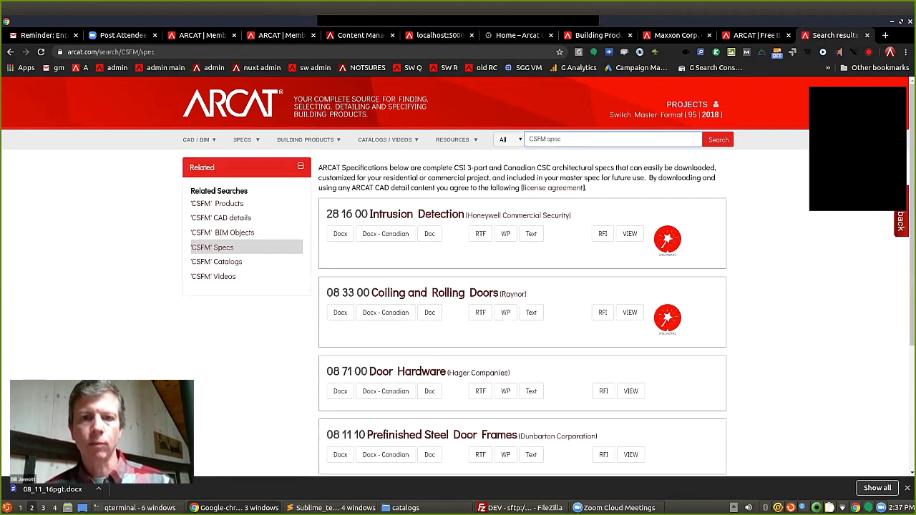
scroll(531, 312, "down", 3)
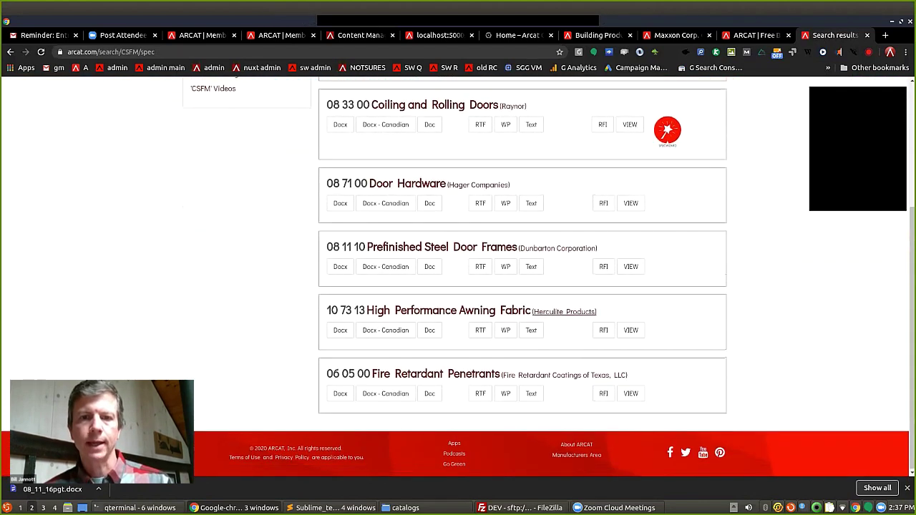
scroll(531, 313, "up", 3)
double_click(538, 139)
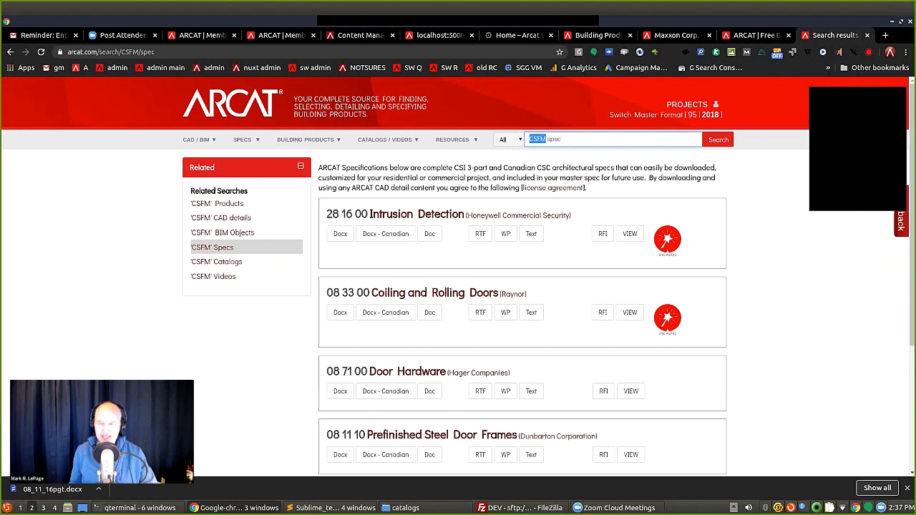
Replace the search text with 'masonite' and run the search.
key("shift+End")
type("ma")
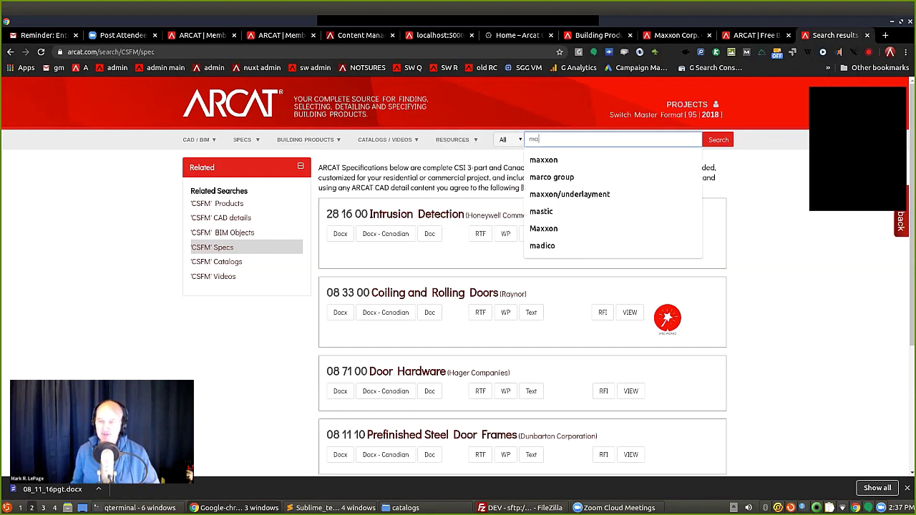
type("sonite")
key("Return")
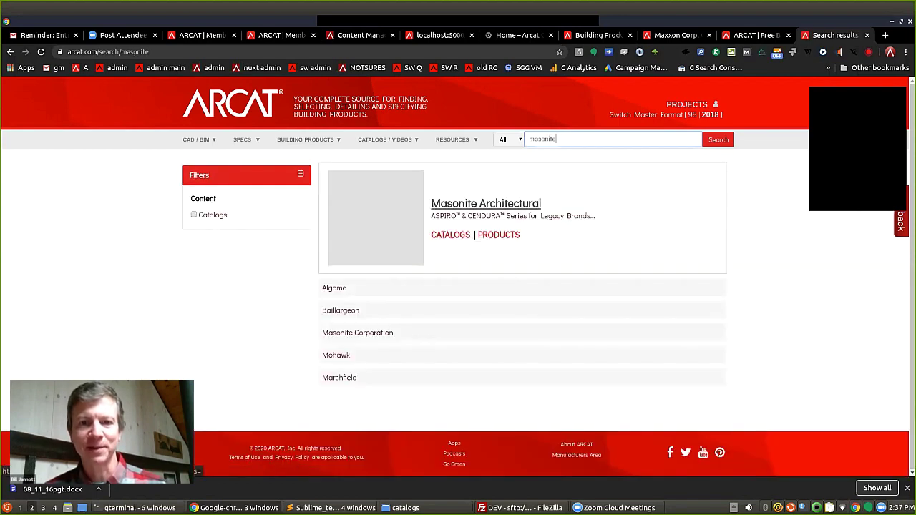
Open the Masonite Architectural company page and scroll through its products and back up.
left_click(486, 204)
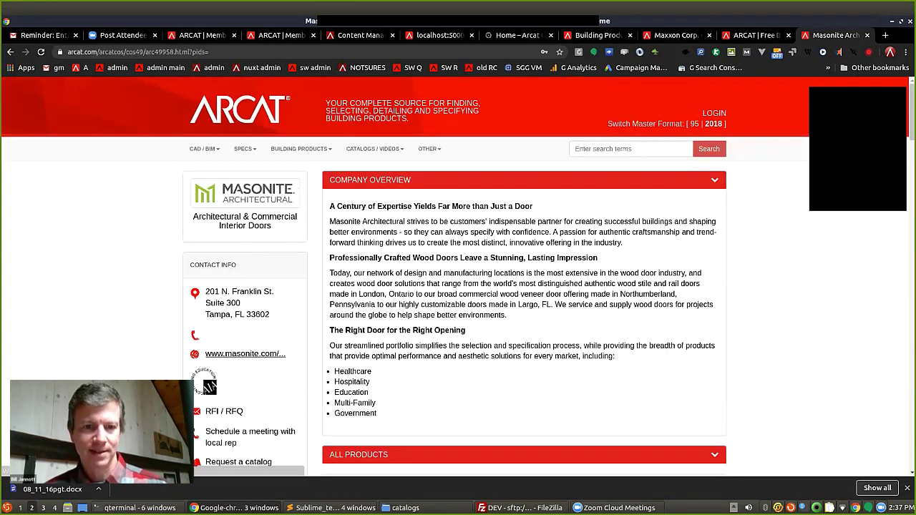
scroll(486, 203, "down", 3)
scroll(458, 314, "down", 6)
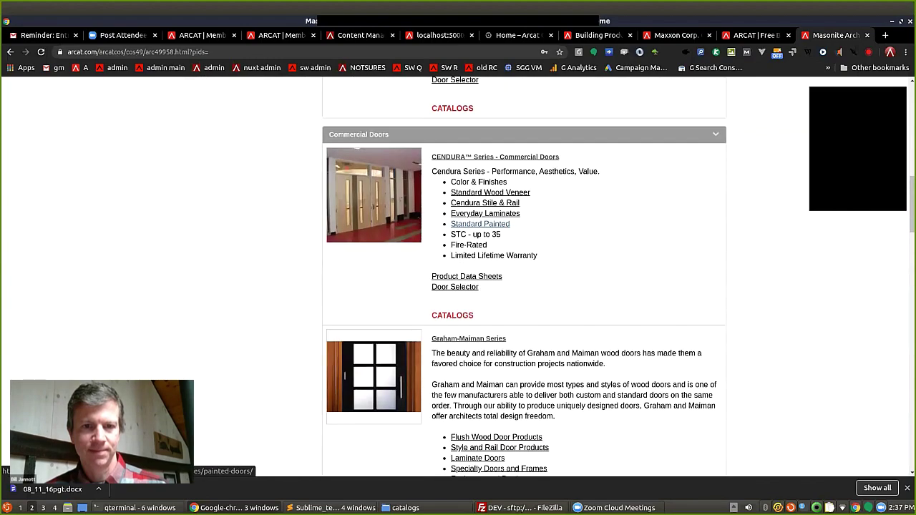
scroll(458, 313, "down", 5)
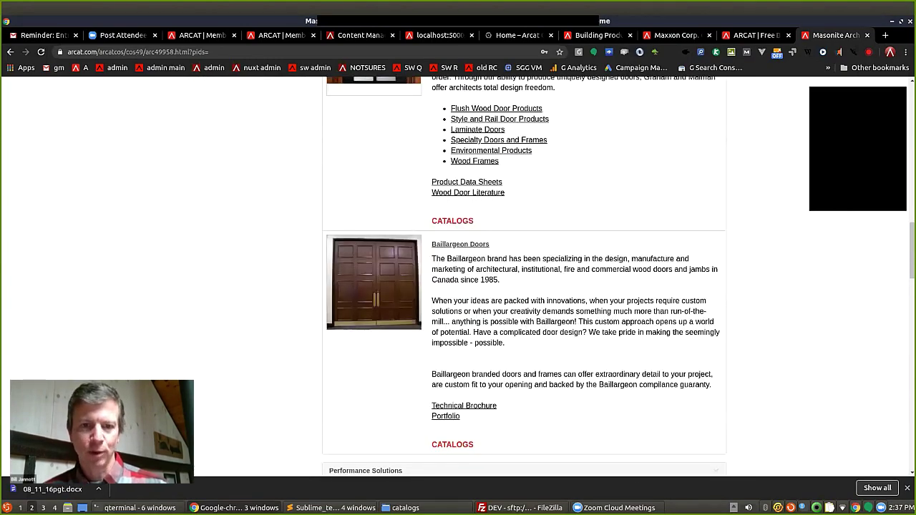
scroll(525, 287, "down", 3)
scroll(525, 286, "up", 3)
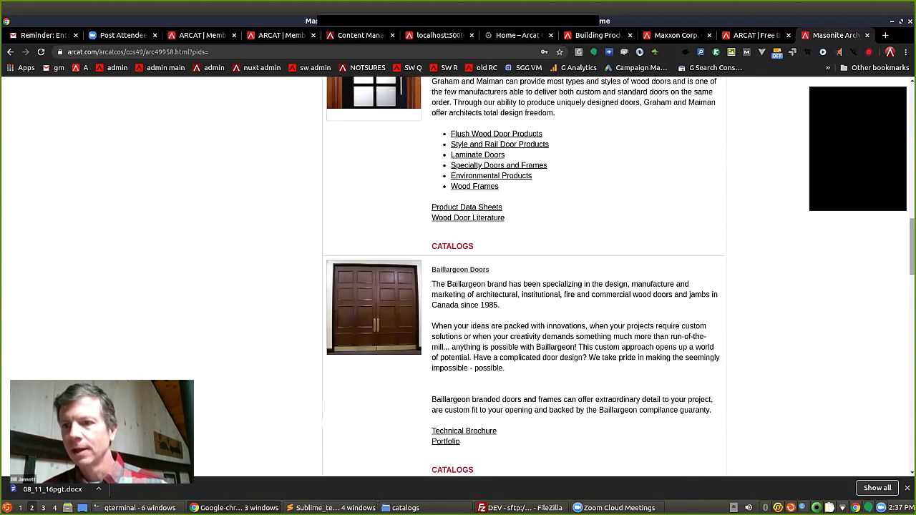
scroll(525, 286, "up", 10)
scroll(524, 286, "up", 3)
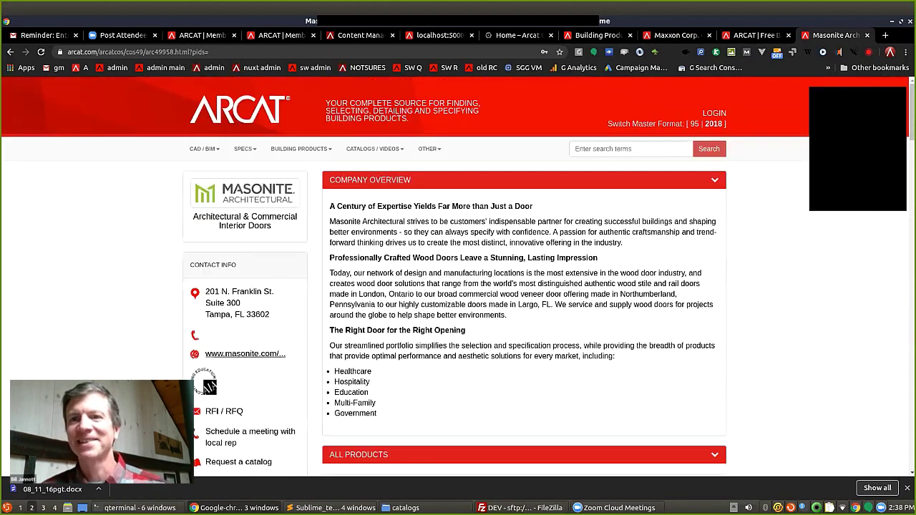
Search ARCAT for 'residential panel door' and scroll through the results.
left_click(630, 148)
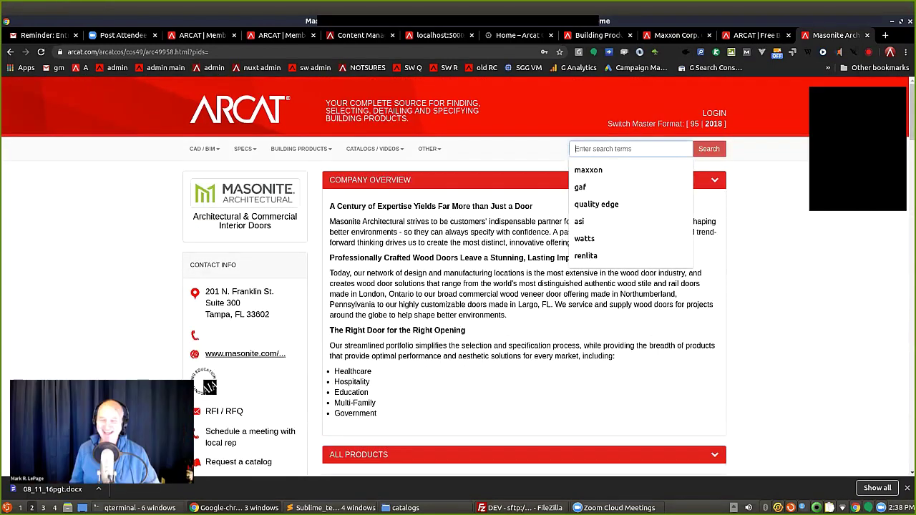
type("residen")
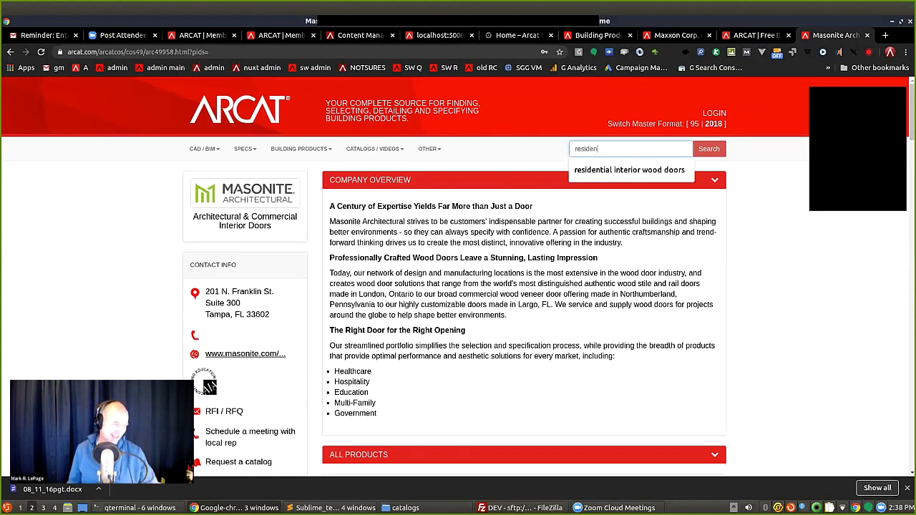
key("Down")
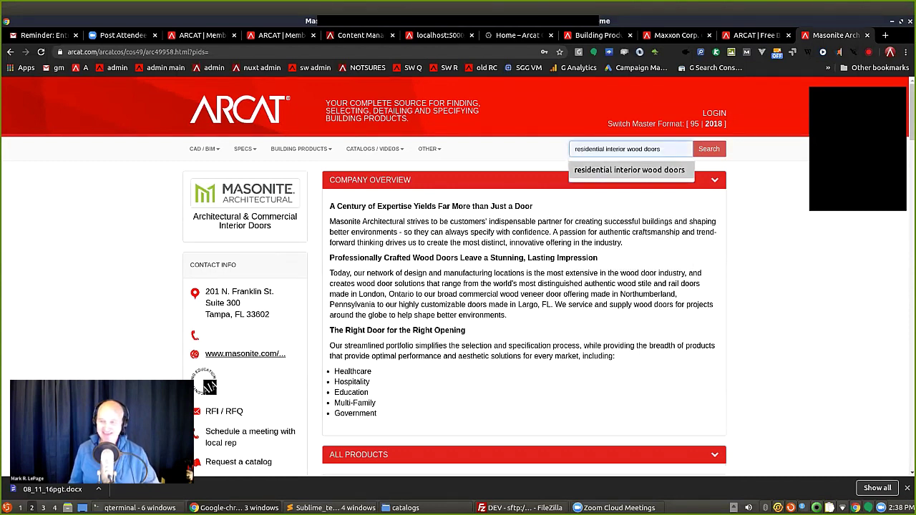
key("Escape")
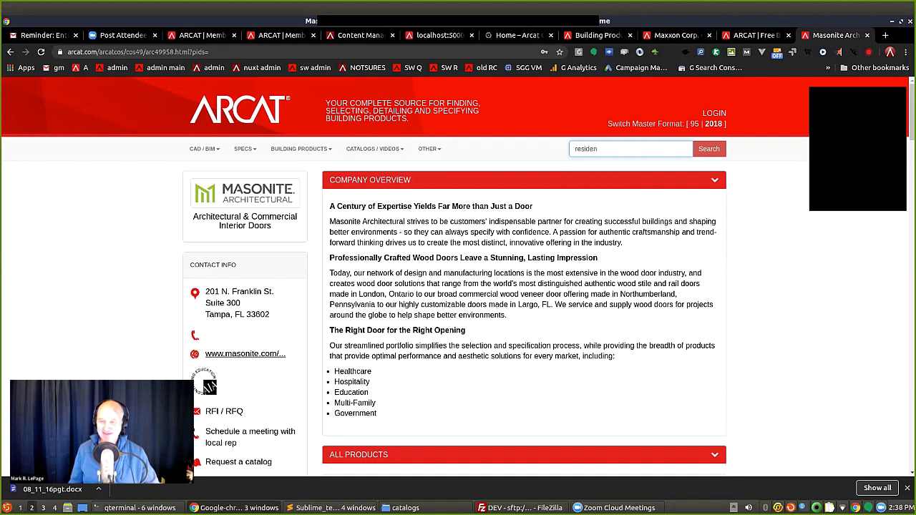
type("tial ")
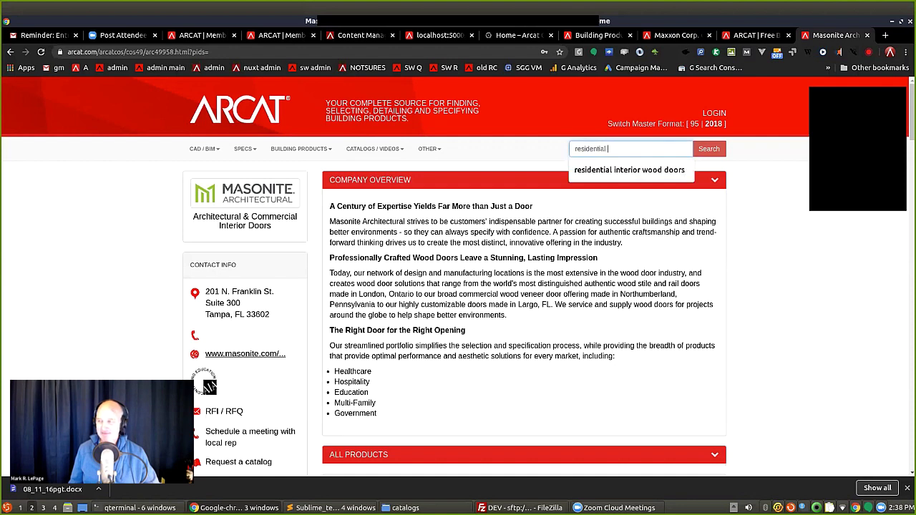
type("panel door")
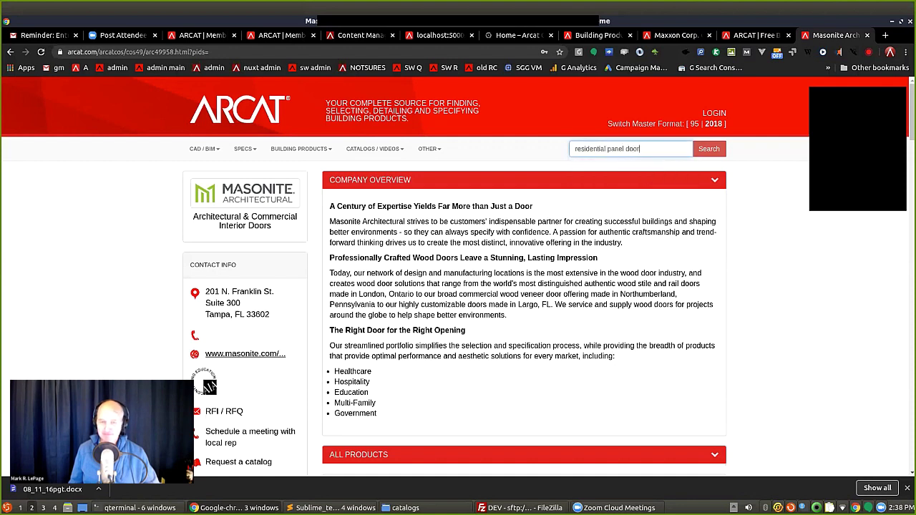
key("Return")
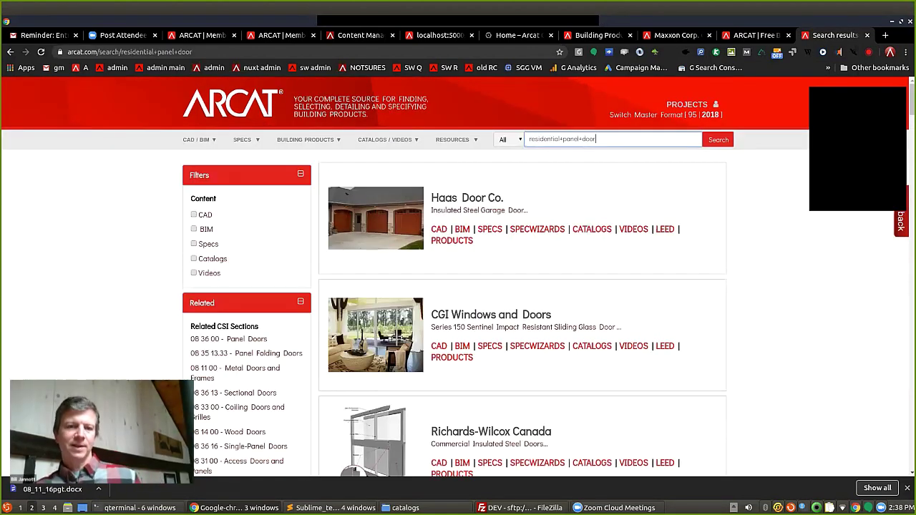
scroll(458, 286, "down", 4)
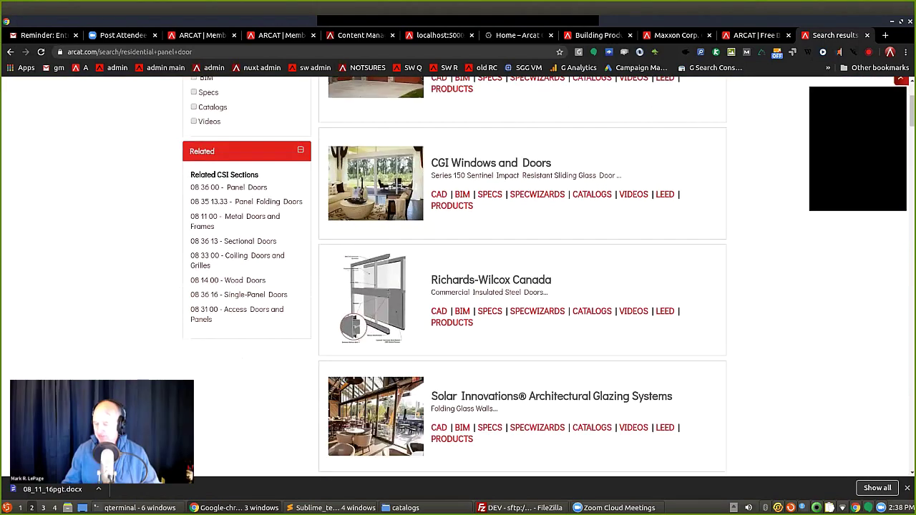
scroll(459, 286, "down", 3)
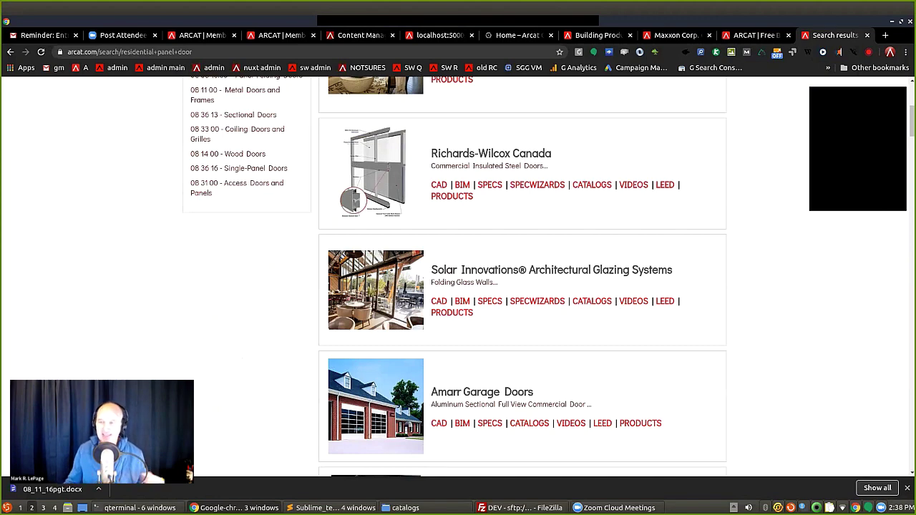
scroll(458, 287, "up", 7)
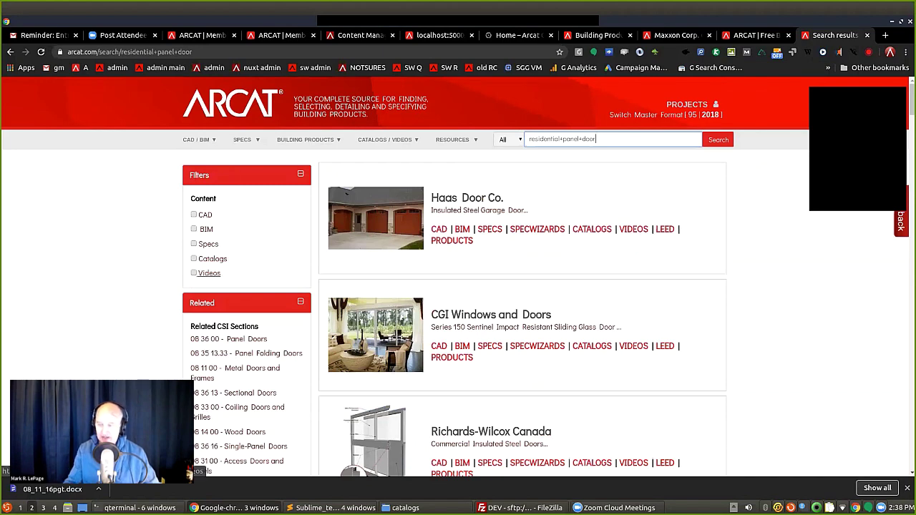
Filter results to catalogs and open the EverServe Springless Rolling Doors catalog.
left_click(213, 259)
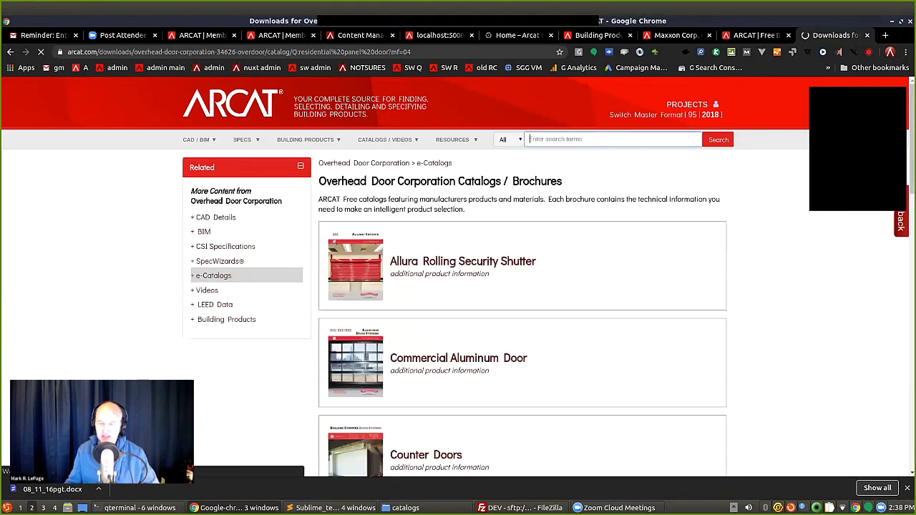
scroll(458, 287, "down", 2)
scroll(458, 286, "down", 4)
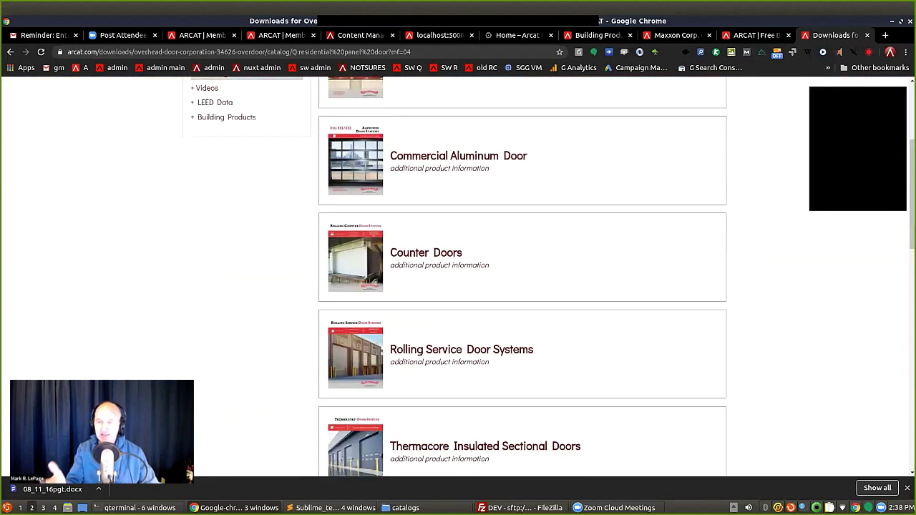
scroll(522, 280, "down", 7)
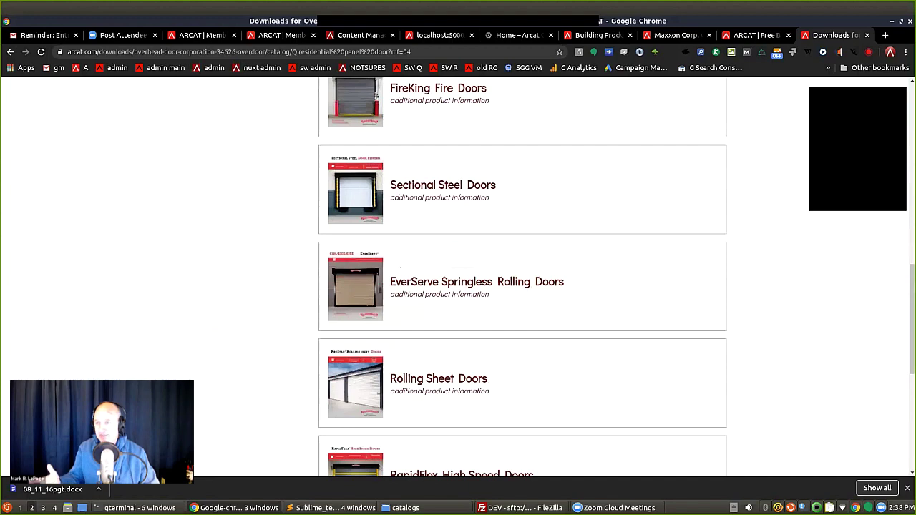
left_click(477, 281)
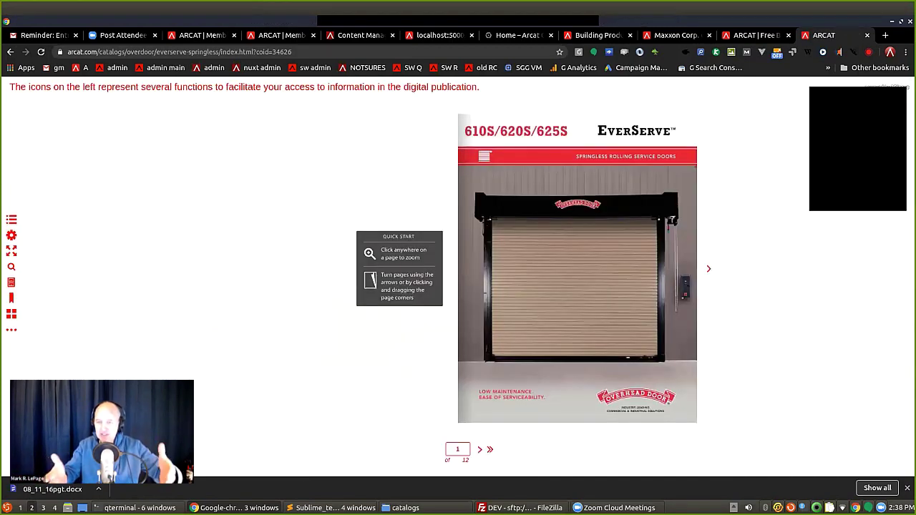
Page to the Model 610S spread, zoom the features table, then return to the ARCAT home page.
key("Right")
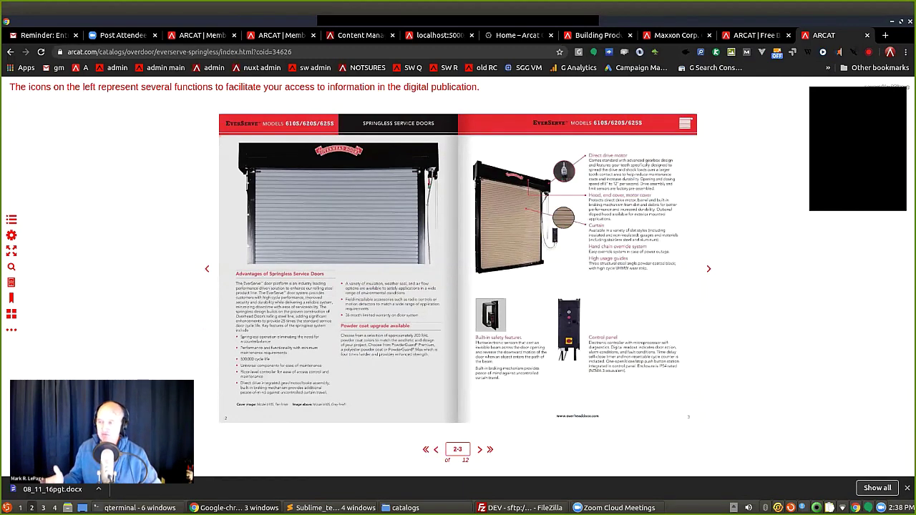
key("Right")
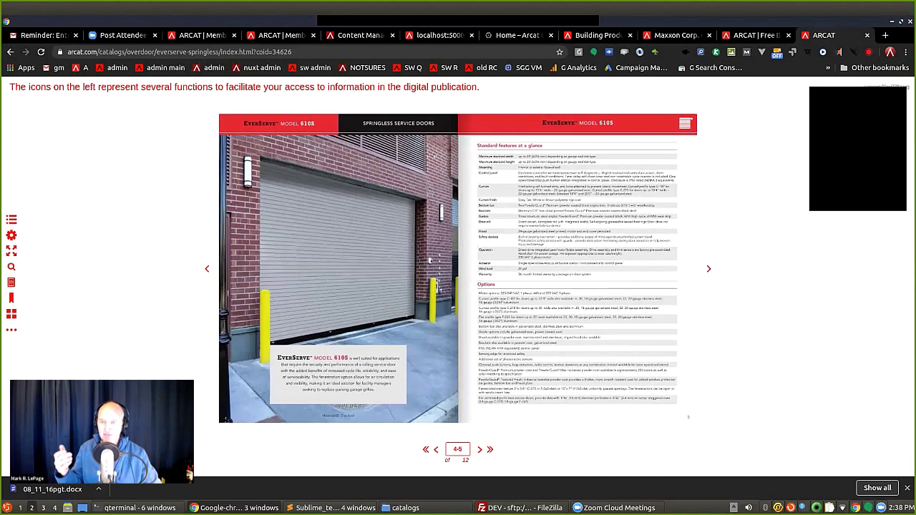
left_click(688, 416)
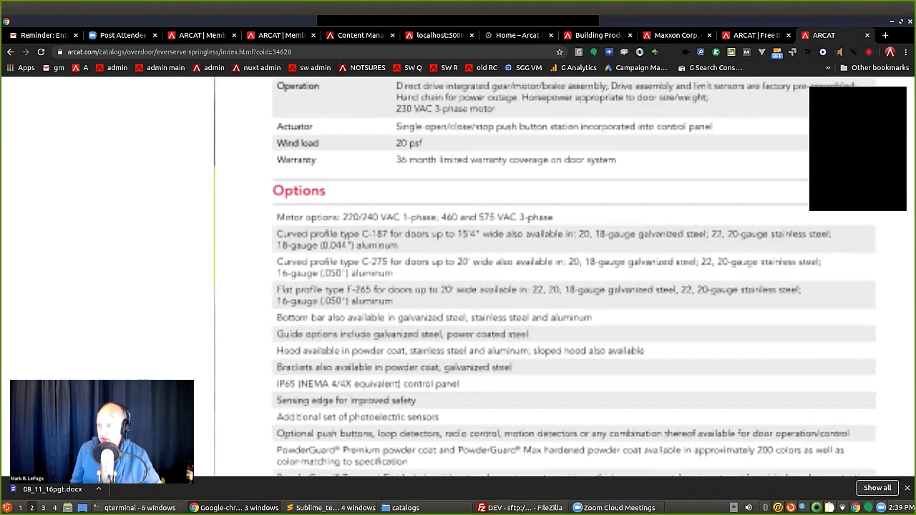
key("Escape")
left_click(82, 67)
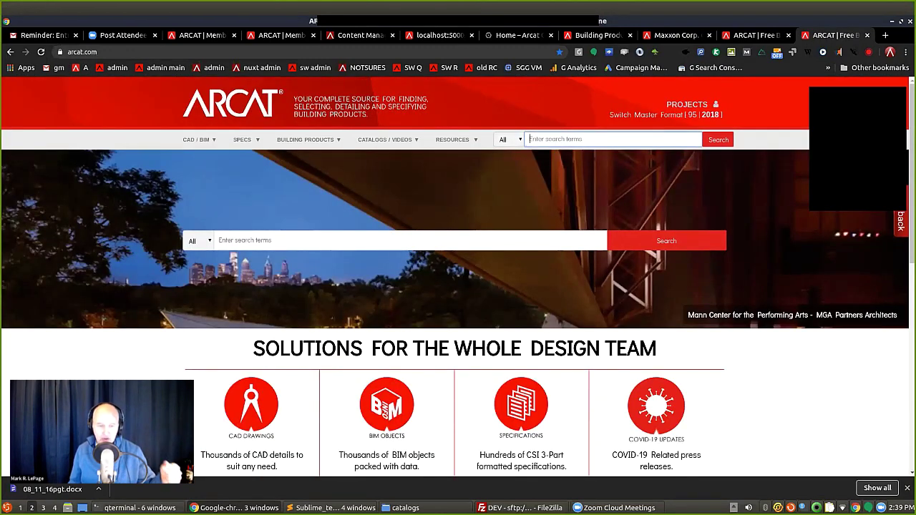
Browse Handrails BIM objects to Leading Edge Safety's railing drawing, then close that tab.
left_click(387, 402)
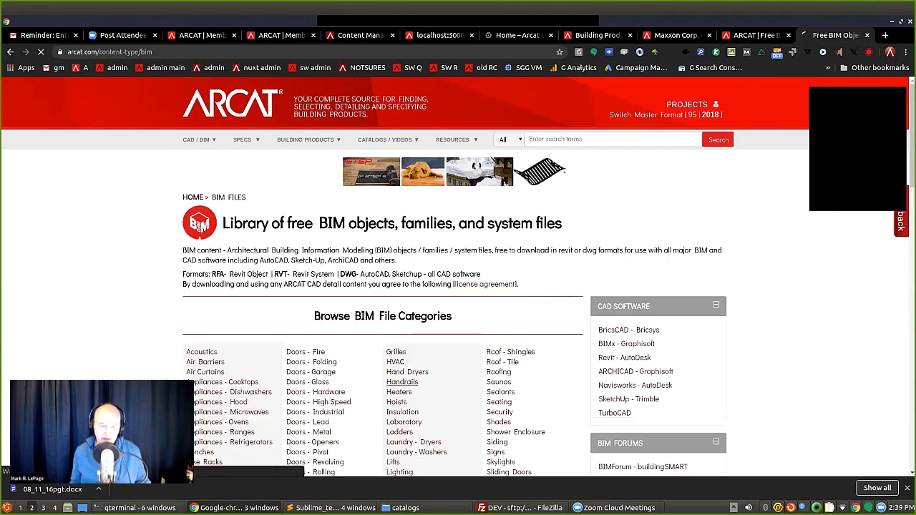
left_click(402, 382)
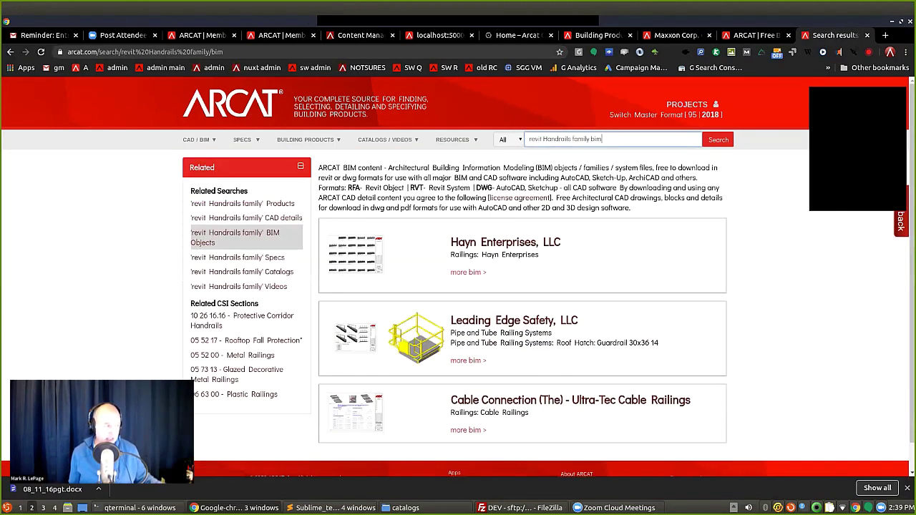
left_click(358, 347)
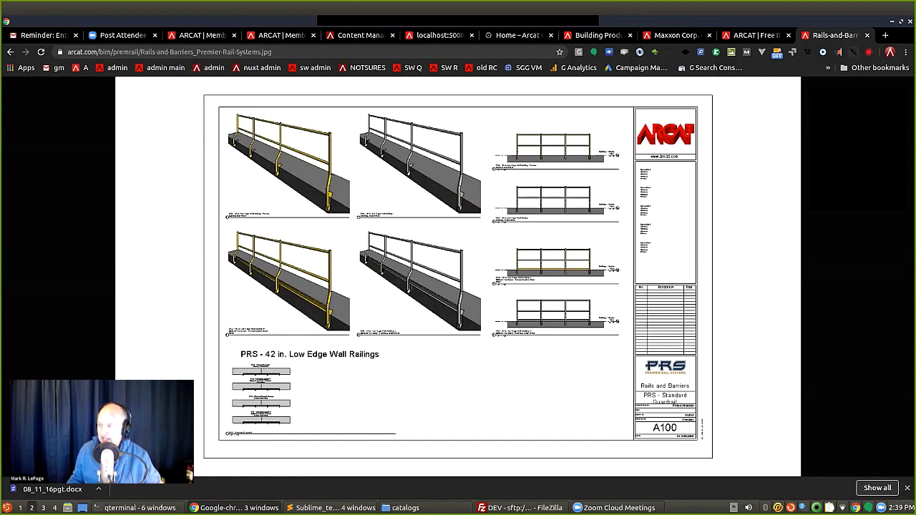
left_click(867, 35)
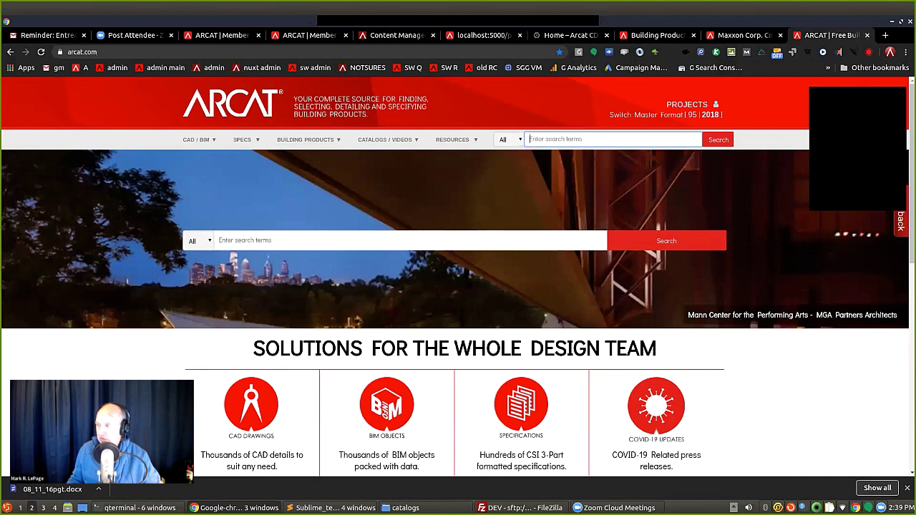
Load the arcat.com home page in a new Chrome tab.
key("ctrl+t")
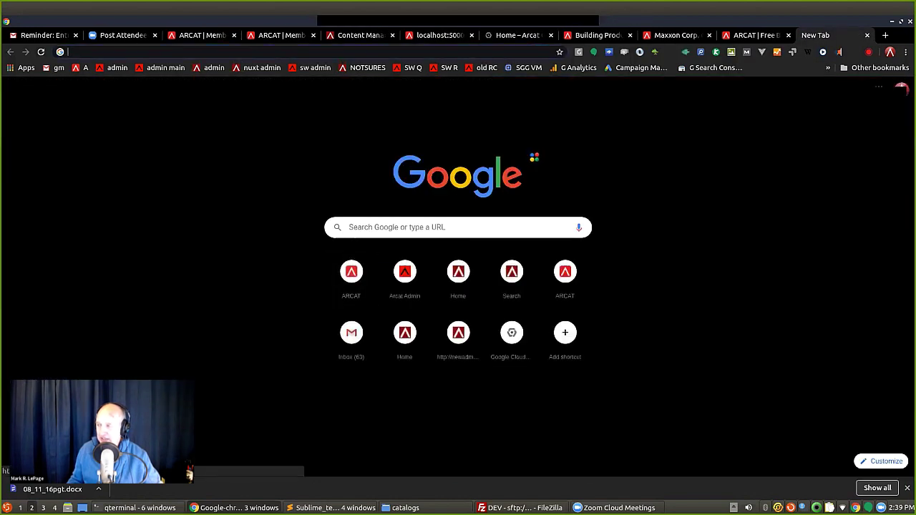
type("arcat.com")
key("Return")
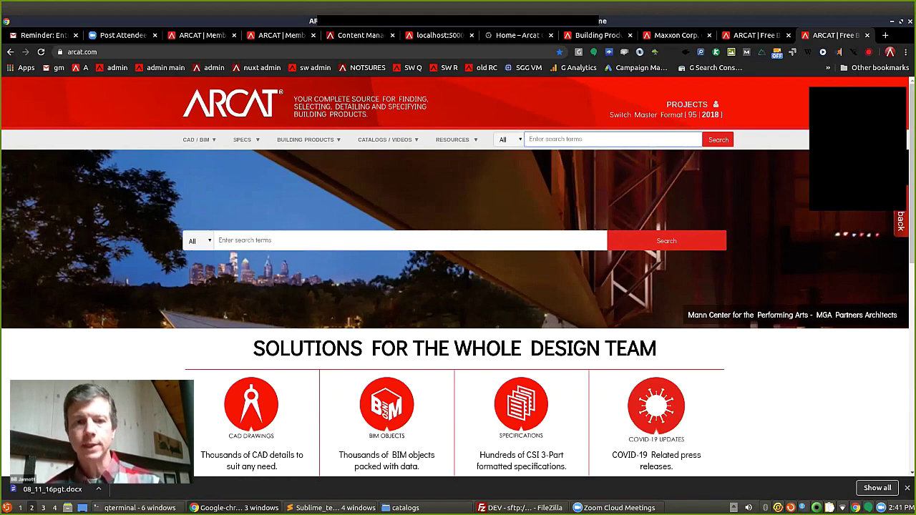
Go through the Doors - Hardware BIM category to DeckWise USA's BIM downloads.
left_click(387, 406)
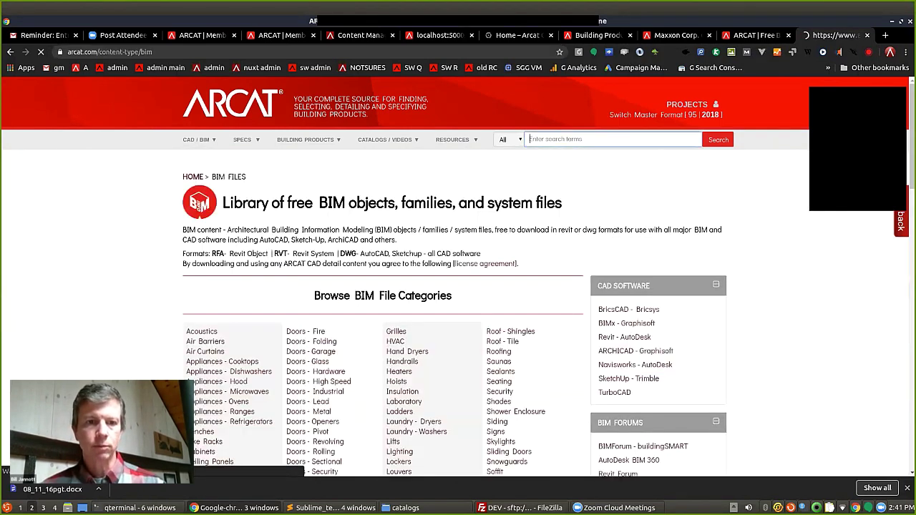
left_click(316, 391)
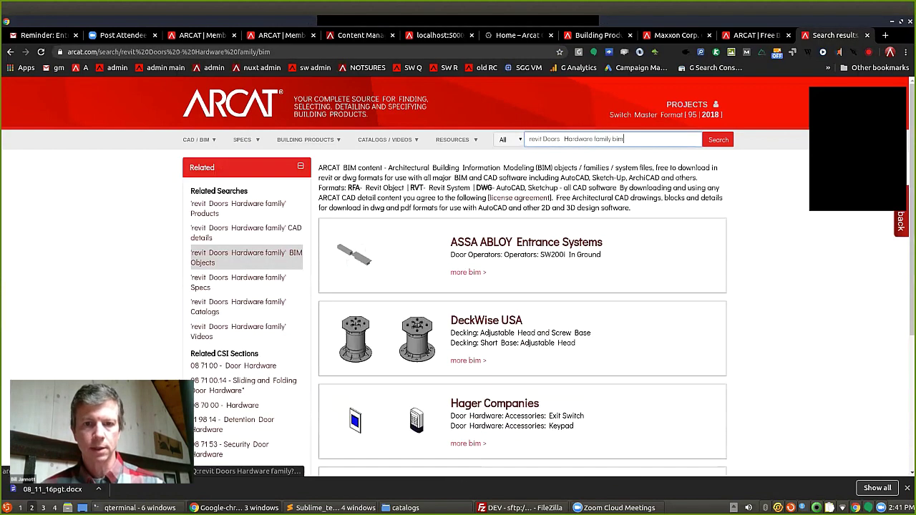
left_click(468, 361)
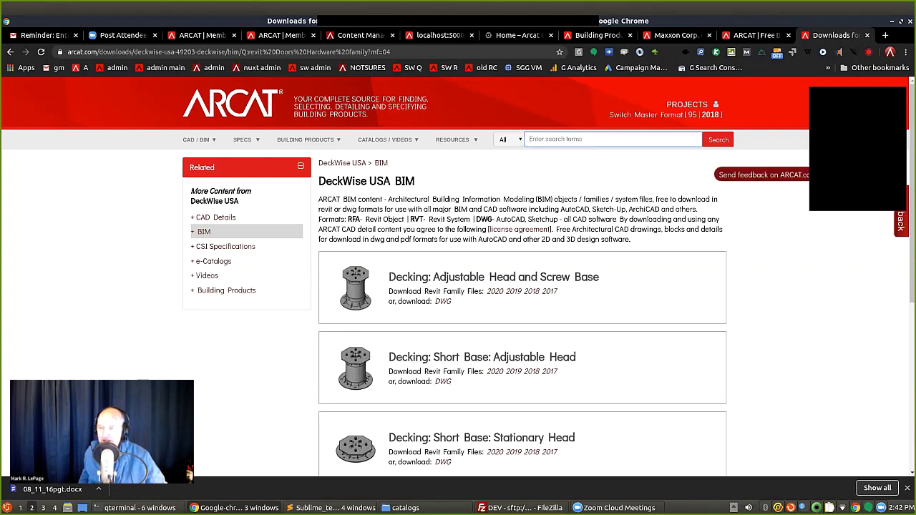
left_click(900, 221)
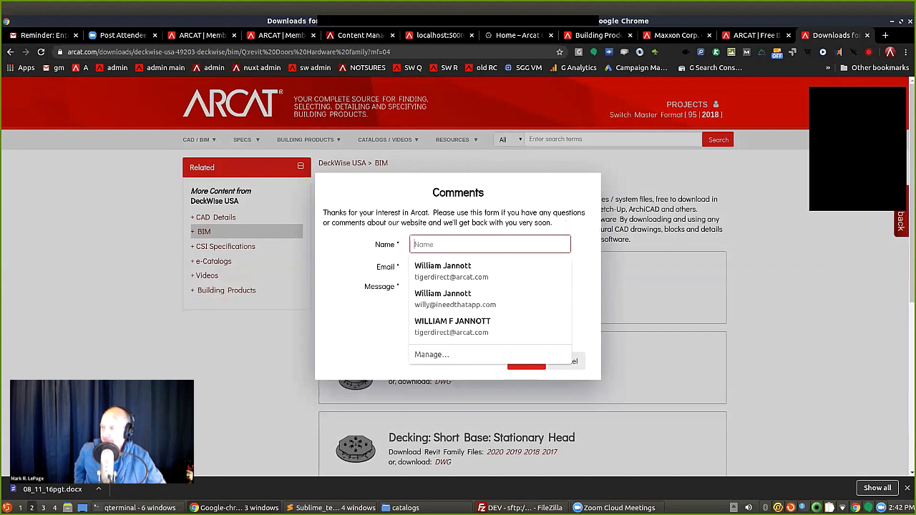
type("joe")
key("Tab")
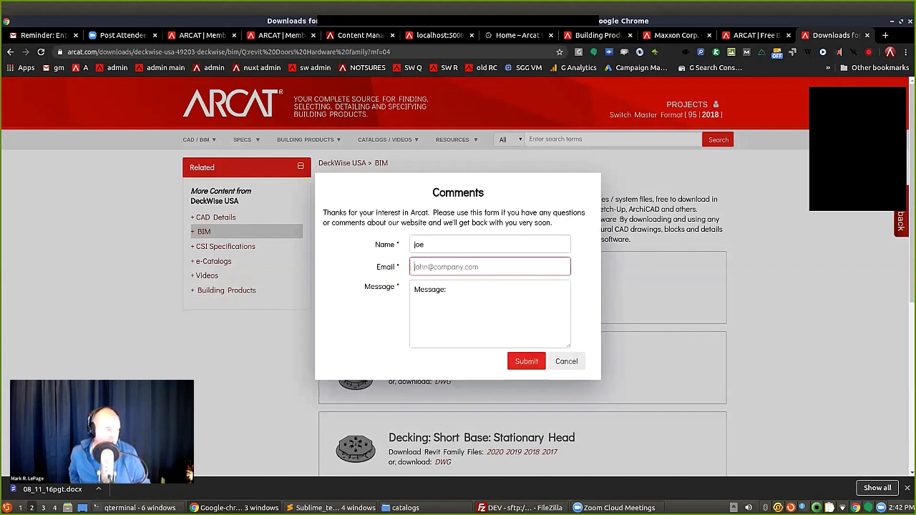
type("jeo")
key("BackSpace")
key("BackSpace")
key("BackSpace")
type("jeo")
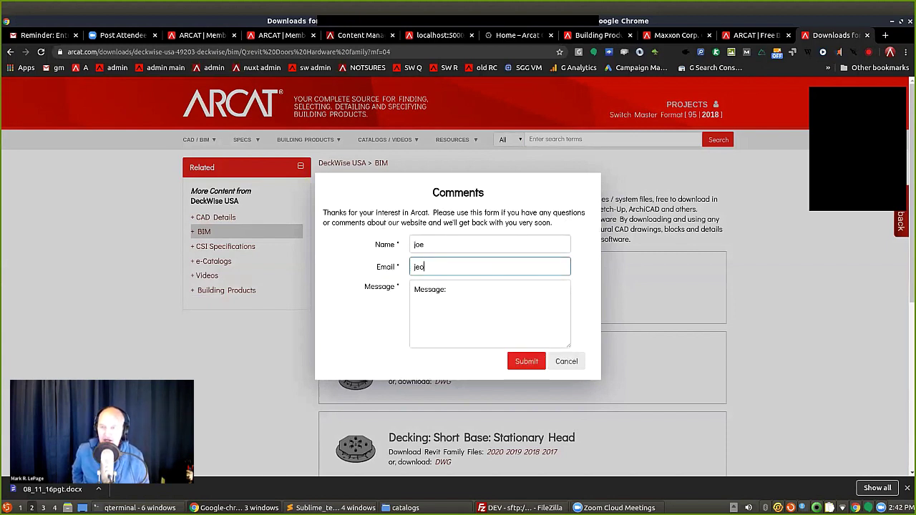
key("BackSpace")
key("BackSpace")
key("BackSpace")
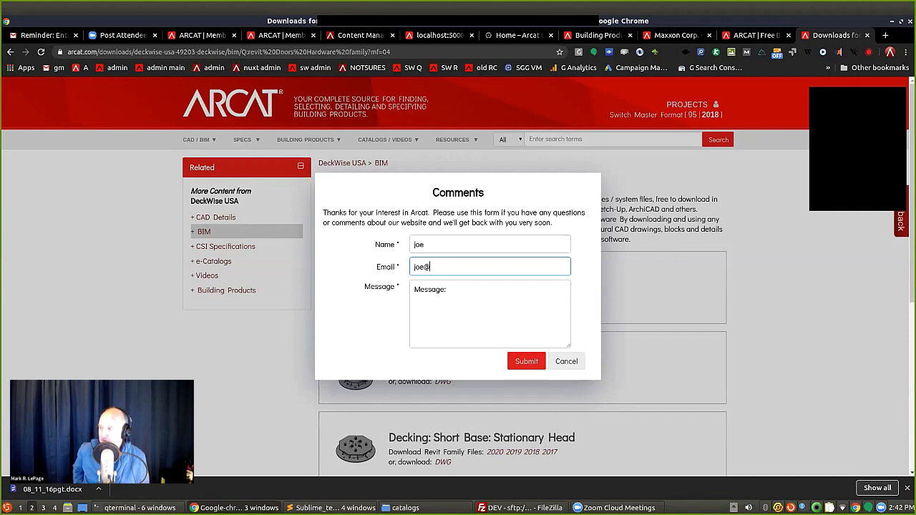
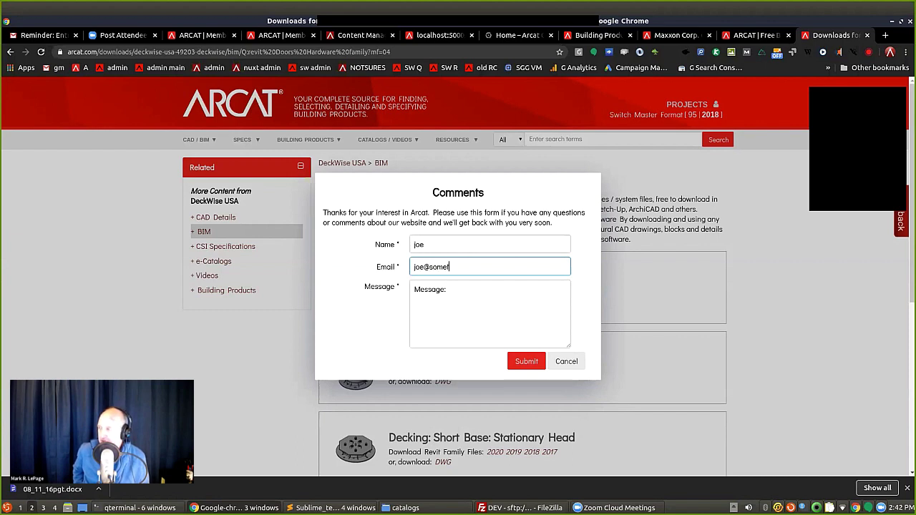
left_click(448, 289)
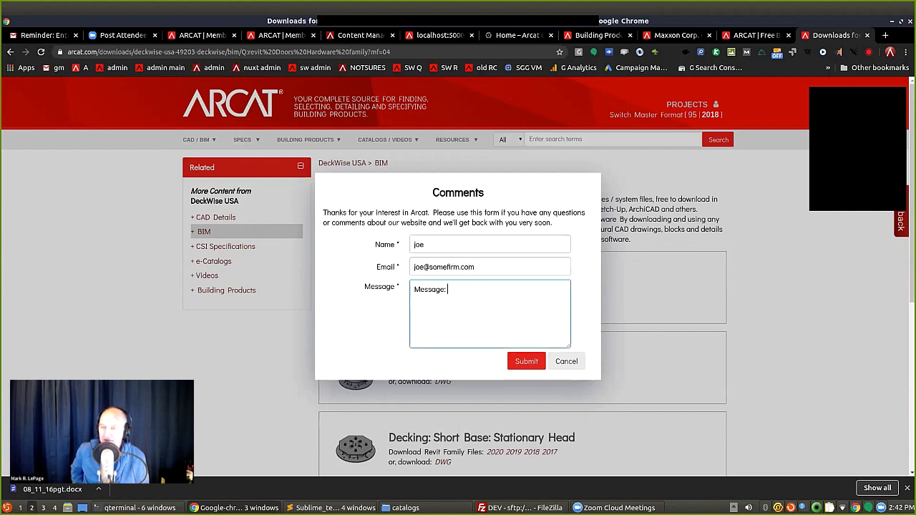
type("help with")
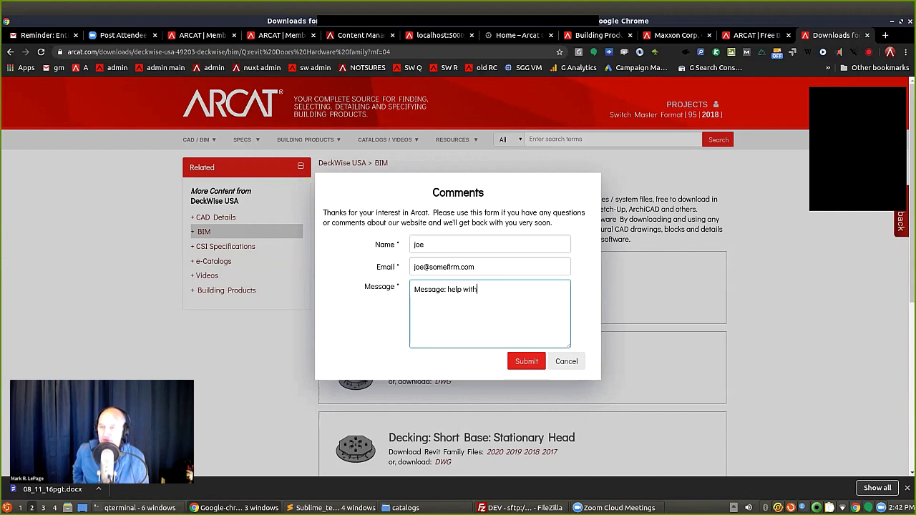
type(" sketchup")
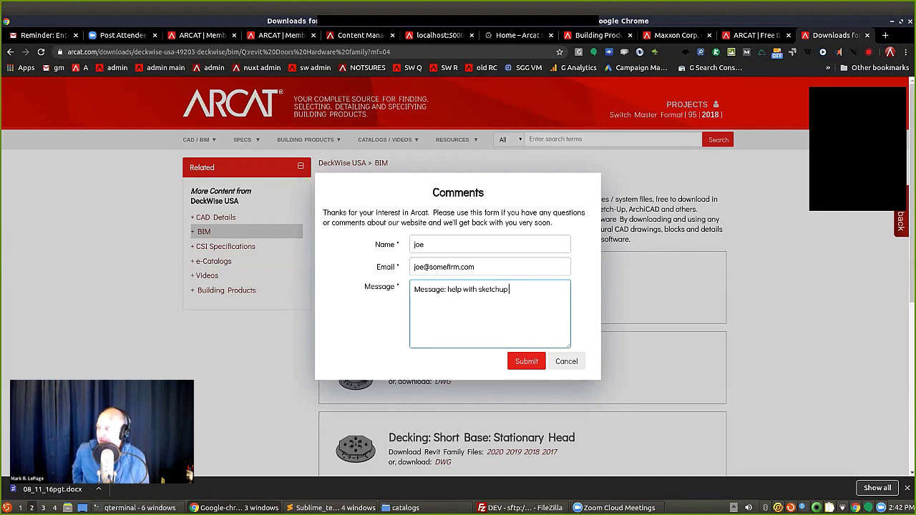
type(" file !!!")
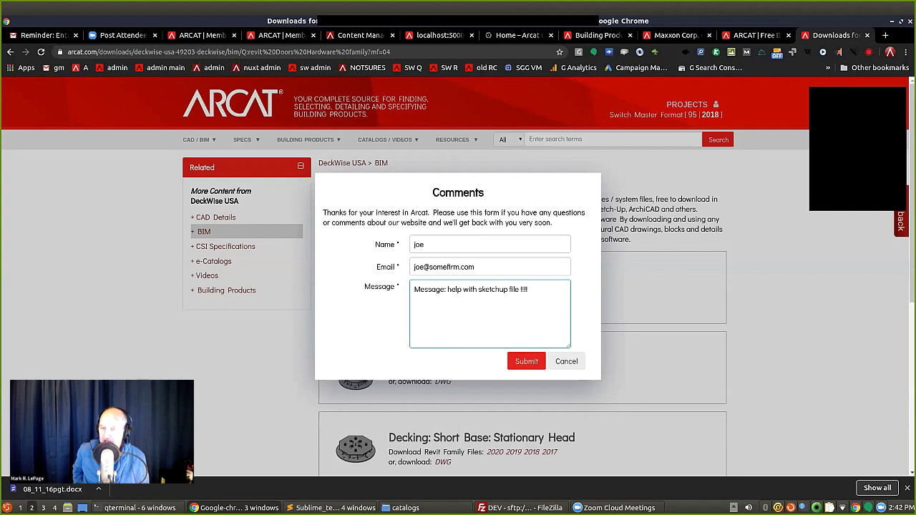
left_click(566, 361)
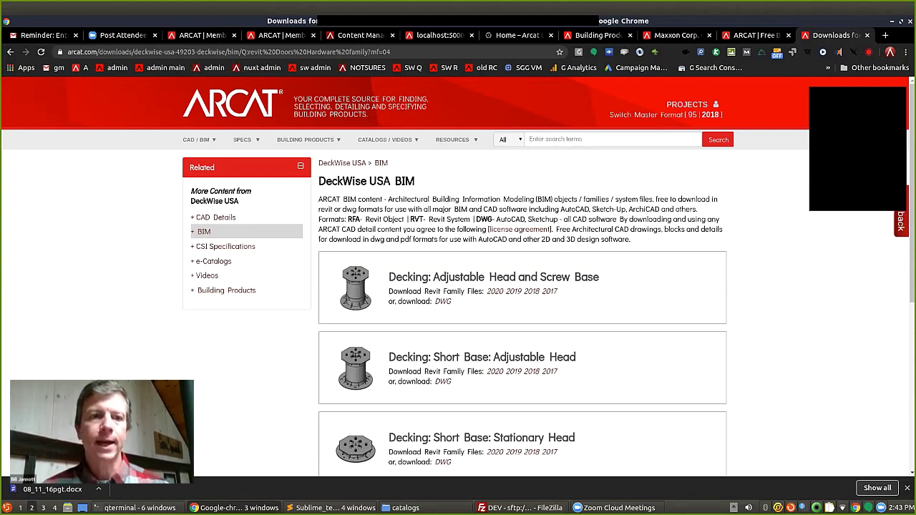
View DeckWise's 06 15 00 deck fasteners spec, select its kit items, then return home.
left_click(225, 246)
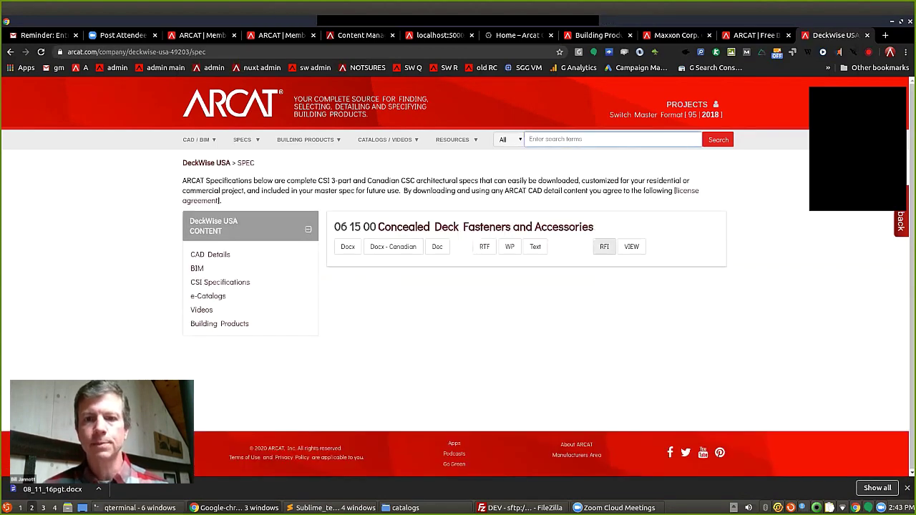
left_click(631, 247)
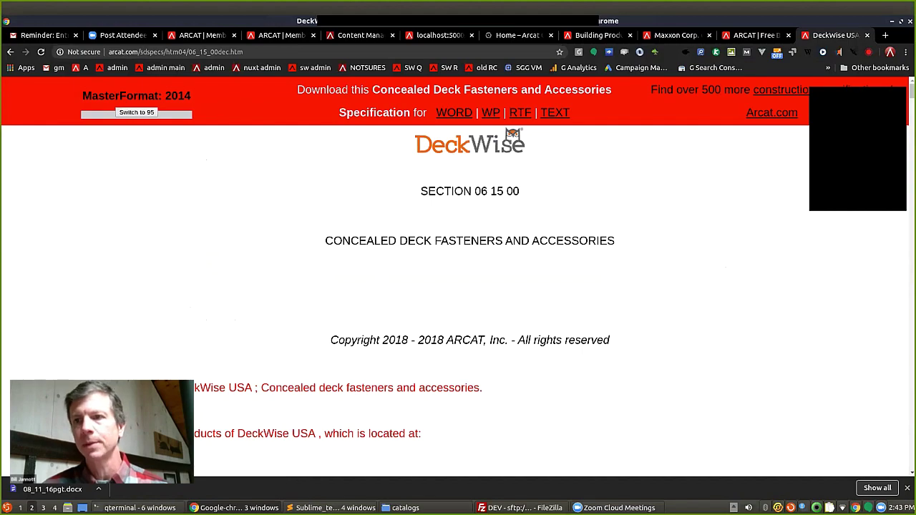
left_click_drag(913, 91, 912, 159)
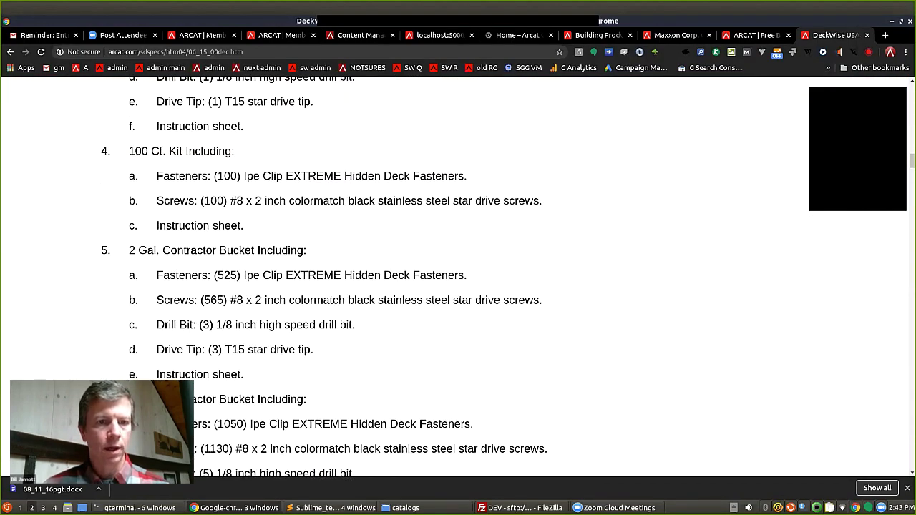
left_click_drag(244, 374, 128, 250)
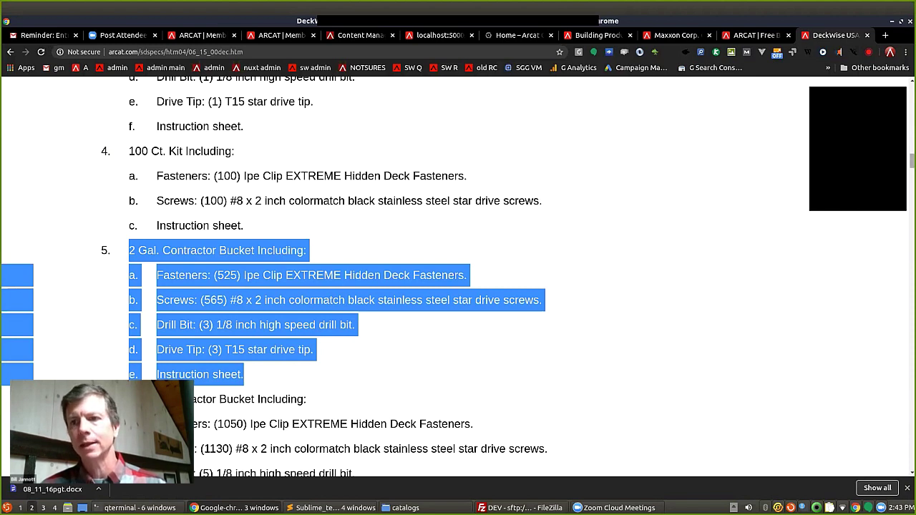
left_click_drag(467, 176, 157, 77)
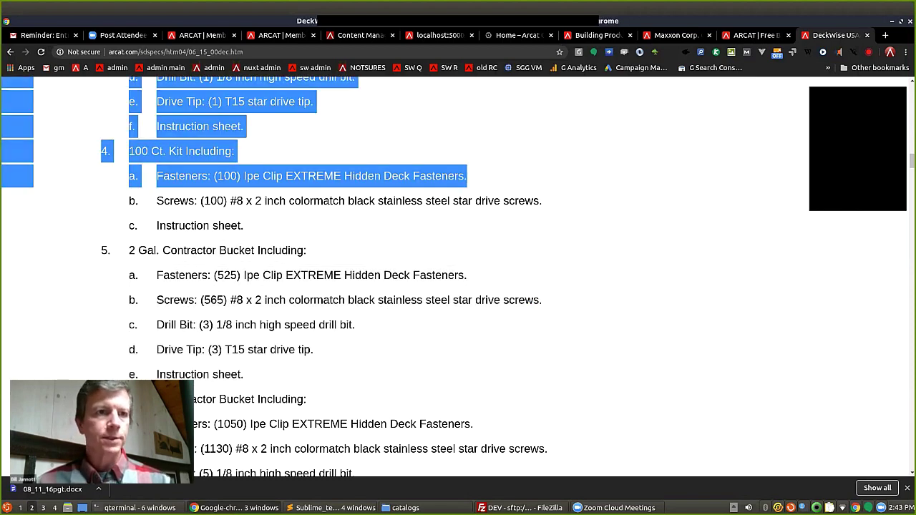
key("alt+Left")
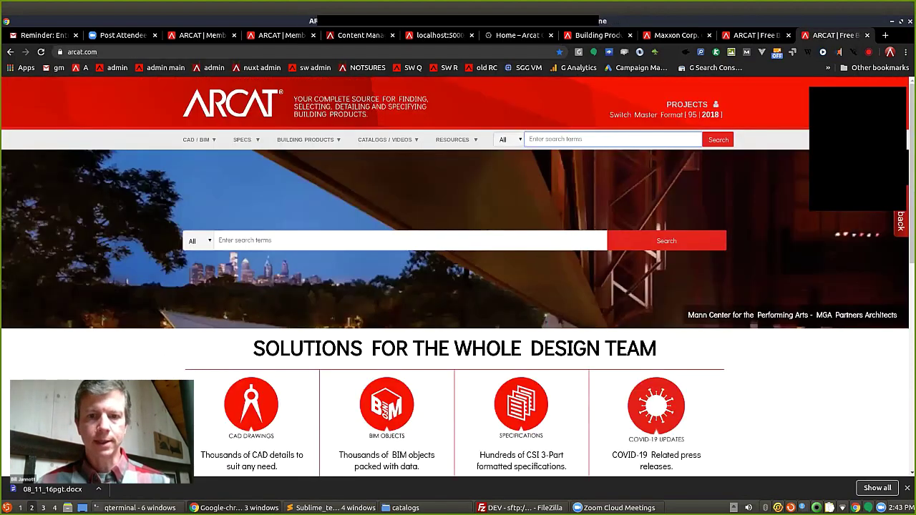
Go to the Catalogs page and browse the 05 Metals division catalogs.
scroll(458, 286, "down", 3)
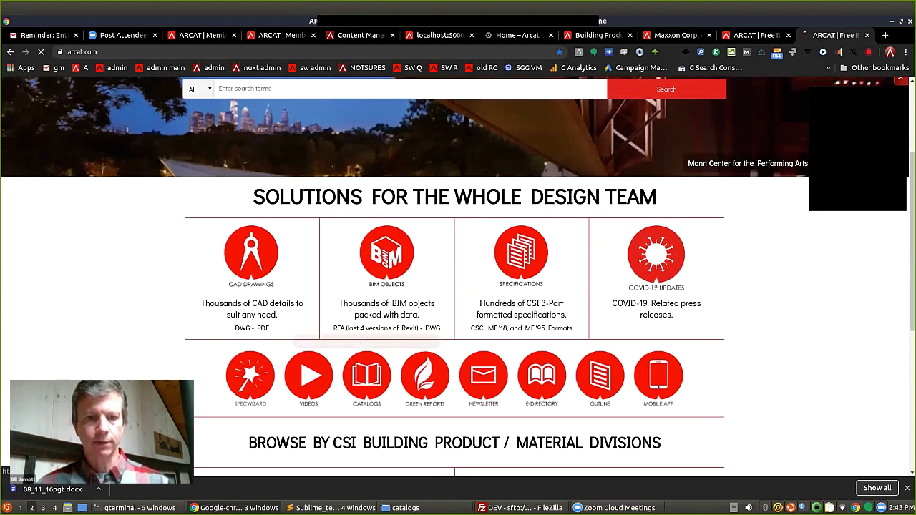
left_click(367, 376)
left_click(207, 366)
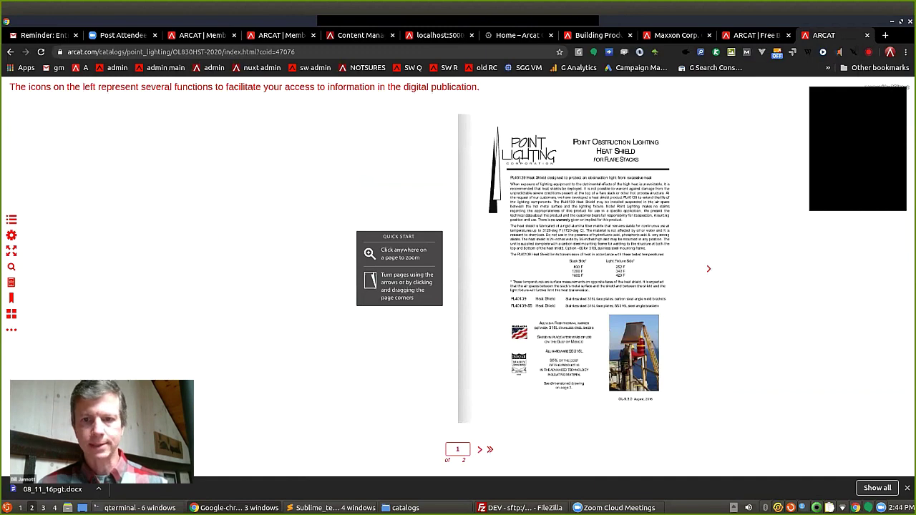
Page the Point Lighting brochure forward and back to page 1, then return to ARCAT home.
key("Right")
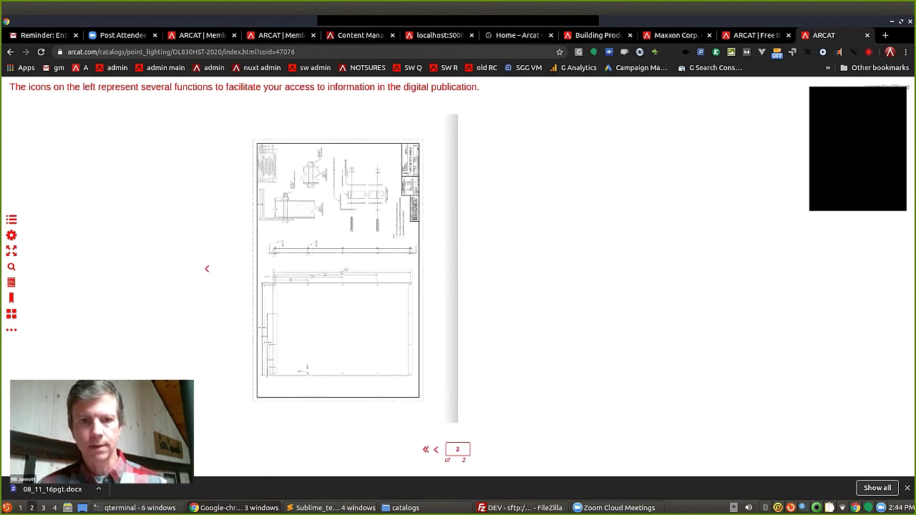
key("Left")
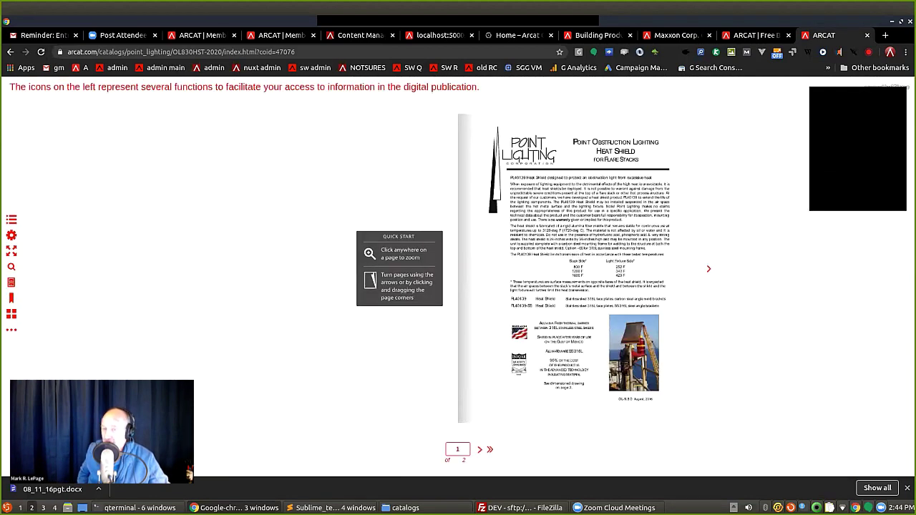
left_click(80, 67)
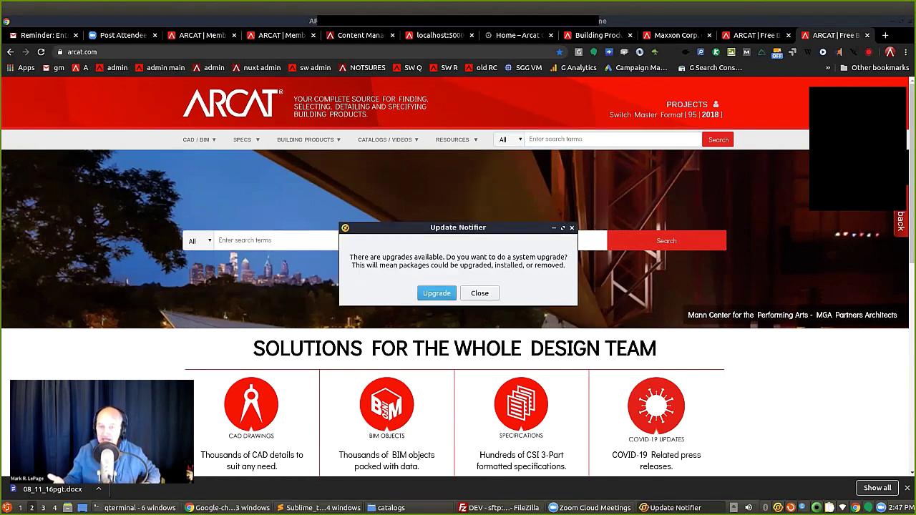
Dismiss the upgrade prompt and close two duplicate ARCAT home tabs, revealing Maxxon's project page.
key("Escape")
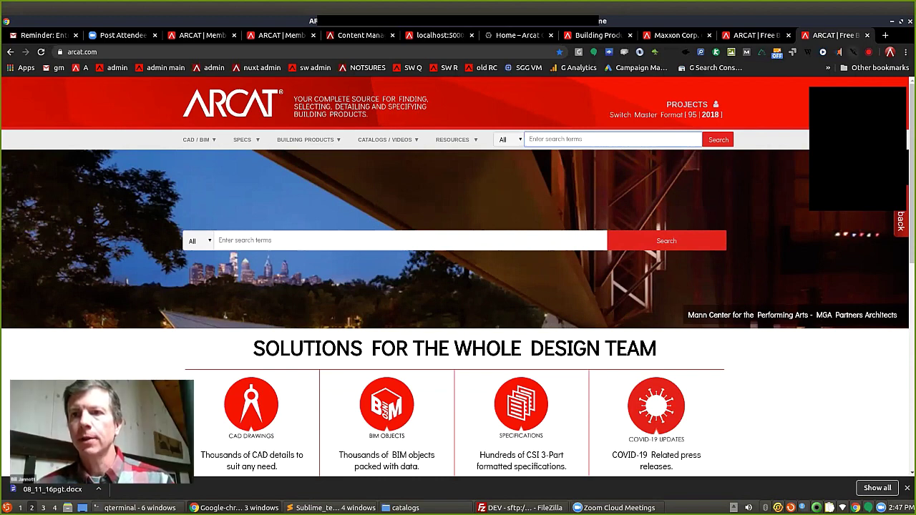
left_click(867, 35)
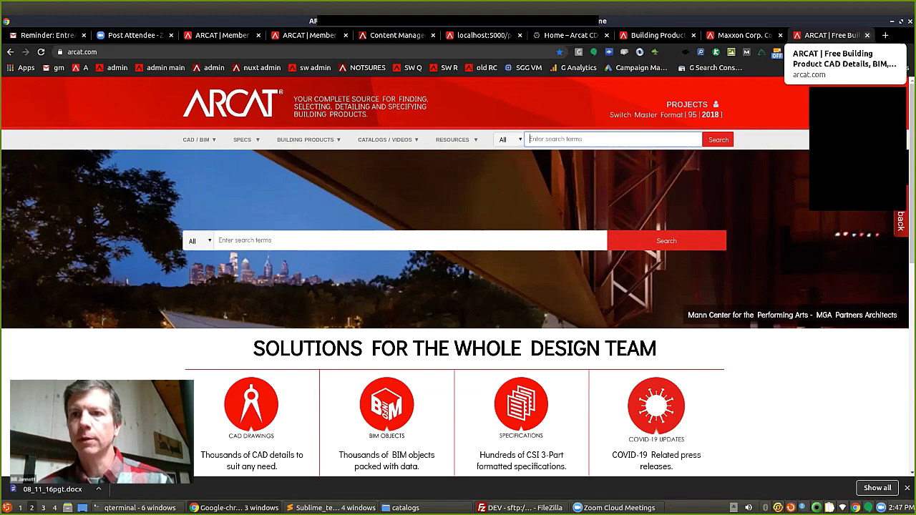
left_click(867, 35)
scroll(526, 275, "up", 2)
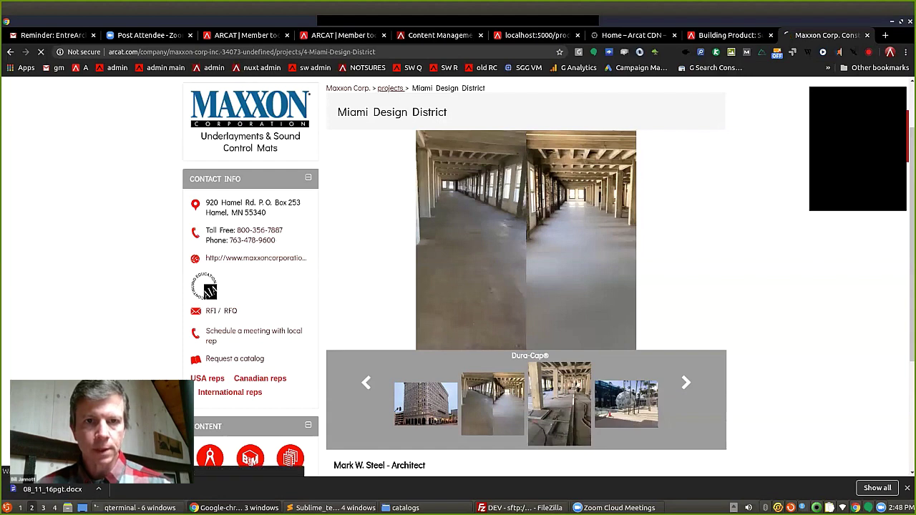
left_click(391, 88)
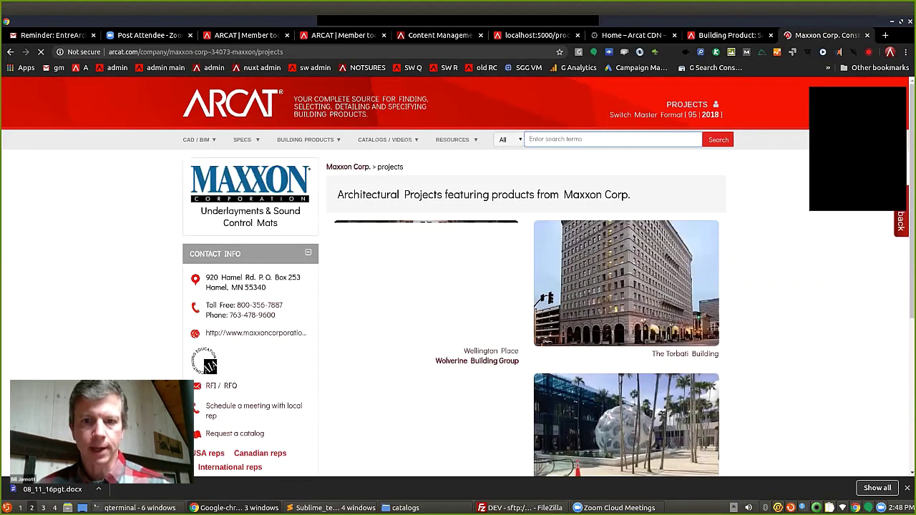
scroll(458, 277, "down", 1)
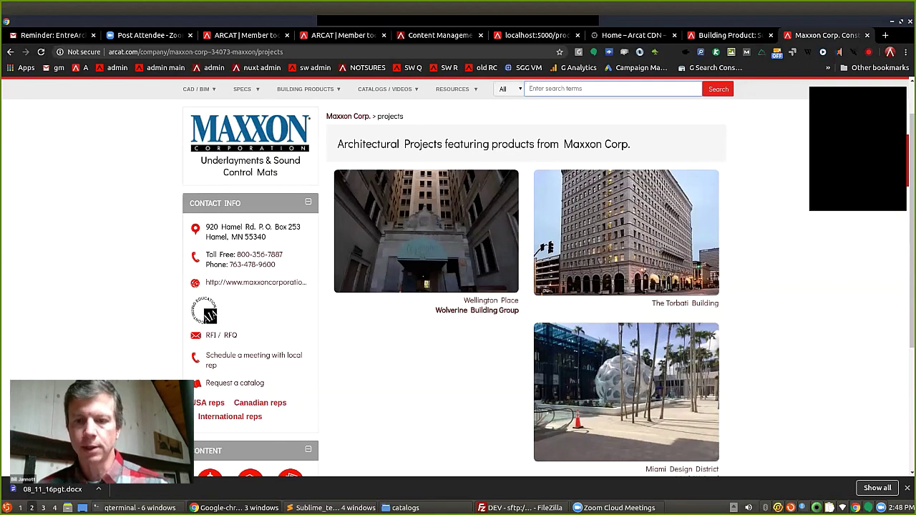
left_click(682, 469)
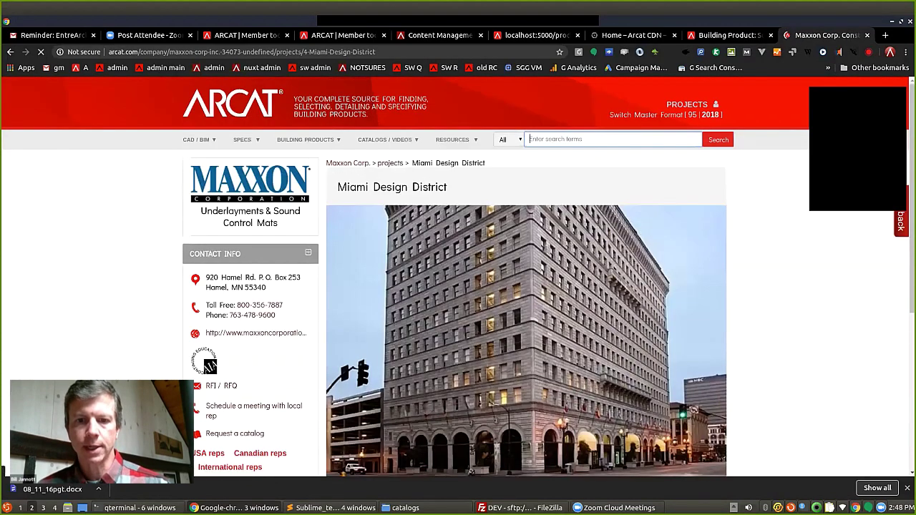
scroll(458, 277, "down", 3)
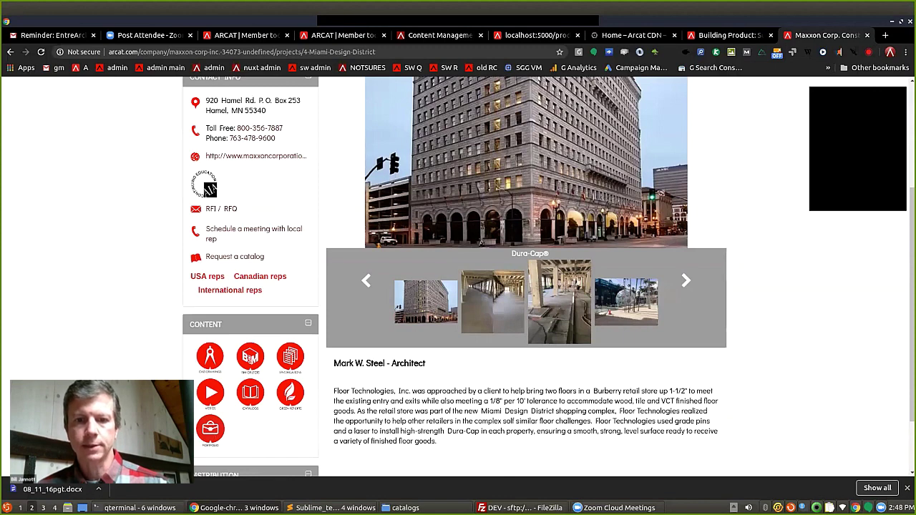
scroll(458, 276, "up", 2)
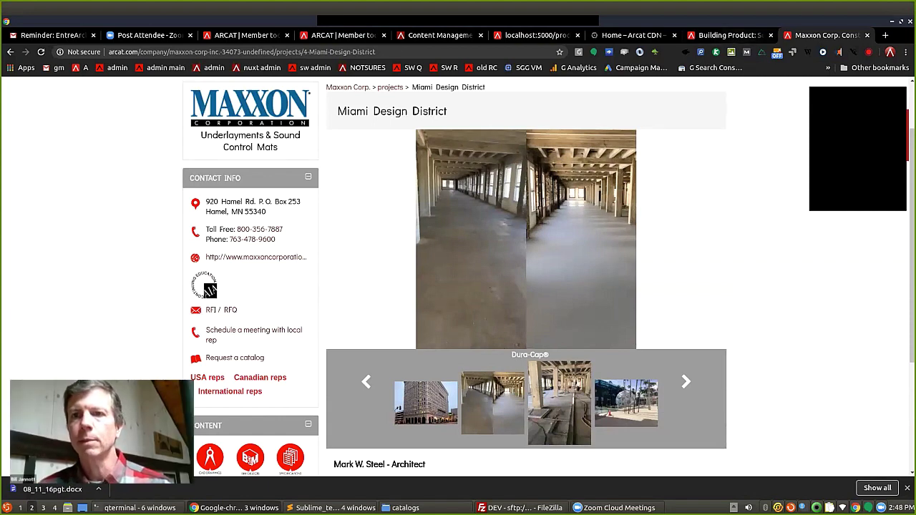
key("ctrl+Page_Up")
scroll(458, 276, "up", 6)
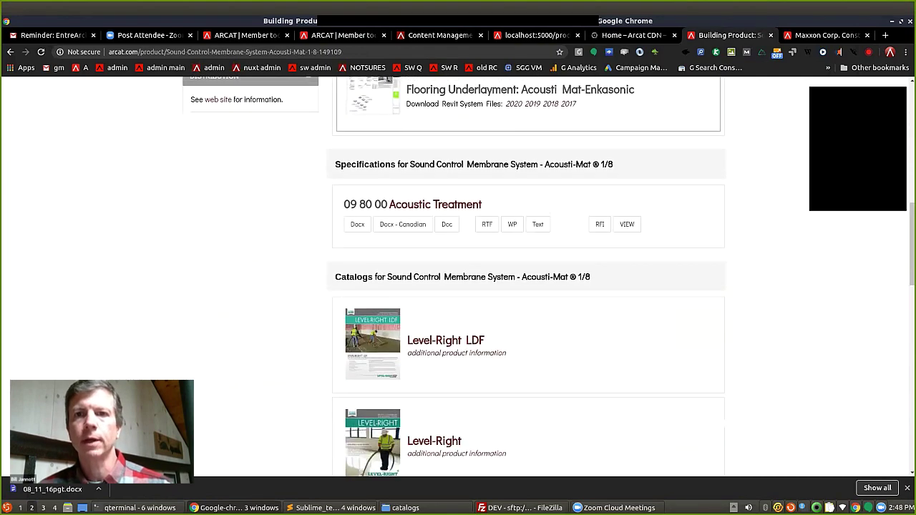
key("ctrl+Page_Down")
scroll(459, 277, "down", 3)
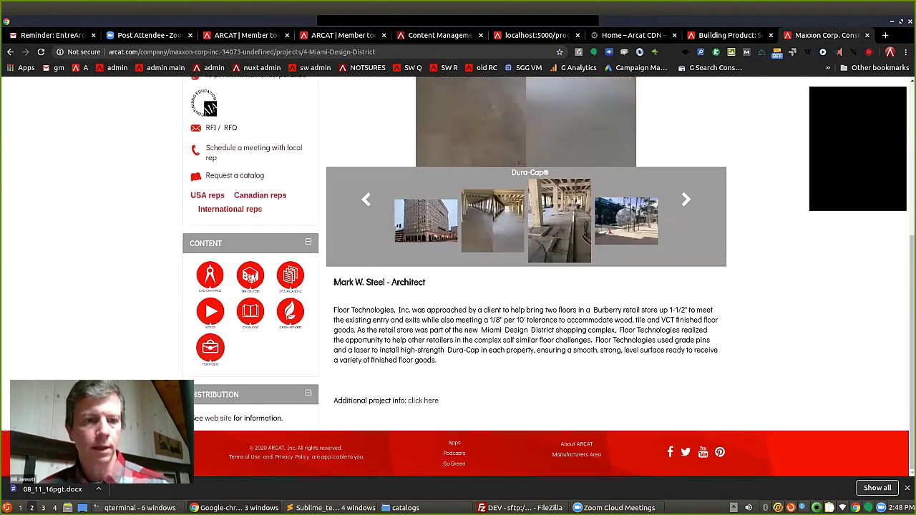
scroll(458, 276, "up", 4)
Search ARCAT site-wide for 'maxxon'.
left_click(608, 134)
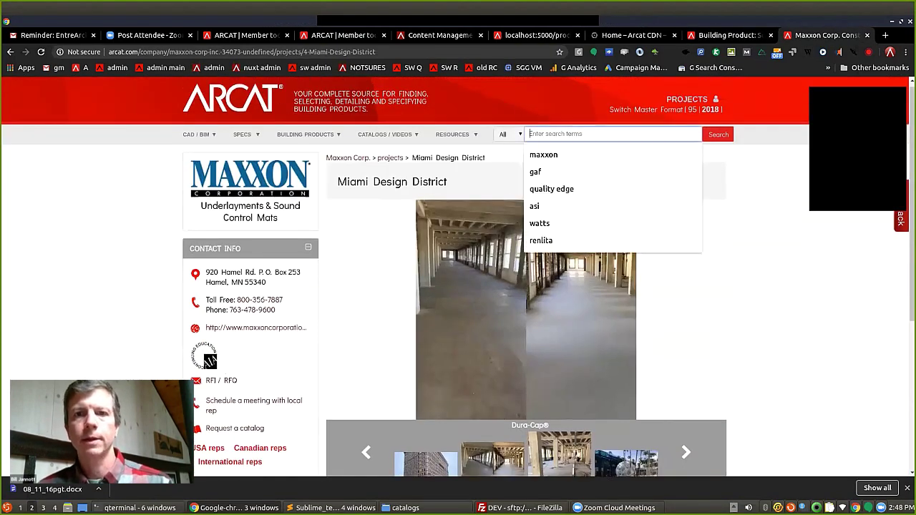
type("maxxon")
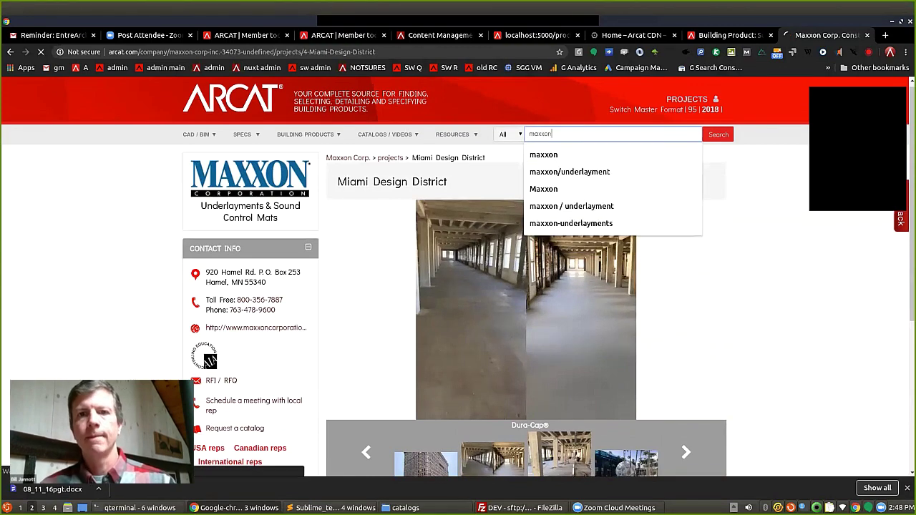
key("Return")
Open the Acousti-Mat 1/8 product page from the results and scroll through it.
left_click(374, 297)
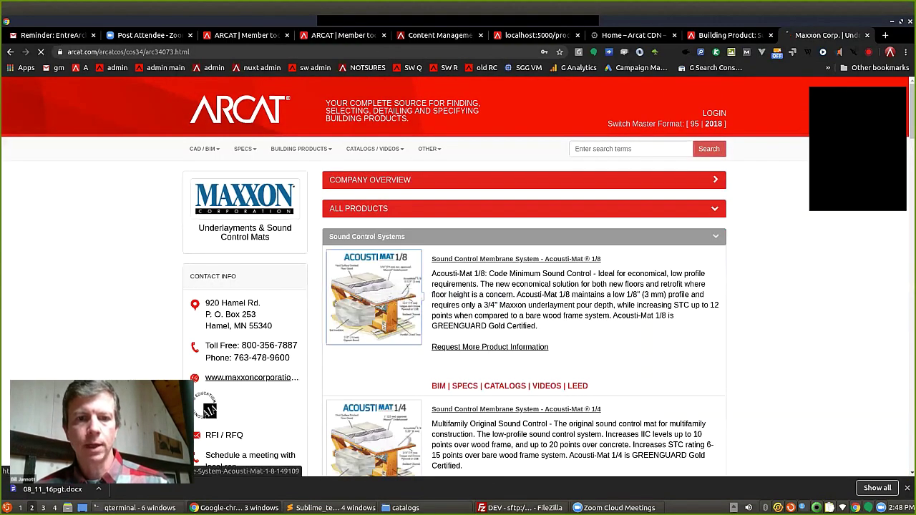
scroll(458, 286, "down", 3)
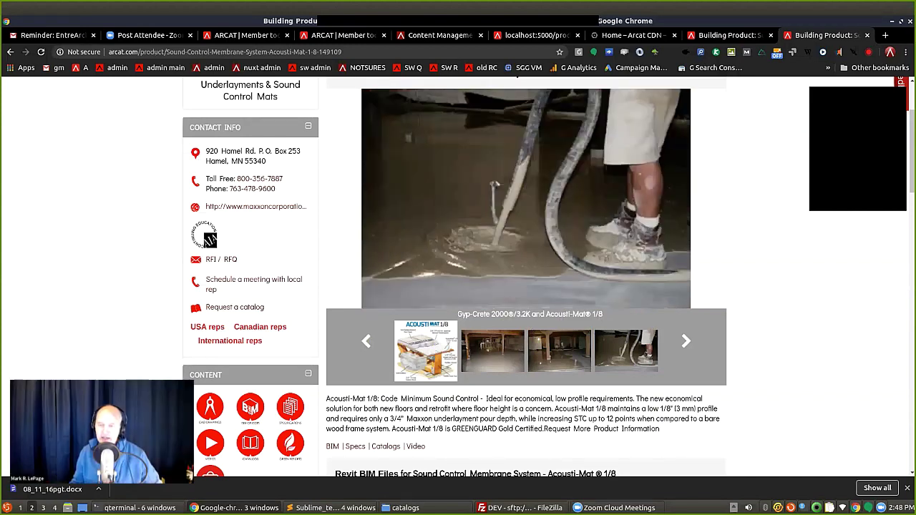
scroll(526, 277, "up", 1)
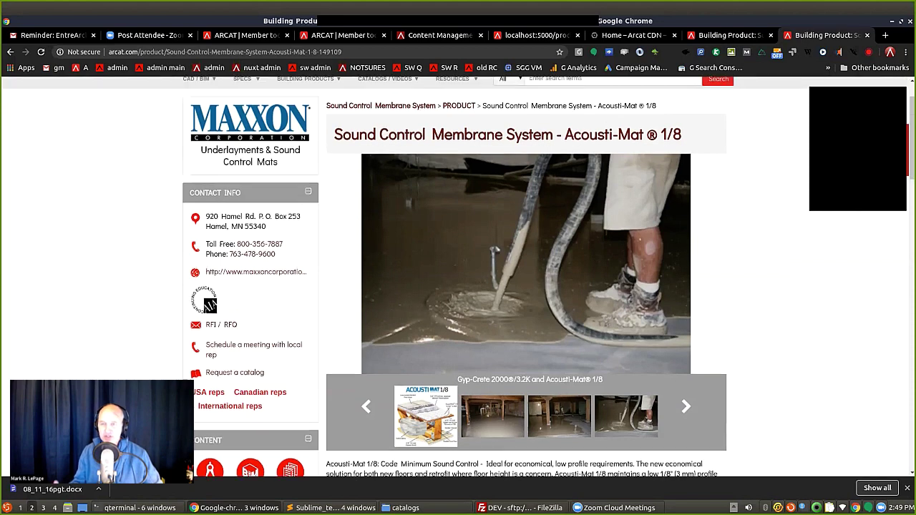
scroll(459, 276, "up", 2)
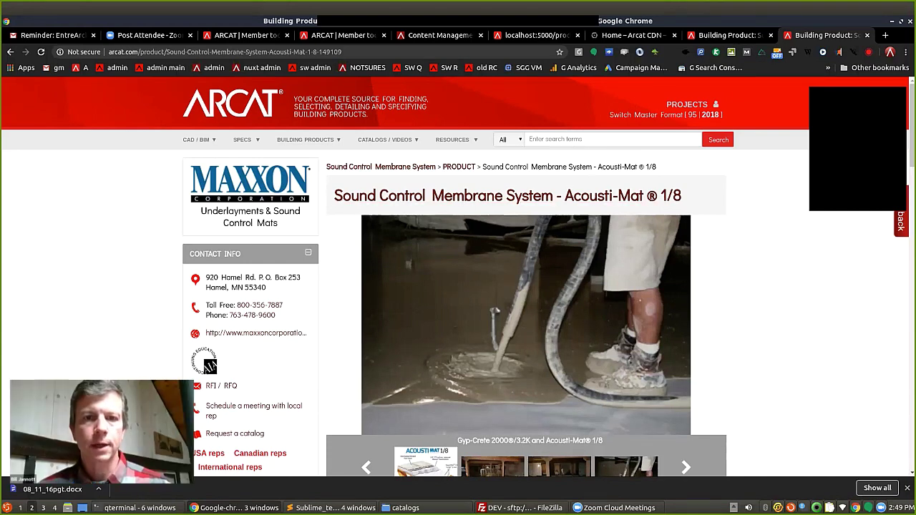
scroll(458, 276, "down", 3)
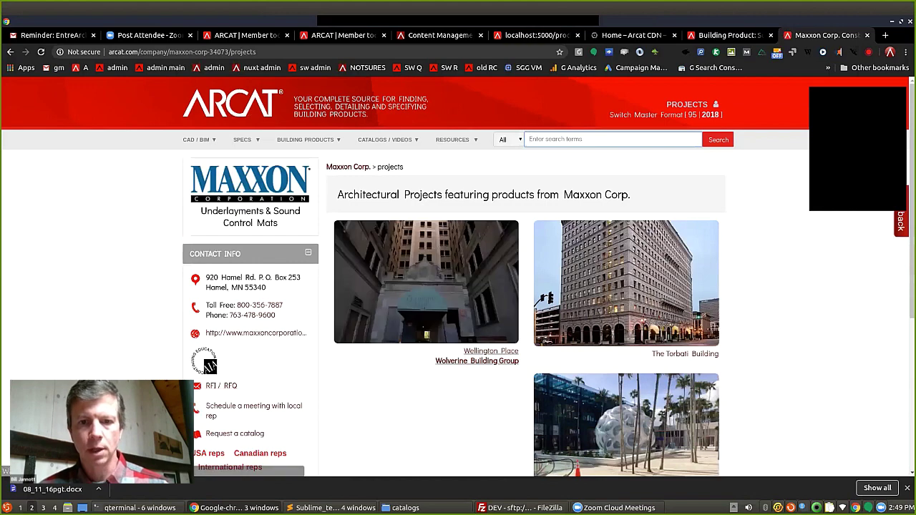
left_click(426, 282)
scroll(458, 276, "down", 5)
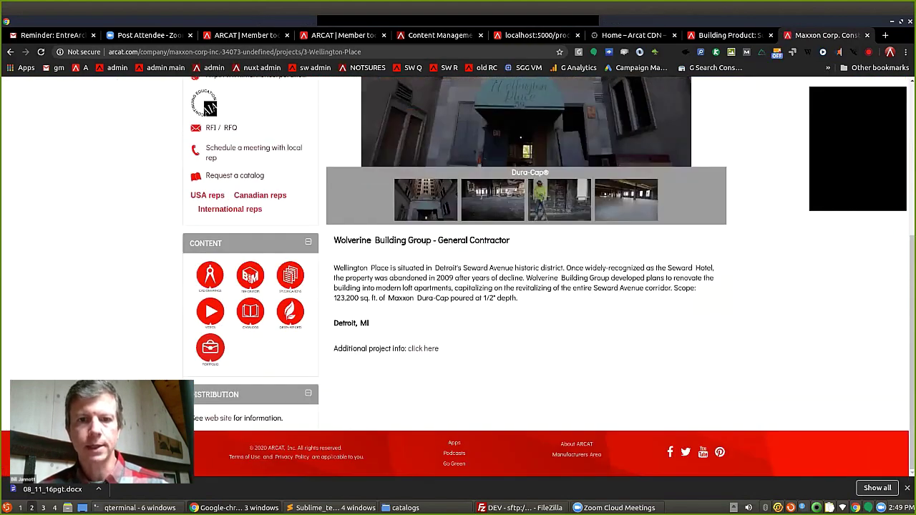
left_click_drag(438, 240, 510, 240)
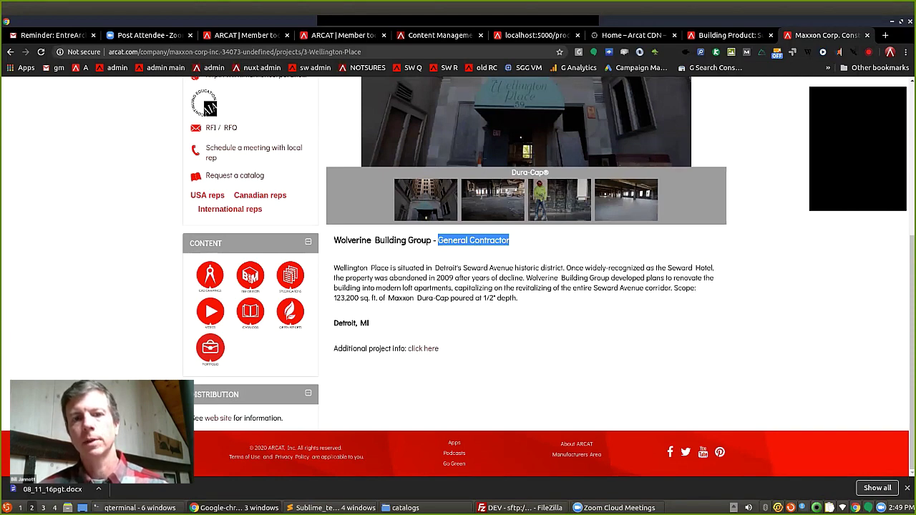
scroll(549, 276, "up", 4)
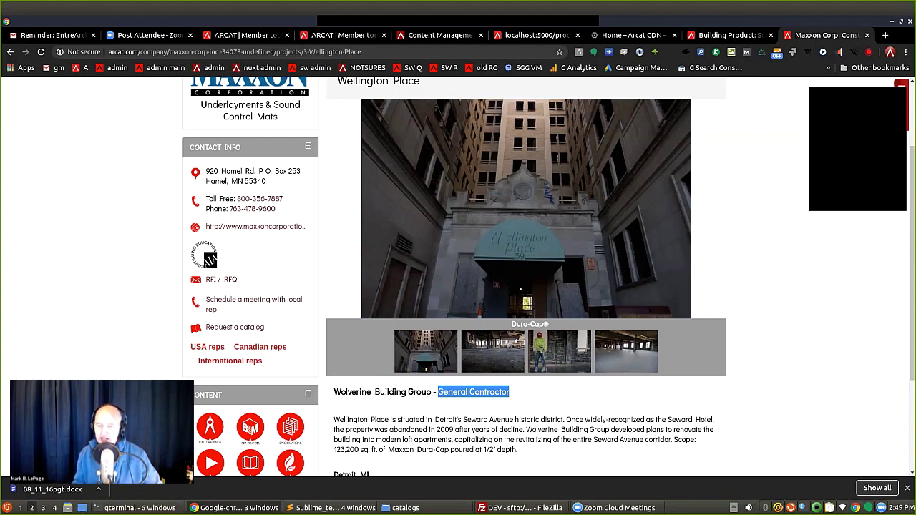
scroll(458, 286, "up", 3)
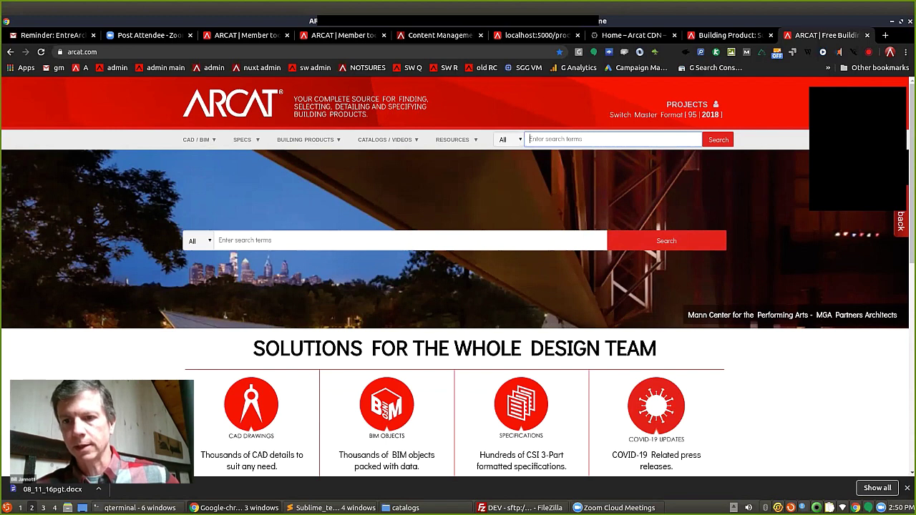
left_click(793, 315)
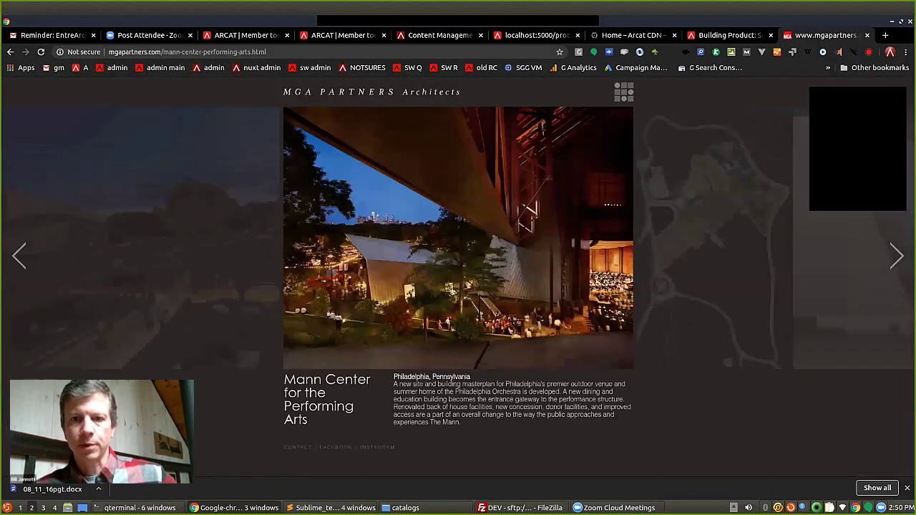
key("Right")
key("Right")
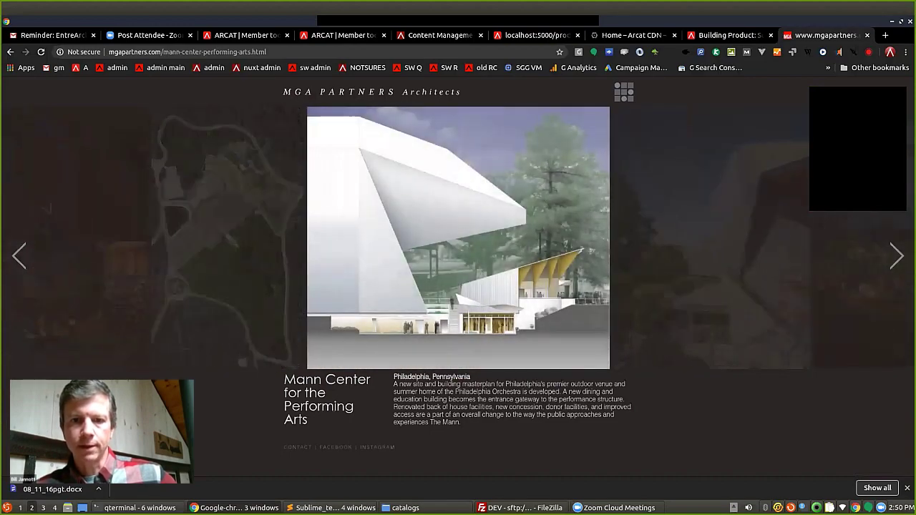
key("Right")
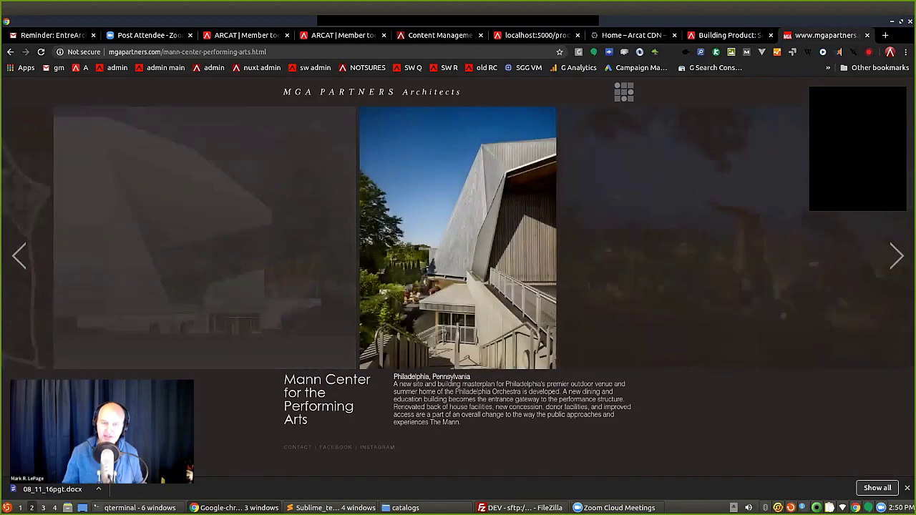
key("Right")
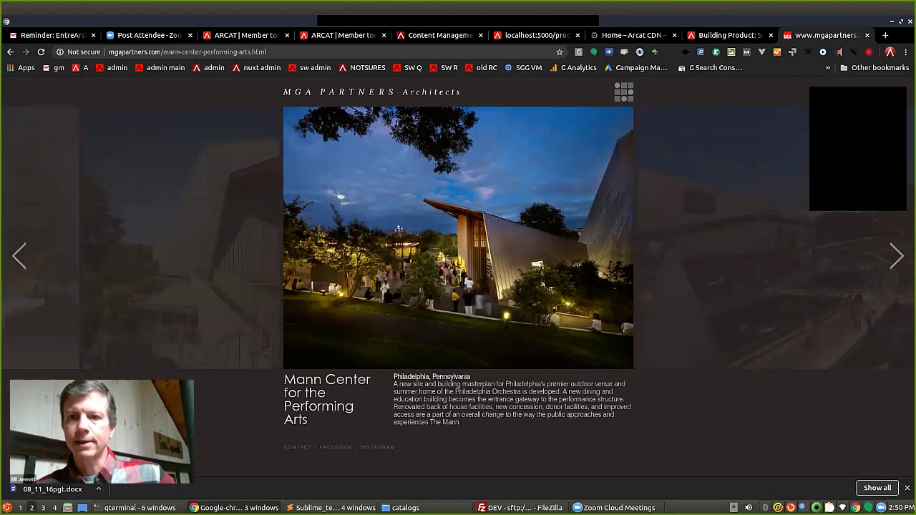
key("Right")
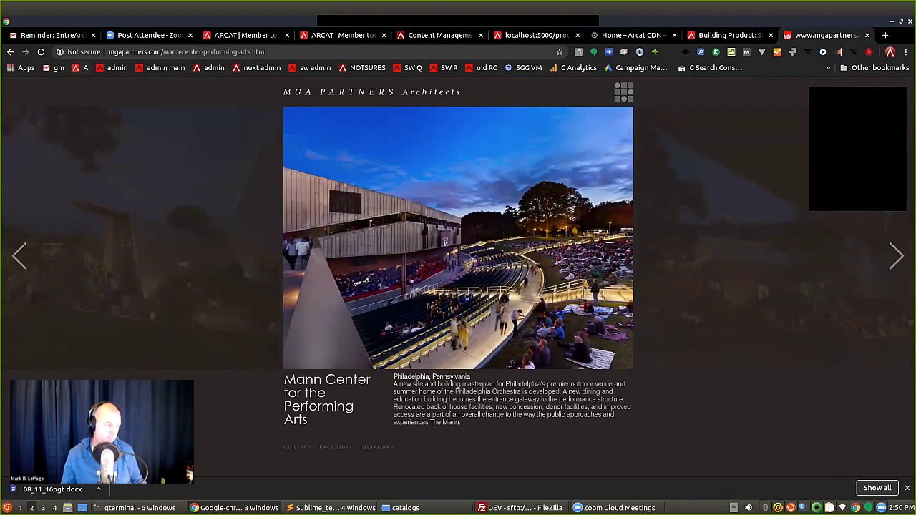
left_click(83, 67)
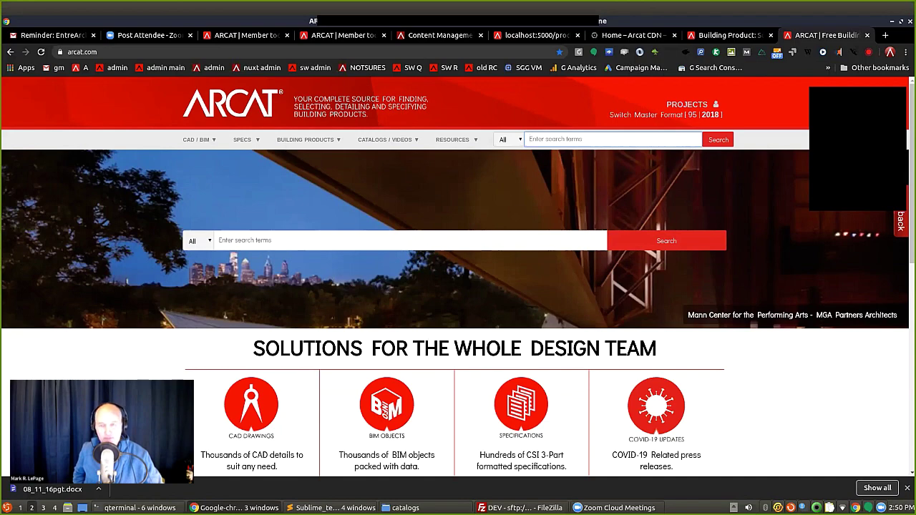
Reopen the Point Obstruction Lighting Heat Shield catalog from 05 Metals, then go back to the list.
scroll(458, 287, "down", 2)
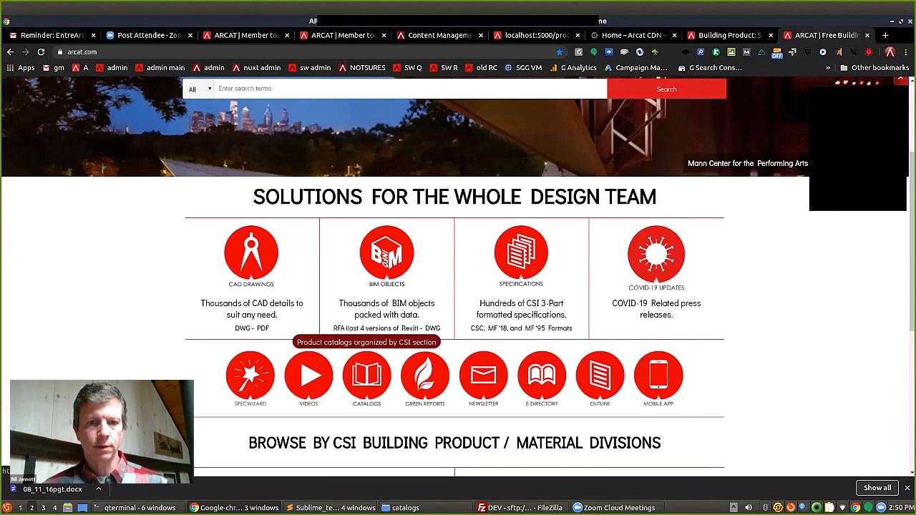
left_click(366, 376)
scroll(458, 286, "down", 2)
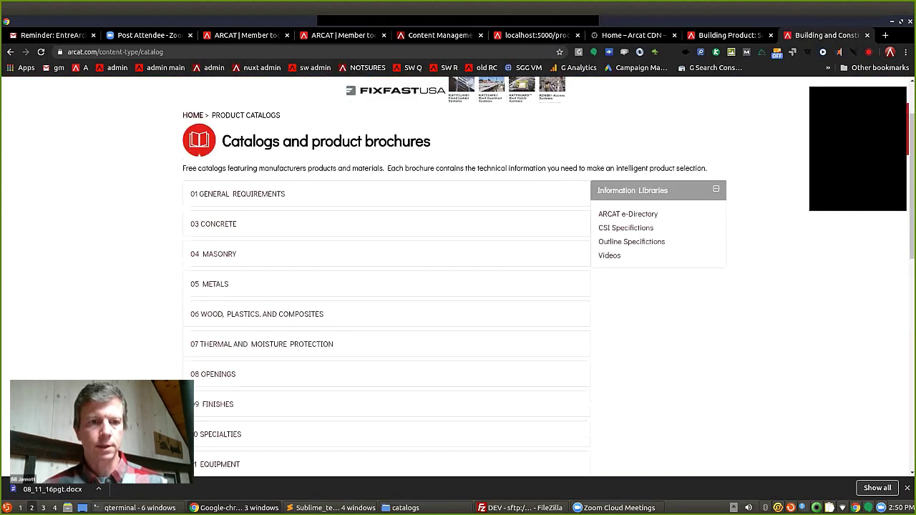
left_click(211, 265)
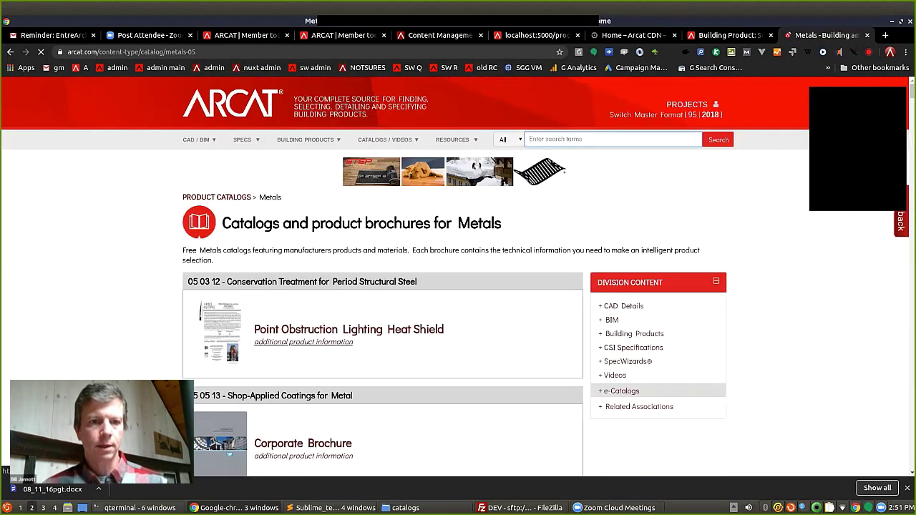
left_click(218, 329)
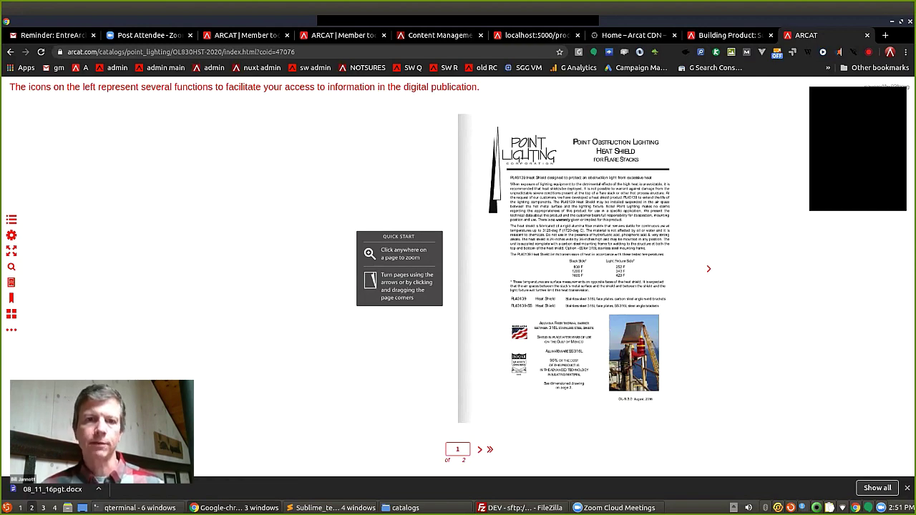
key("alt+Left")
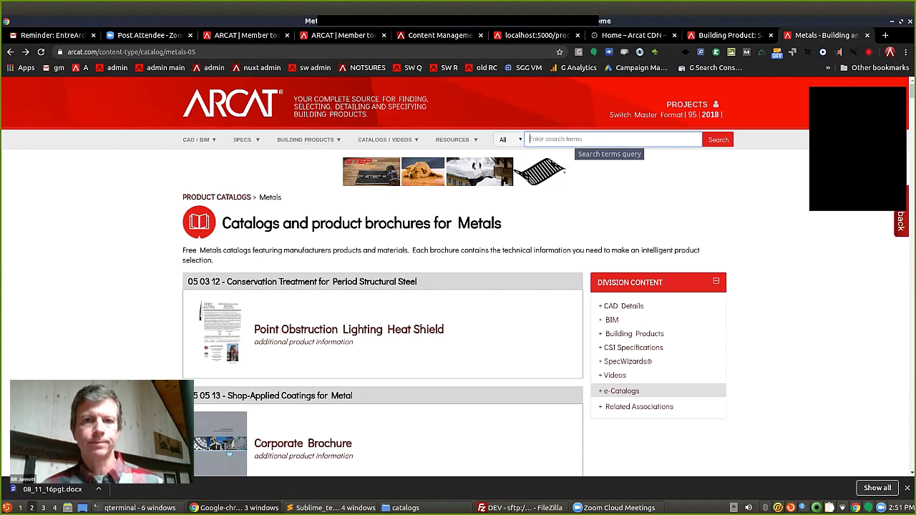
Cancel the ARCAT search suggestions and open a new Google tab.
left_click(608, 139)
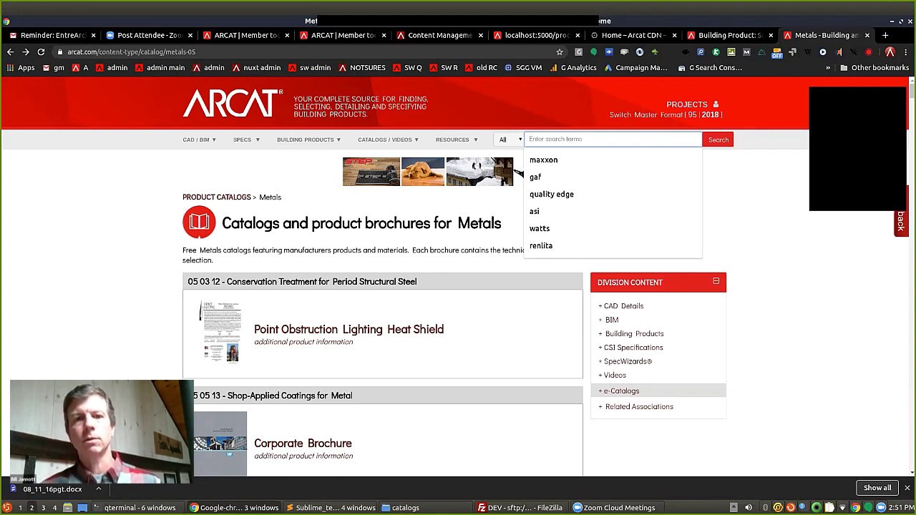
key("Escape")
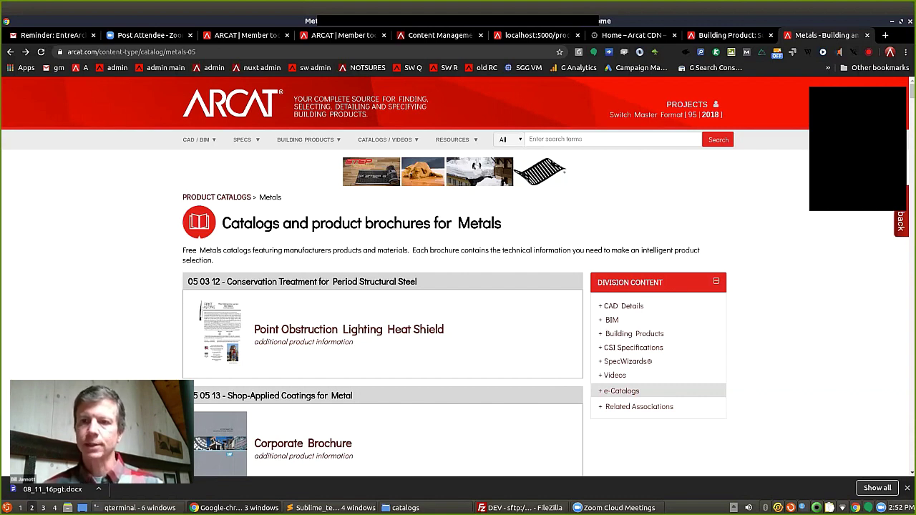
key("ctrl+t")
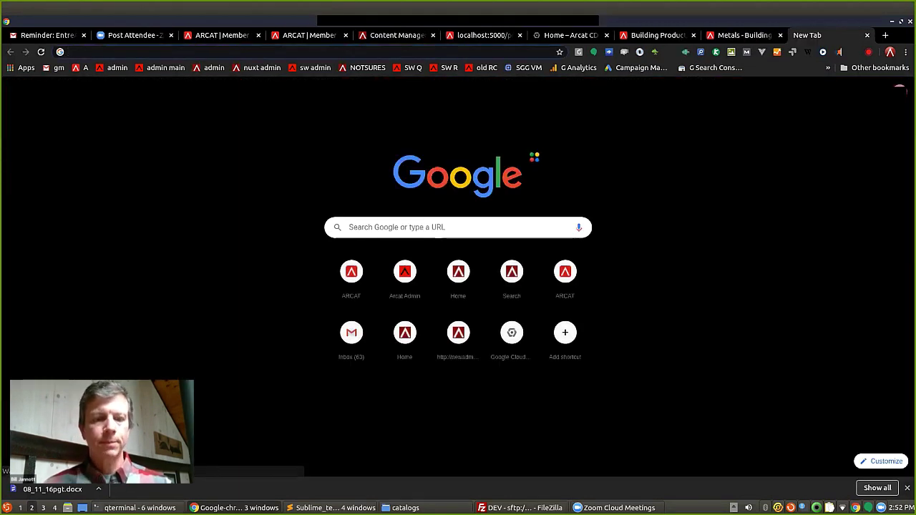
Search amazon.com for 'android tablets'.
type("ama")
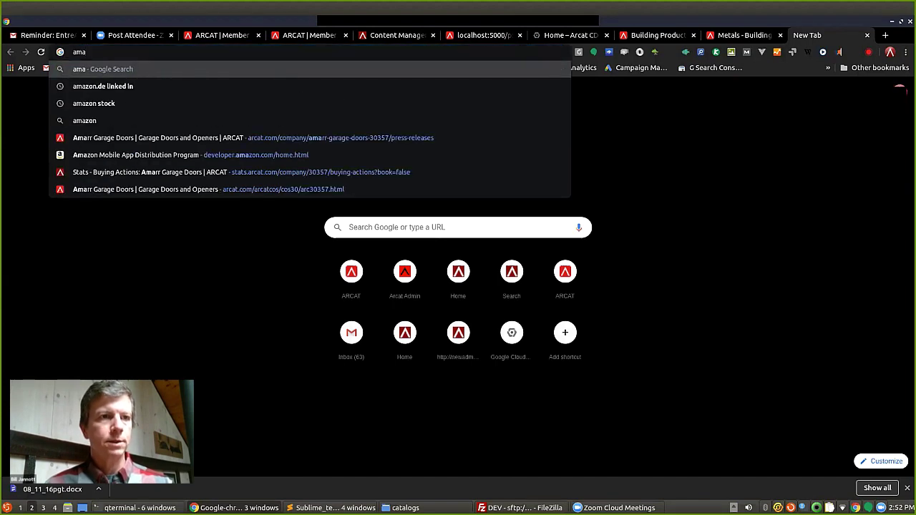
type("zon.com")
key("Return")
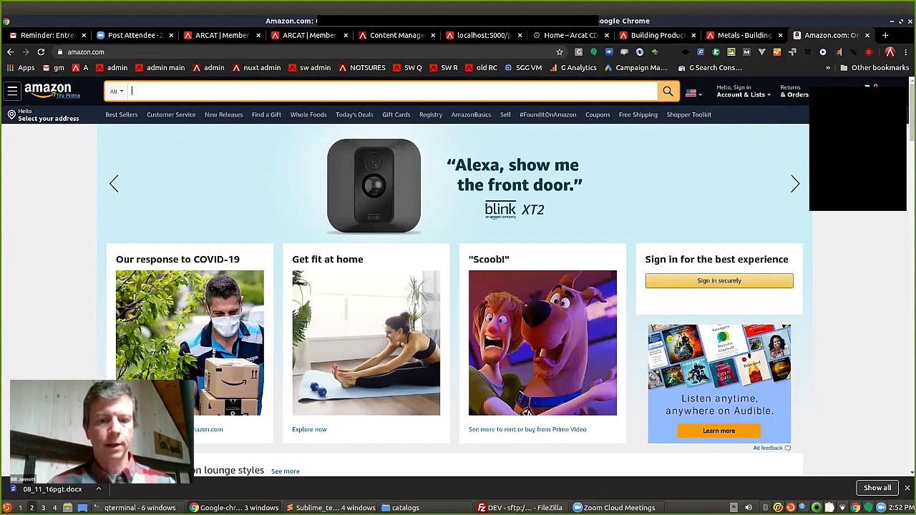
type("android ")
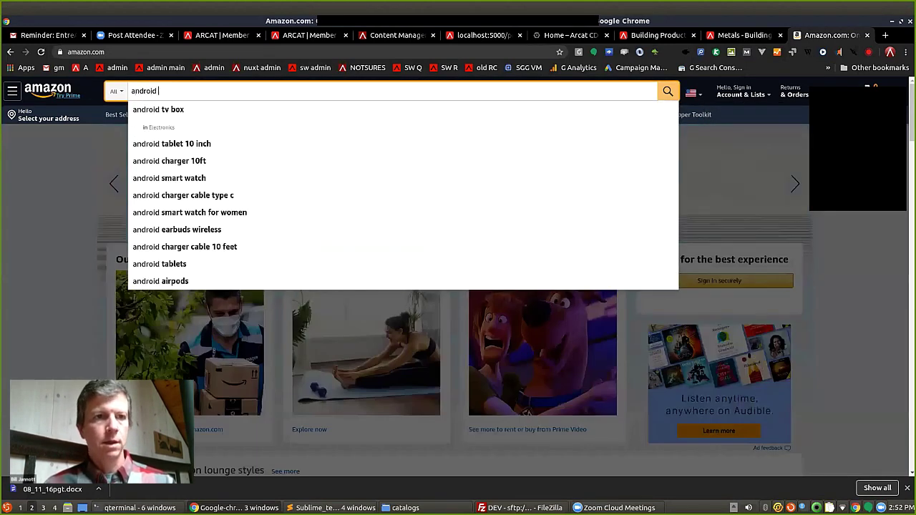
type("tablet")
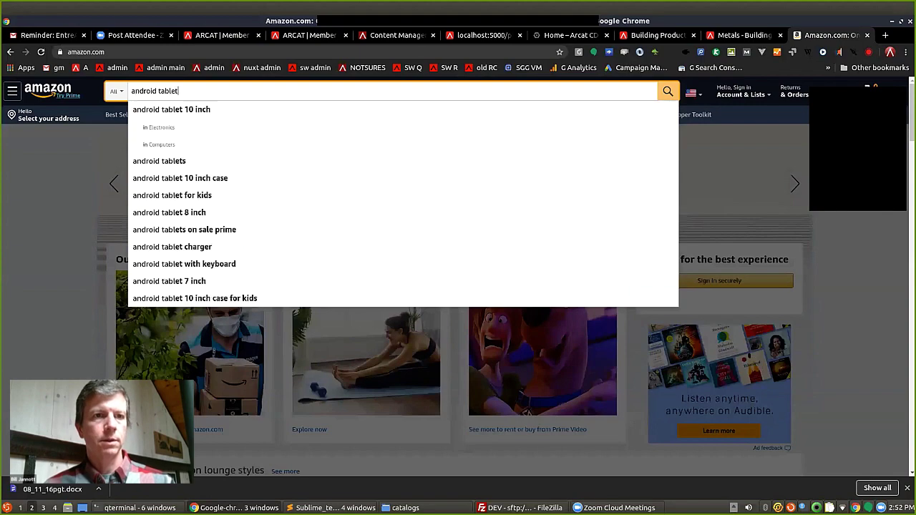
type("s")
key("Return")
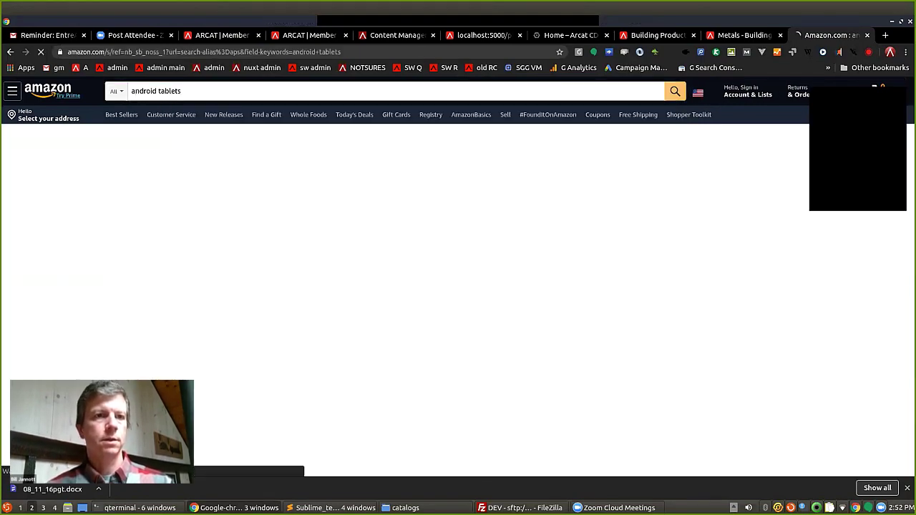
Filter results to 9 to 9.9 Inches, RCA brand and $100 to $200, then return to ARCAT.
scroll(33, 129, "down", 3)
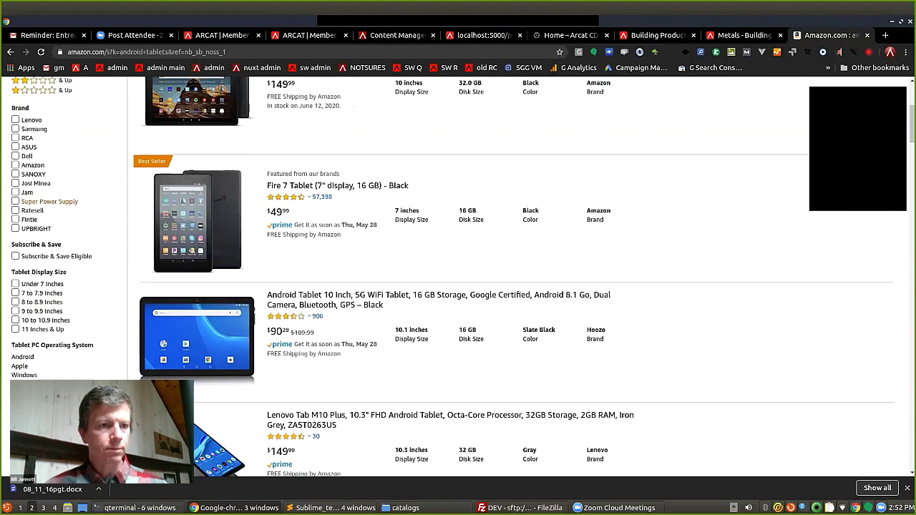
left_click(41, 312)
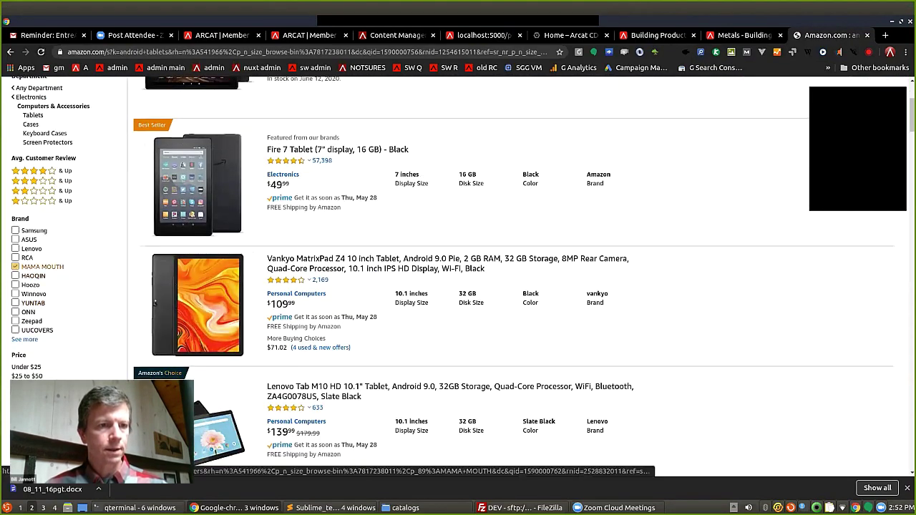
left_click(29, 258)
scroll(246, 93, "down", 3)
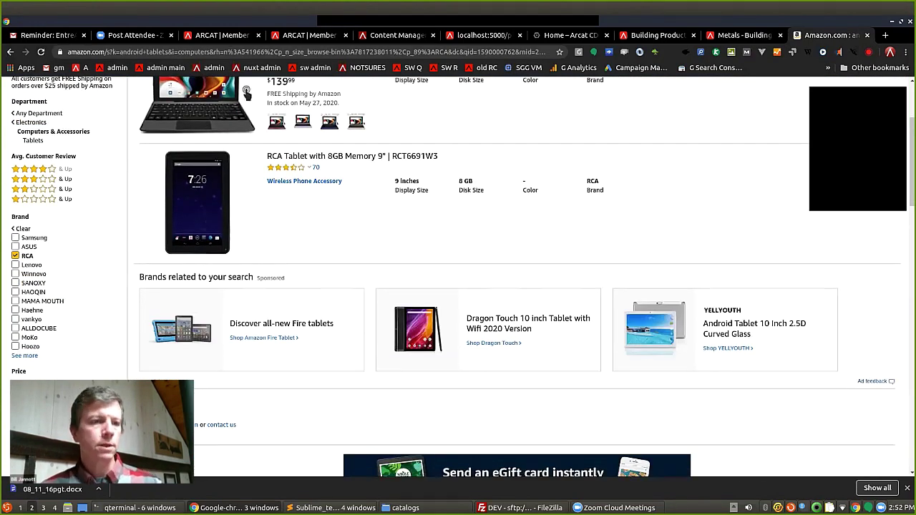
scroll(247, 93, "down", 1)
left_click(30, 316)
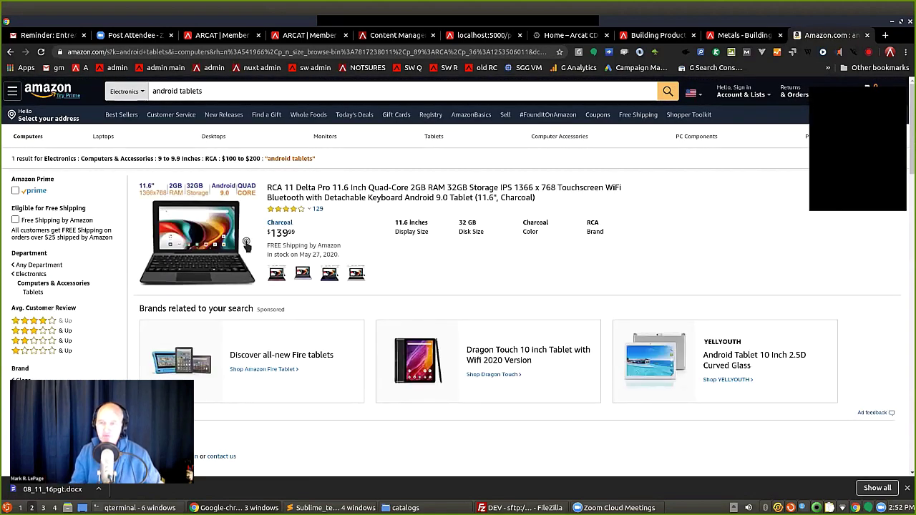
left_click(80, 67)
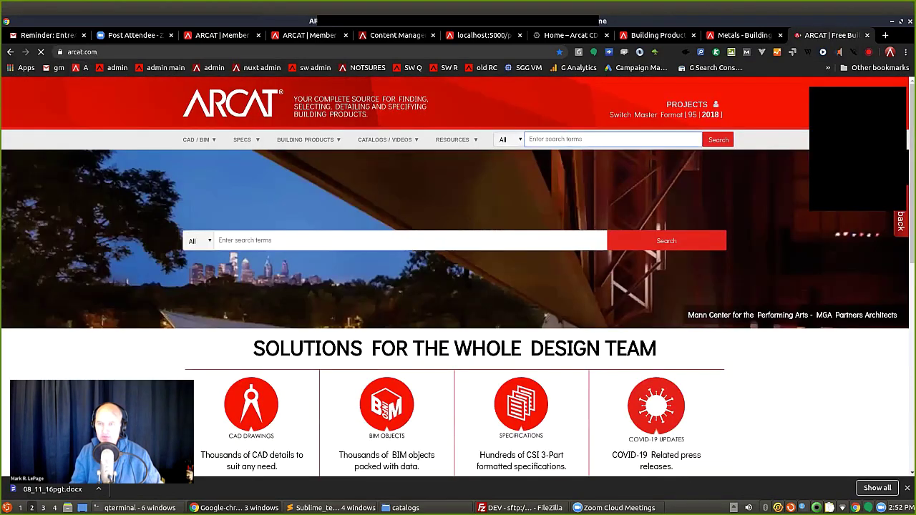
Search ARCAT for 'wood doors' to reach the 08 14 00 Wood Doors manufacturers page.
type("inter")
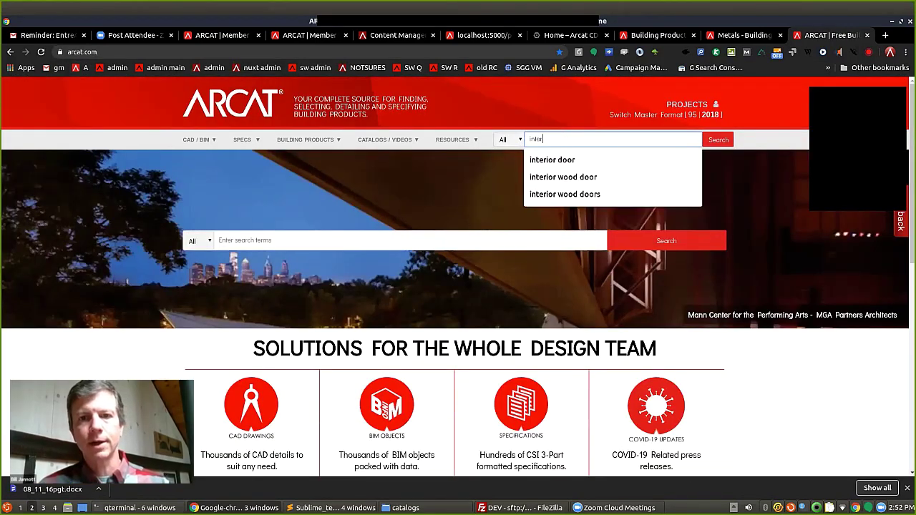
key("BackSpace")
key("BackSpace")
key("BackSpace")
key("BackSpace")
key("BackSpace")
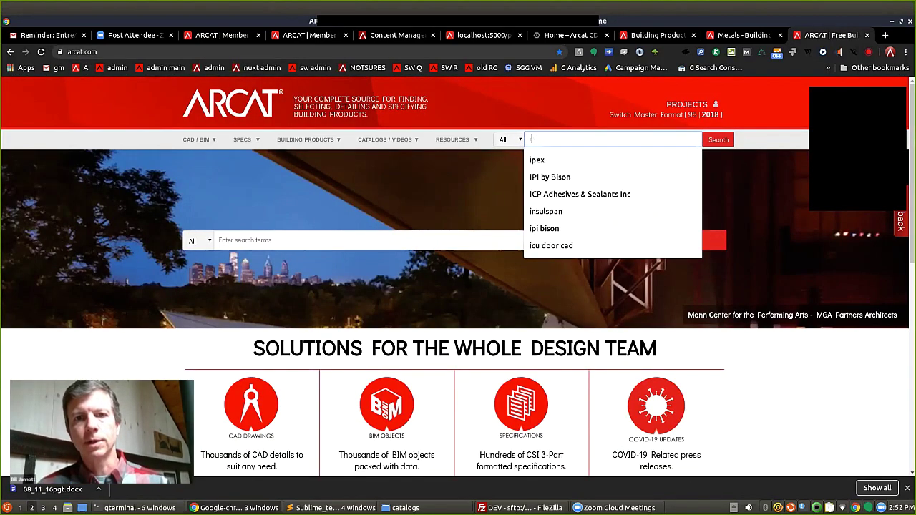
type("wood doors")
key("Return")
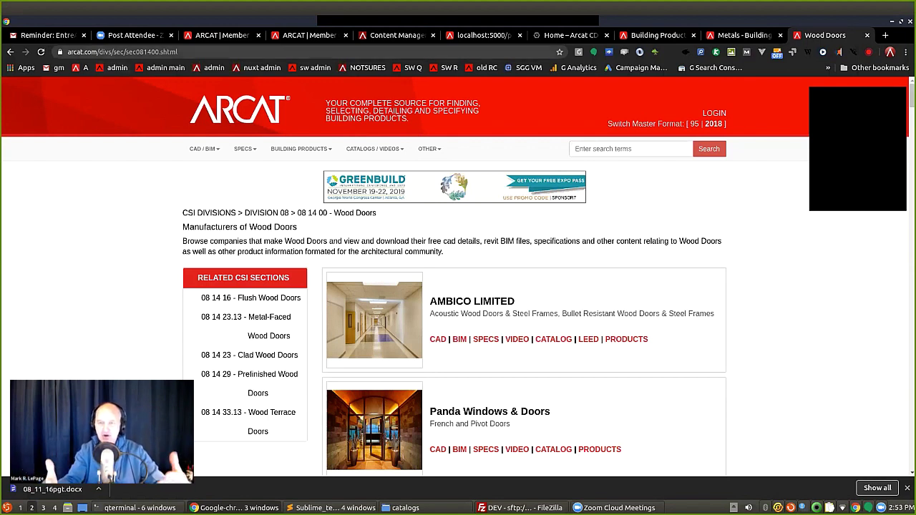
Change the address path to vr/ to load the VRCAT page.
left_click_drag(106, 52, 217, 52)
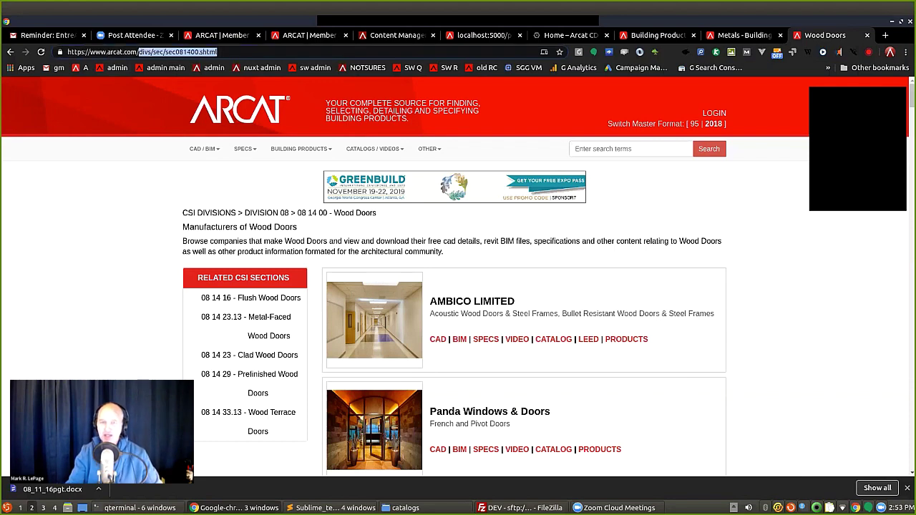
type("vr/")
key("Return")
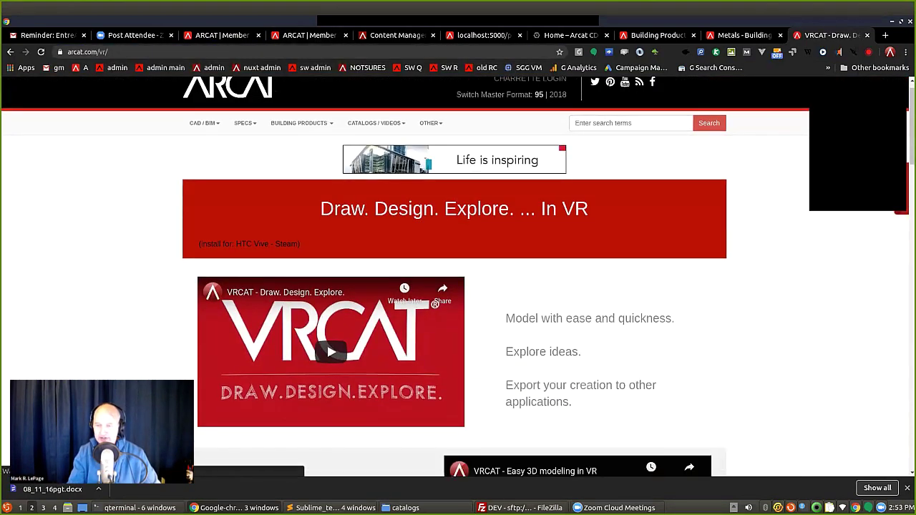
Play the 'VRCAT - Draw. Design. Explore.' video with its sound muted.
scroll(458, 272, "down", 4)
scroll(458, 272, "down", 1)
scroll(458, 272, "up", 1)
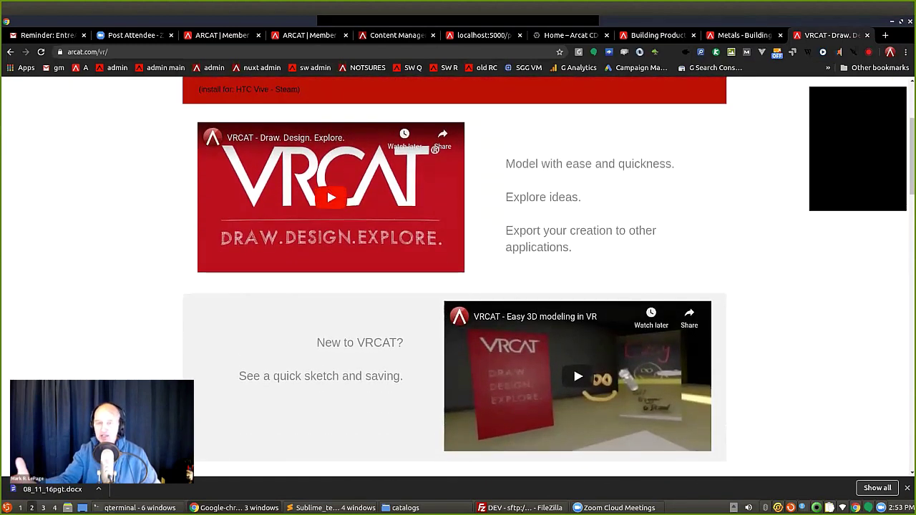
left_click(331, 197)
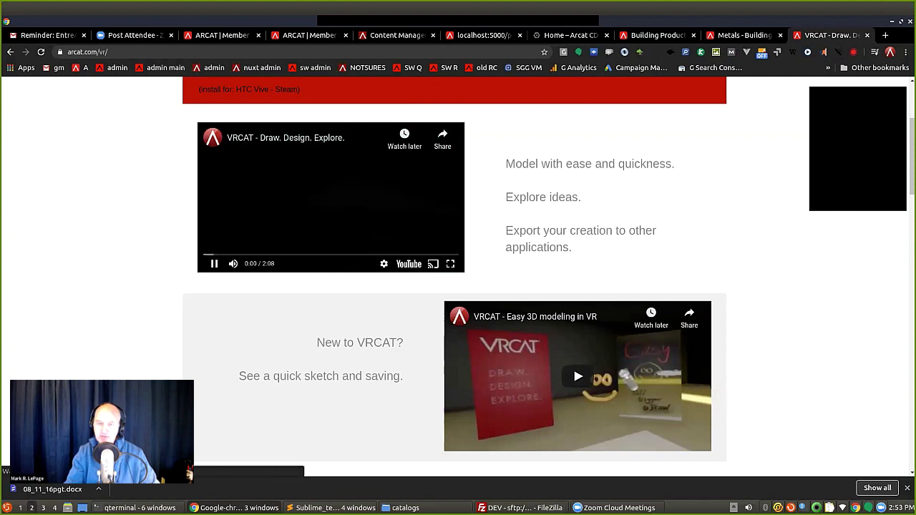
left_click(233, 264)
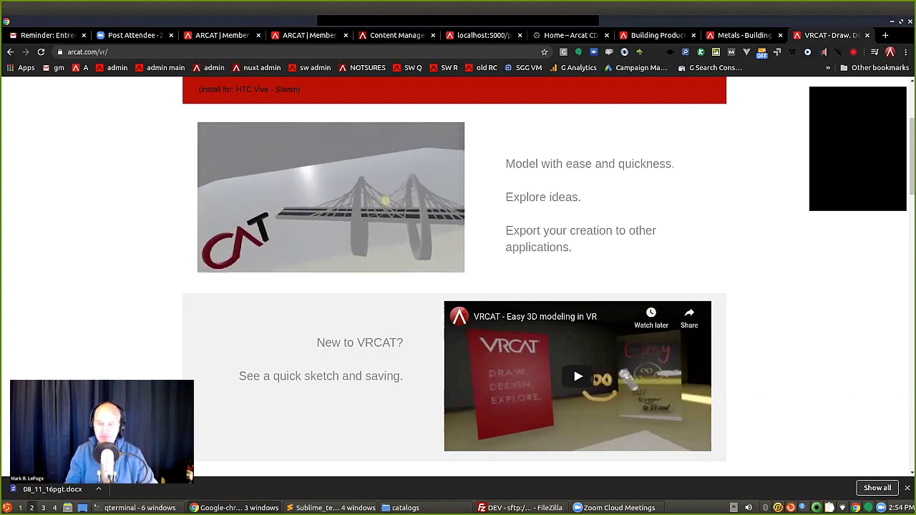
Watch the VRCAT video full screen to 2:00 of 2:08, then exit full screen.
key("f")
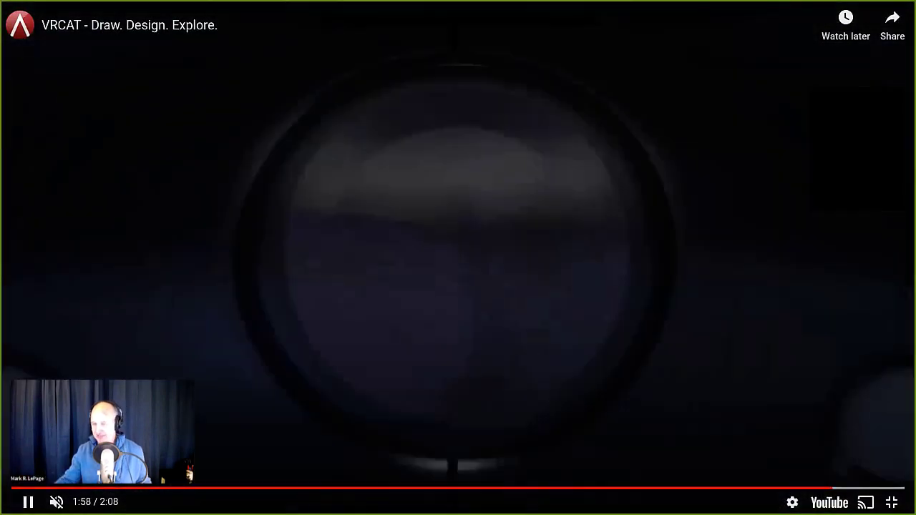
left_click(891, 502)
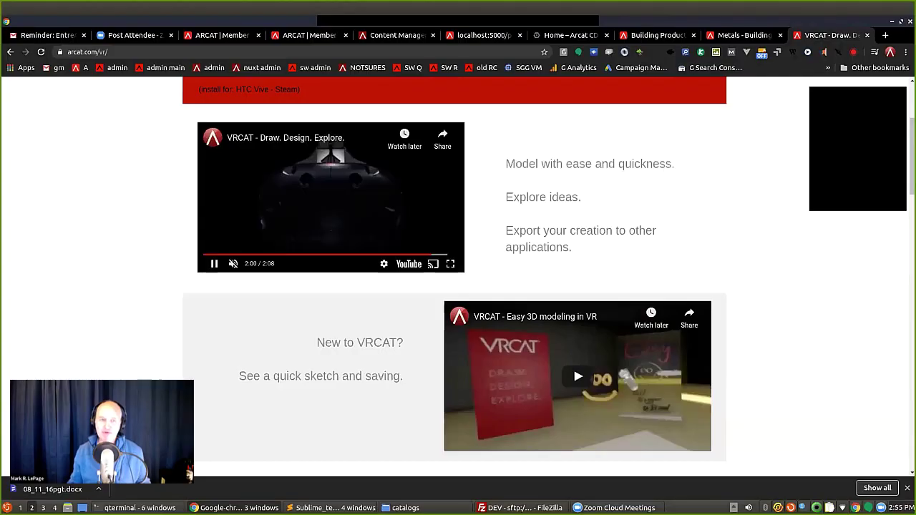